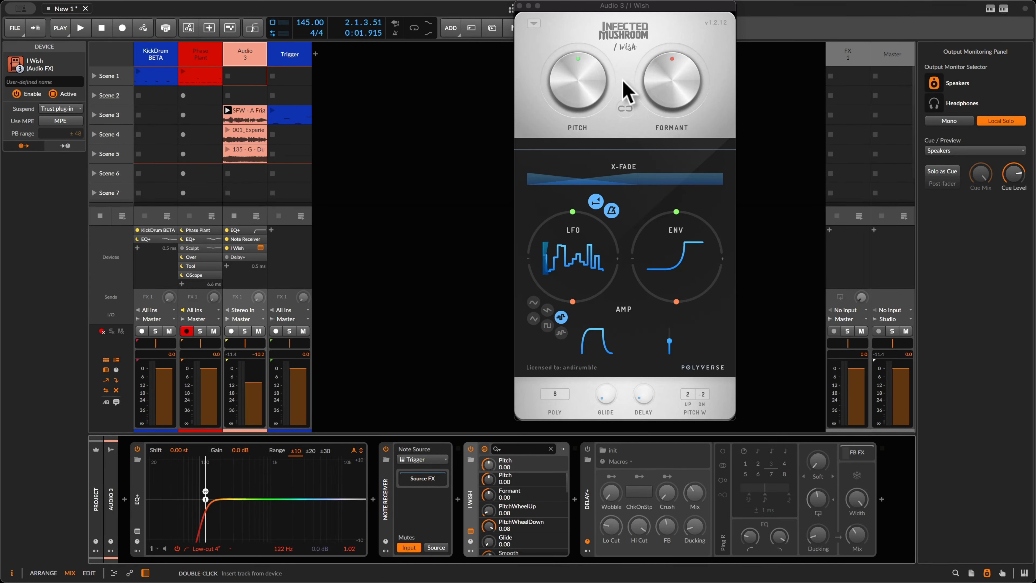
Close the I Wish window and audition the three audio clips on the Audio 3 track one after another.
left_click(520, 6)
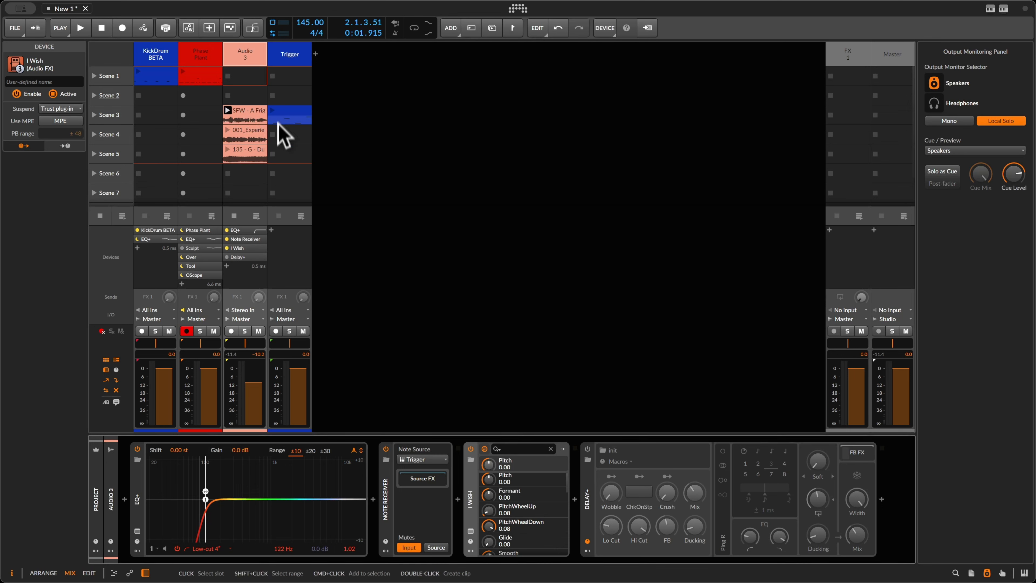
left_click(255, 116)
left_click(250, 103)
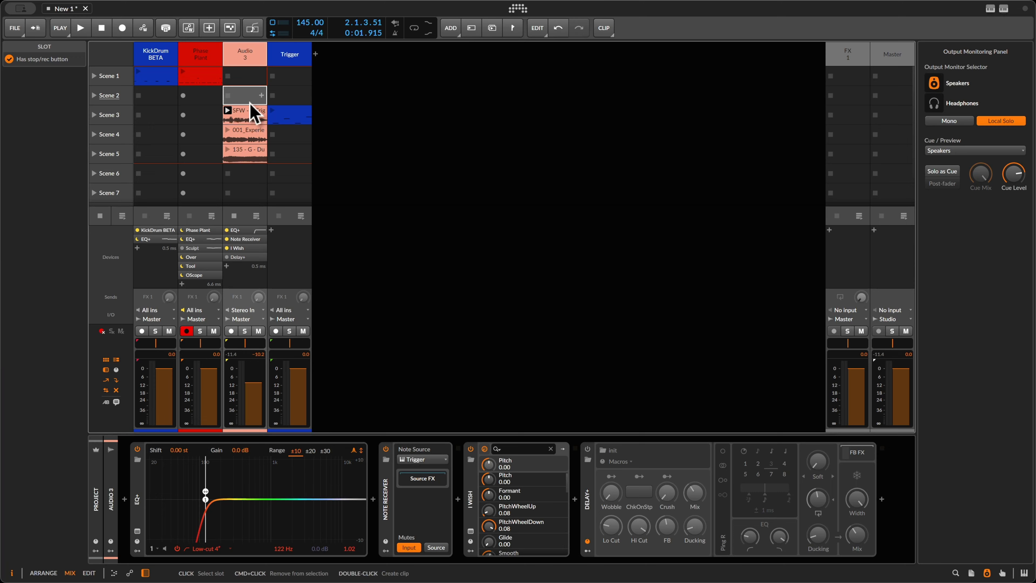
left_click(253, 114)
left_click(228, 111)
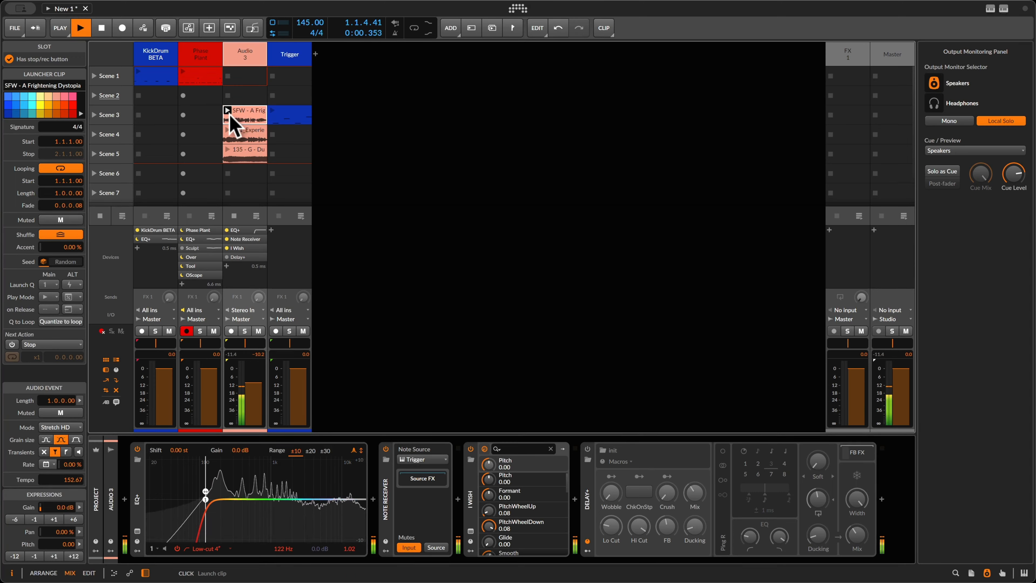
left_click(228, 130)
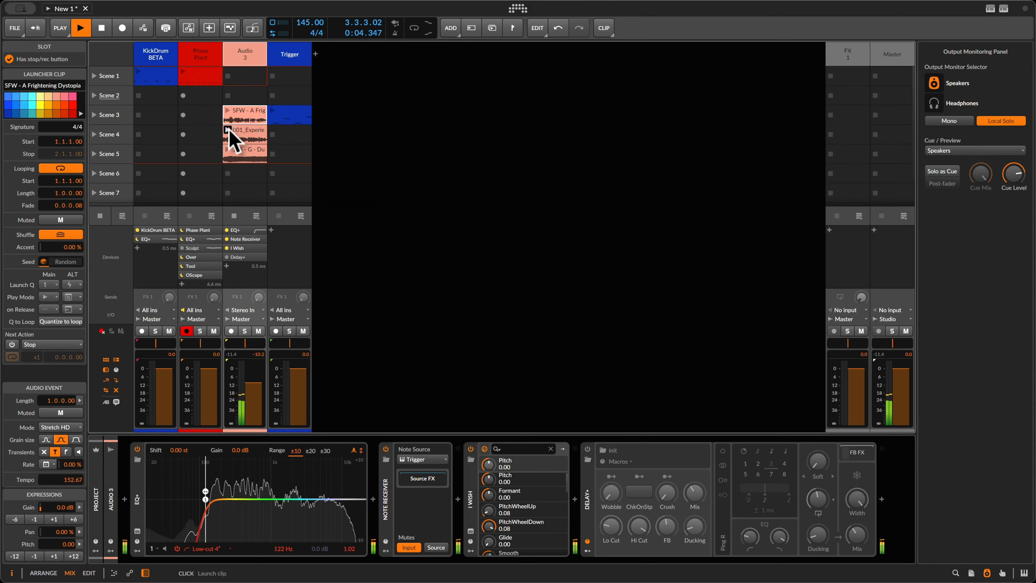
left_click(228, 152)
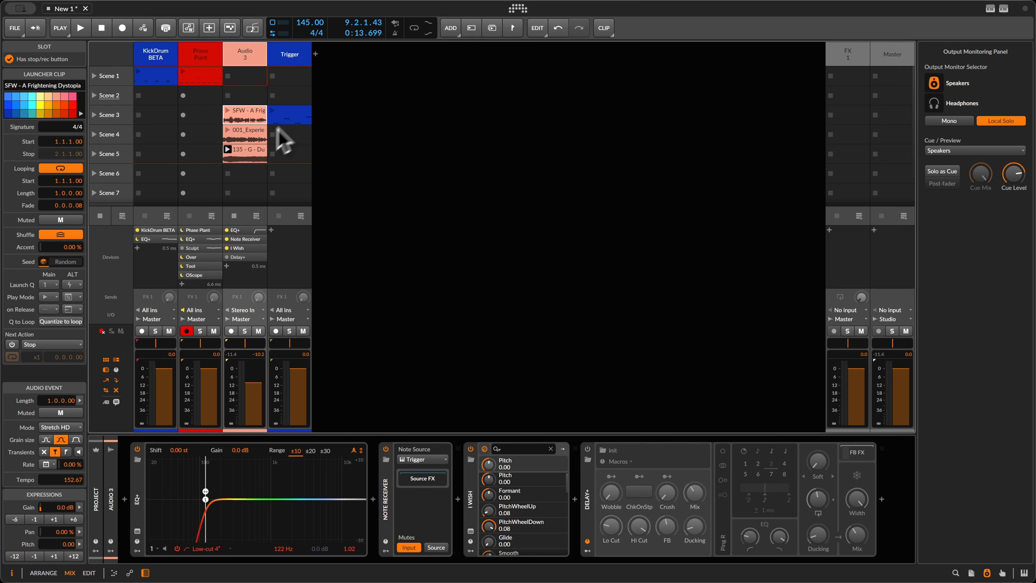
View the notes of the Trigger track's Scene 3 clip in the detail editor, zoomed out, and return to the device view.
left_click(288, 116)
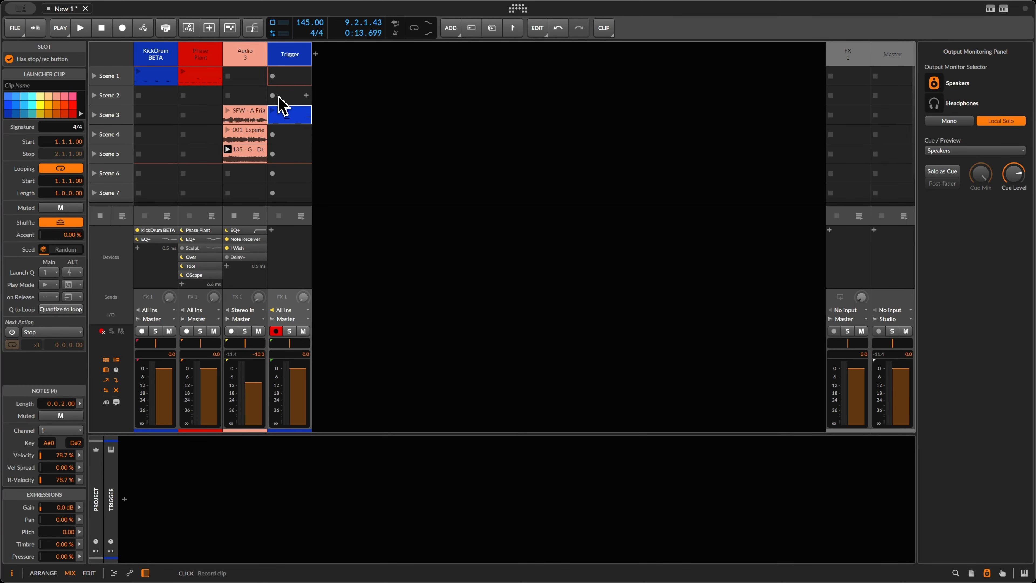
double_click(296, 114)
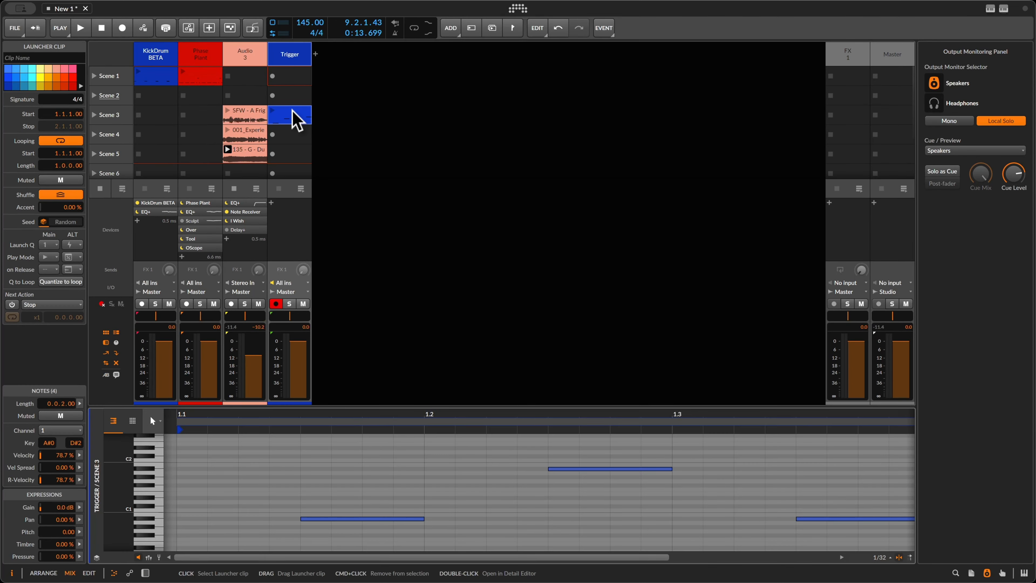
left_click_drag(382, 417, 379, 415)
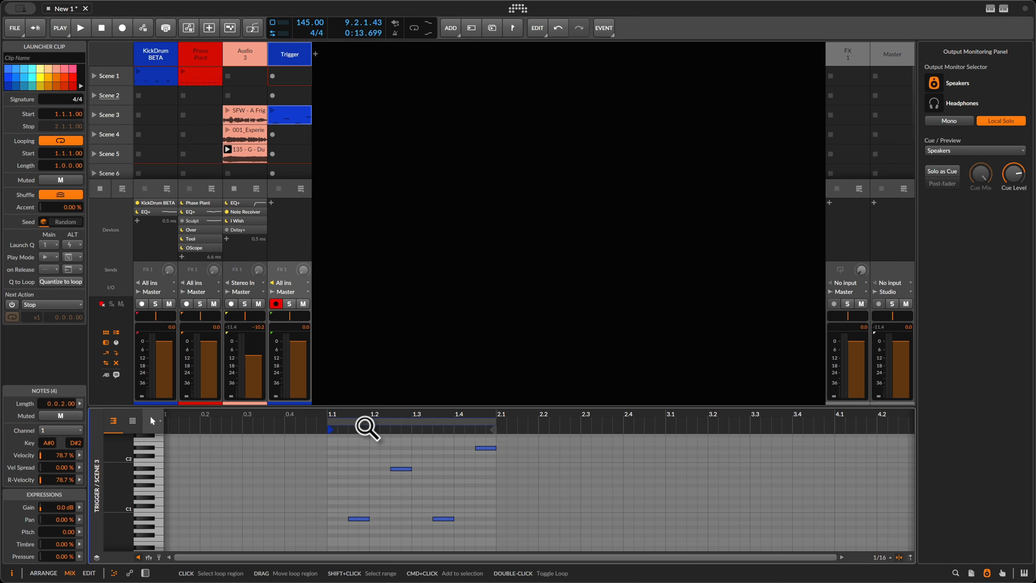
key("d")
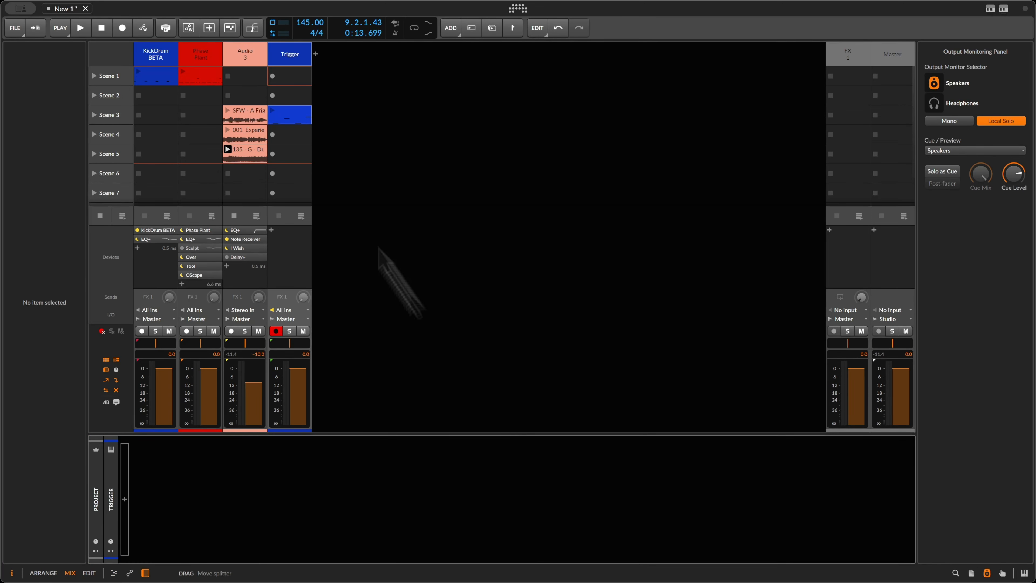
Inspect the Note Receiver and I Wish devices in the Audio 3 track's device chain.
left_click(250, 59)
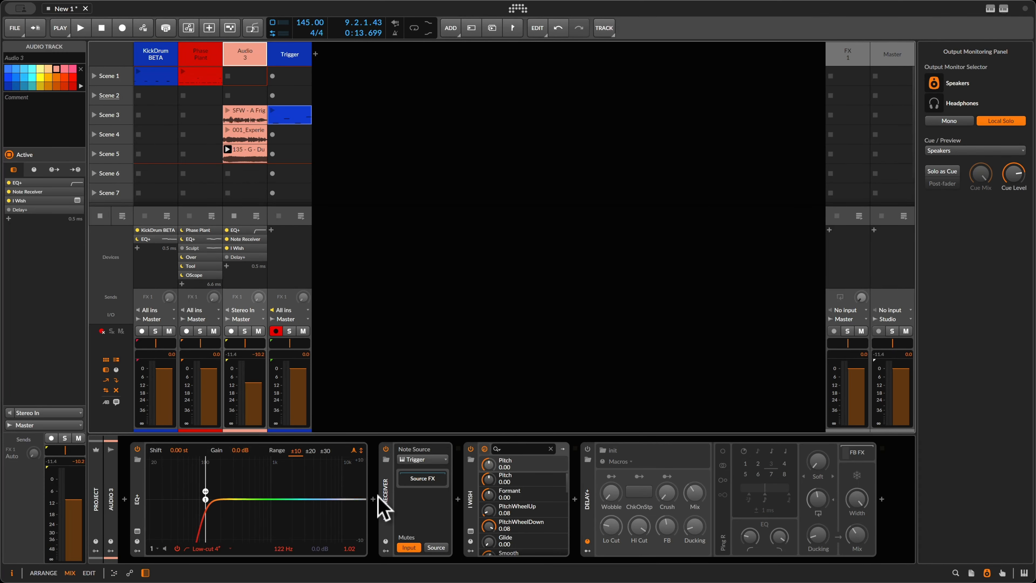
left_click(387, 504)
left_click(475, 495)
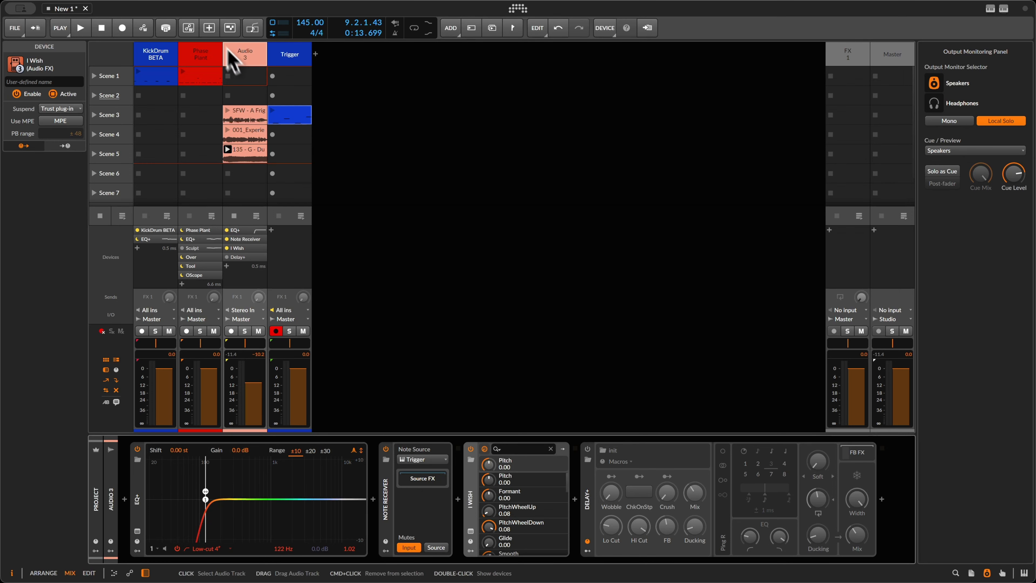
Audition the SFW - A Frightening Dystopia clip on Audio 3 without the Trigger clip and stop playback.
left_click(233, 116)
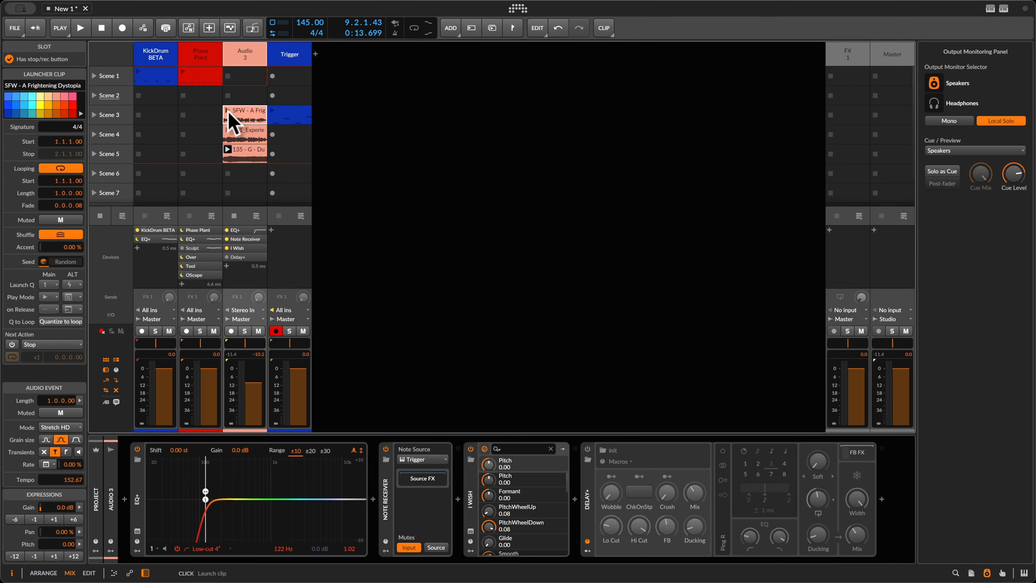
left_click(228, 114)
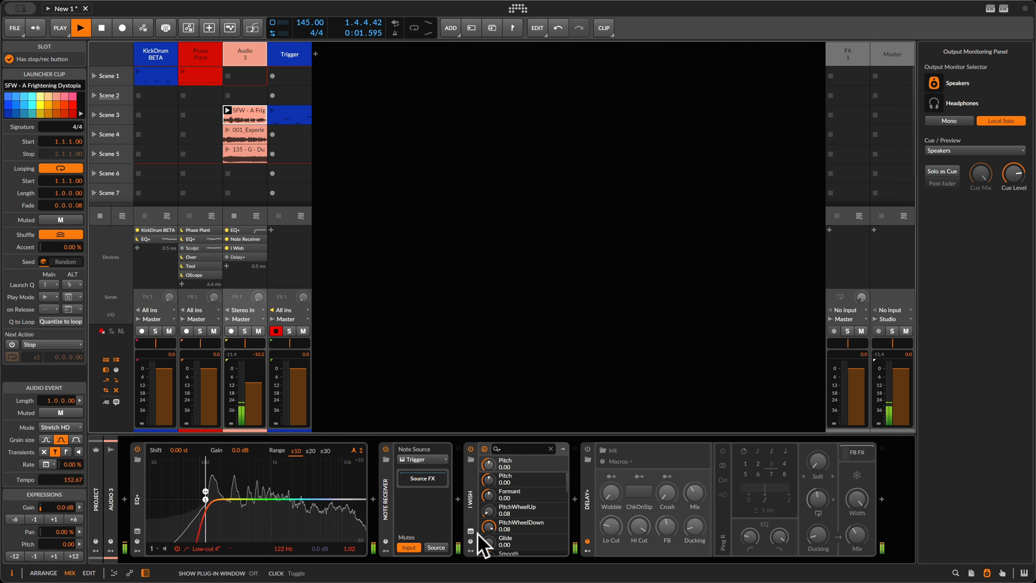
key("space")
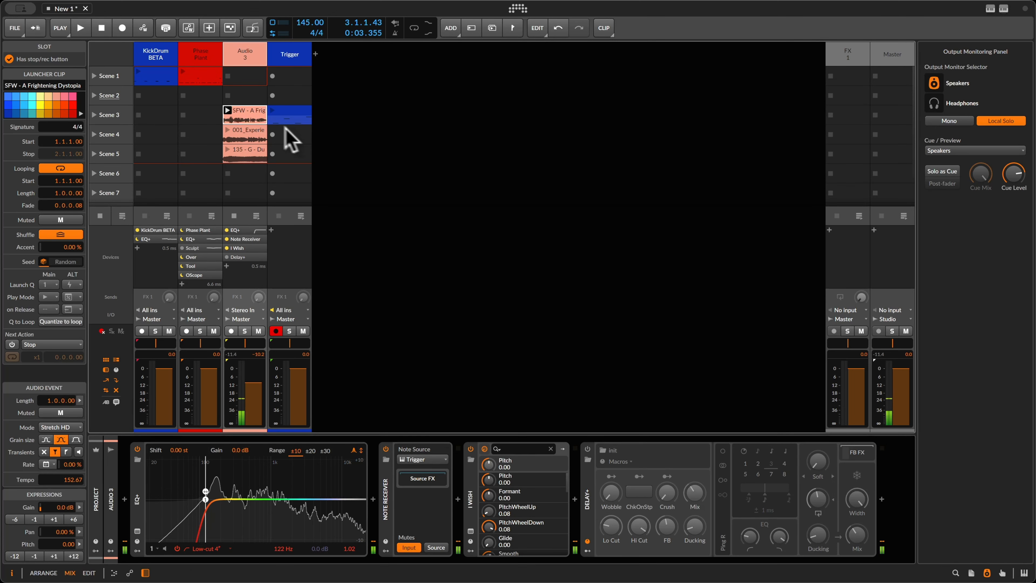
Launch the Trigger track's Scene 3 clip and open the I Wish plug-in window on the Audio 3 track.
left_click(286, 101)
left_click(285, 109)
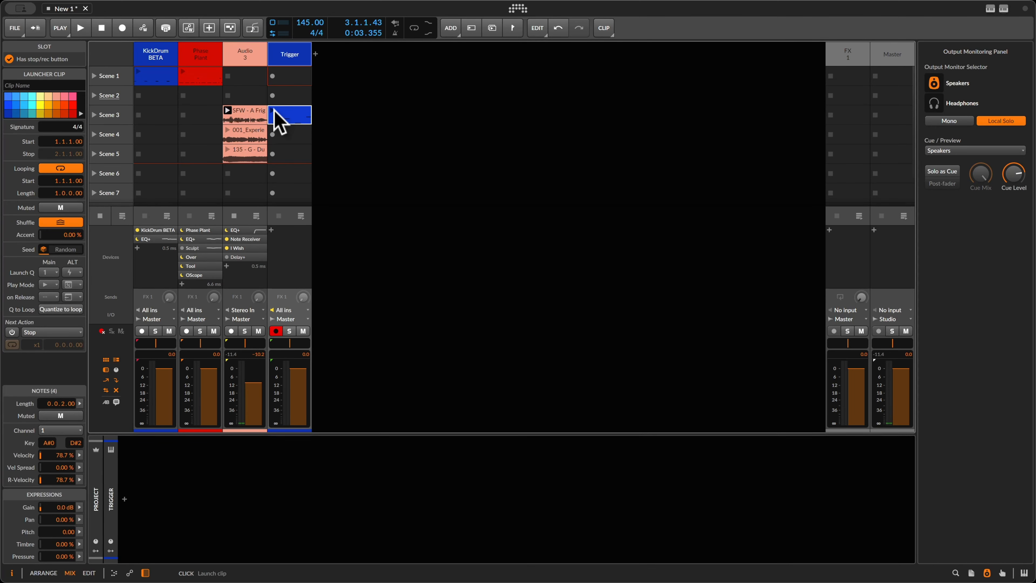
left_click(274, 110)
left_click(251, 61)
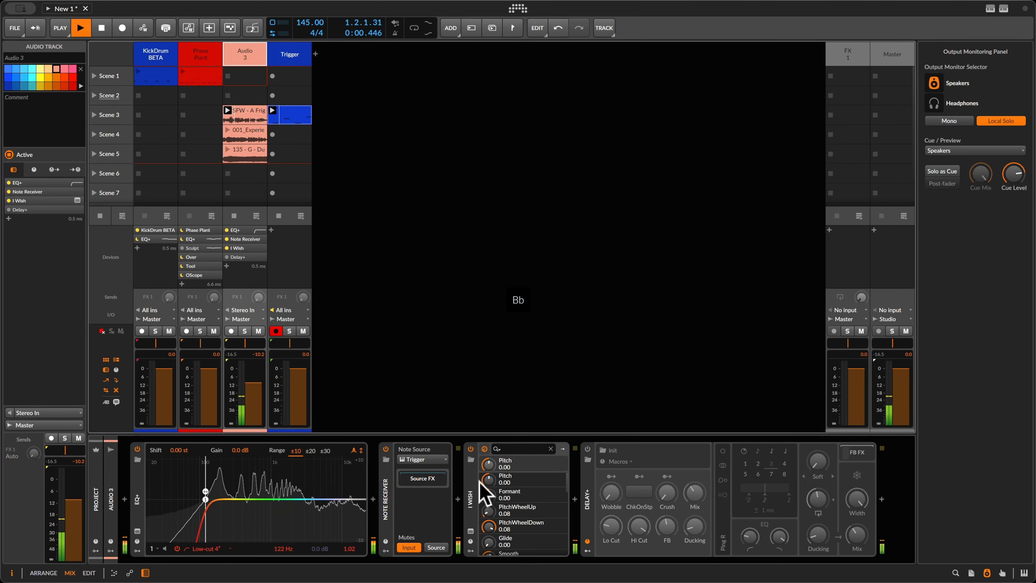
left_click(473, 538)
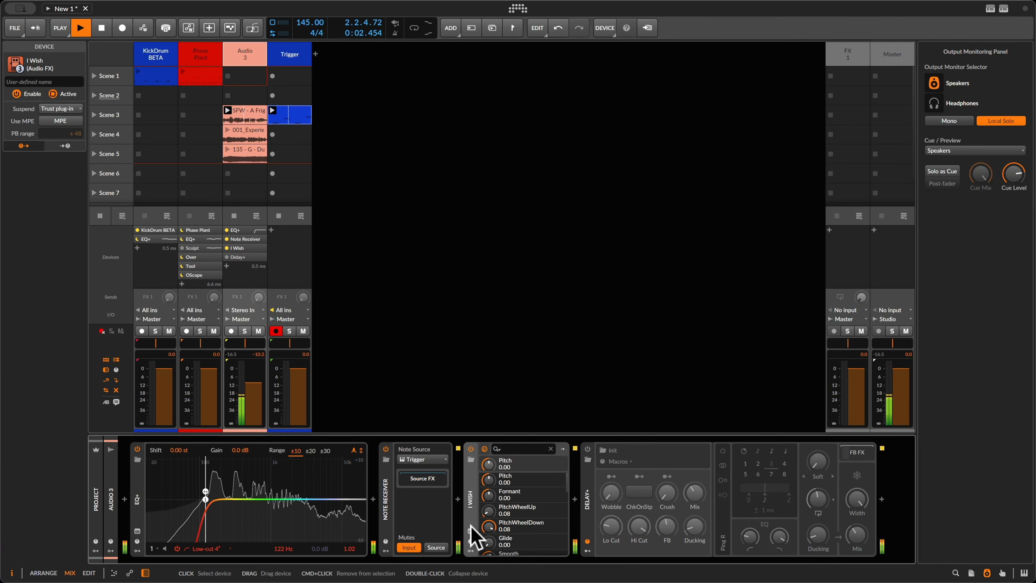
left_click(471, 530)
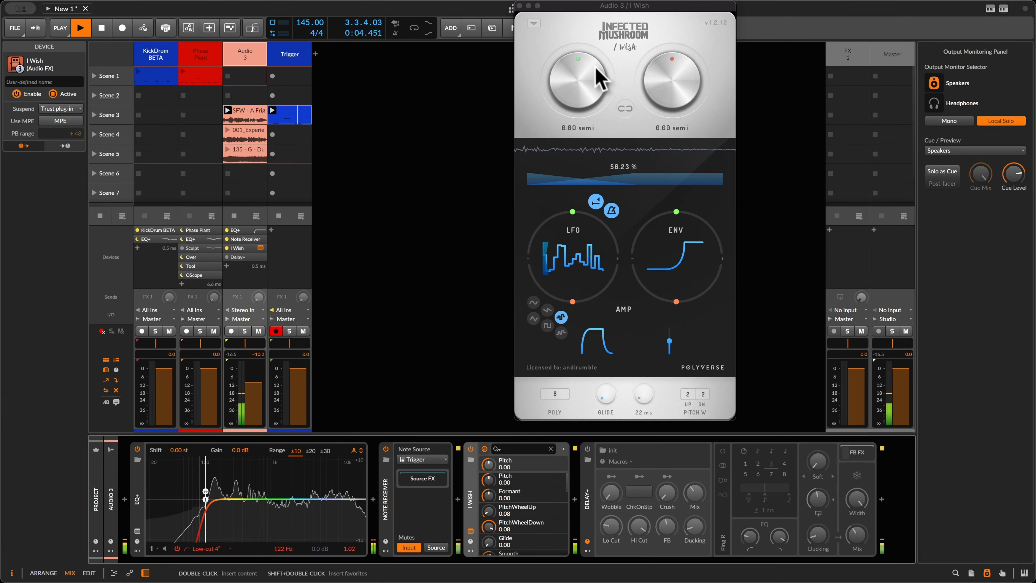
Sweep the I Wish pitch during playback, including to -2.00 semitones, and reset it to its default.
left_click_drag(599, 77, 581, 96)
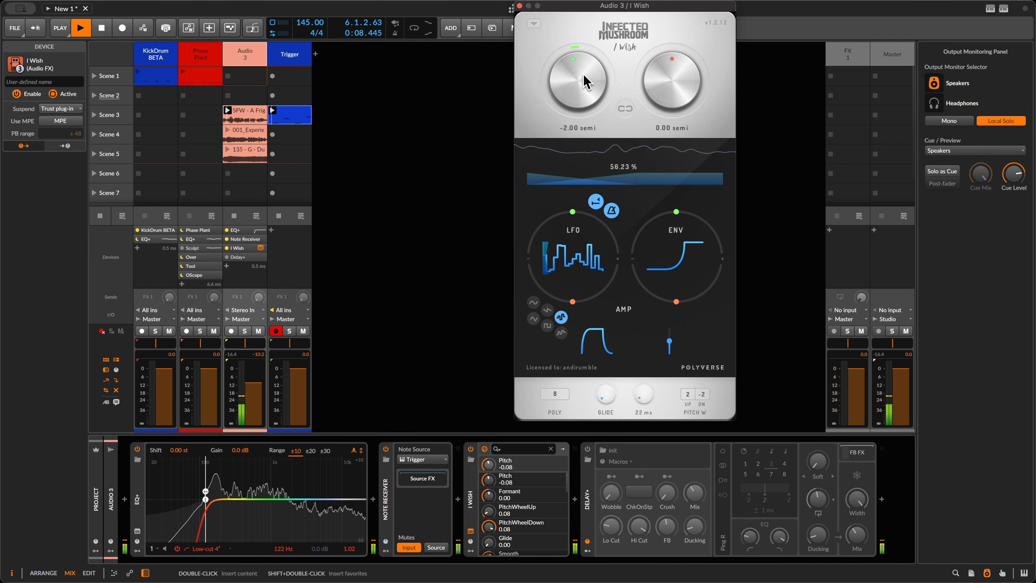
left_click_drag(586, 82, 604, 143)
double_click(591, 87)
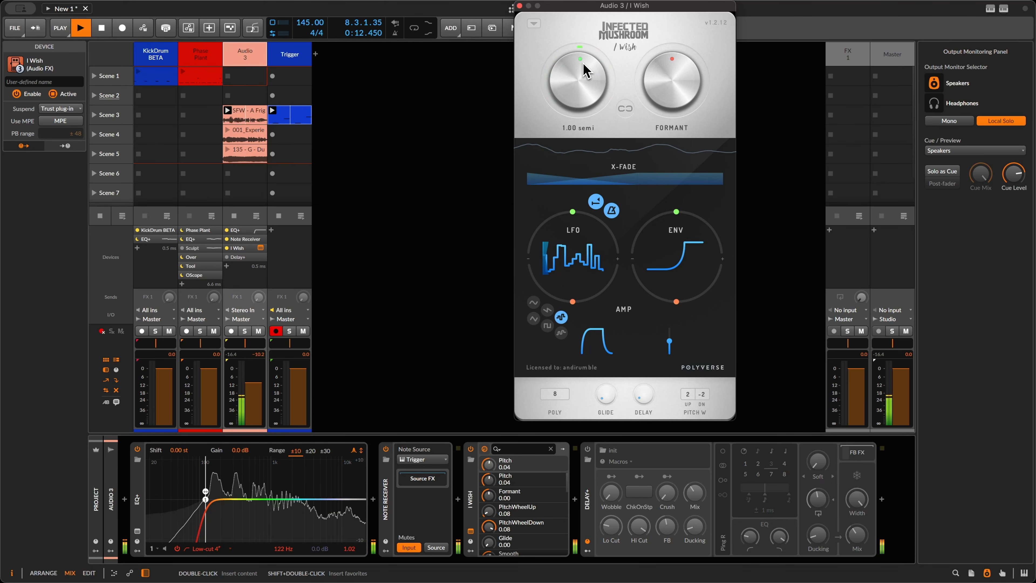
Audition Audio 3's Scene 4 and Scene 5 clips through I Wish, try the pitch control, and stop playback.
left_click(227, 135)
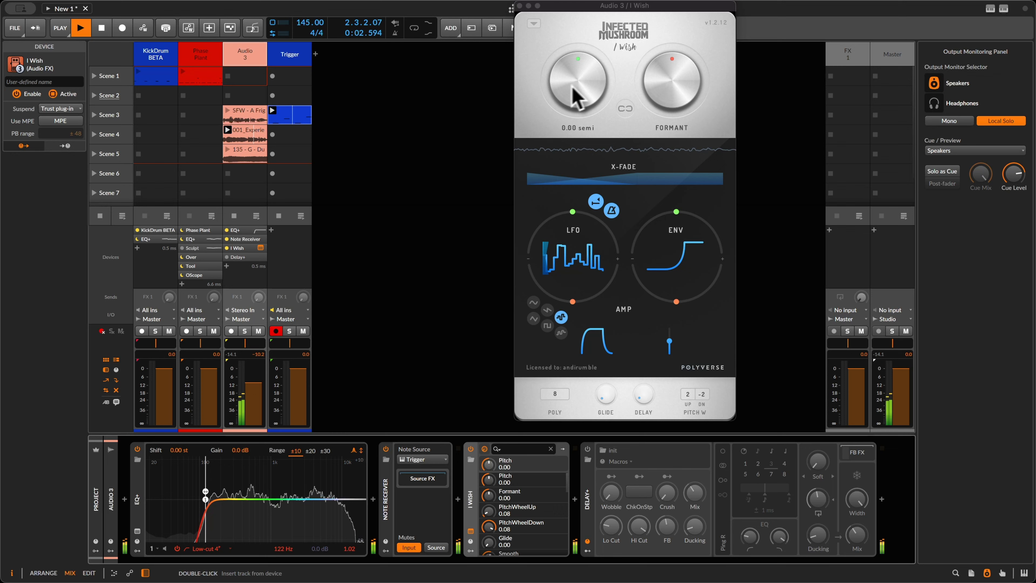
left_click(227, 149)
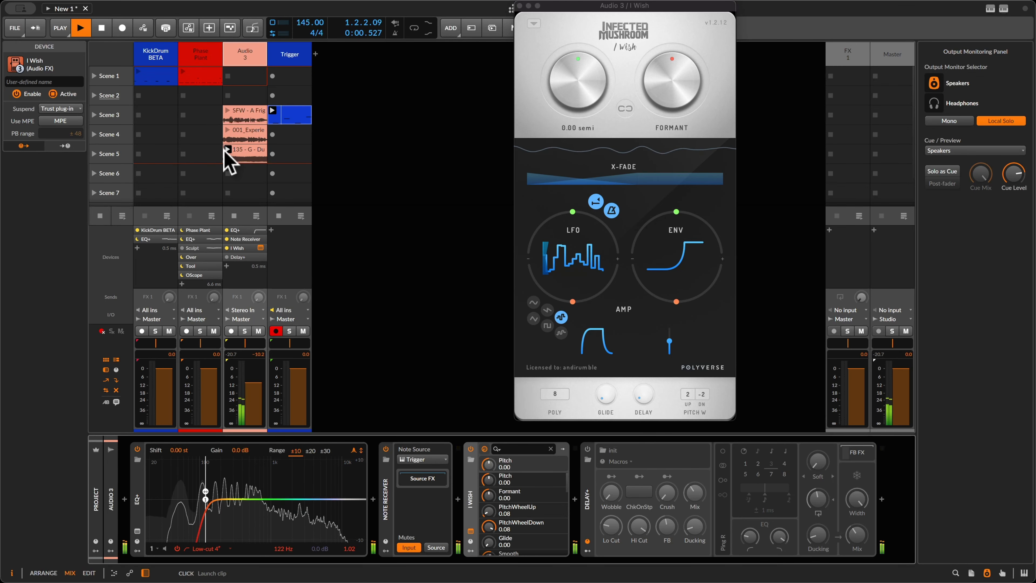
mouse_move(594, 79)
left_mouse_down()
mouse_move(596, 62)
mouse_move(590, 168)
mouse_move(578, 72)
mouse_move(586, 1)
mouse_move(586, 75)
left_mouse_up()
key("space")
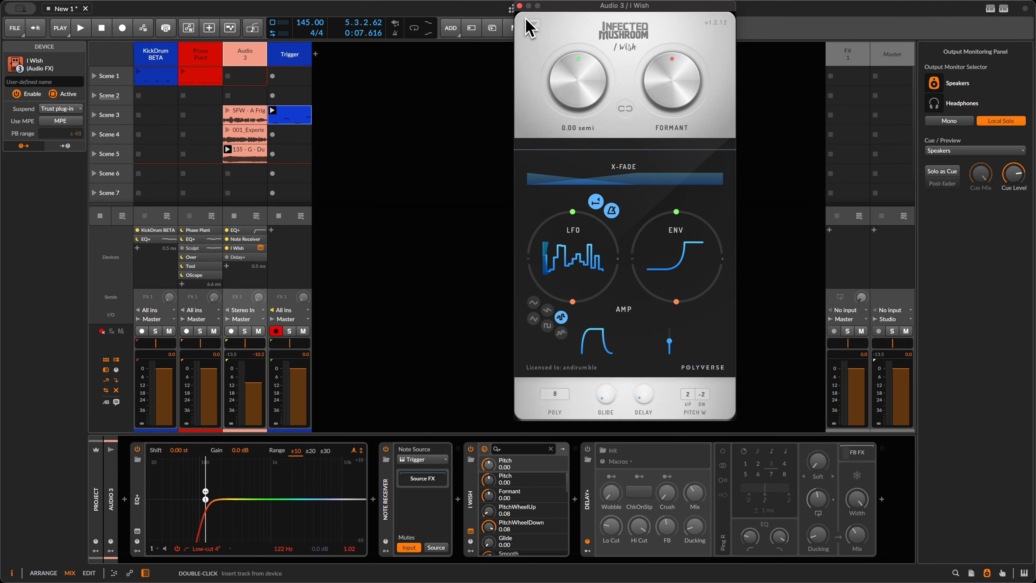
Close and disable the I Wish plug-in, and insert an FX Grid device between it and Delay+.
left_click(520, 6)
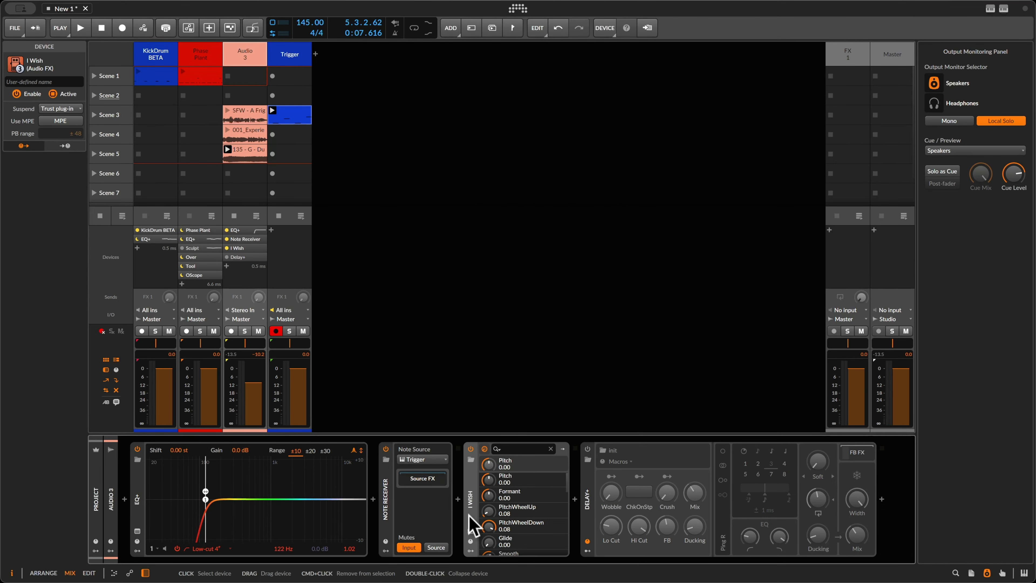
left_click(471, 449)
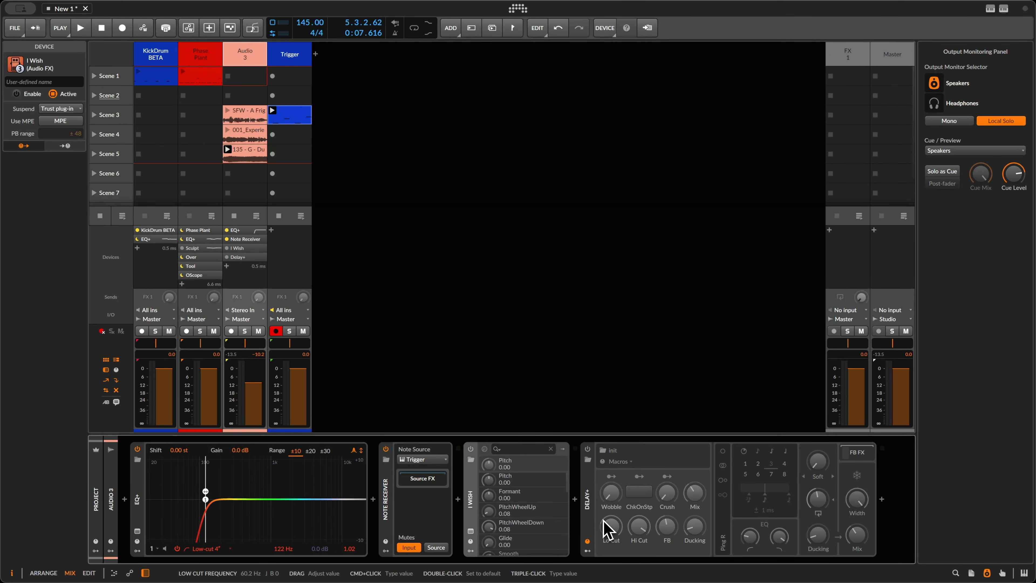
left_click(576, 498)
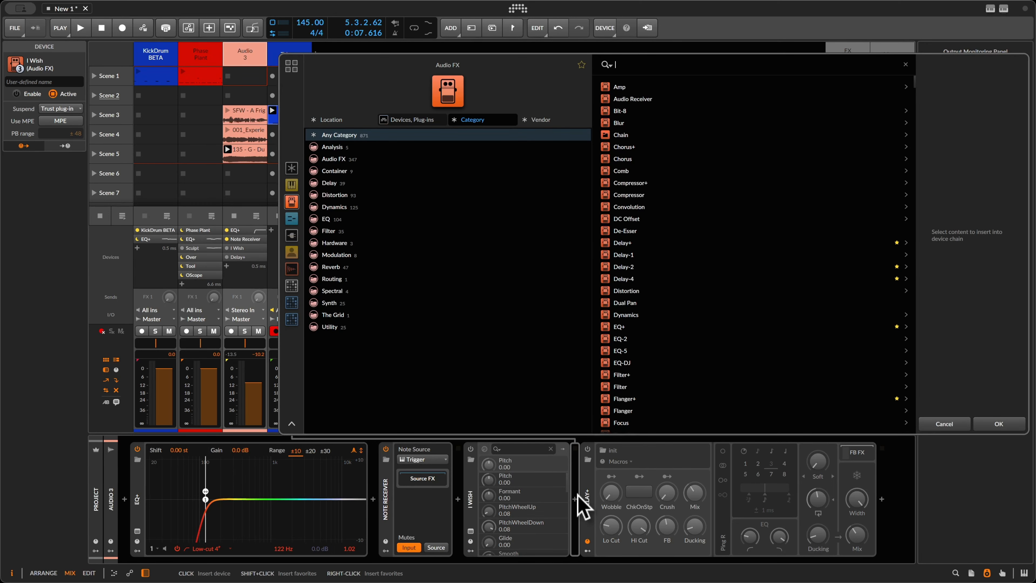
type("gri")
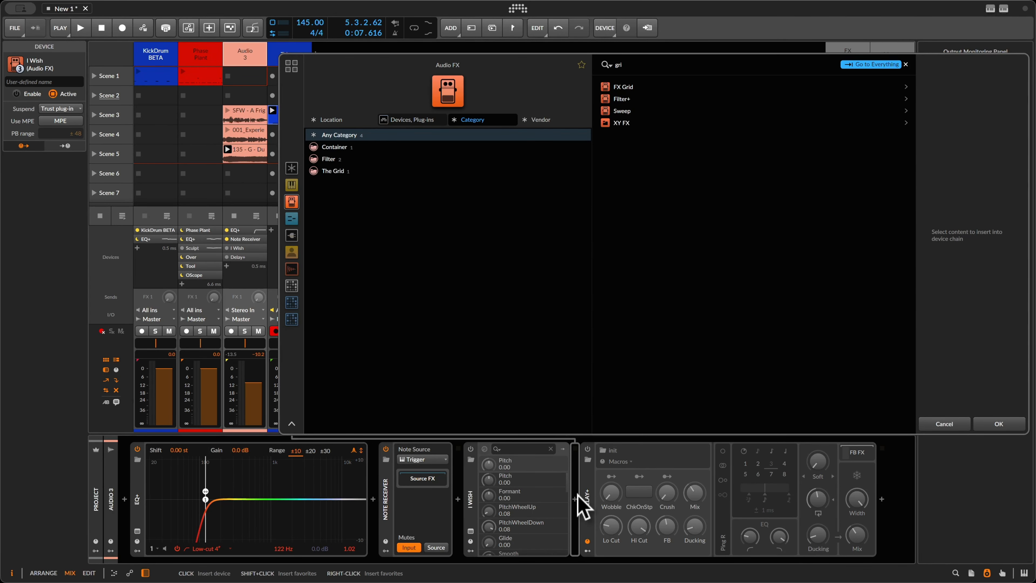
key("Down")
key("Return")
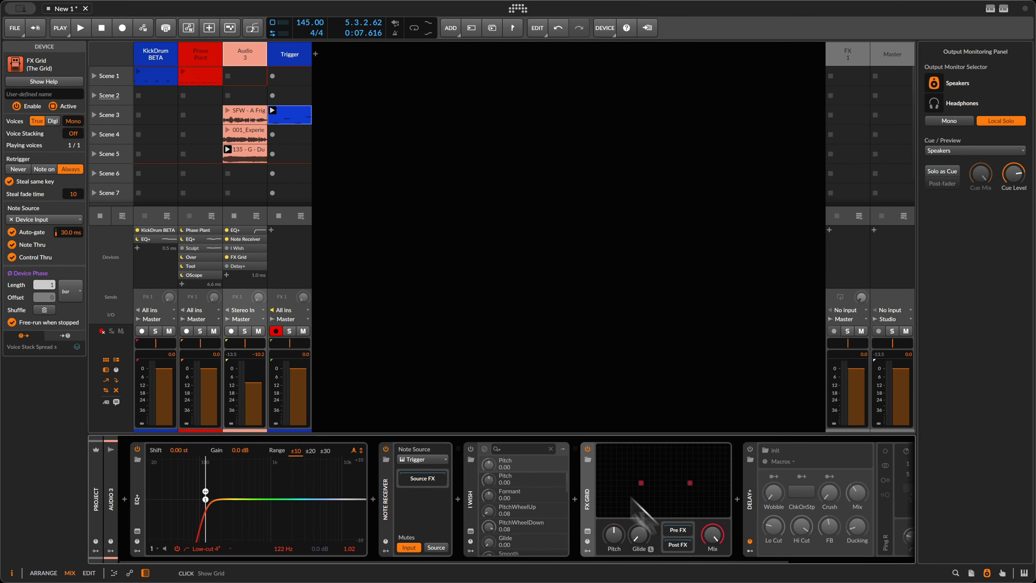
Briefly play the SFW - A Frightening Dystopia clip with I Wish disabled and stop playback.
left_click(243, 118)
left_click(227, 110)
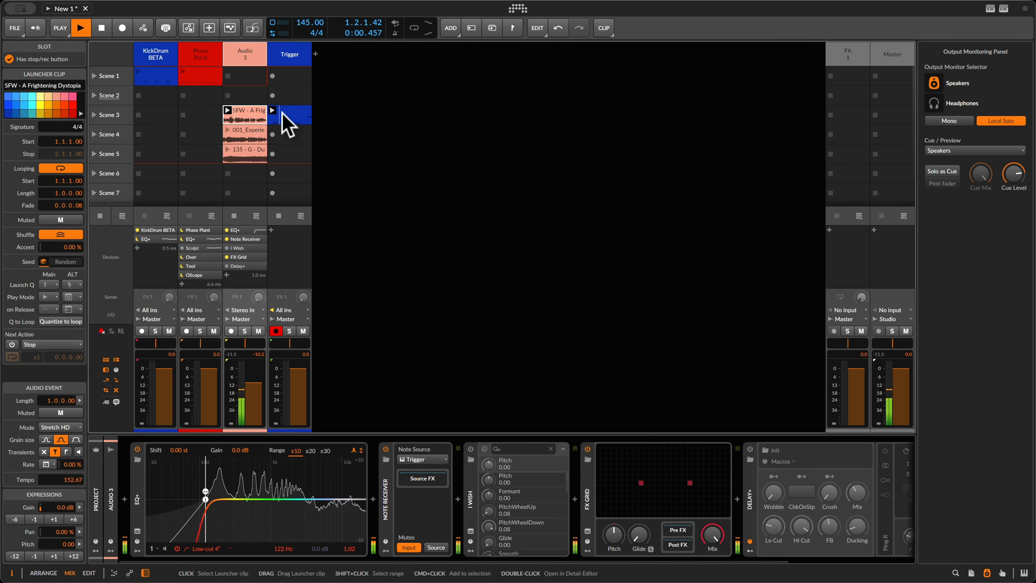
key("space")
Open the FX Grid patch editor and add a Gate In module above the audio input module.
left_click(652, 476)
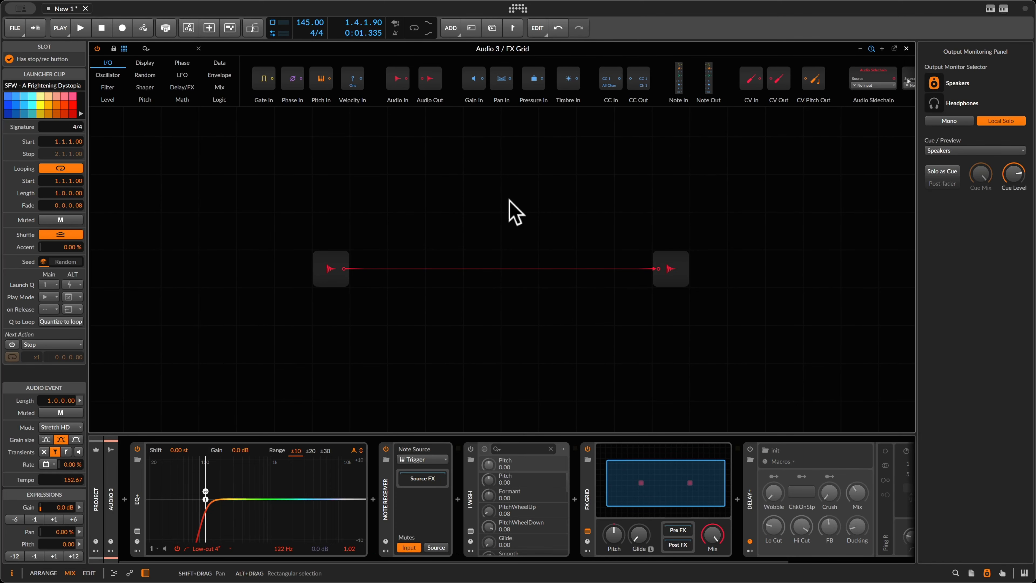
scroll(509, 200, "up", 3)
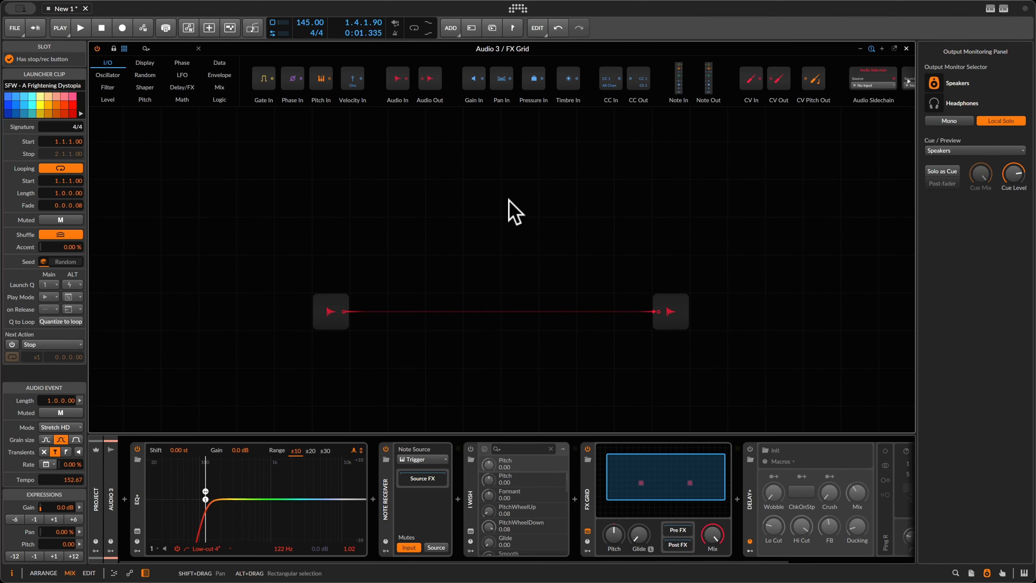
left_click_drag(255, 77, 331, 200)
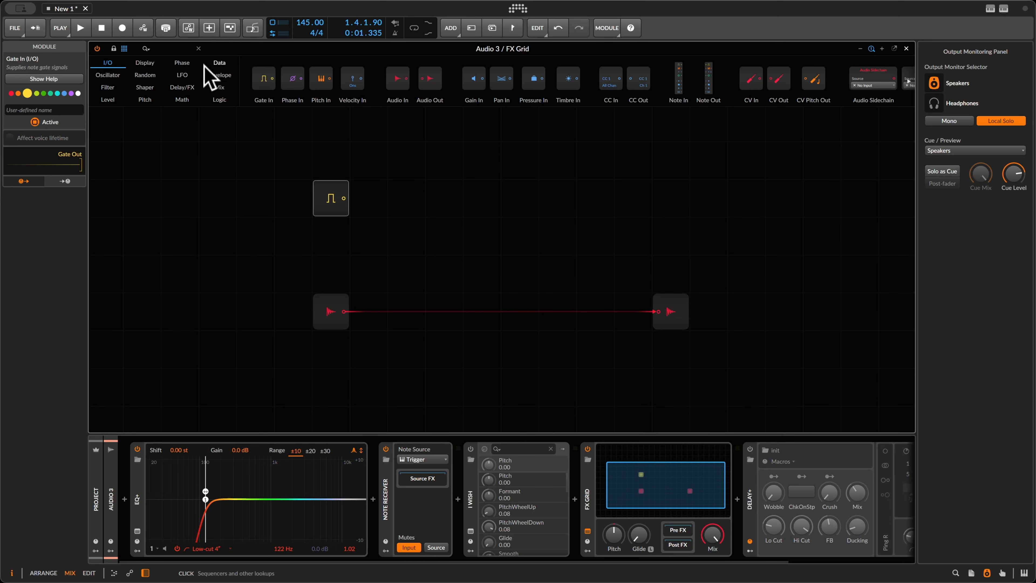
Add a Recorder module beside Gate In and connect the gate output to the Recorder's record input.
left_click(187, 87)
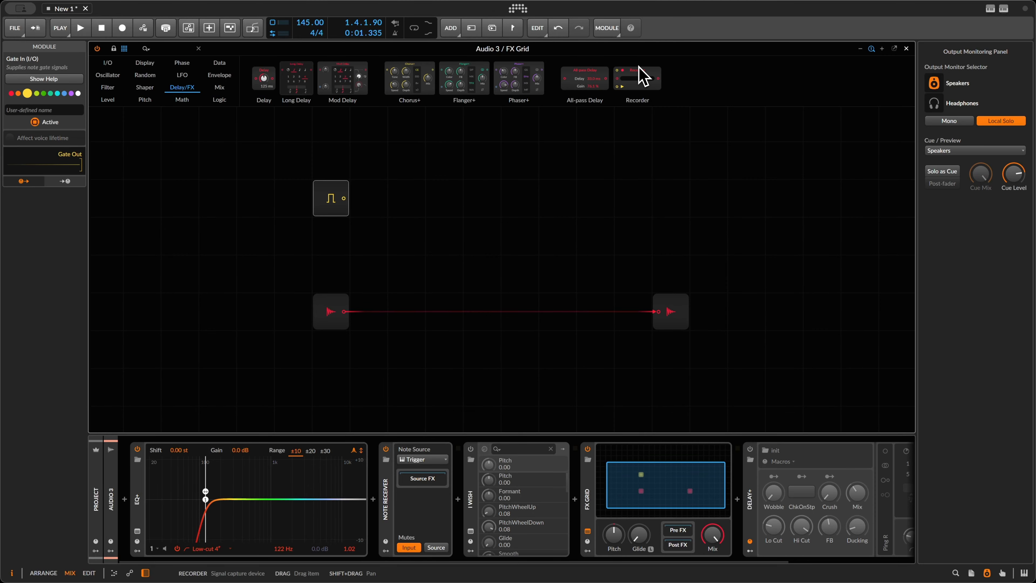
left_click_drag(639, 76, 458, 191)
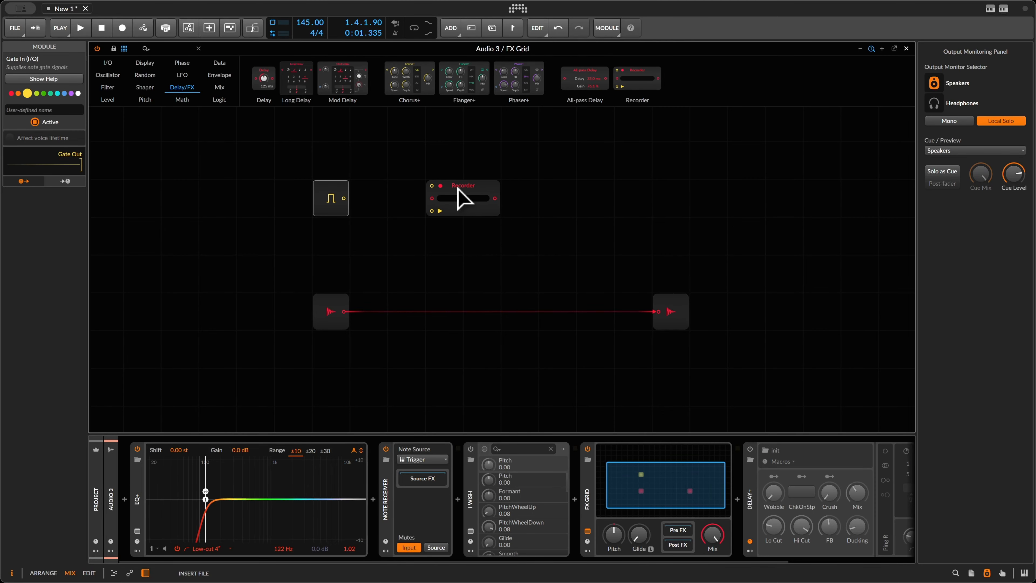
left_click_drag(344, 198, 431, 181)
left_click_drag(554, 308, 561, 319)
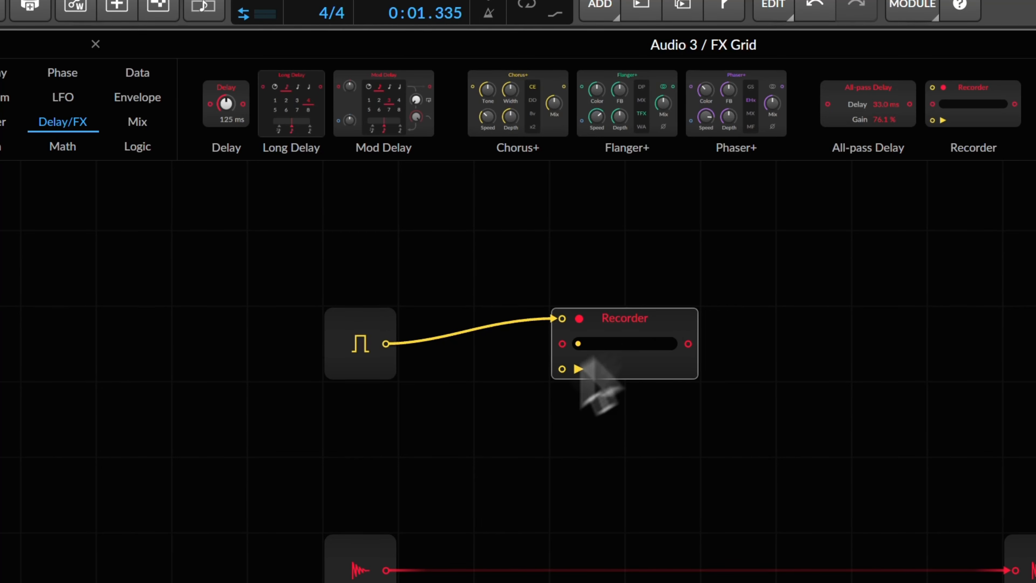
Add a Phasor module directly below the Gate In module.
left_click_drag(555, 374, 386, 491)
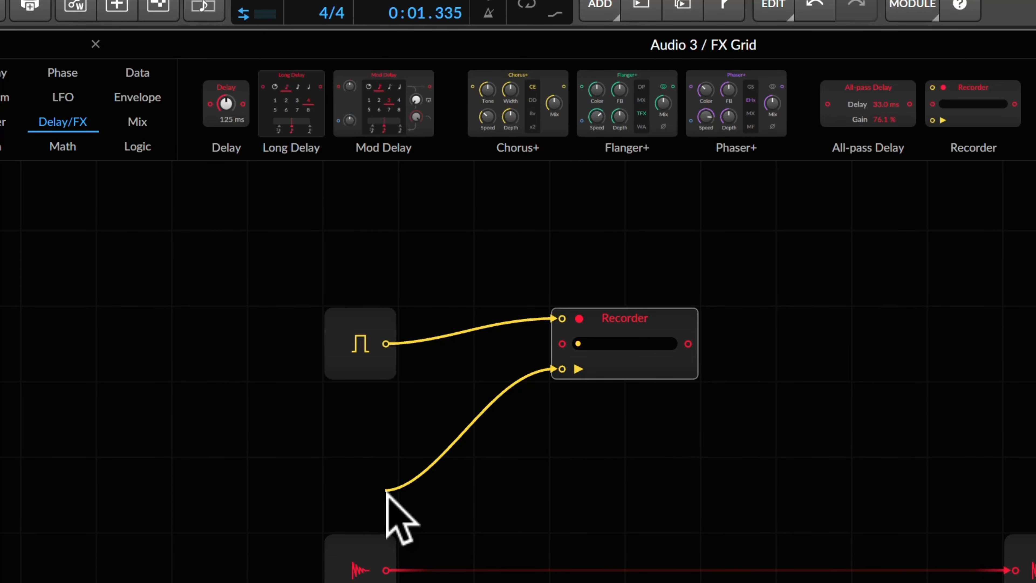
left_click_drag(386, 490, 411, 485)
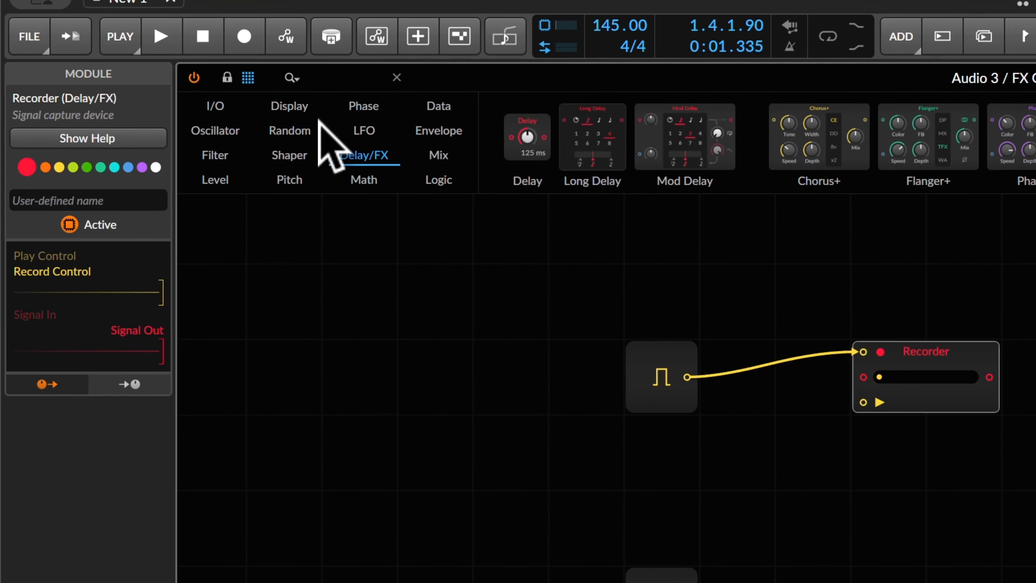
left_click(424, 110)
left_click(382, 107)
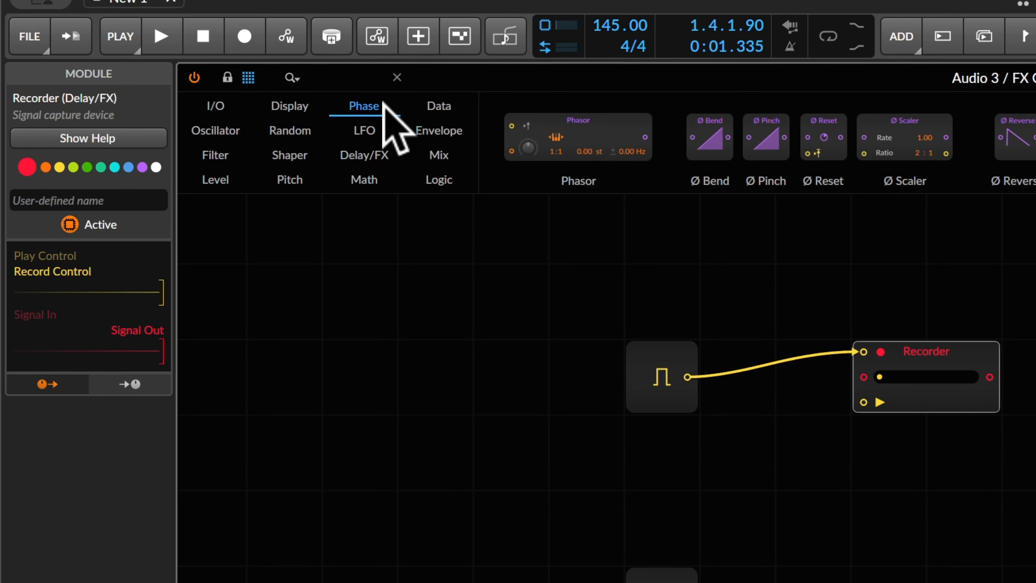
left_click_drag(583, 139, 513, 438)
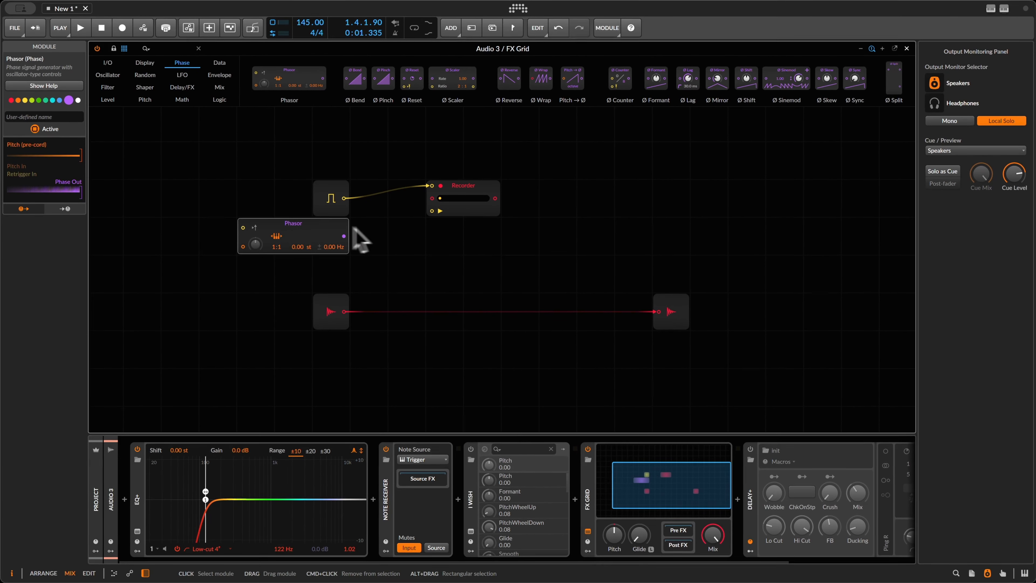
Add a widened Oscilloscope above and beside the Recorder, and feed the Phasor's phase output into its first signal input.
right_click(530, 222)
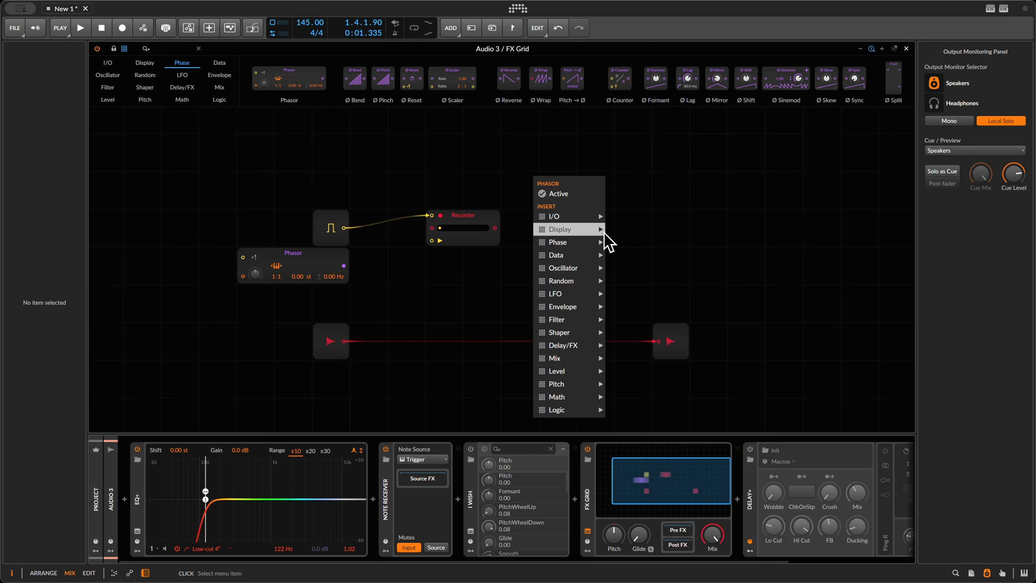
mouse_move(598, 230)
left_click(663, 276)
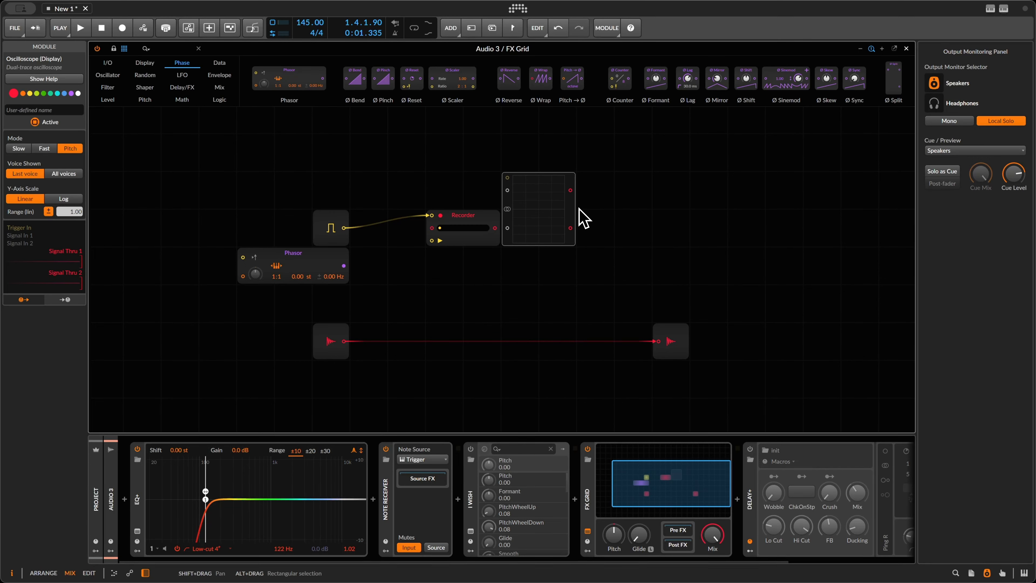
left_click_drag(576, 210, 615, 214)
left_click_drag(514, 217, 552, 179)
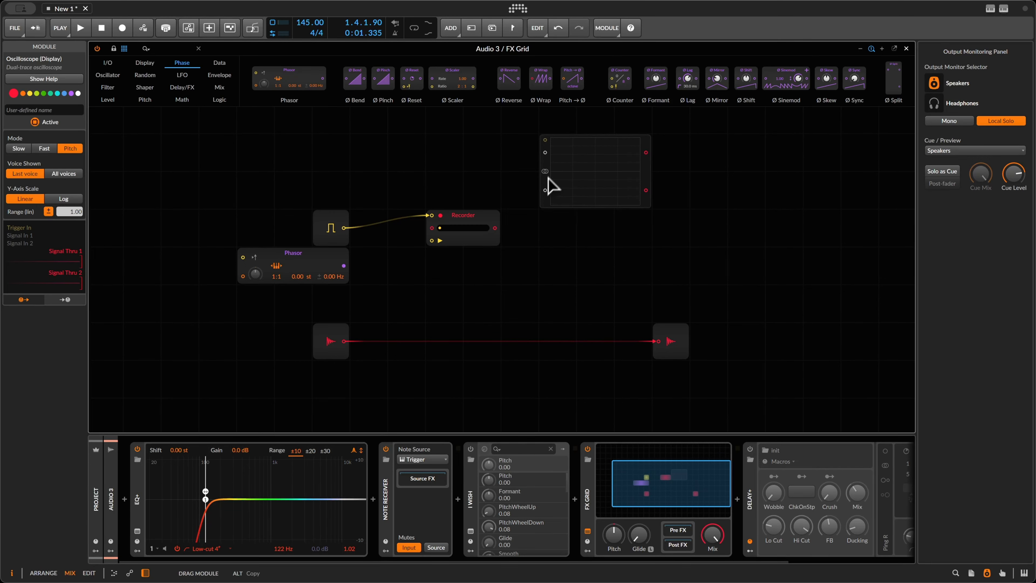
left_click_drag(342, 268, 546, 155)
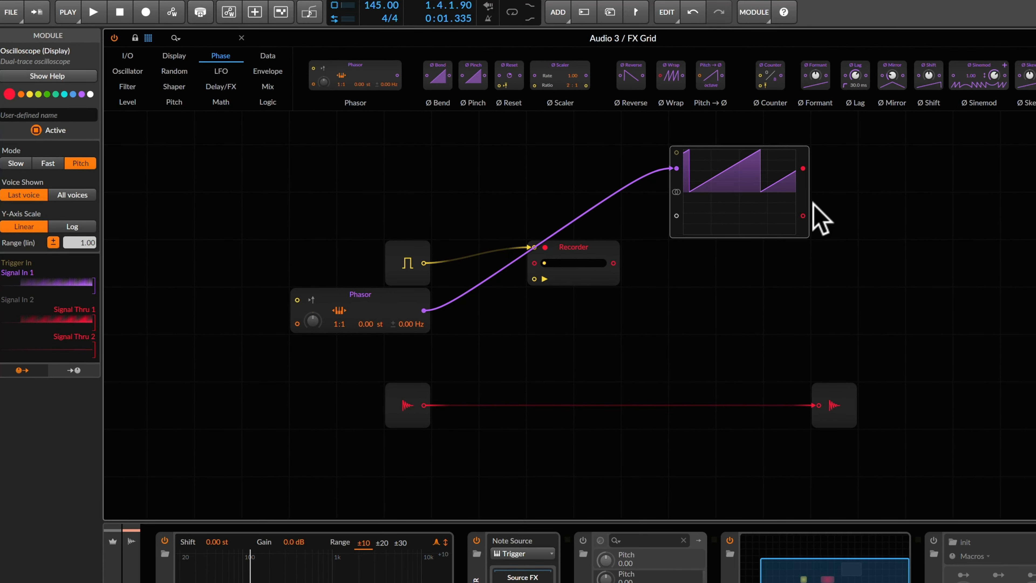
left_click_drag(804, 199, 898, 195)
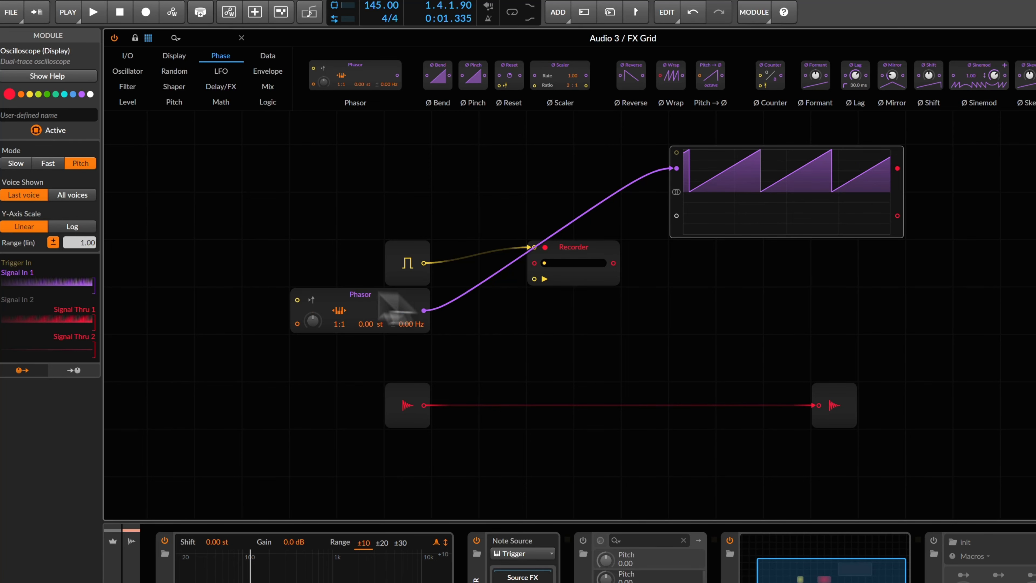
Test the Phasor's output on the audio output module and the Oscilloscope's second signal input, and remove all of its cables.
left_click_drag(424, 311, 818, 405)
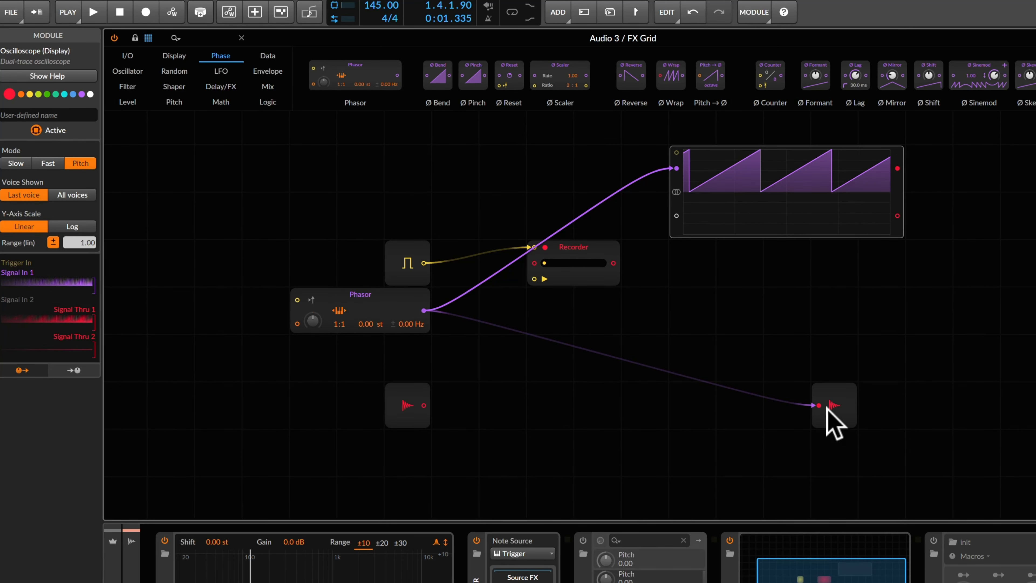
double_click(819, 405)
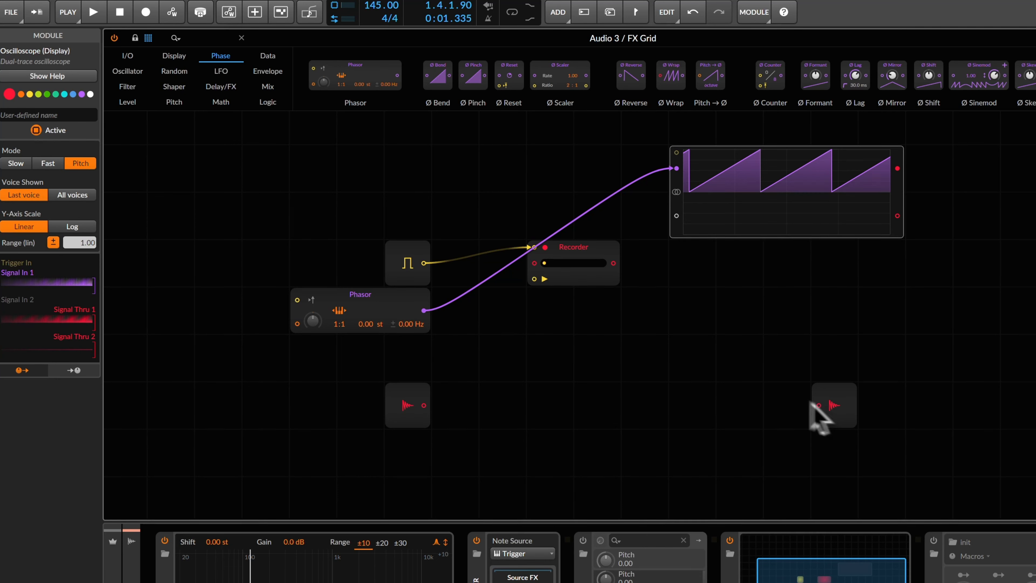
double_click(675, 168)
left_click(393, 317)
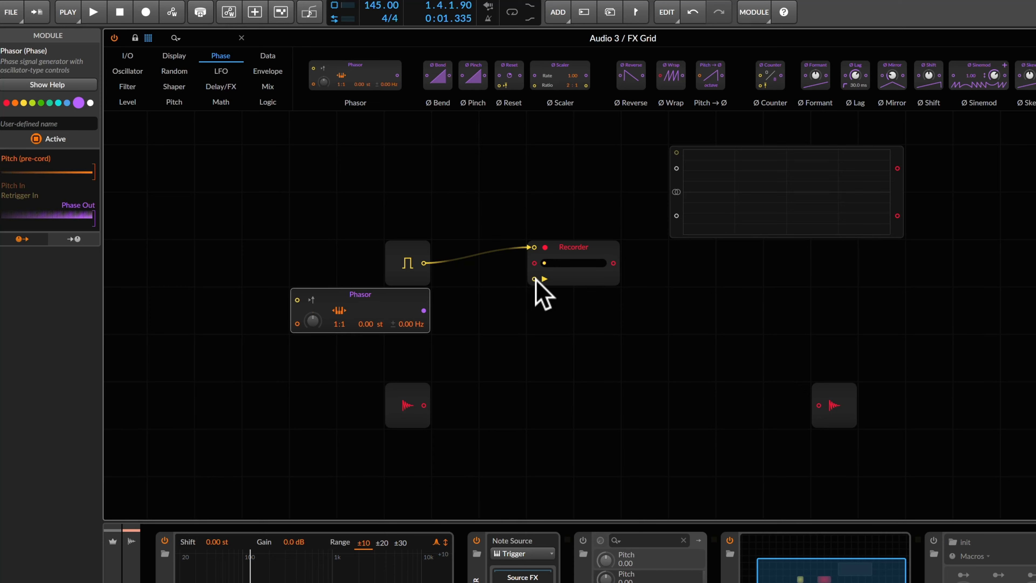
left_click_drag(534, 280, 676, 216)
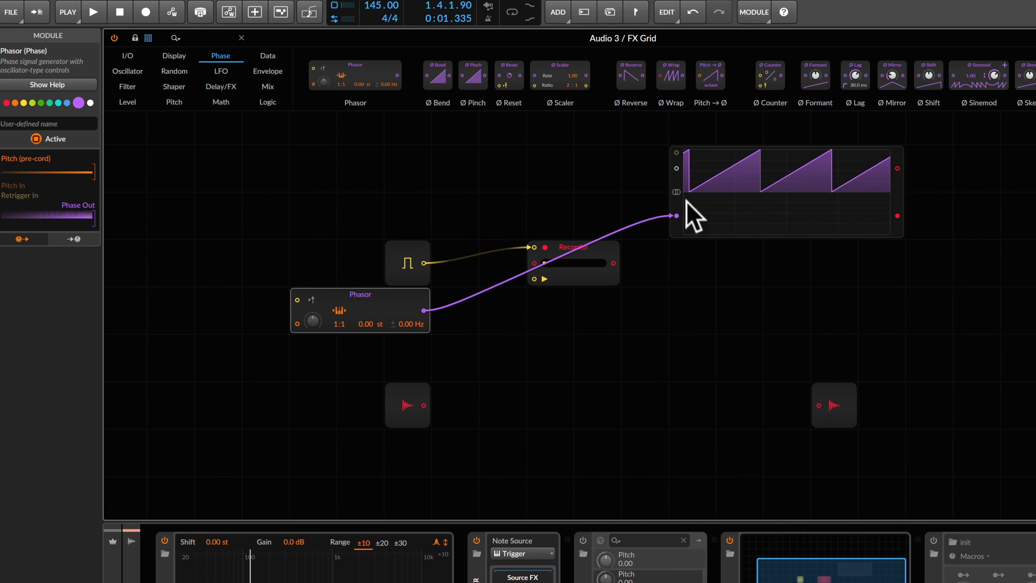
left_click(676, 216, "alt")
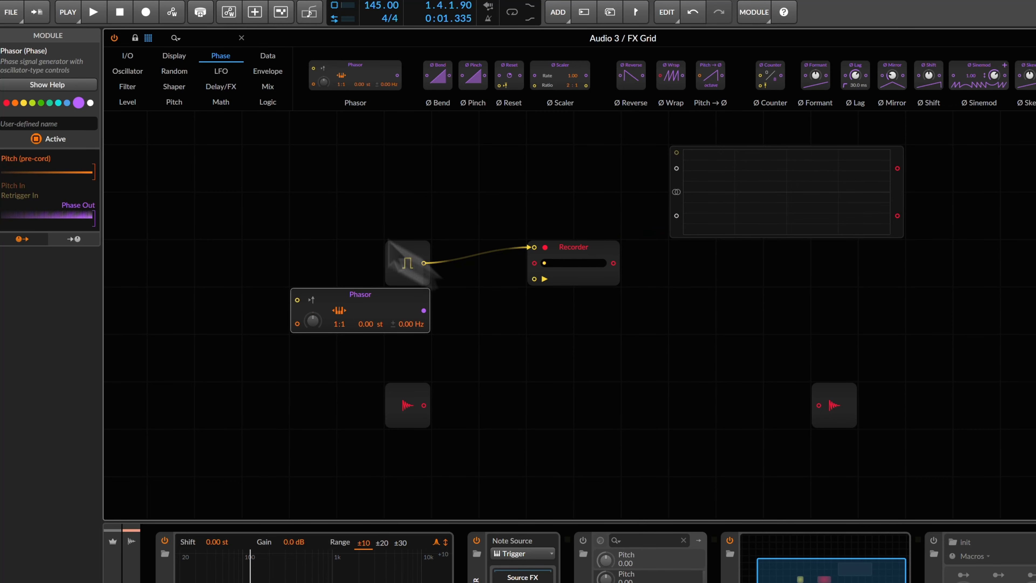
Add a Gates module directly beside the Phasor and select it.
left_click(268, 56)
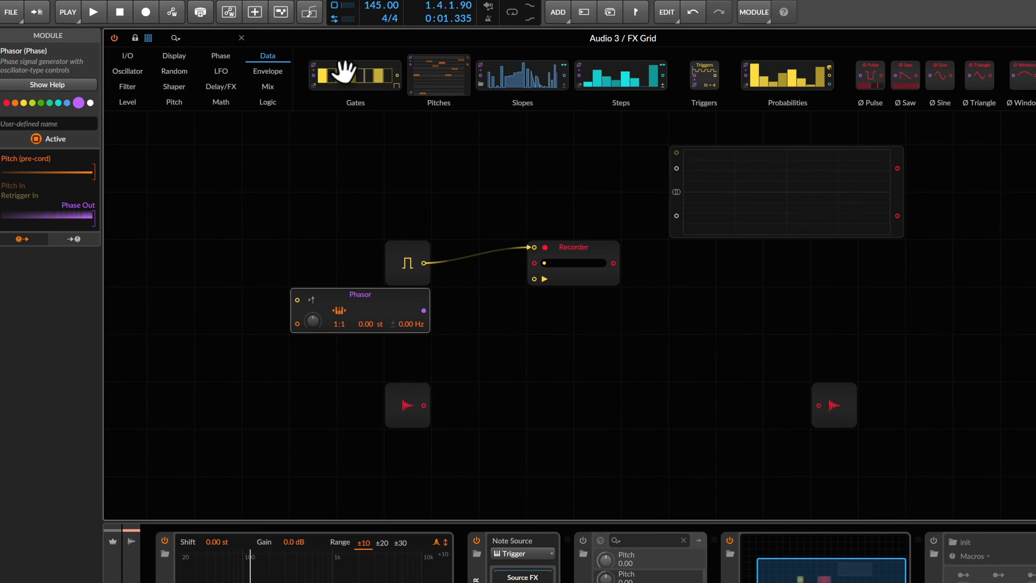
left_click_drag(344, 75, 460, 331)
left_click(470, 286)
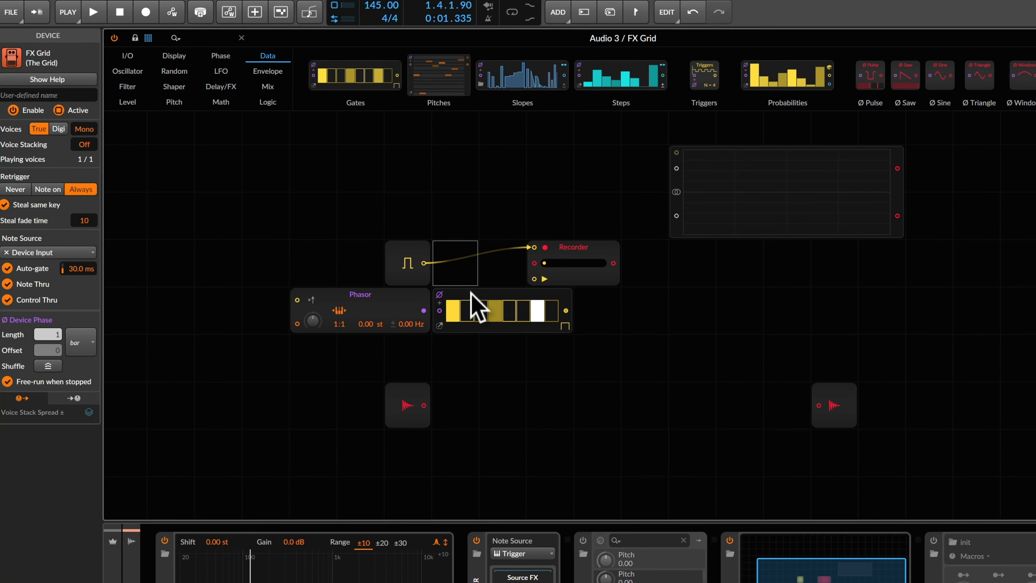
left_click(471, 293)
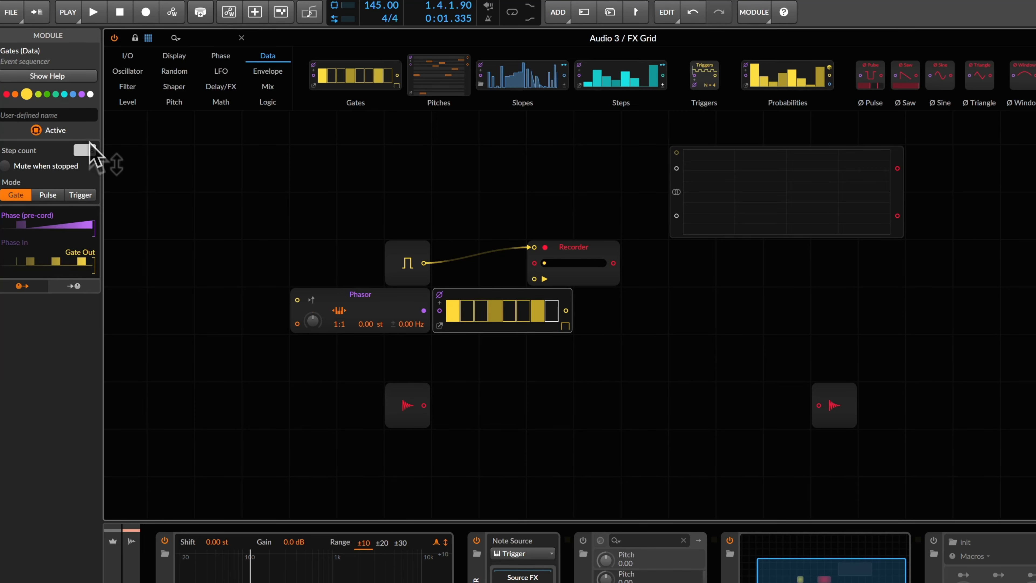
Set the Gates module to 2 steps, both enabled, in Trigger mode.
left_click_drag(88, 151, 91, 149)
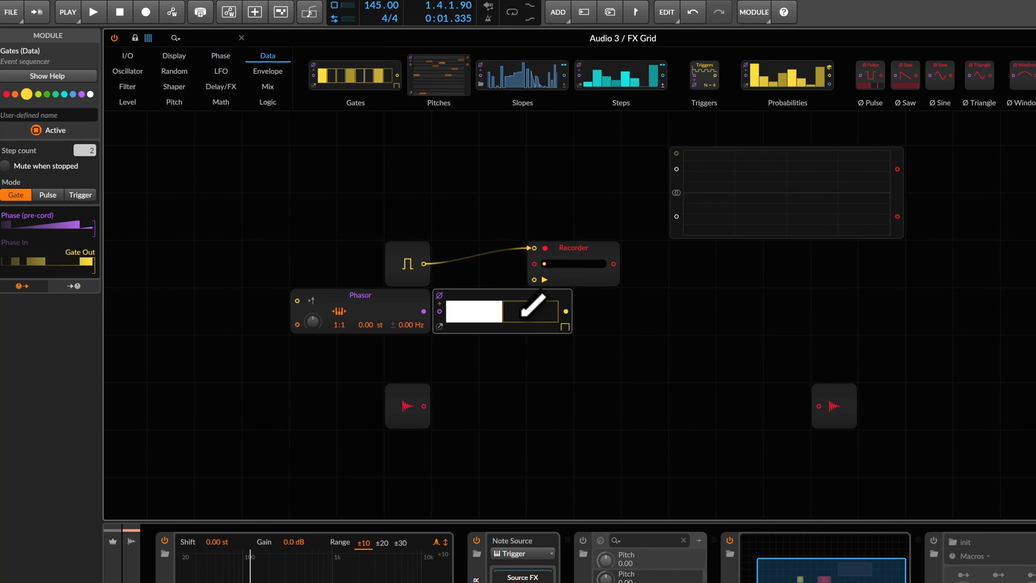
left_click(534, 304)
left_click(565, 326)
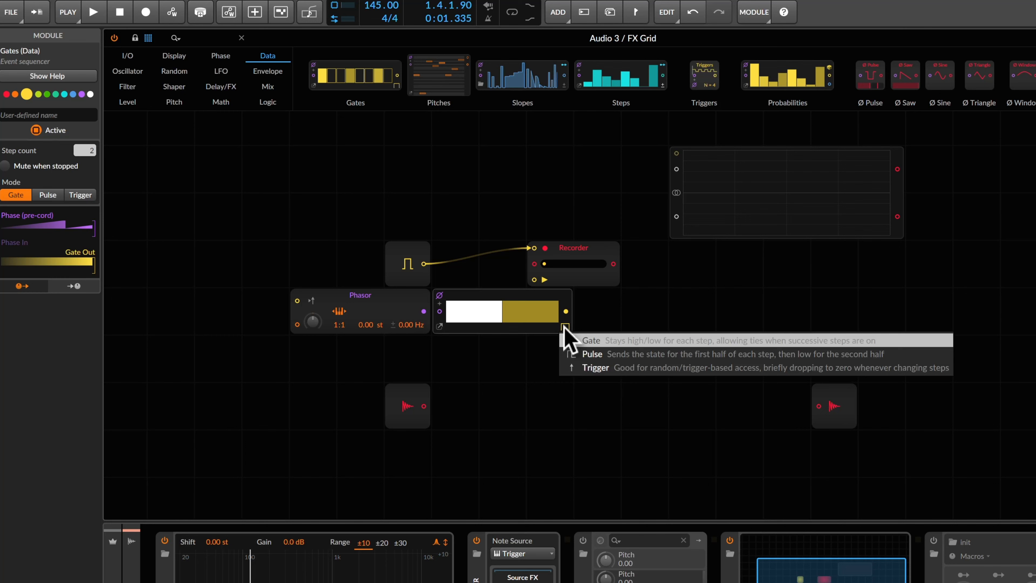
left_click(593, 367)
Connect the Gates output to the Oscilloscope's second signal input and compare Pulse mode with Trigger mode.
left_click_drag(566, 311, 677, 216)
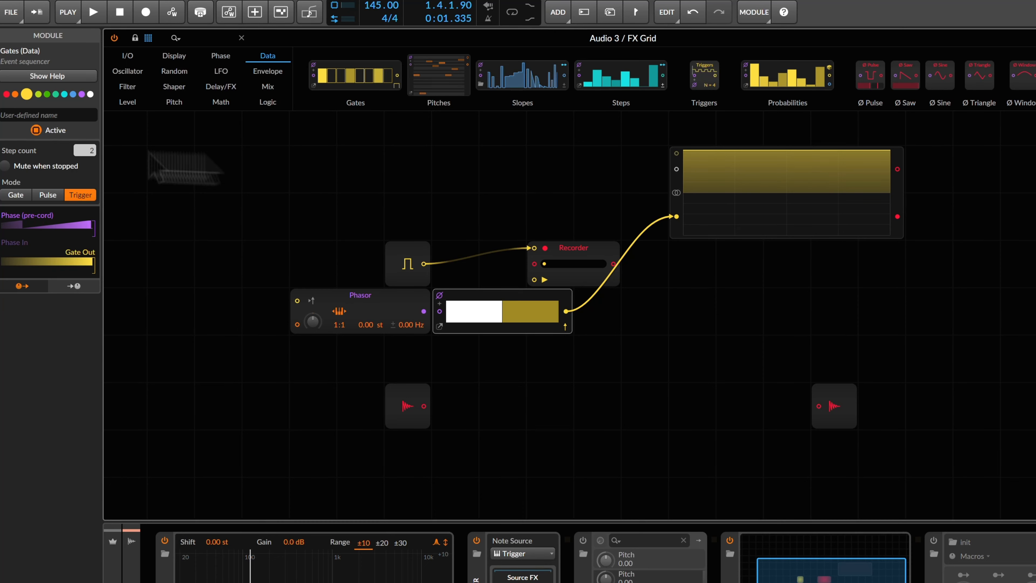
left_click(44, 195)
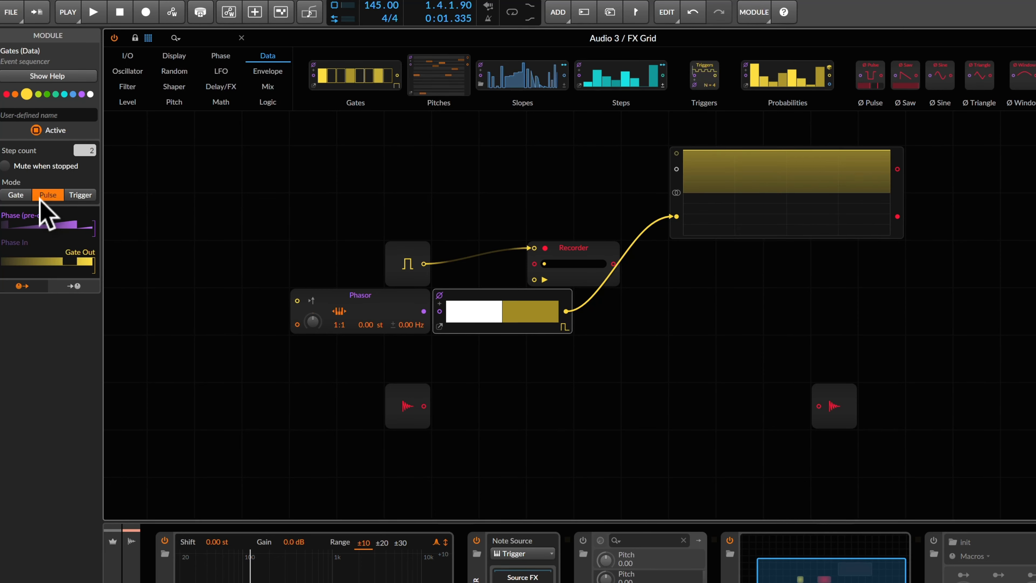
left_click(81, 195)
left_click(342, 157)
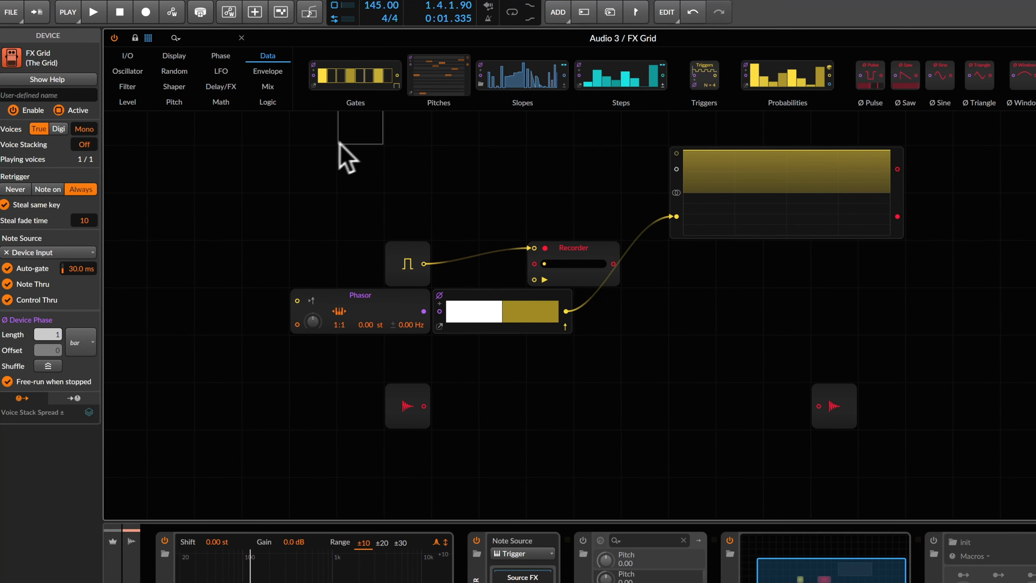
Set the Oscilloscope's mode to Fast and disconnect the Gates output from it.
left_click(686, 218)
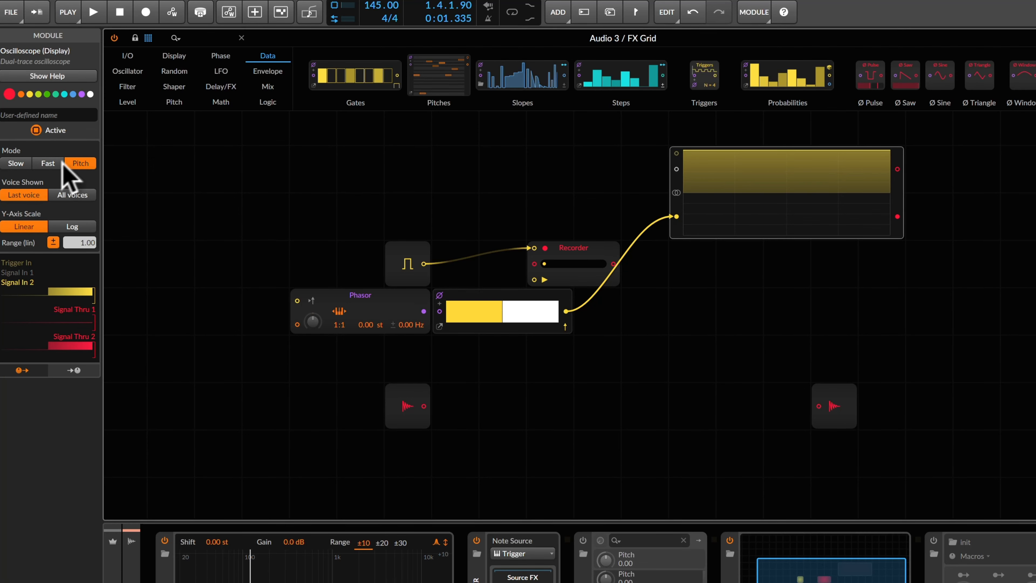
left_click(47, 163)
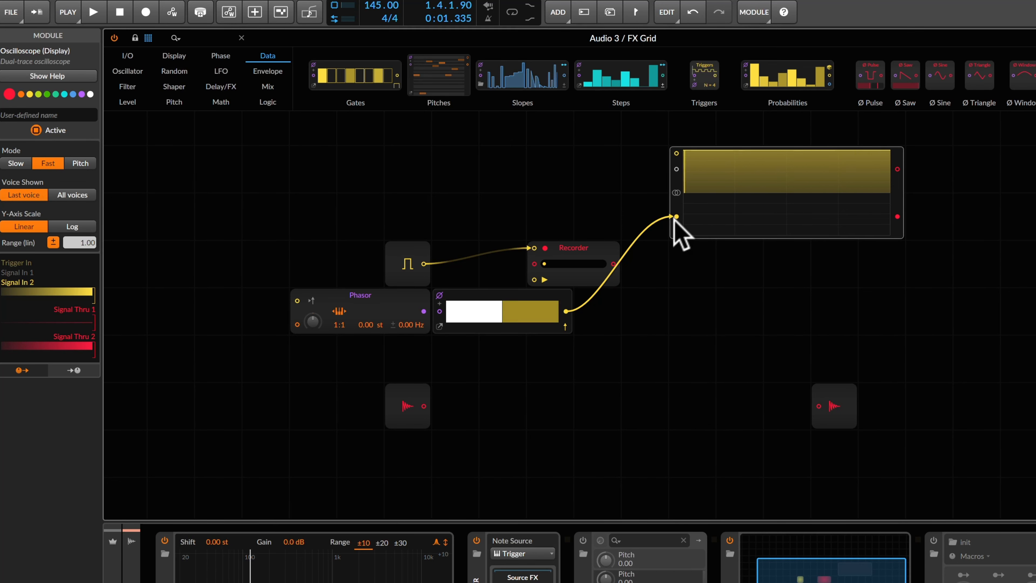
left_click_drag(677, 218, 684, 227)
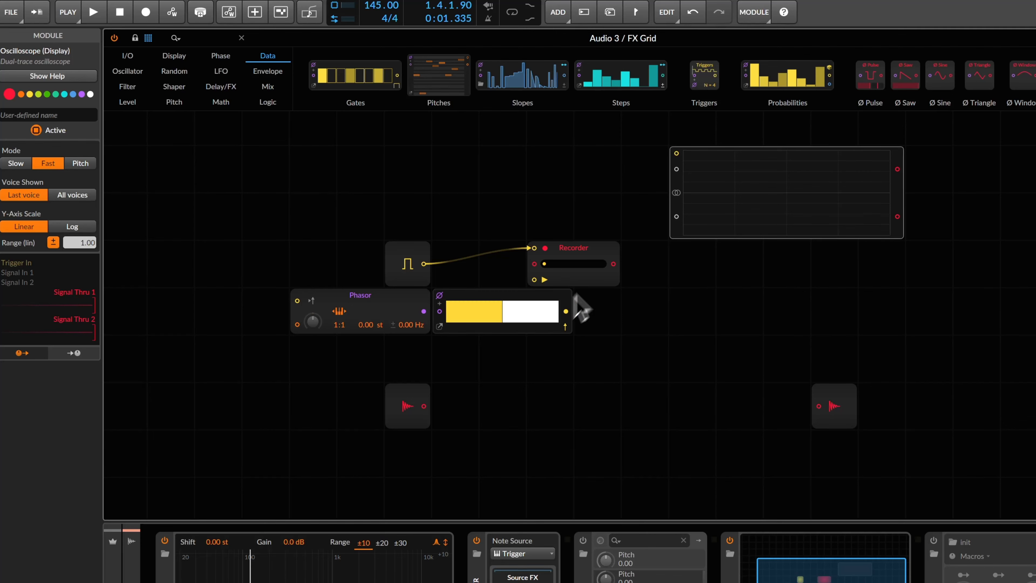
Connect the Gates output to the Recorder's play input, and drive Gates from the Phasor's output instead of the device phase.
left_click_drag(566, 311, 620, 261)
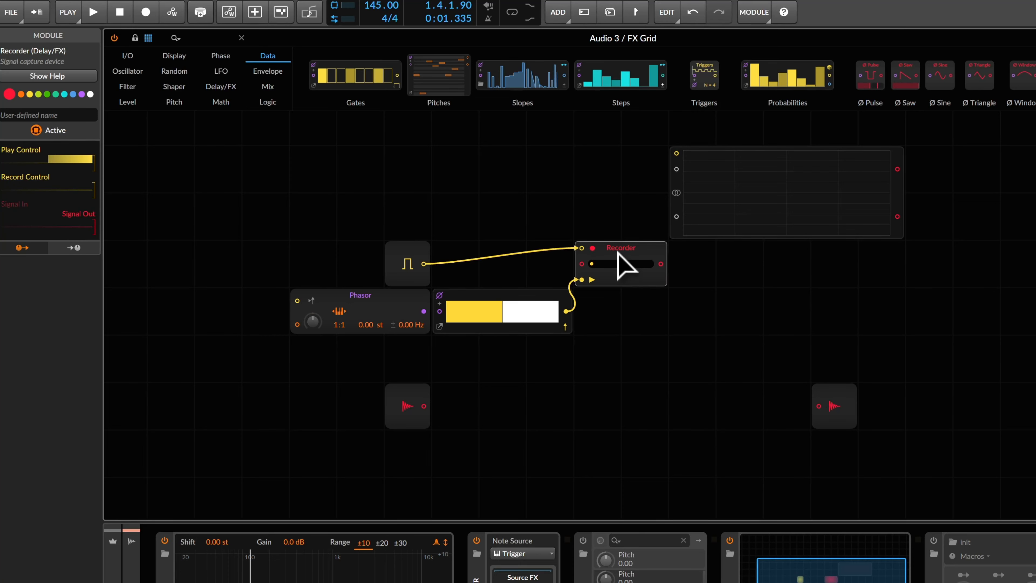
left_click(446, 302)
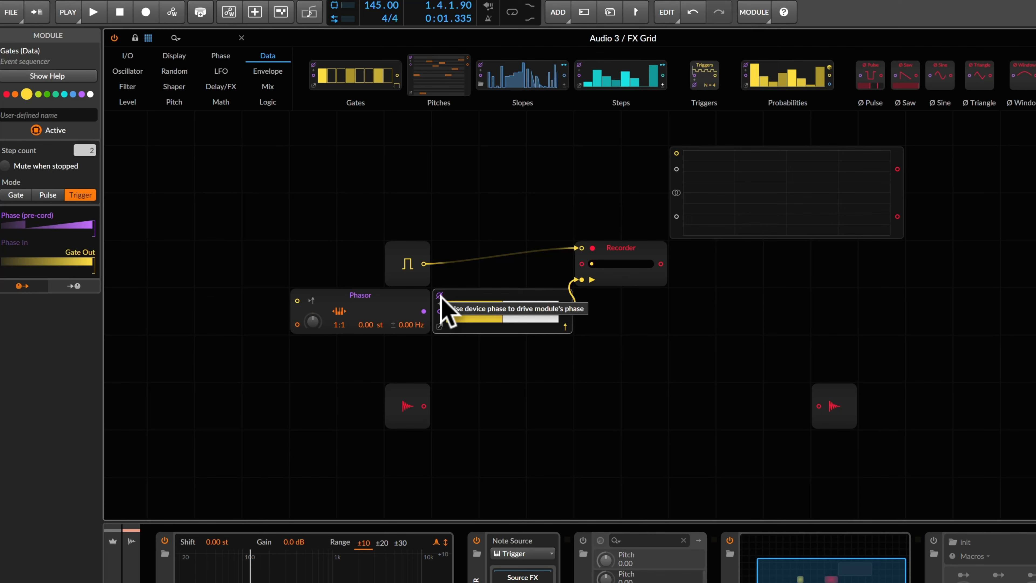
left_click(440, 296)
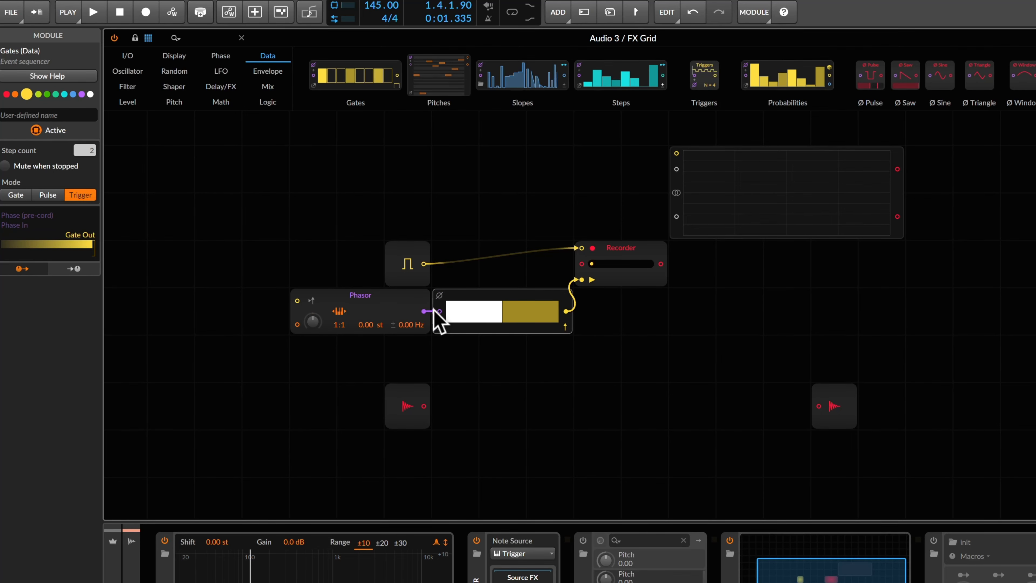
left_click_drag(435, 314, 439, 318)
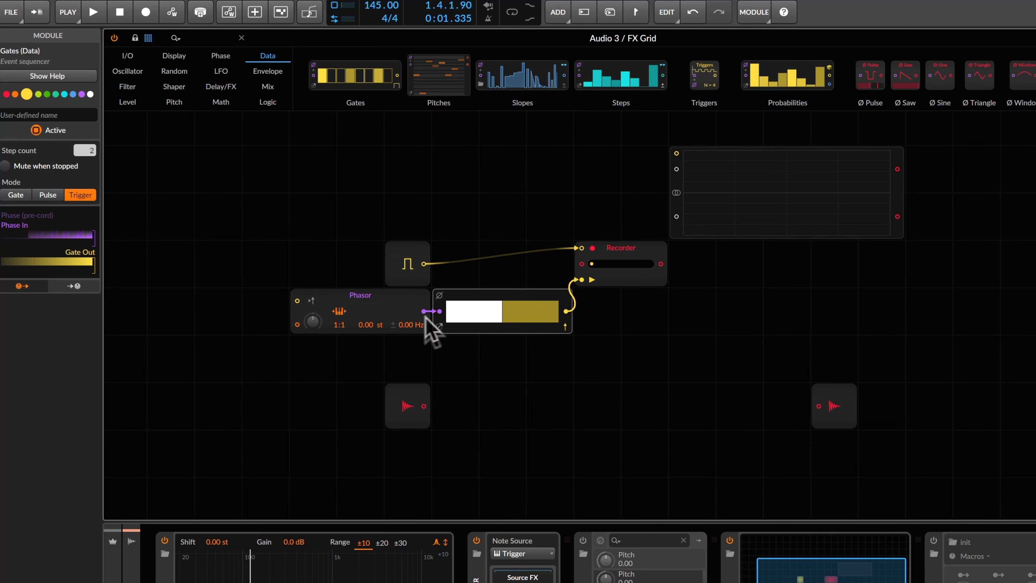
Audition the Gates output through the audio output module and remove that cable.
left_click(393, 300)
left_click_drag(568, 312, 817, 407)
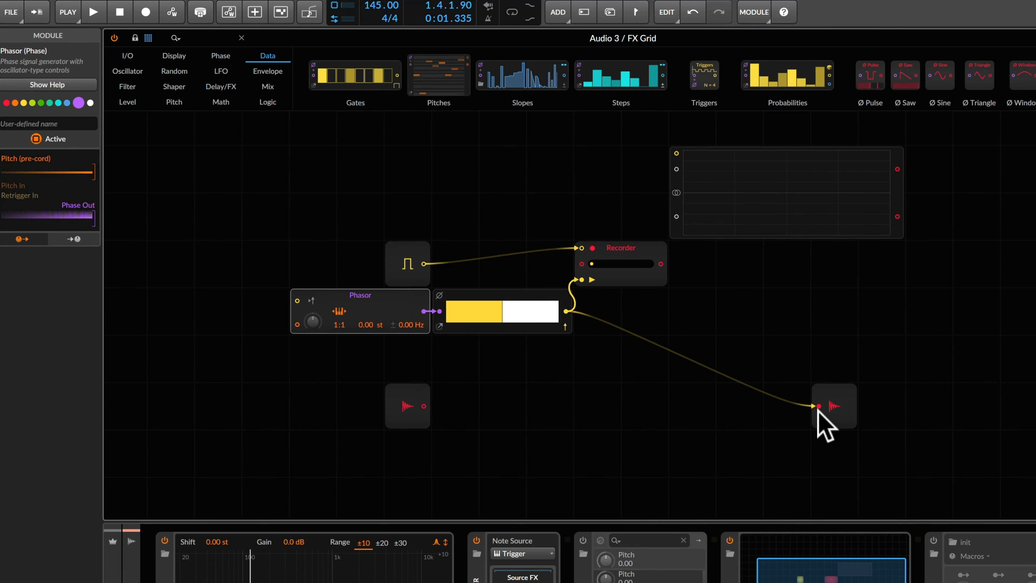
double_click(818, 407)
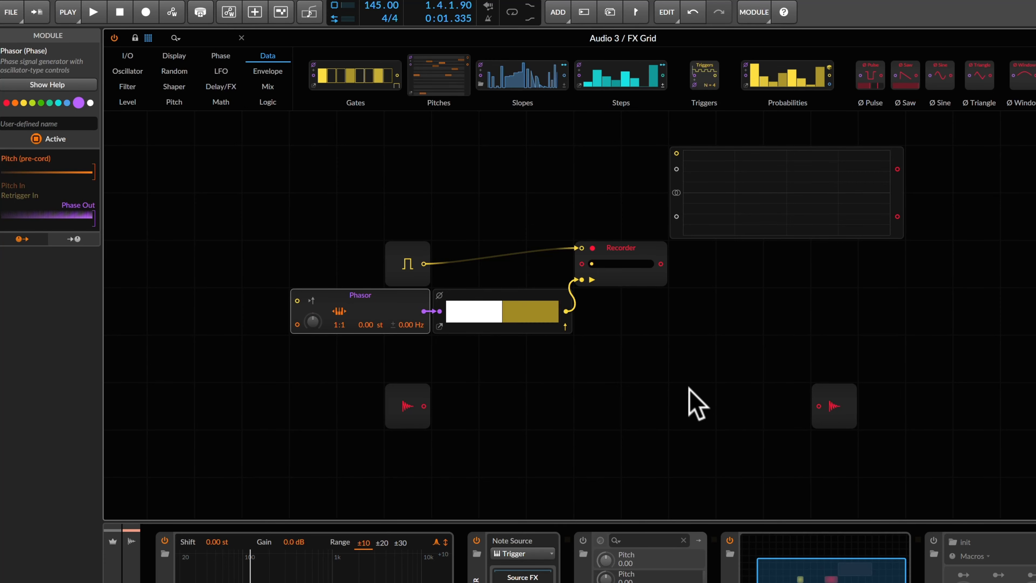
Set the Phasor's frequency ratio to 1:2 to compensate for the two gate steps.
left_click(539, 295)
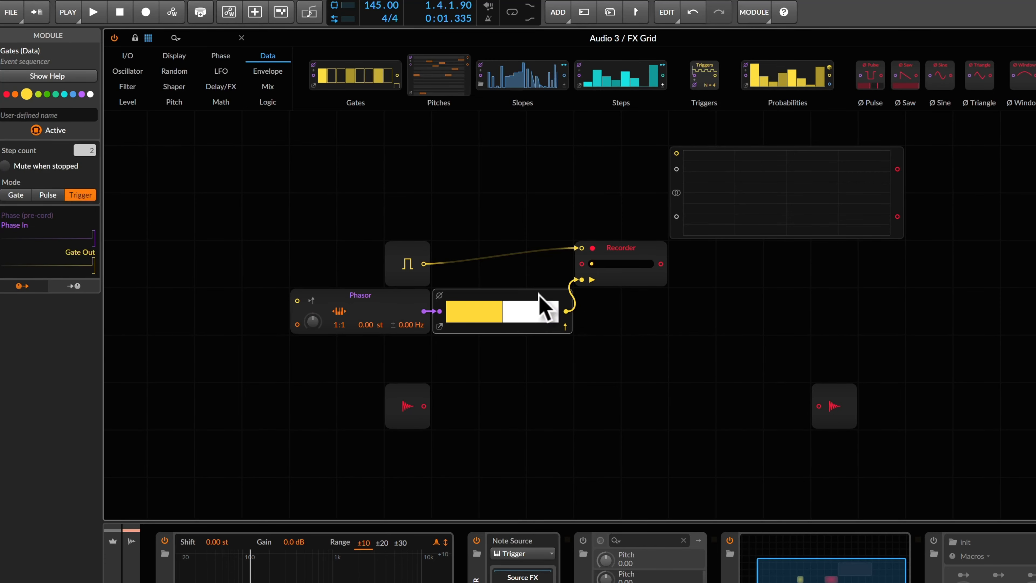
left_click(390, 300)
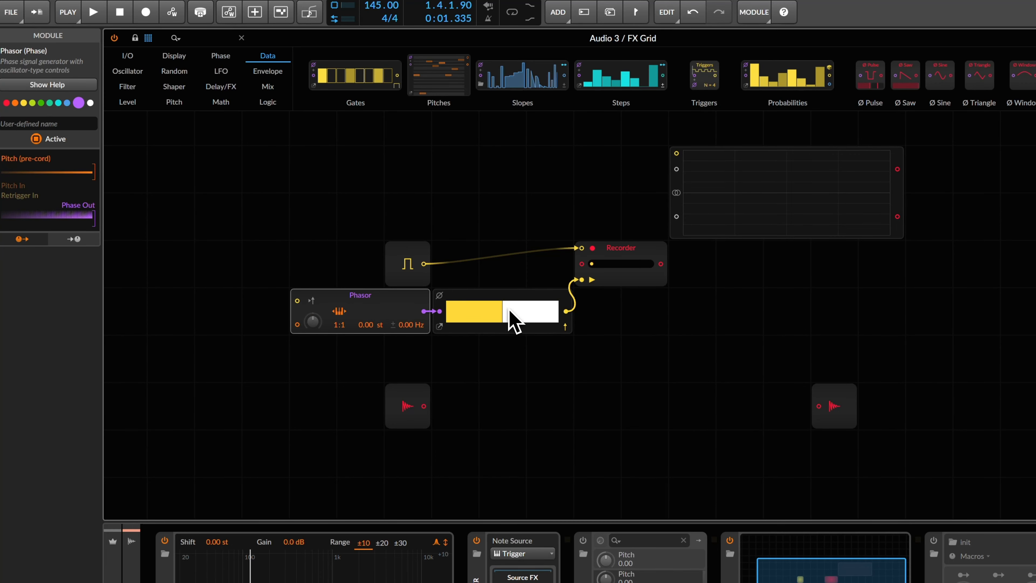
left_click(506, 283)
left_click_drag(348, 326, 345, 329)
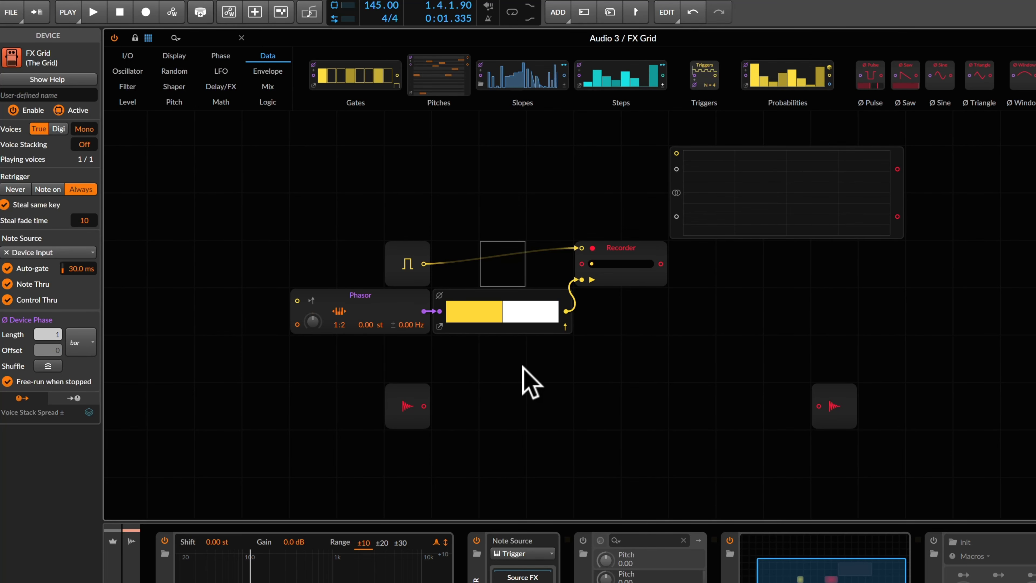
Connect the audio input to the Recorder's signal input, and try routing the Recorder's output straight to the audio output.
left_click_drag(424, 407, 438, 388)
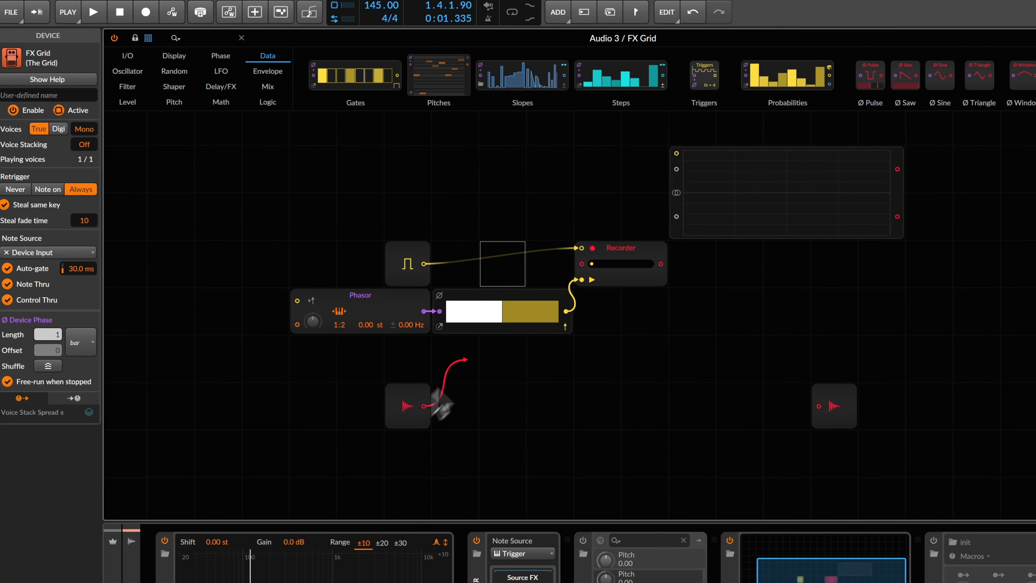
left_click_drag(581, 264, 582, 264)
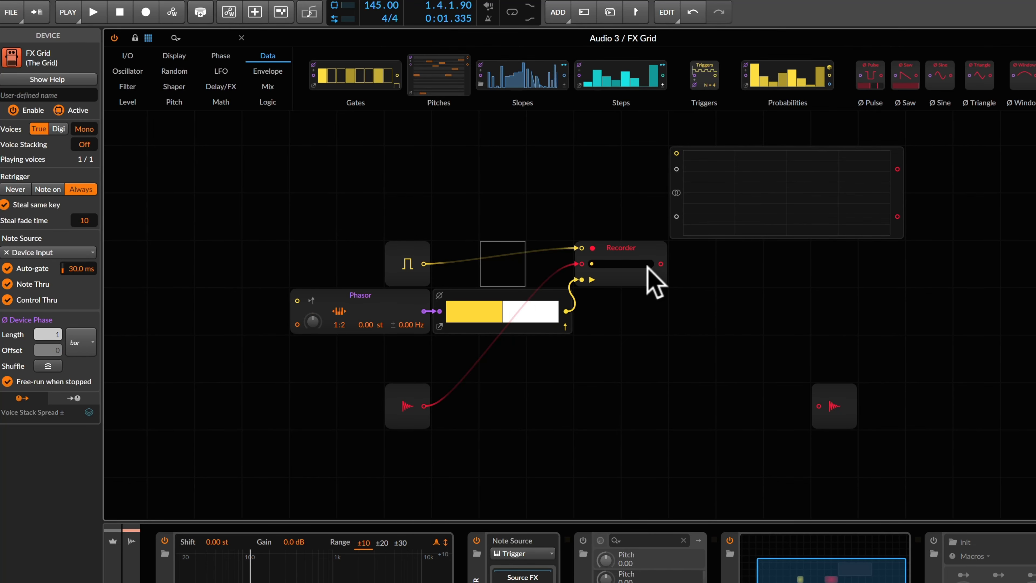
left_click_drag(661, 264, 818, 407)
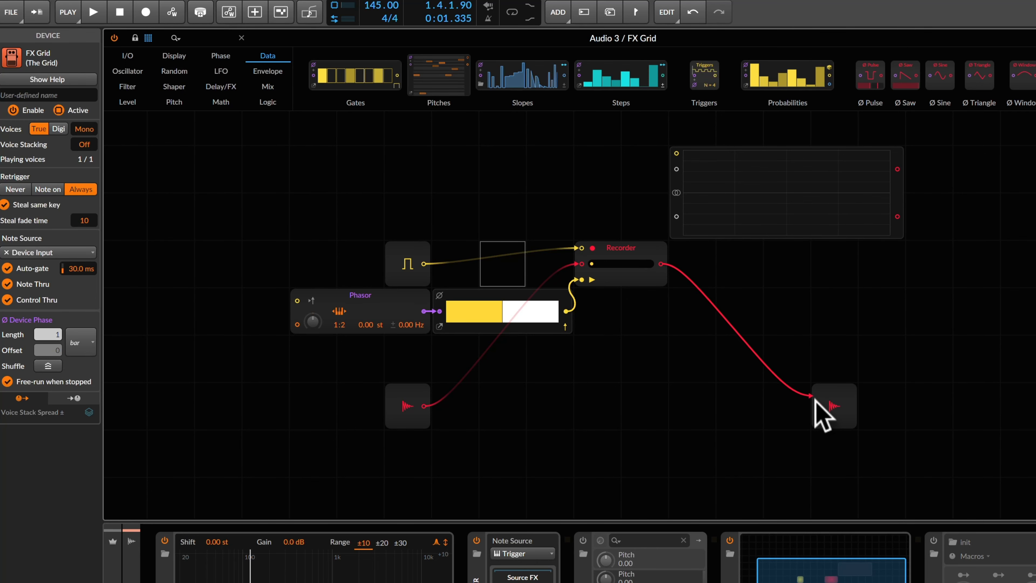
left_click_drag(818, 406, 806, 332)
Add a Merge module directly before the audio output module.
left_click(261, 106)
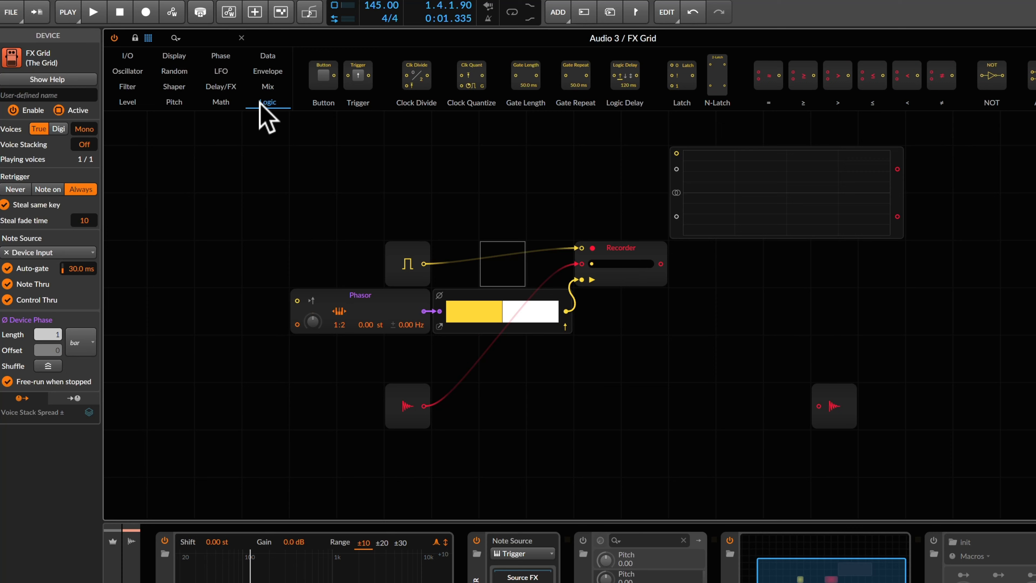
left_click(222, 103)
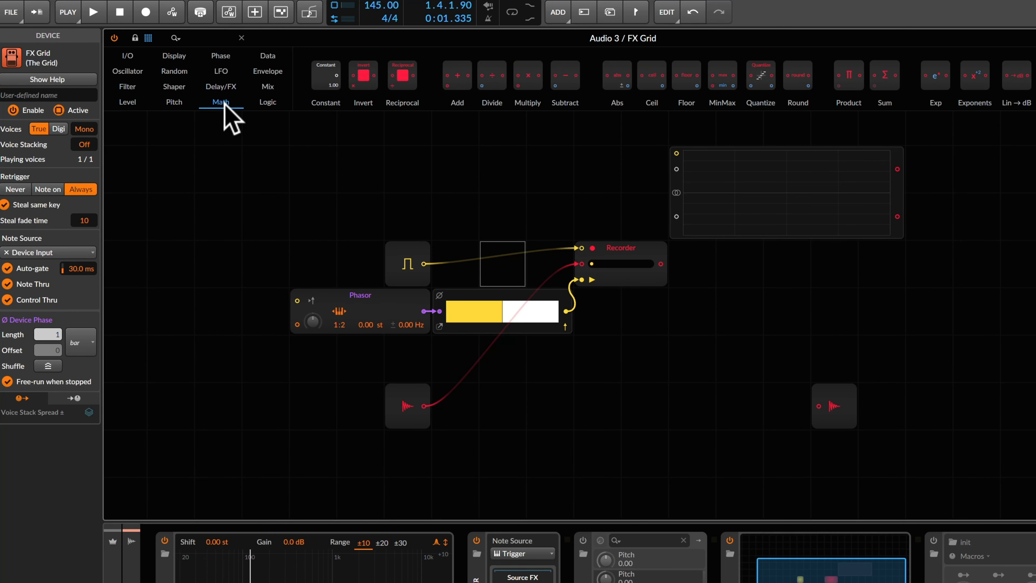
left_click(264, 93)
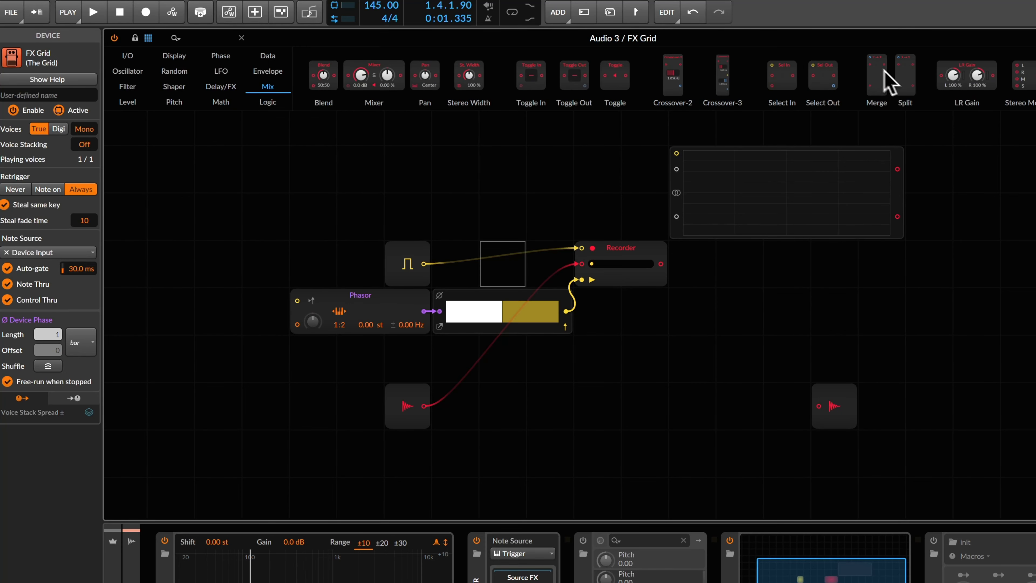
left_click_drag(880, 82, 779, 433)
scroll(645, 355, "down", 1)
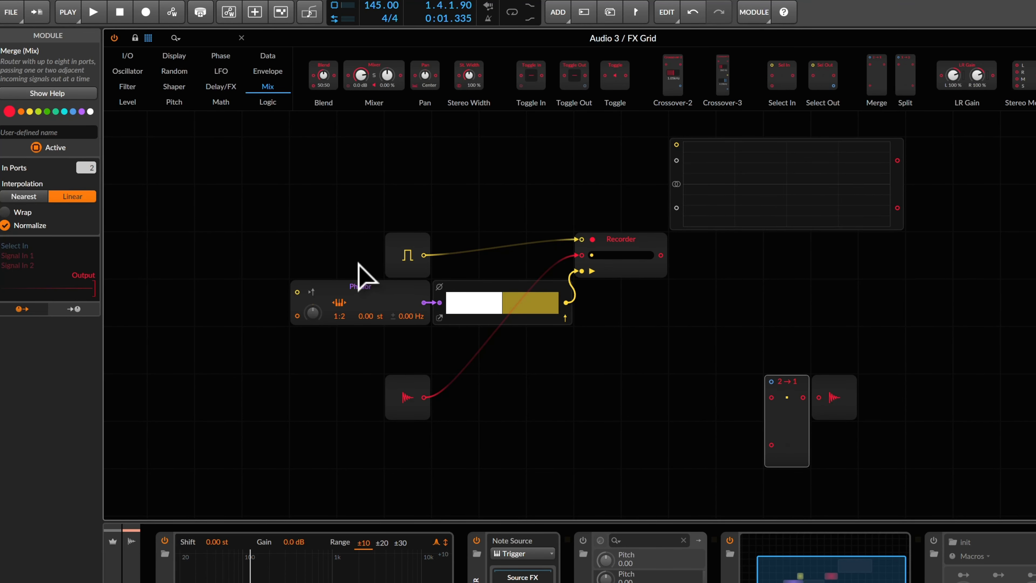
Duplicate the Gate In module, place the copy above Merge and wire it to Merge's select input.
left_click_drag(424, 256, 767, 393)
left_click(420, 252)
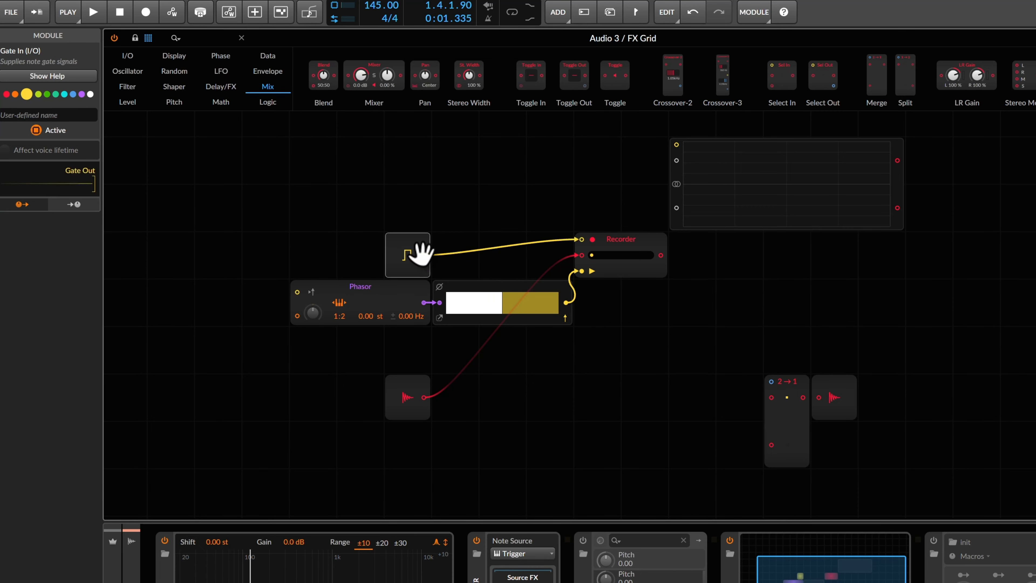
key("super+d")
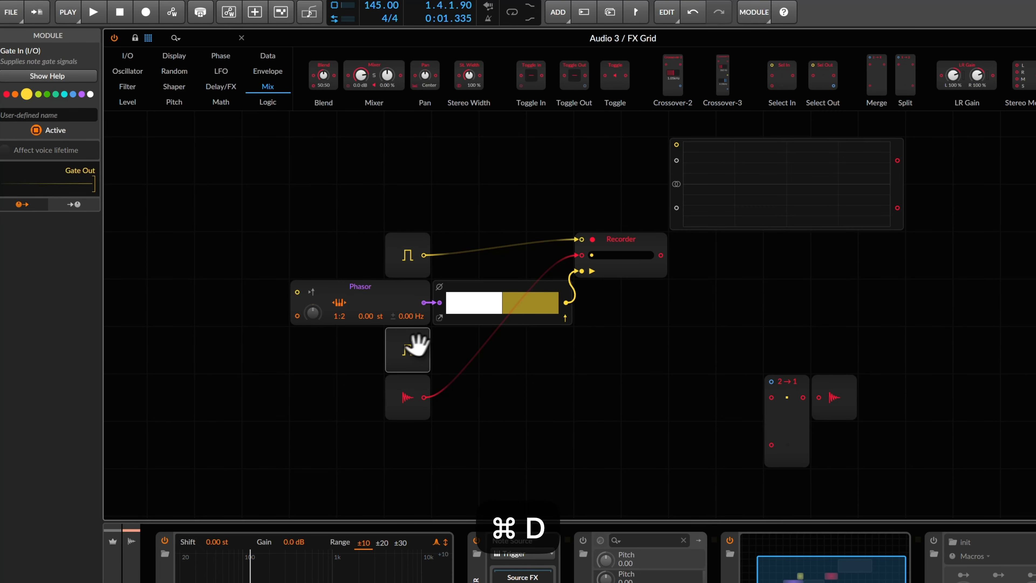
left_click_drag(417, 344, 748, 346)
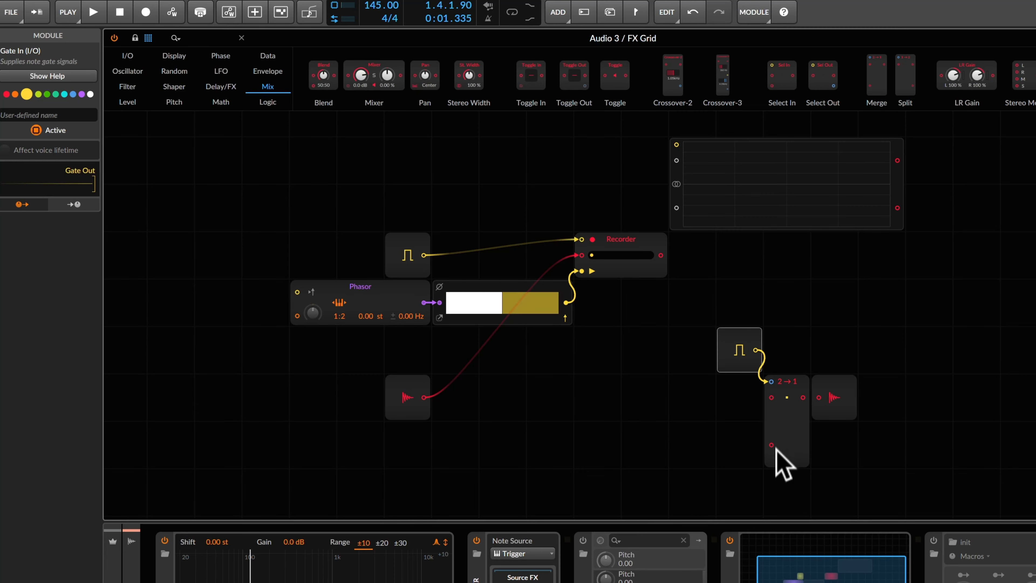
Route the audio input and the Recorder's output into Merge's two signal inputs, send Merge to the audio output, and audition the patch.
left_click_drag(425, 398, 819, 397)
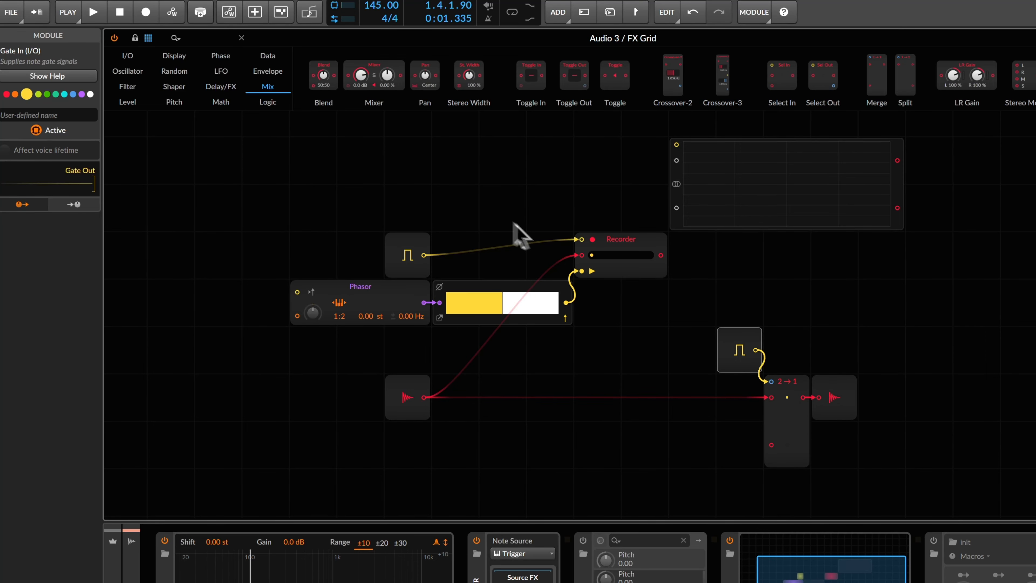
key("space")
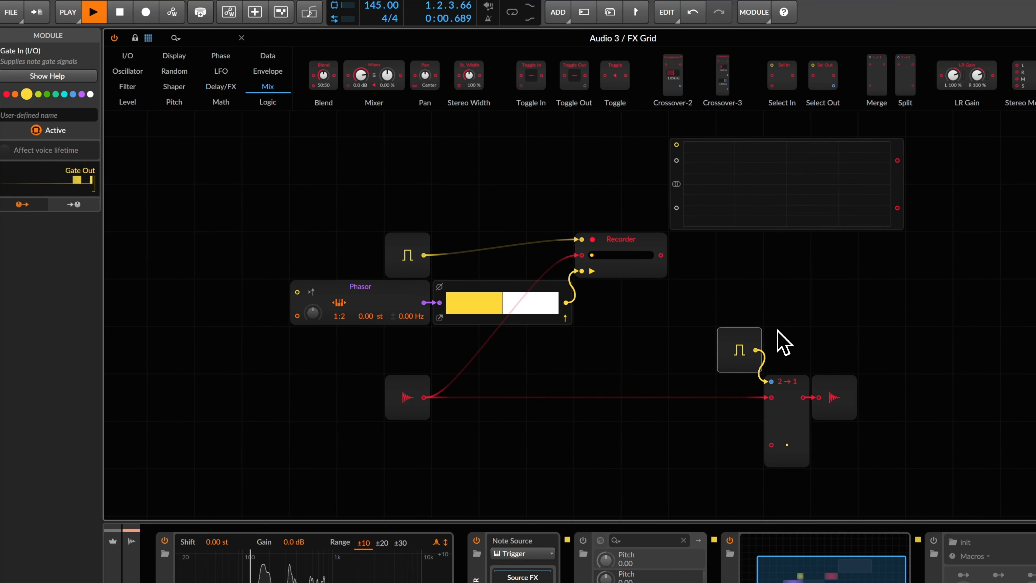
key("space")
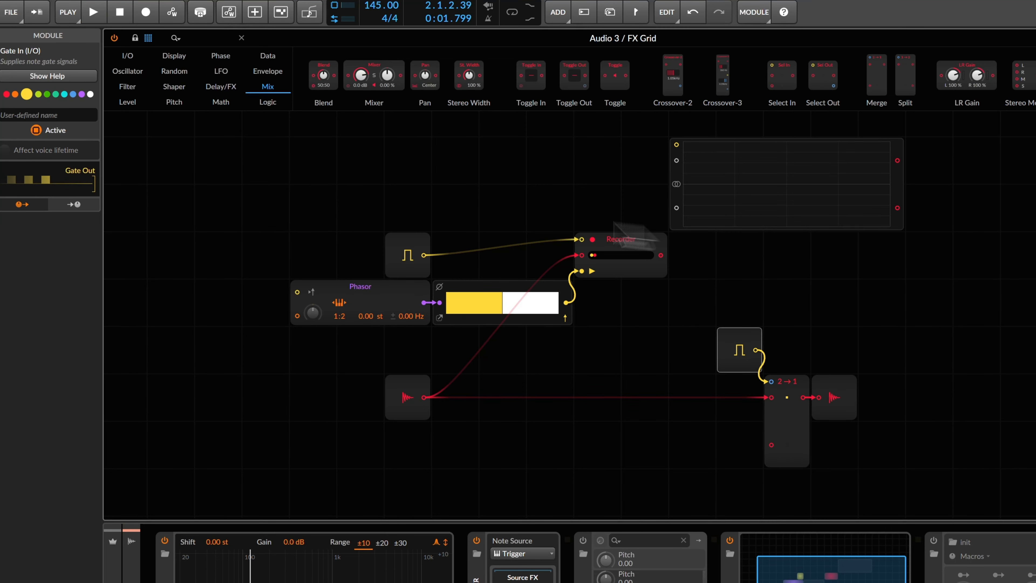
left_click_drag(661, 256, 775, 449)
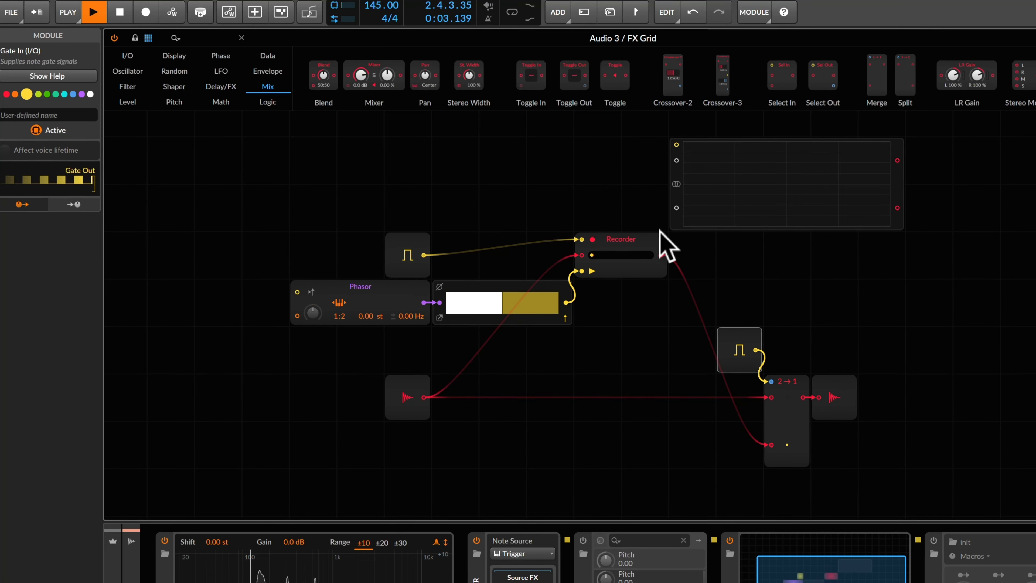
key("space")
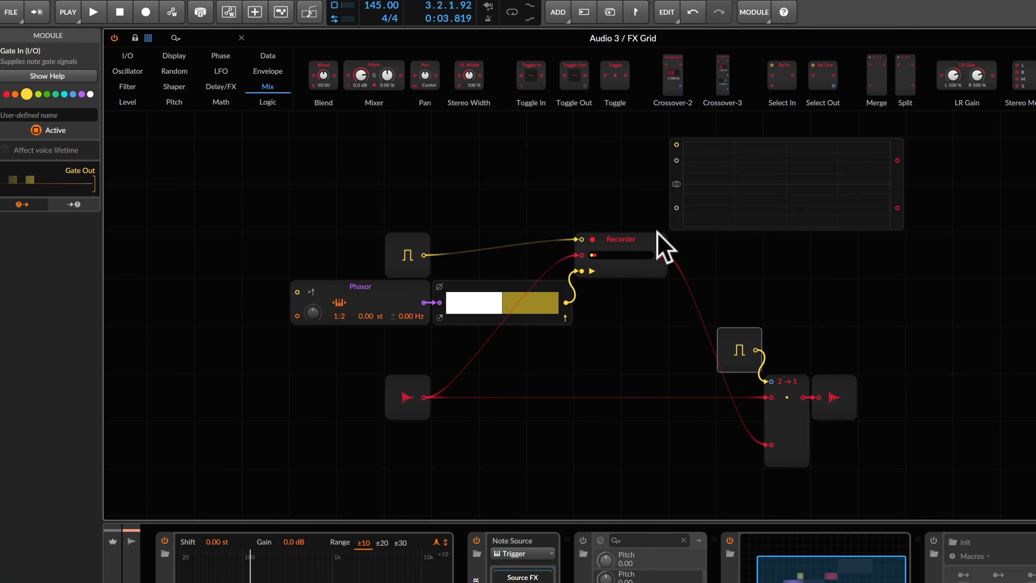
Line up the Phasor, a narrowed Gates and the Recorder in one row beneath the audio input, with the recording Gate In below Gates.
left_click(654, 244)
left_click_drag(655, 244, 679, 455)
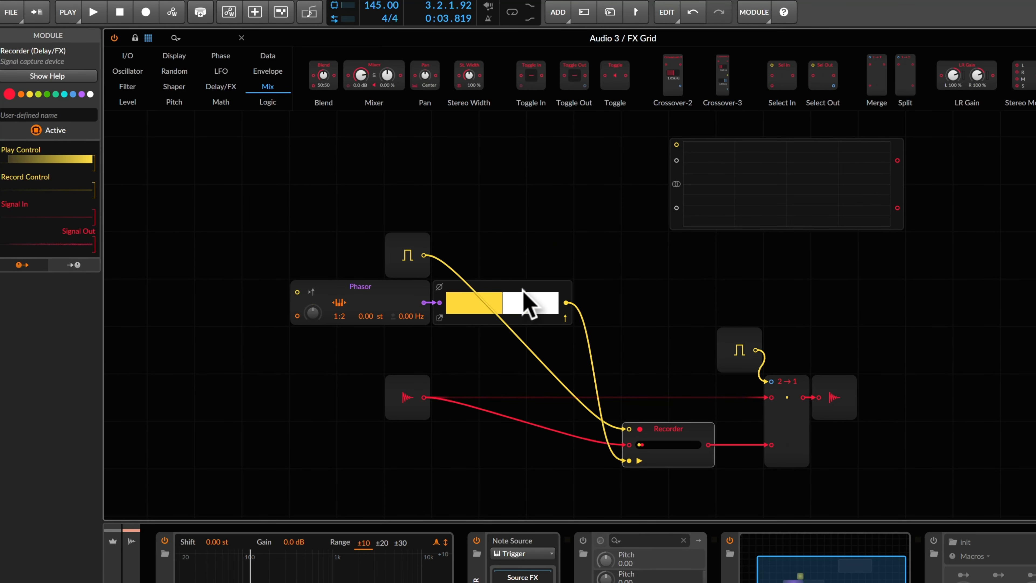
left_click_drag(531, 301, 540, 446)
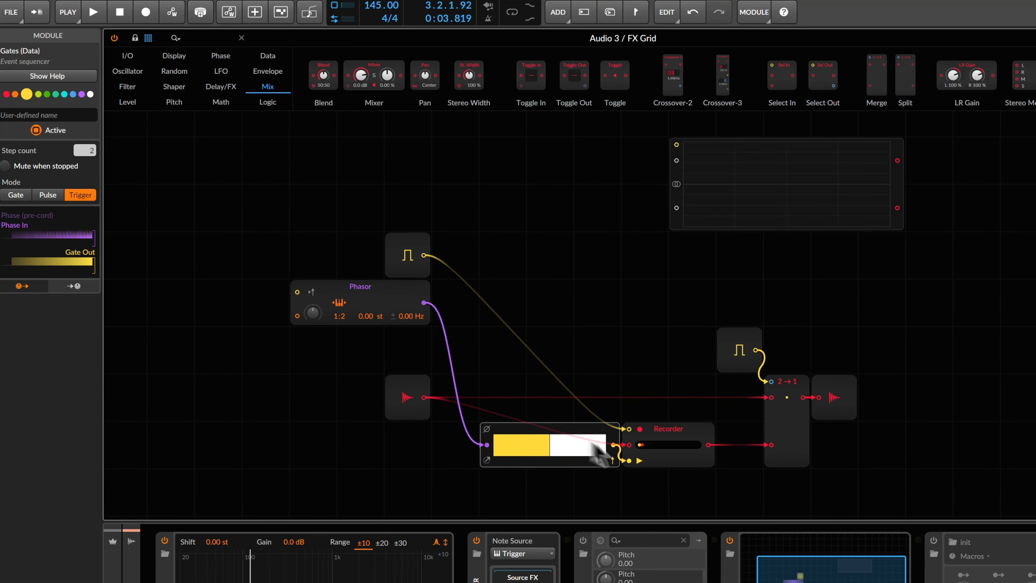
left_click_drag(614, 427, 561, 431)
left_click_drag(398, 282, 490, 425)
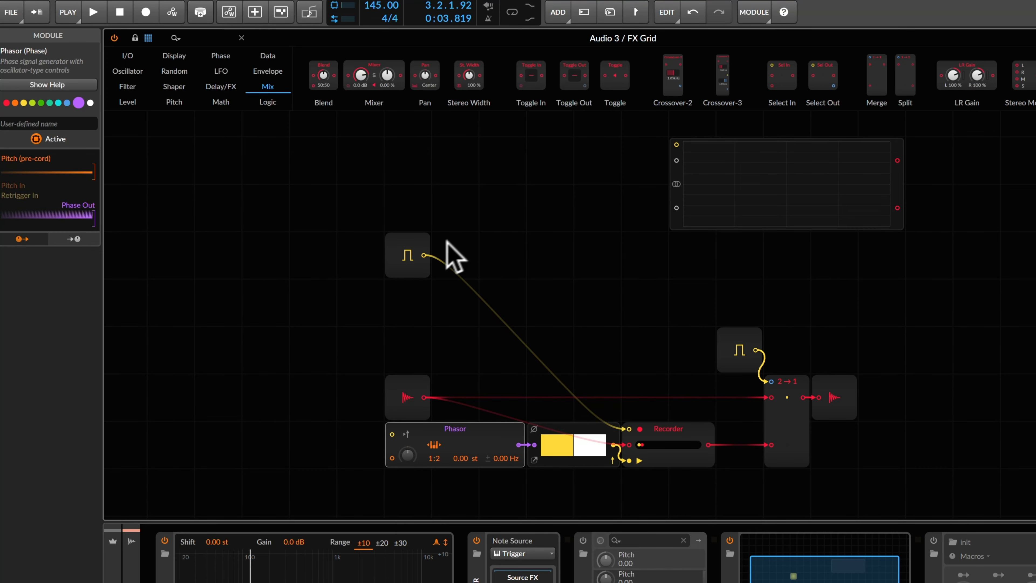
left_click_drag(416, 240, 592, 475)
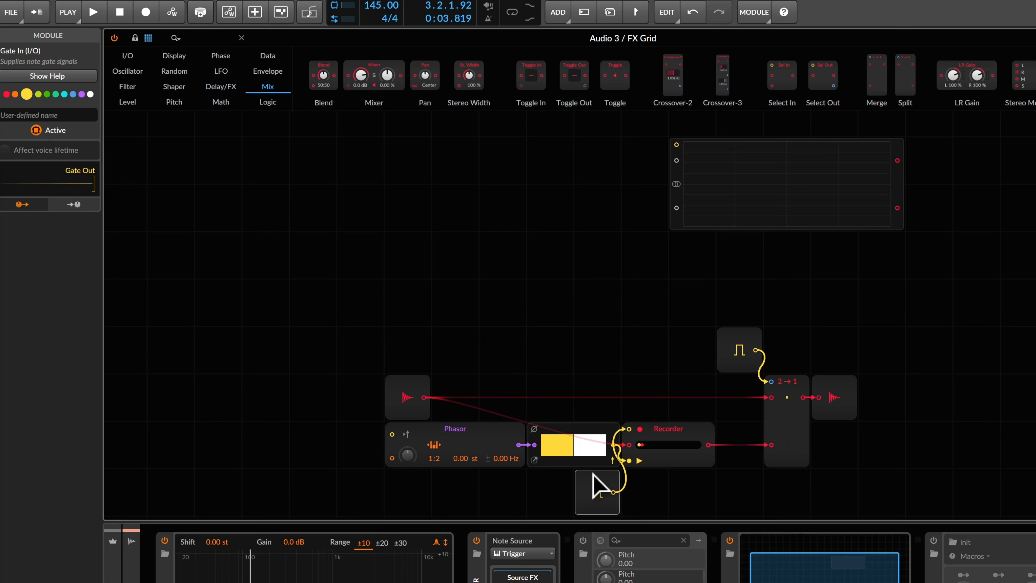
Move the Oscilloscope clear of the patch and place the recording Gate In directly above the Gates module, keeping it wired to record.
scroll(595, 486, "down", 2)
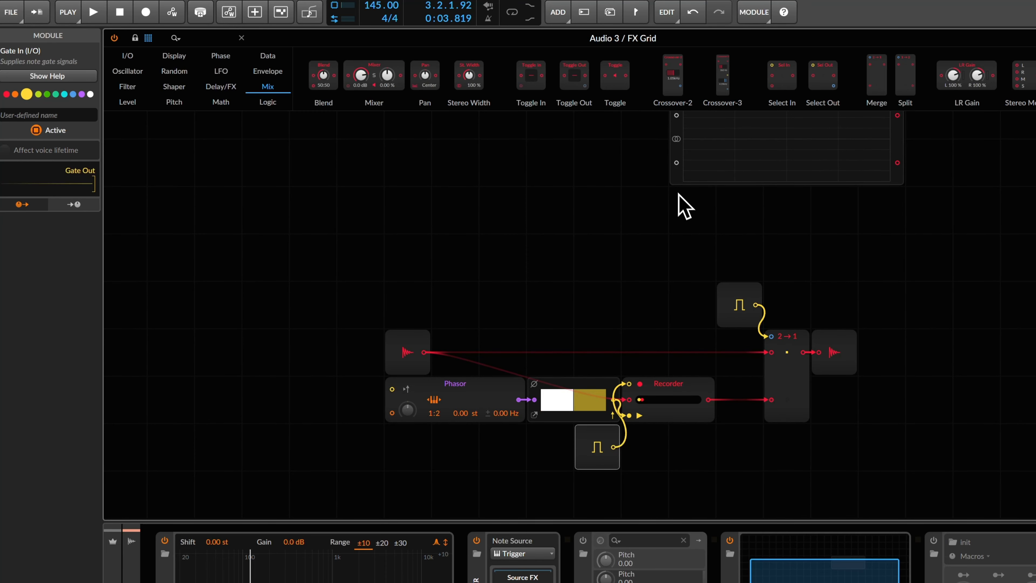
left_click(688, 182)
left_click_drag(677, 179, 821, 266)
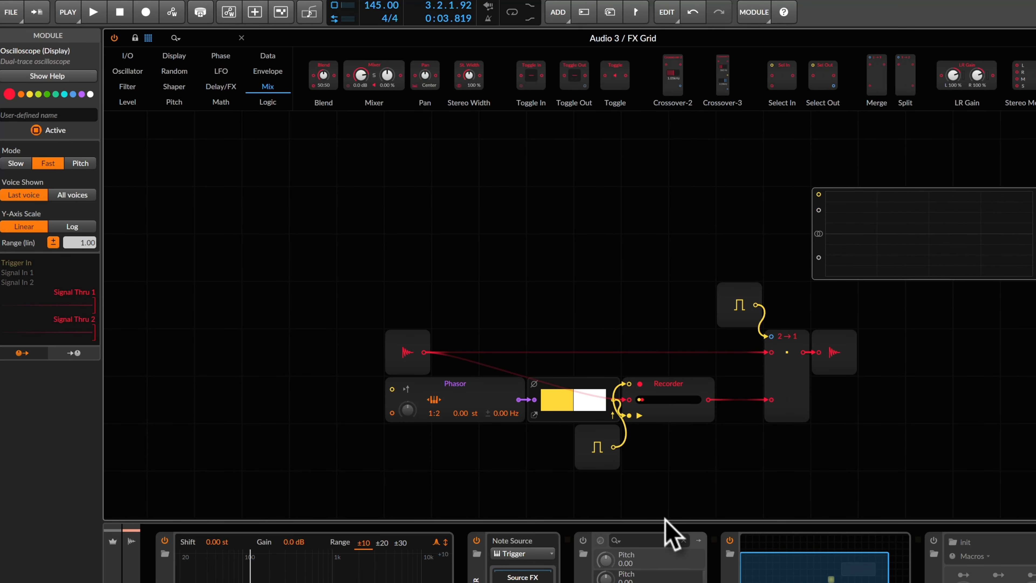
scroll(651, 484, "down", 1)
left_click_drag(590, 456, 590, 361)
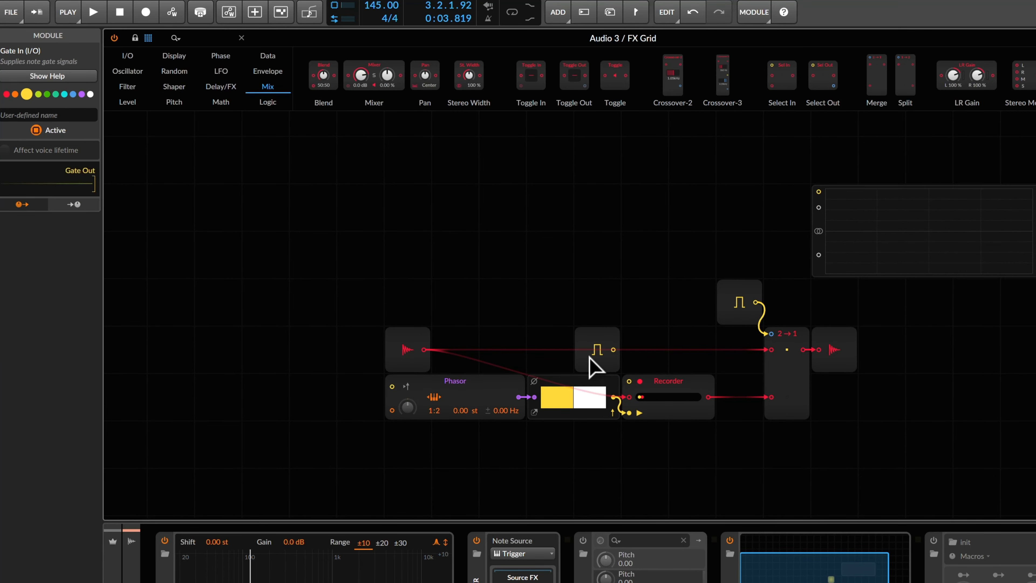
scroll(590, 463, "down", 3)
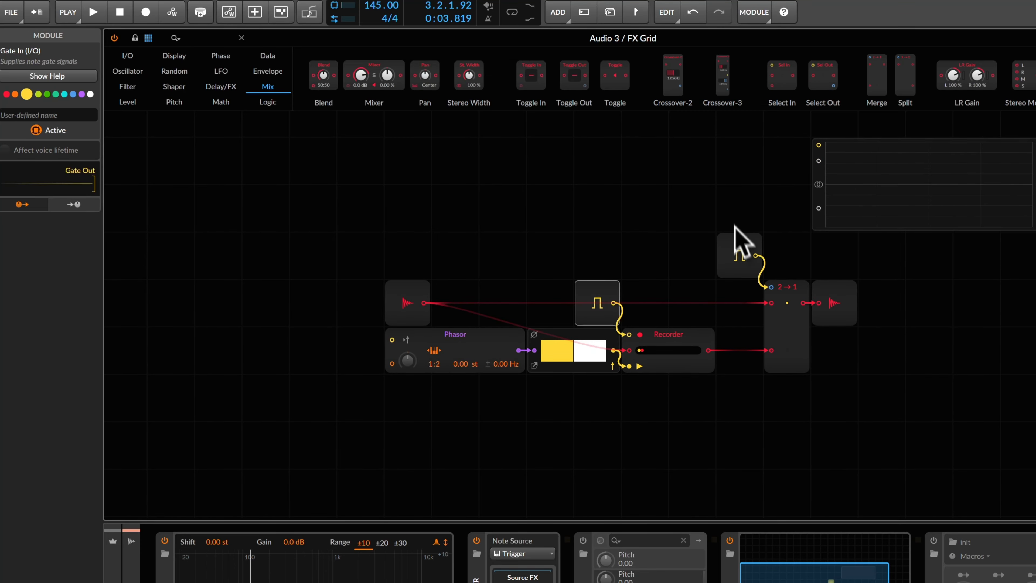
Shift Merge, its Gate In and the audio output two grid cells farther from the Recorder, and play the project to check the effect.
left_click_drag(748, 403, 836, 253)
left_click_drag(840, 303, 938, 306)
key("space")
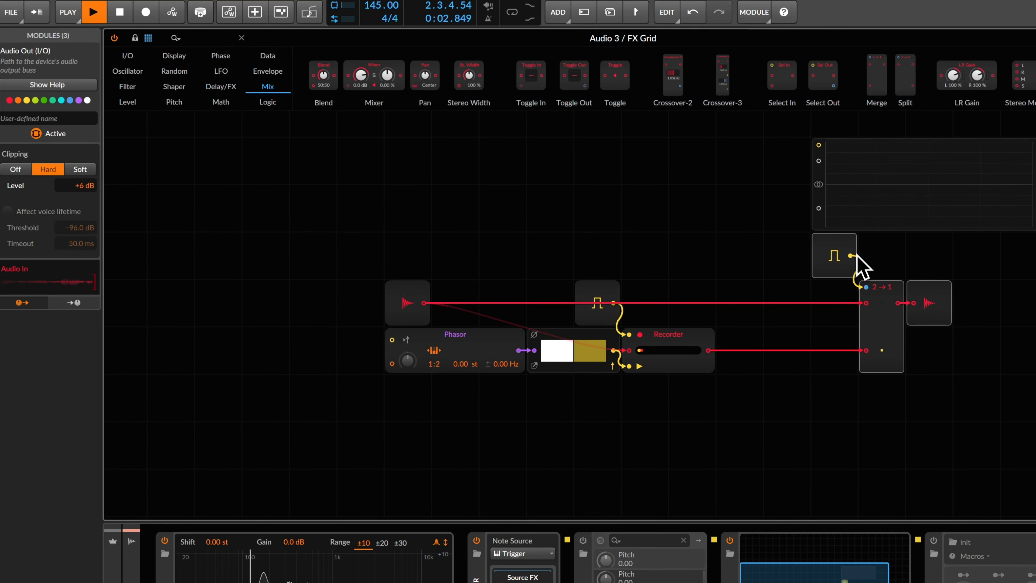
key("space")
Make room beside Merge's Gate In and insert a Lag module between that Gate In and Merge's select input.
left_click(828, 249)
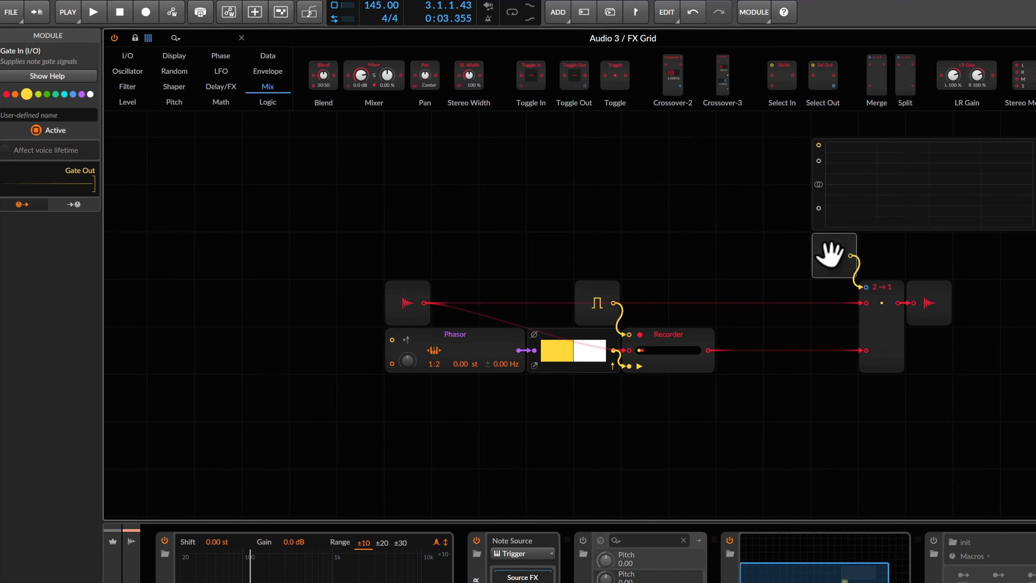
left_click(881, 256)
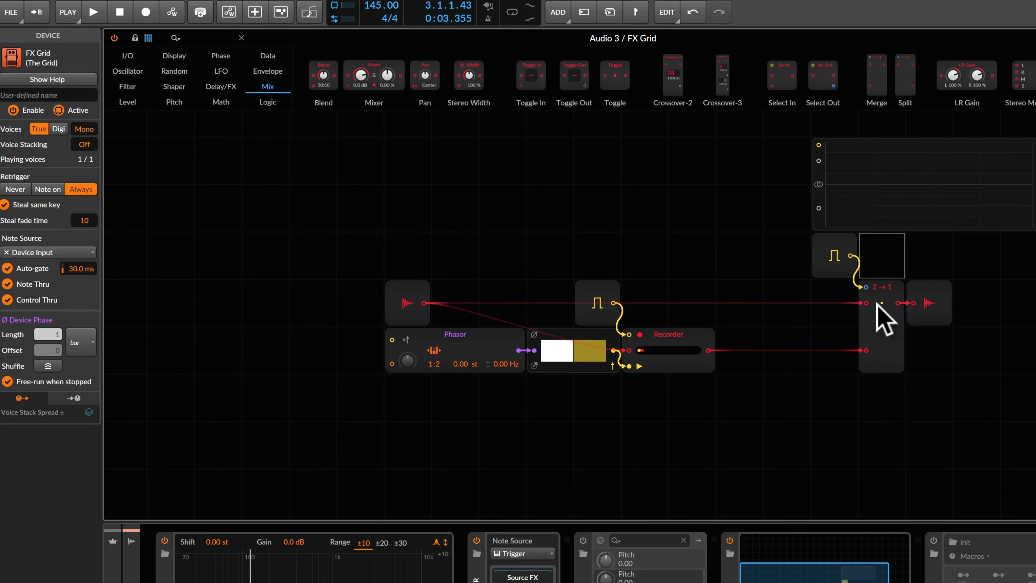
left_click(828, 262)
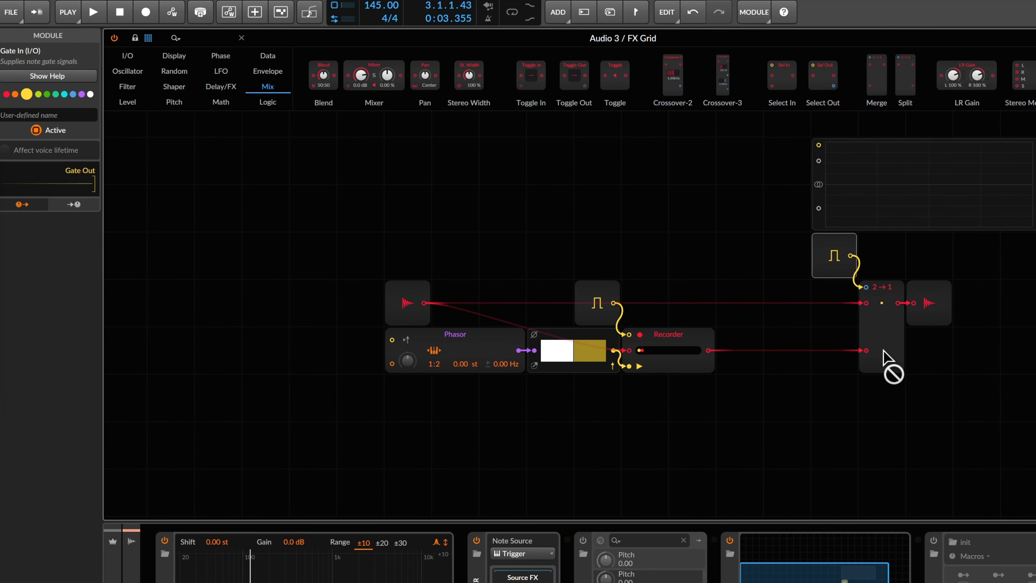
left_click_drag(818, 251, 722, 251)
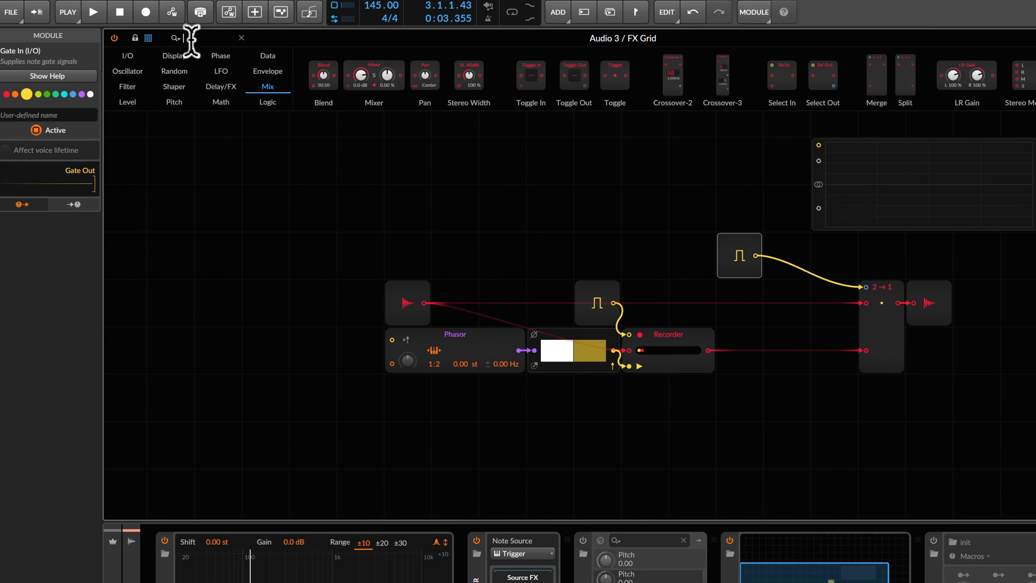
type("l")
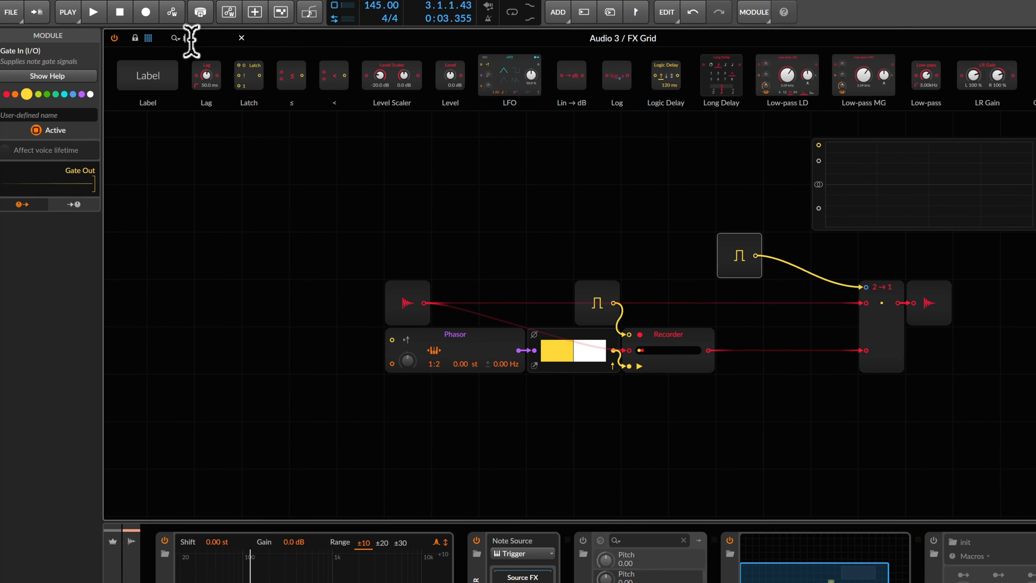
left_click_drag(204, 75, 771, 256)
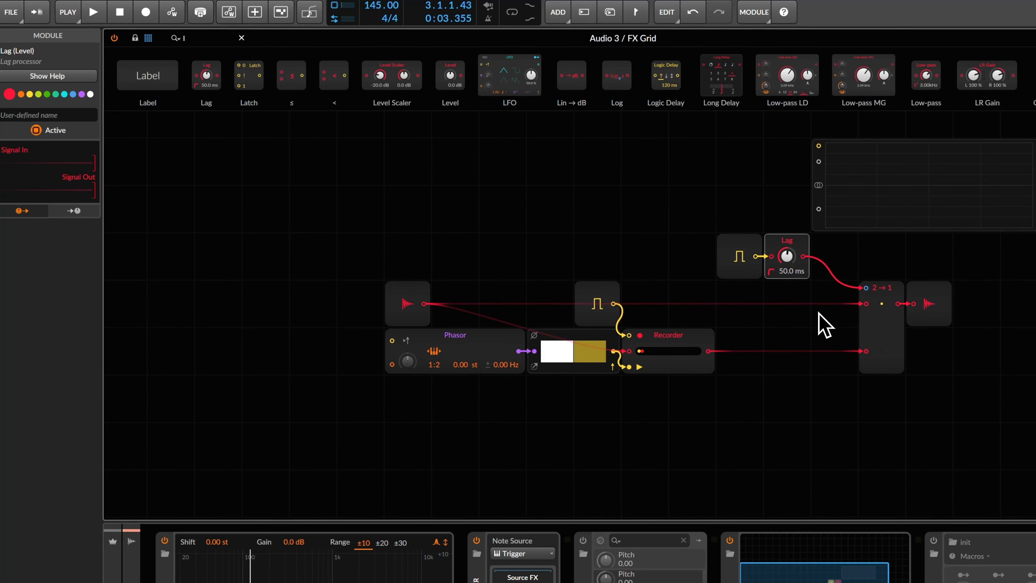
Connect the Lag's output to the Oscilloscope's second signal input and play the project to examine the smoothed gate.
scroll(807, 328, "up", 2)
left_click(725, 302)
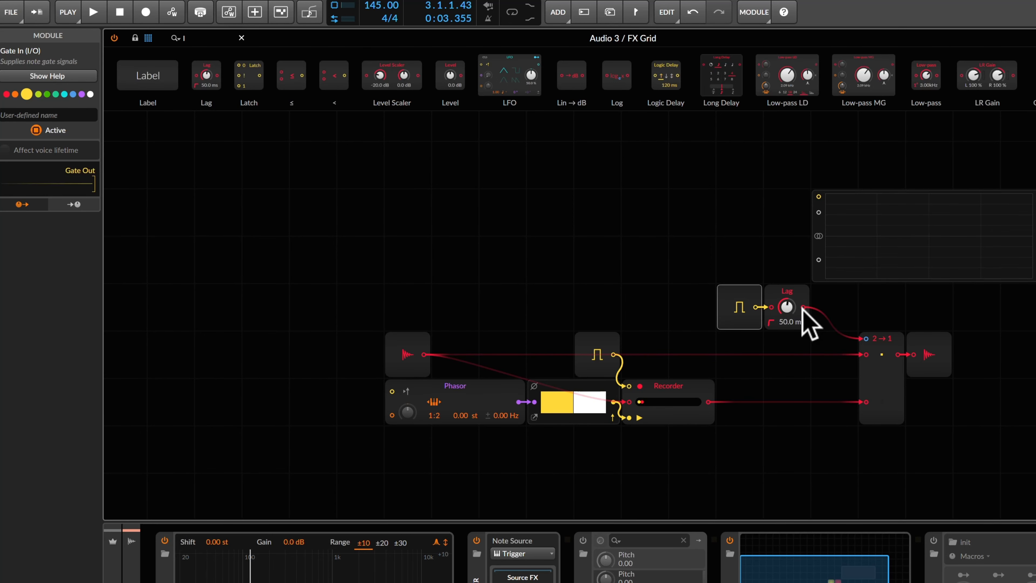
left_click_drag(802, 308, 820, 268)
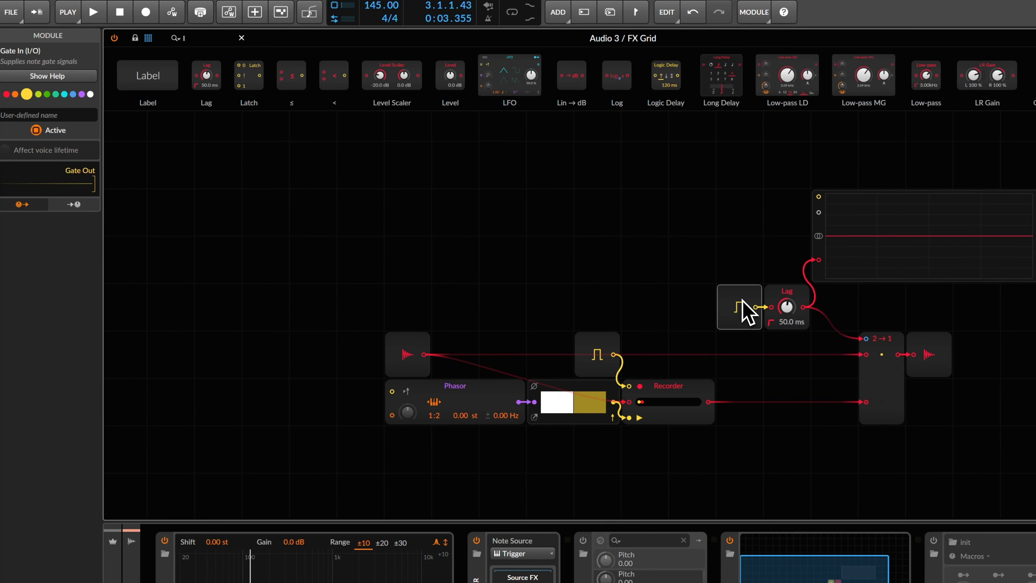
key("space")
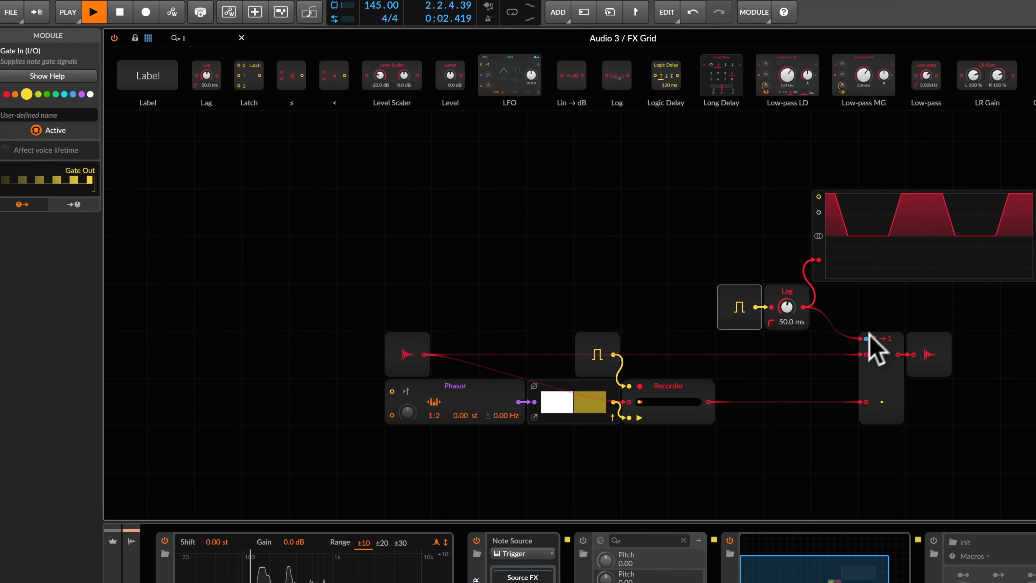
key("space")
Set the Merge module's interpolation to Nearest.
left_click(893, 349)
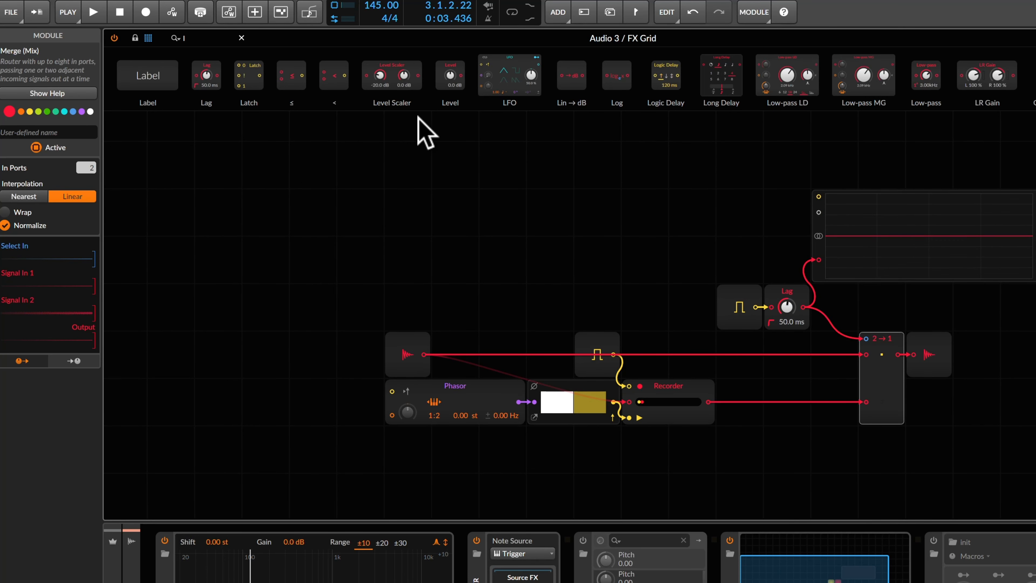
left_click(24, 197)
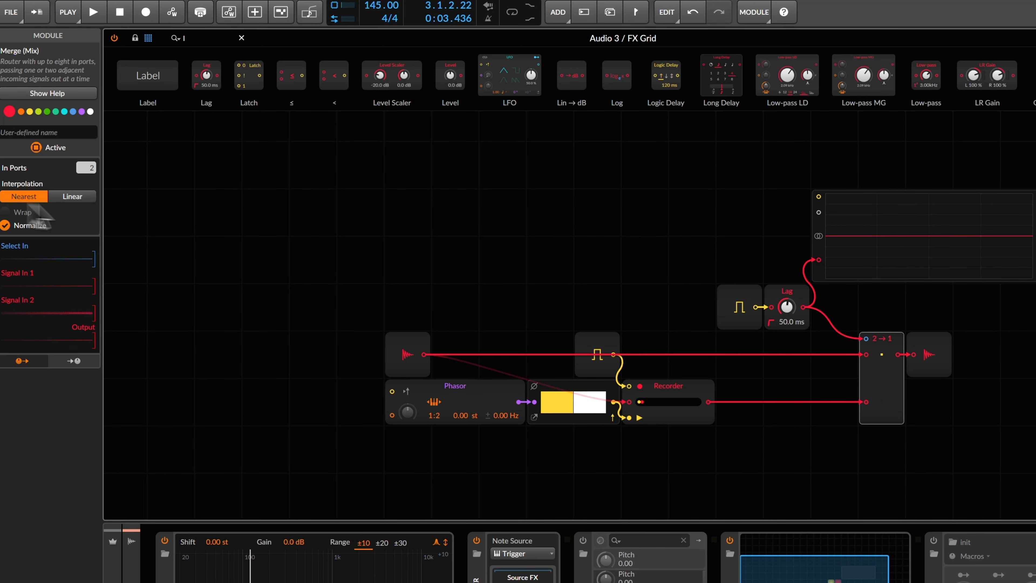
Set the Merge module's interpolation to Linear, then shorten the Lag time to 24.6 ms while playing the project.
left_click(72, 197)
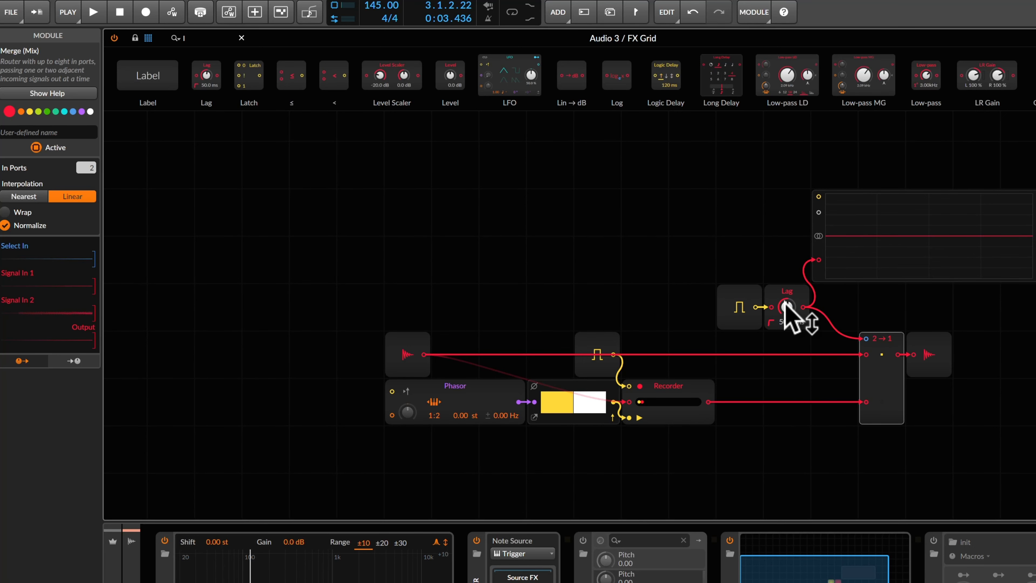
left_click_drag(785, 306, 786, 310)
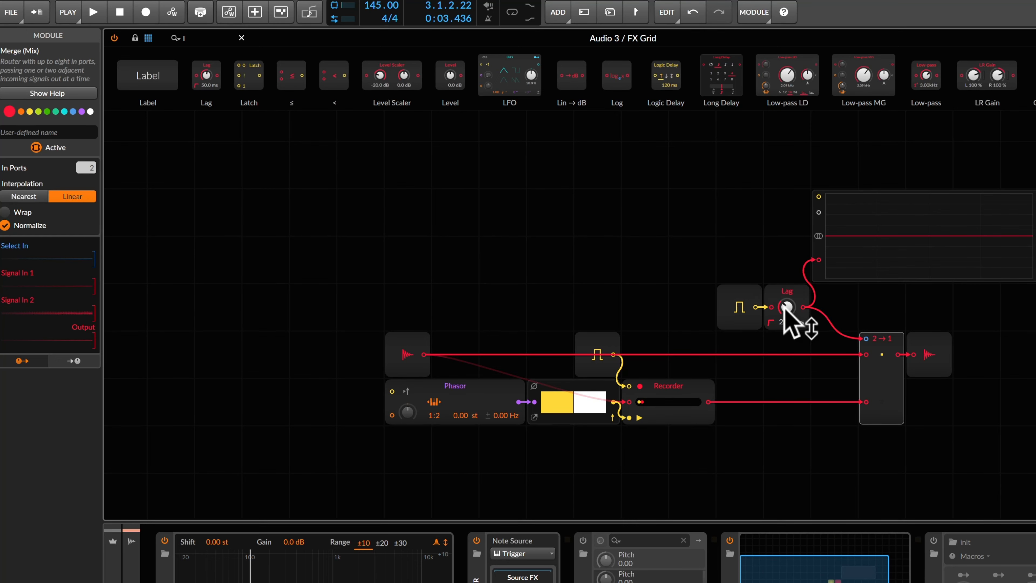
key("space")
left_click_drag(786, 311, 787, 306)
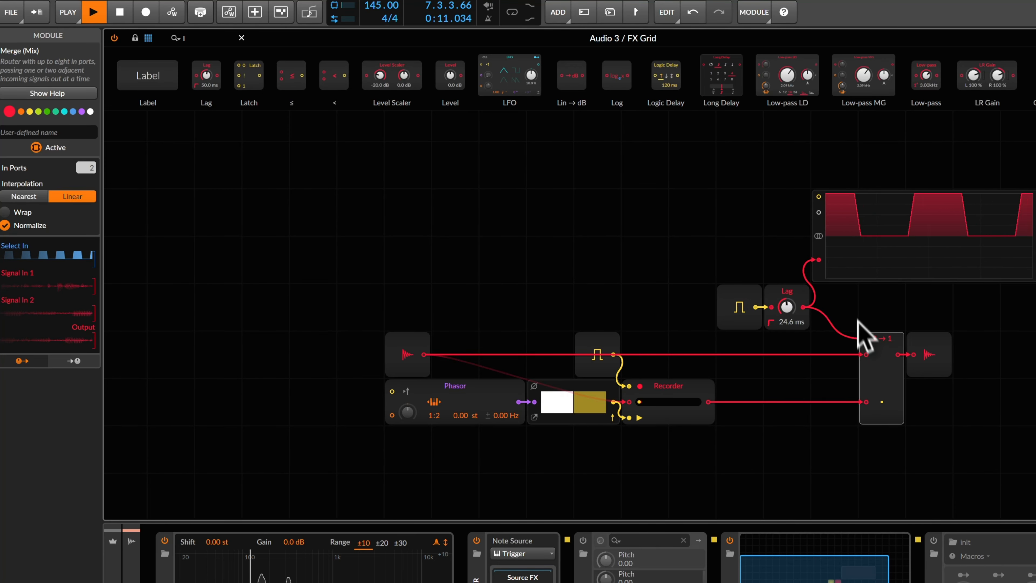
Disconnect the Lag from the Oscilloscope's second signal input, stop playback, and select the Lag with its Gate In.
double_click(818, 259)
key("space")
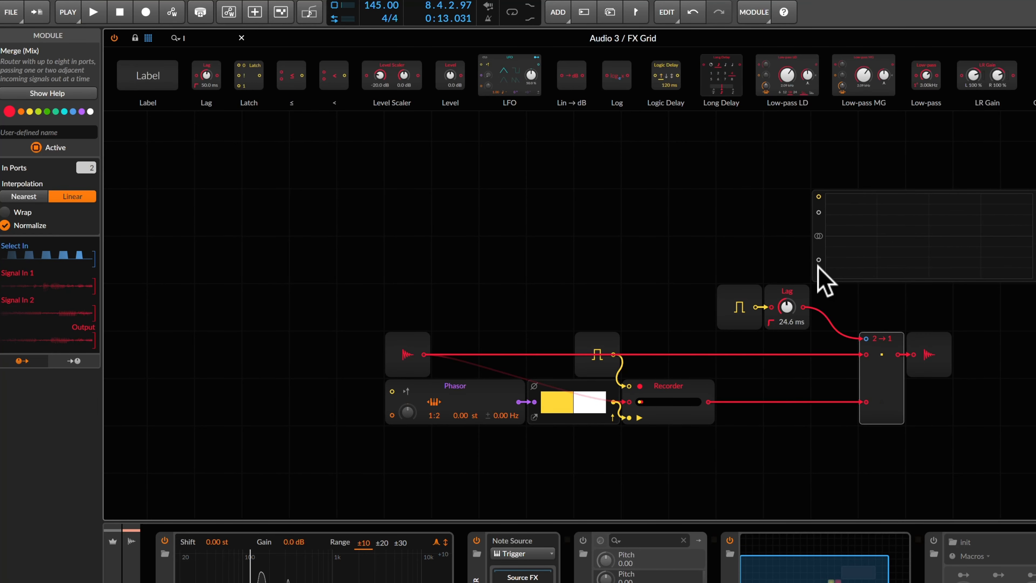
left_click_drag(690, 288, 787, 313)
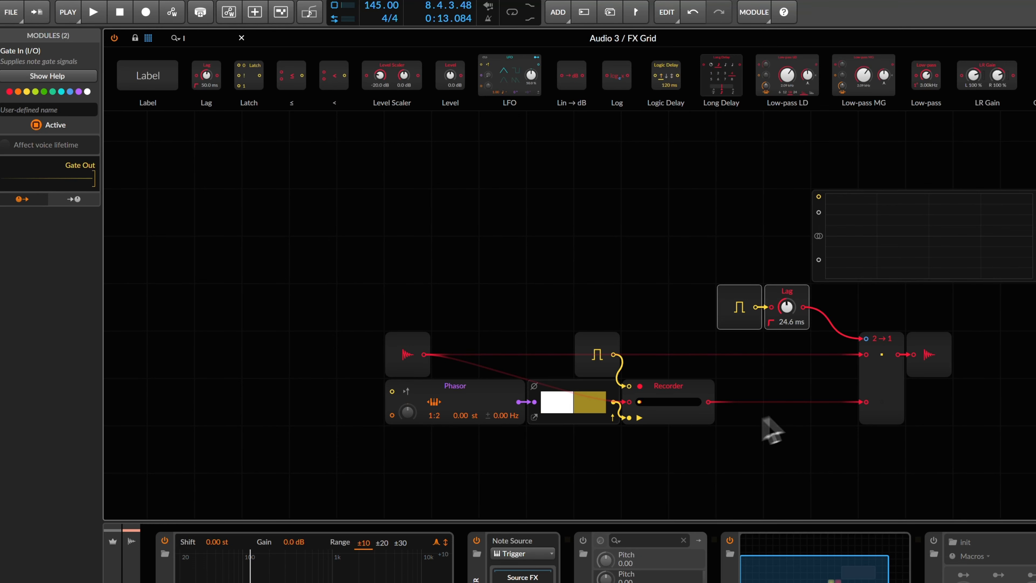
Fine-tune the Lag time to 22.1 ms and play the project briefly to hear the crossfade.
scroll(788, 312, "up", 5)
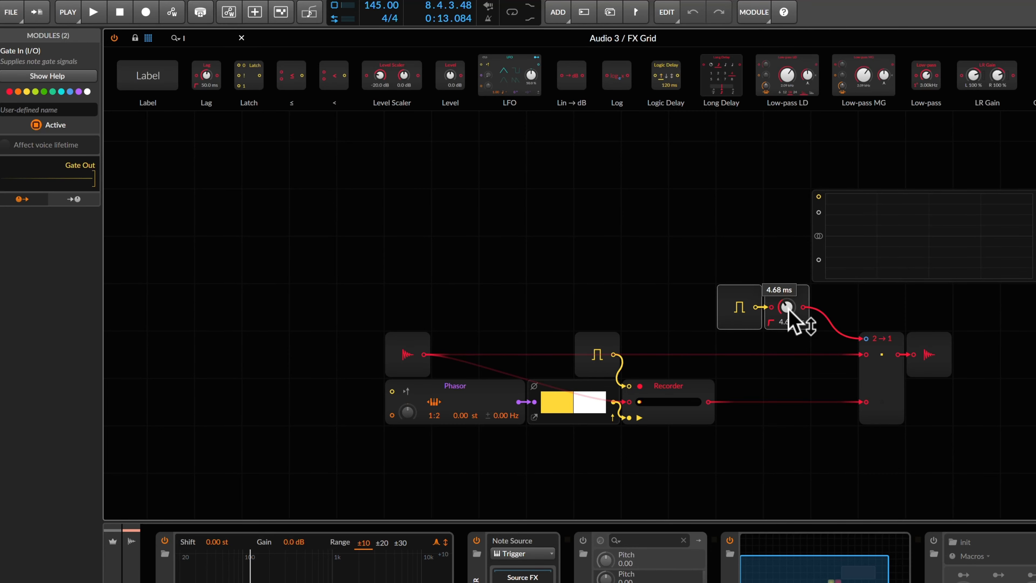
scroll(790, 314, "up", 3)
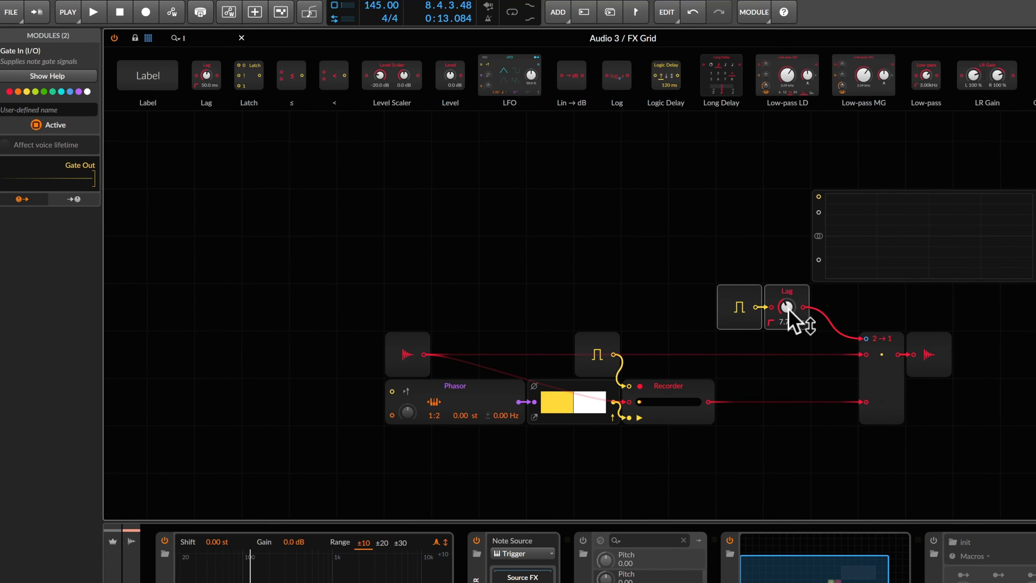
scroll(789, 314, "up", 6)
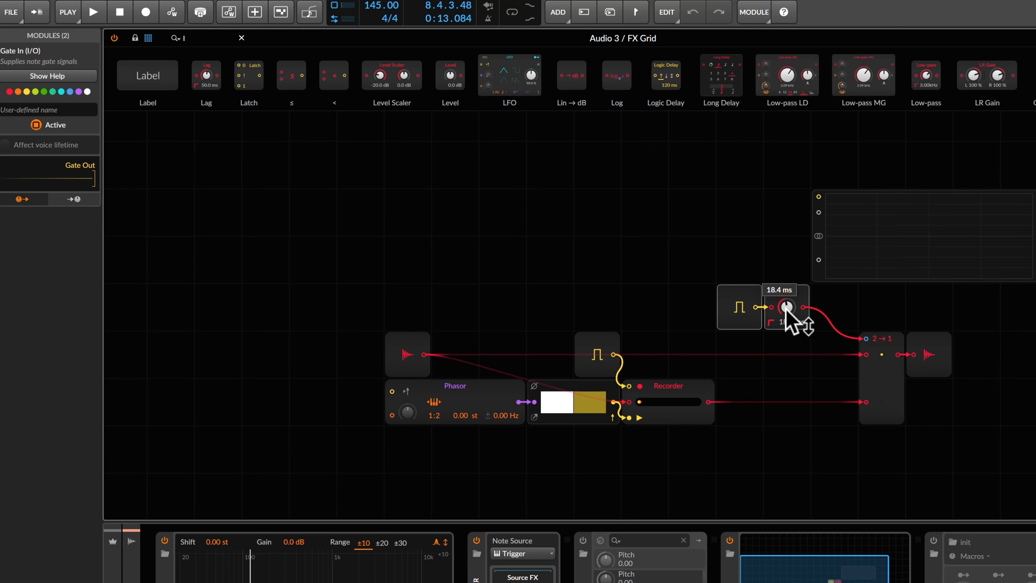
key("space")
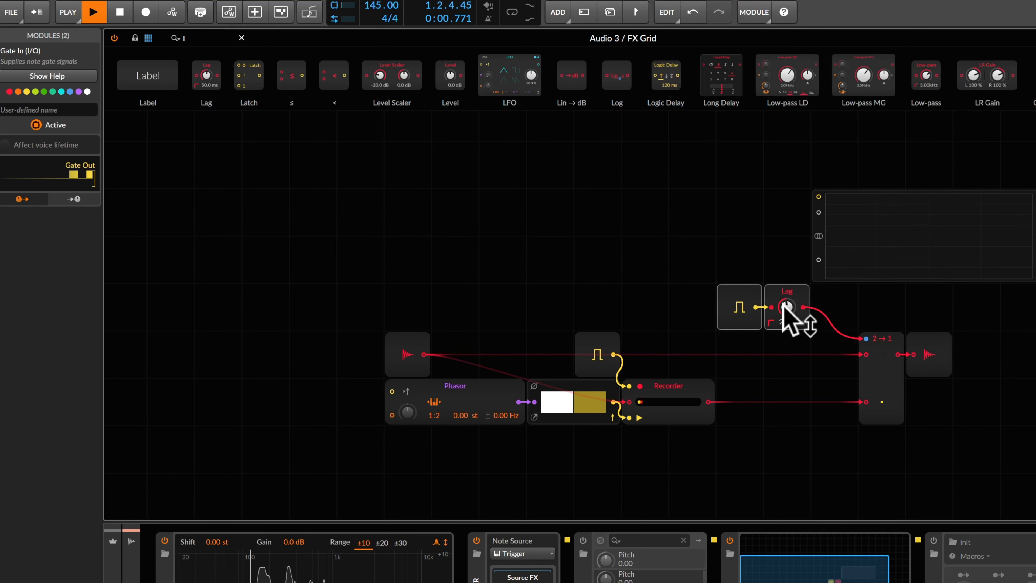
key("space")
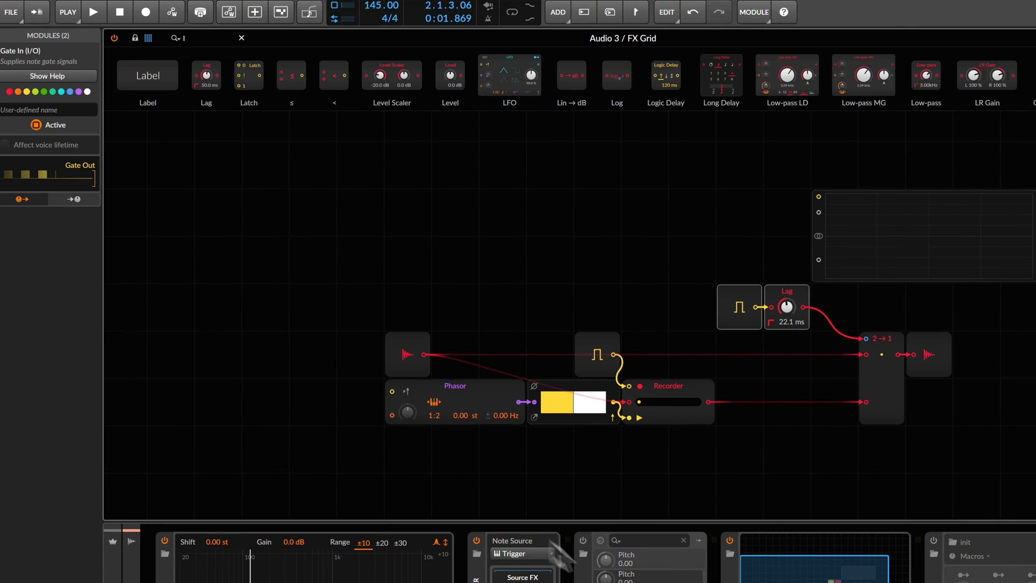
Search the module library for "va" and add a Value module directly below the Phasor.
scroll(572, 434, "down", 2)
left_click(588, 441)
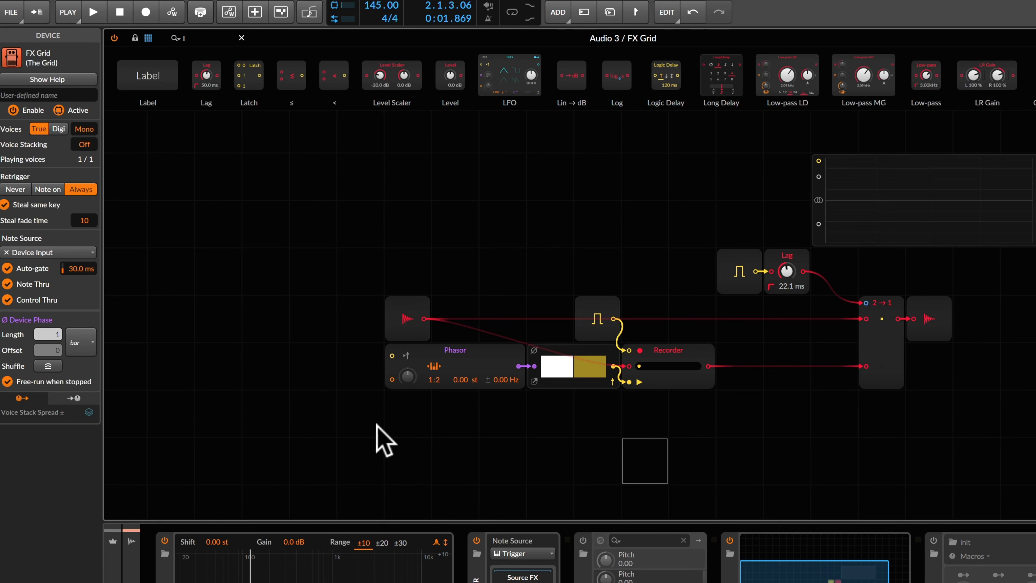
left_click(465, 352)
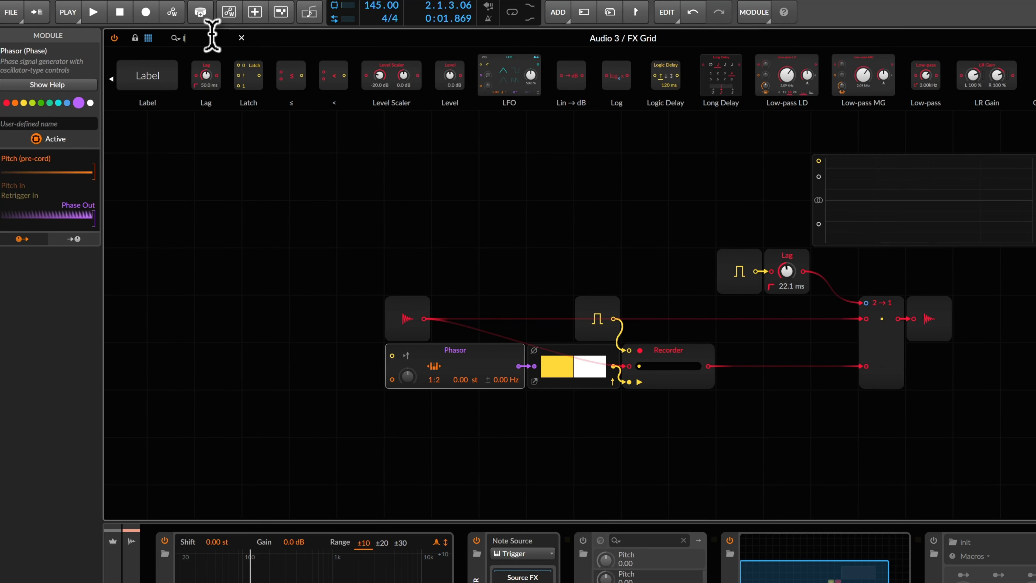
type("lva")
key("BackSpace")
key("BackSpace")
key("BackSpace")
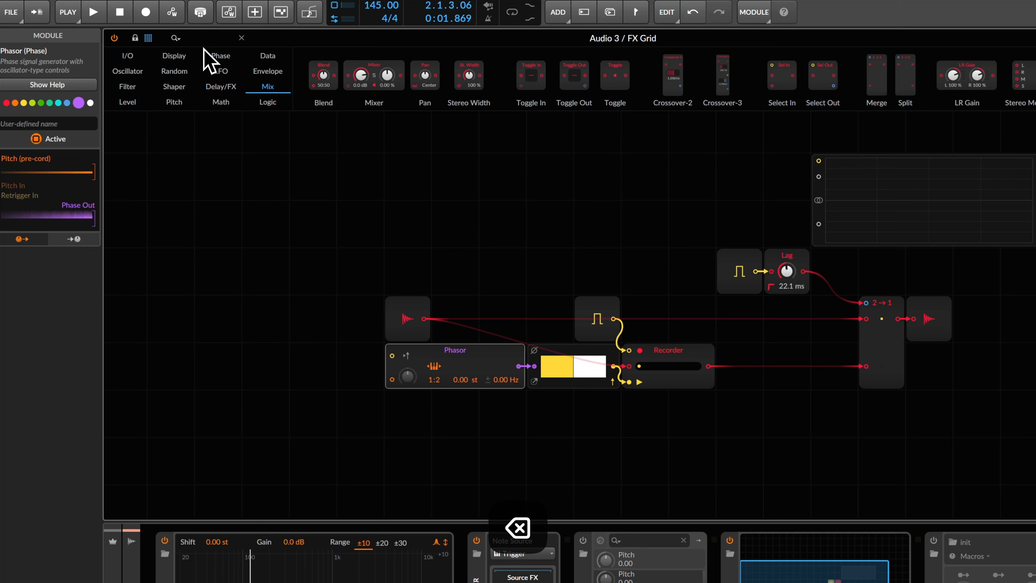
type("va")
left_click_drag(280, 76, 454, 413)
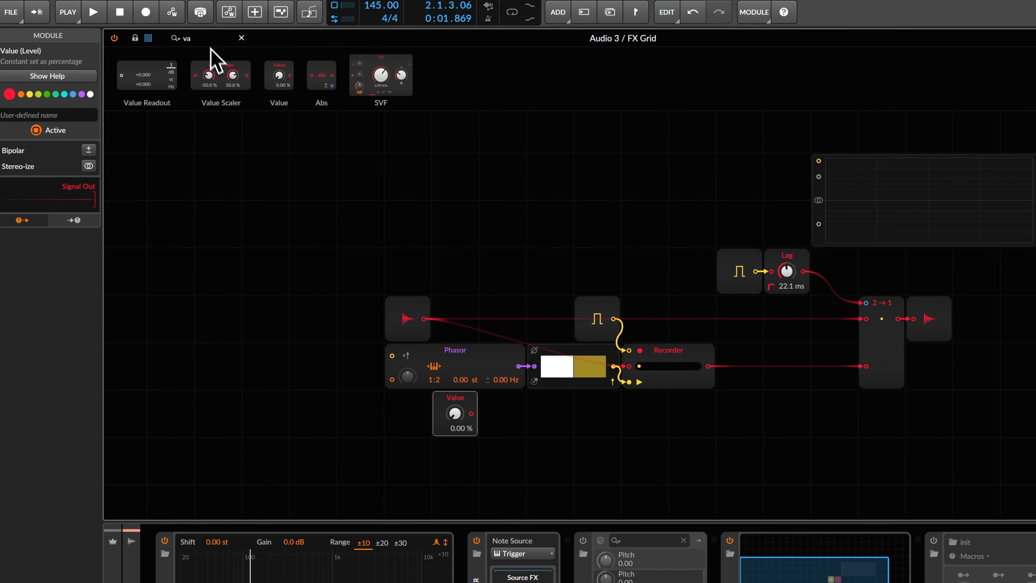
Insert a Modulator Out fed by the Value module and align the pair with the Phasor's left edge.
right_click(324, 259)
mouse_move(347, 299)
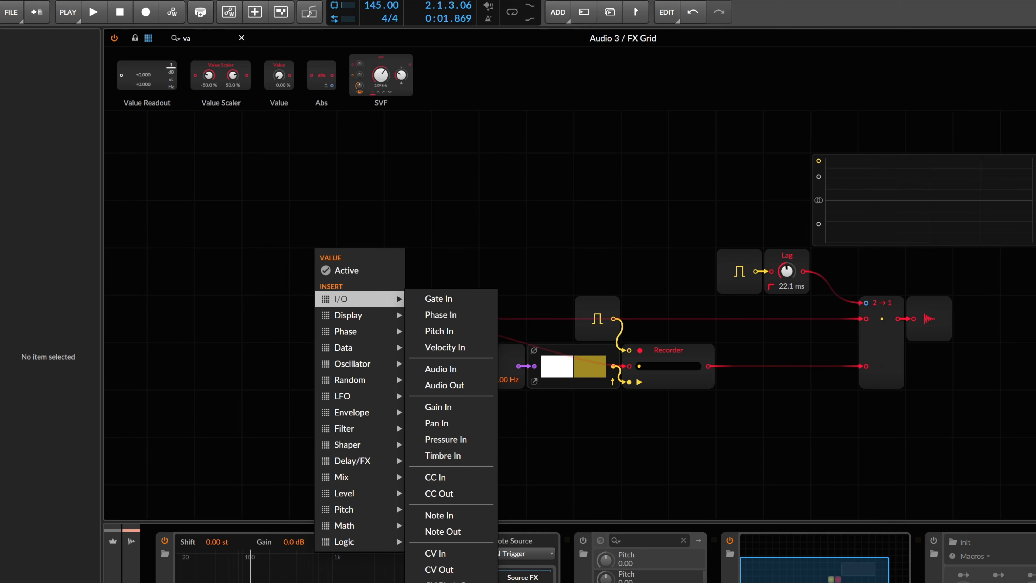
left_click(447, 582)
left_click_drag(308, 225, 462, 414)
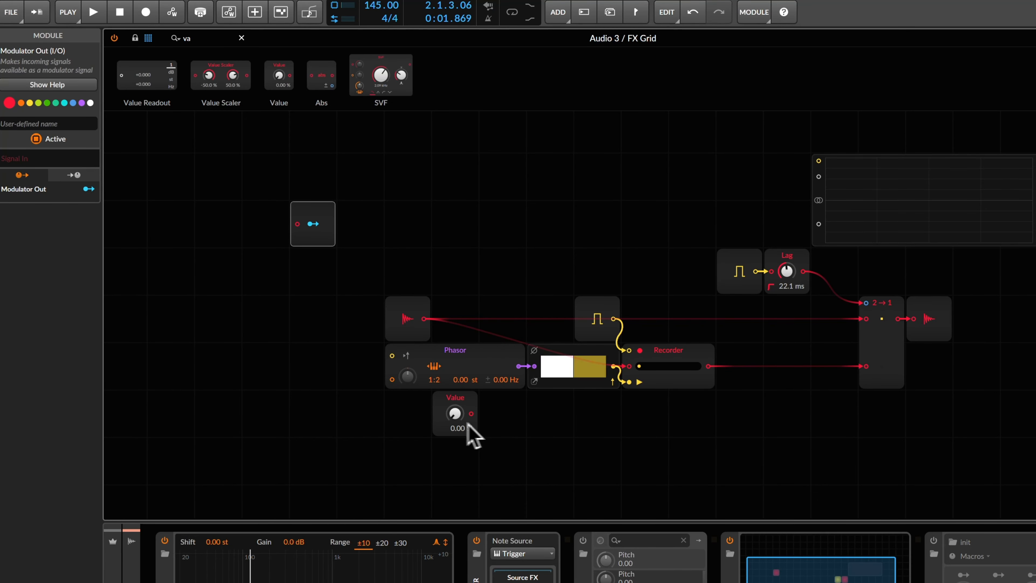
left_click_drag(335, 213, 471, 421)
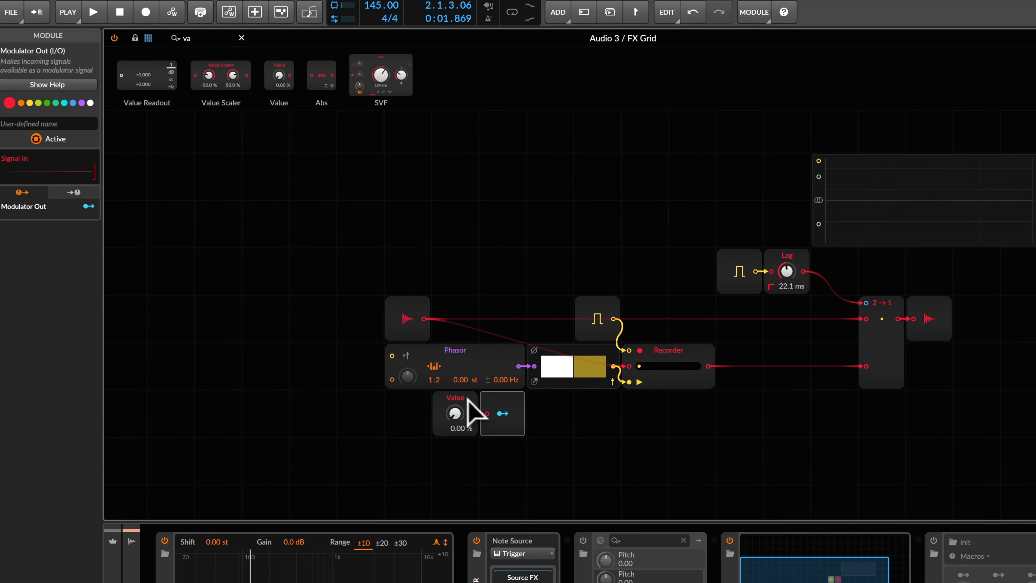
left_click_drag(548, 414, 411, 401)
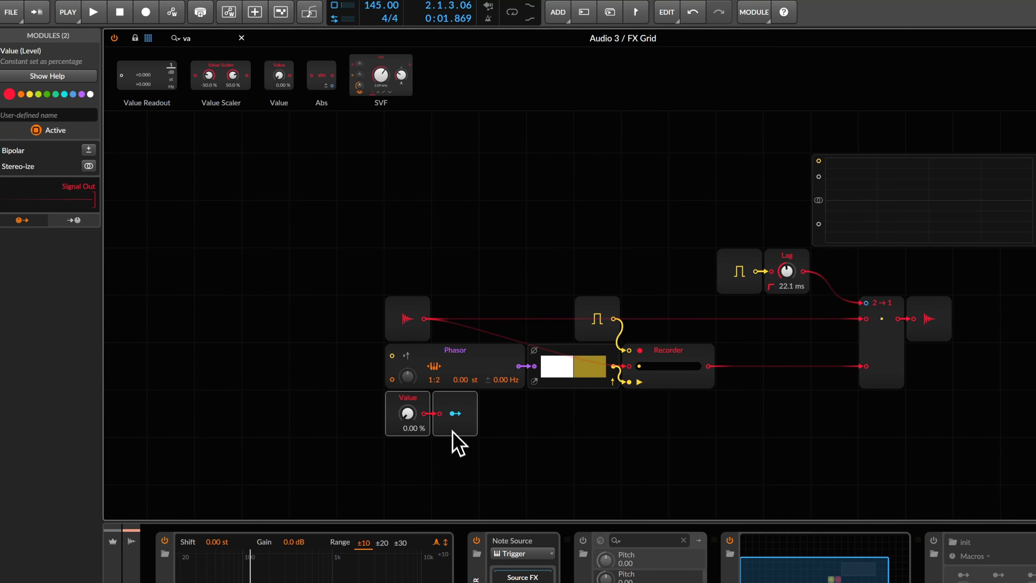
Map the Modulator Out to the Phasor's pitch offset with a modulation amount of 24 semitones.
left_click(453, 413)
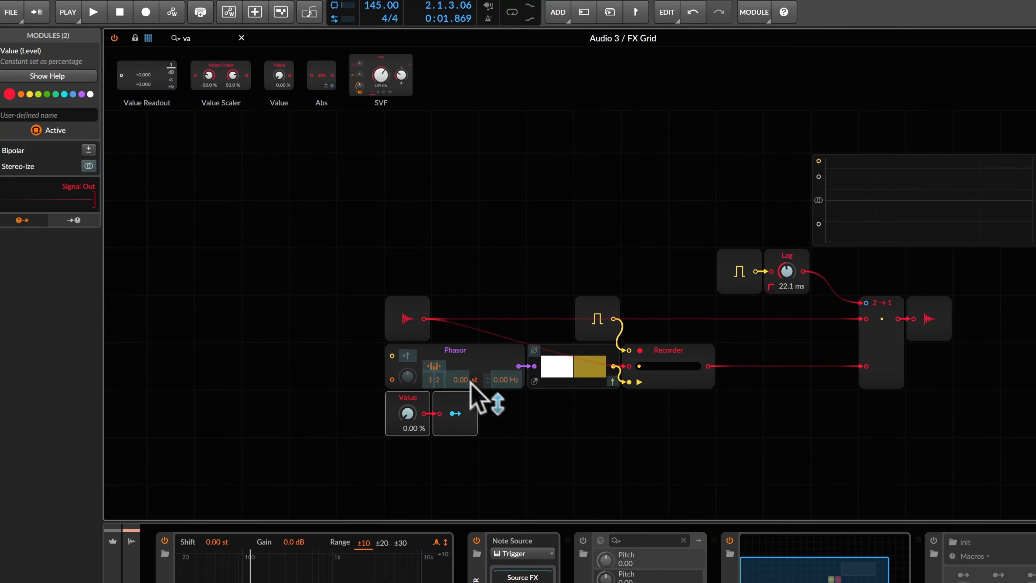
left_click_drag(464, 383, 460, 383)
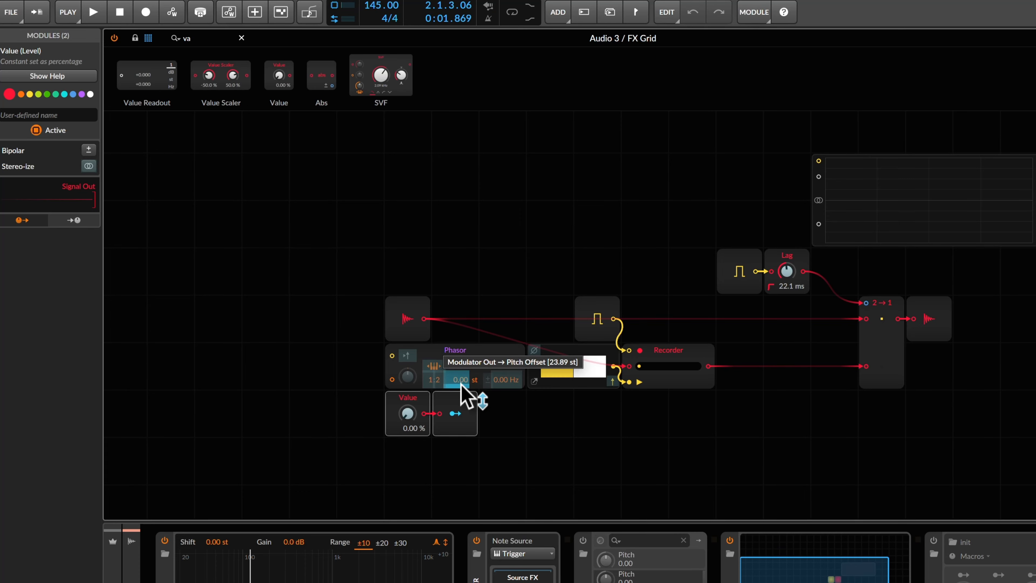
left_click_drag(461, 383, 462, 386)
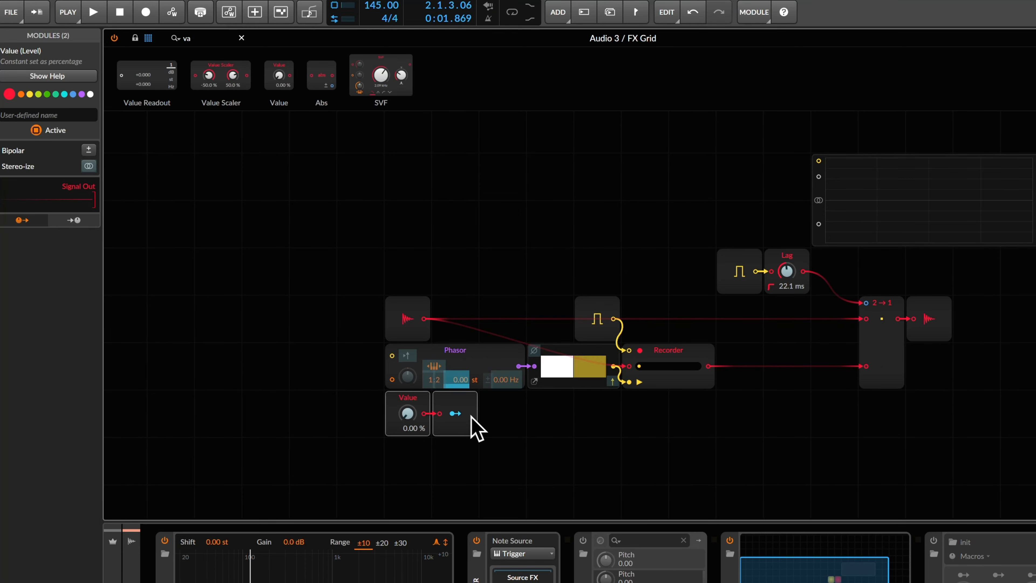
left_click(455, 413)
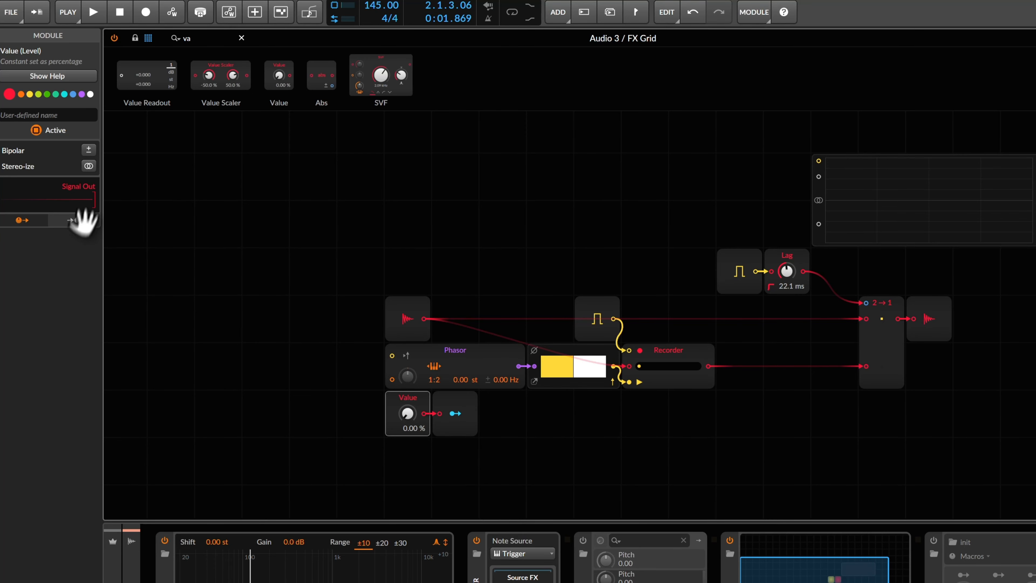
Make the Value module bipolar and sweep its knob during playback, resetting it to 0 % after stopping.
left_click(88, 150)
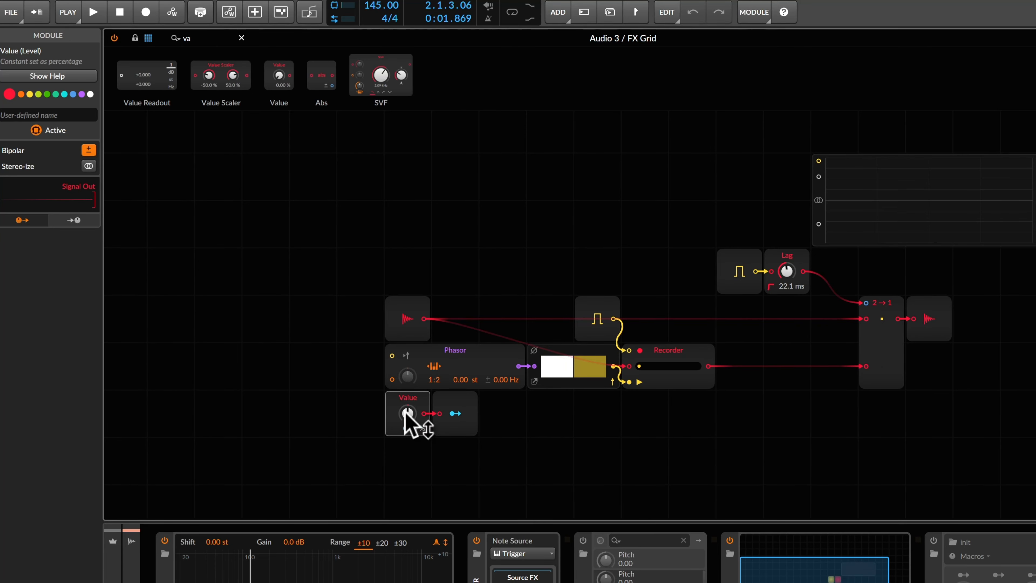
mouse_move(406, 413)
left_mouse_down()
mouse_move(424, 430)
mouse_move(409, 411)
left_mouse_up()
key("space")
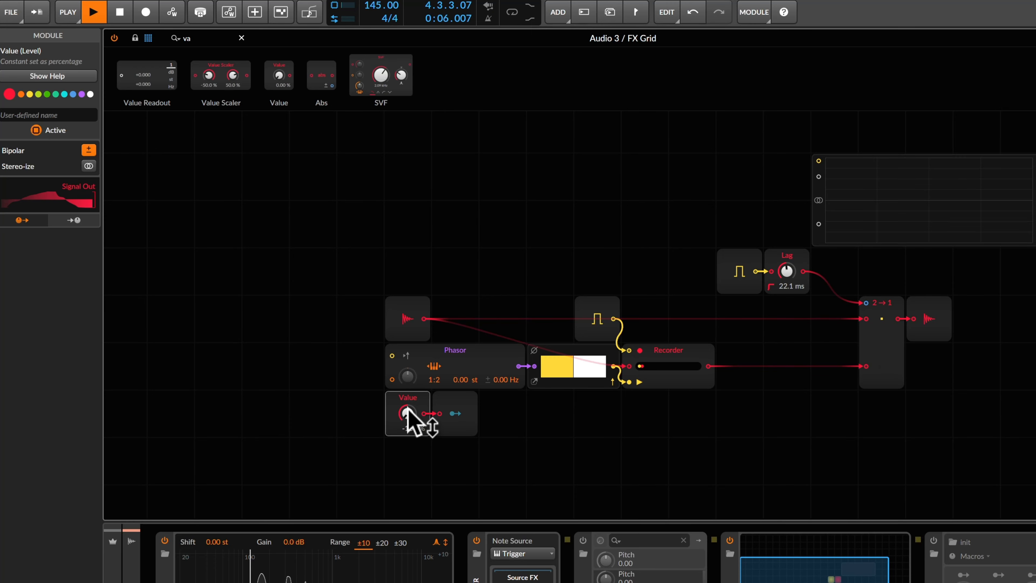
key("space")
double_click(410, 413)
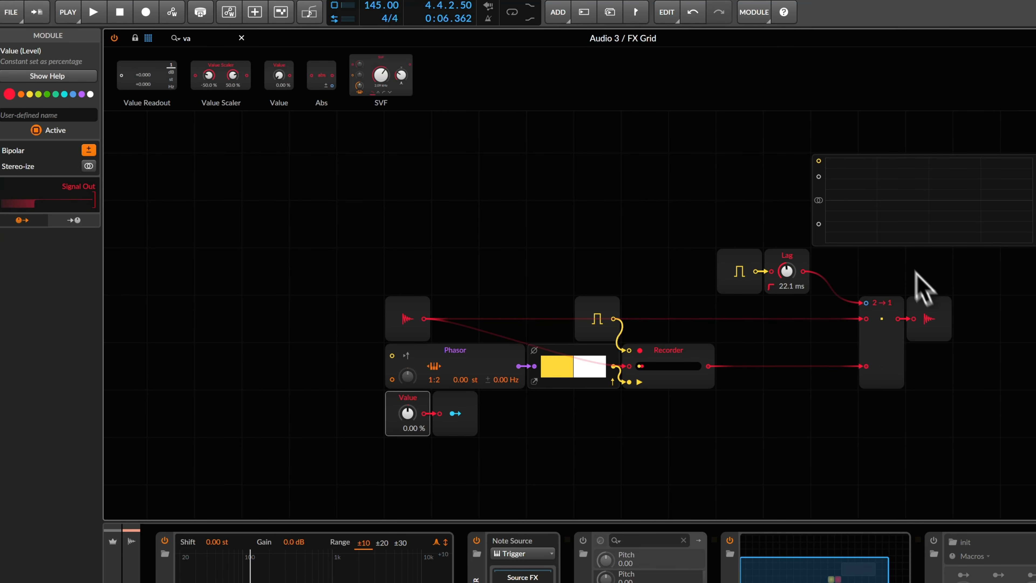
left_click(880, 271)
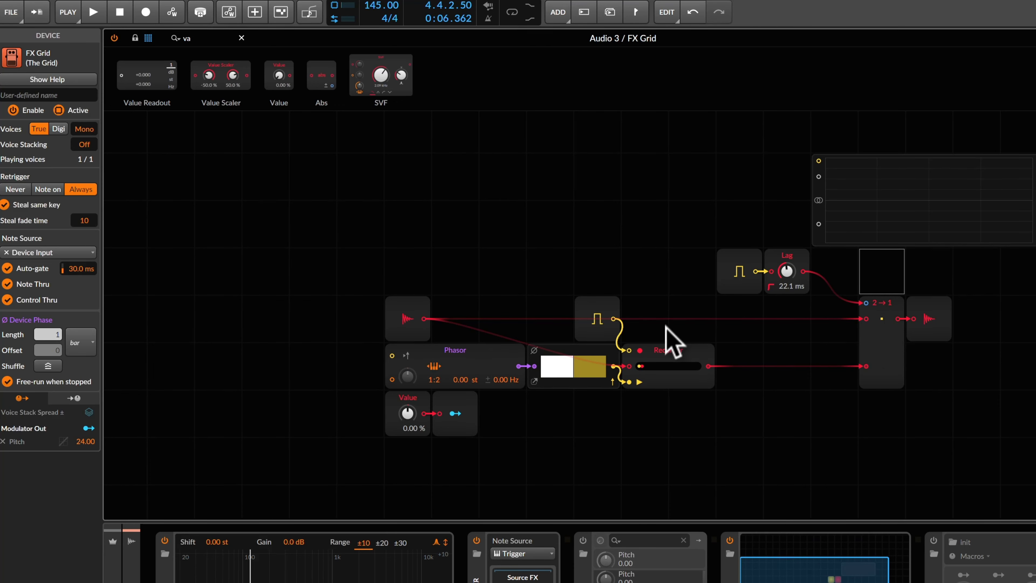
Clear the module search and add a Curves LFO module directly below the Recorder.
left_click(667, 353)
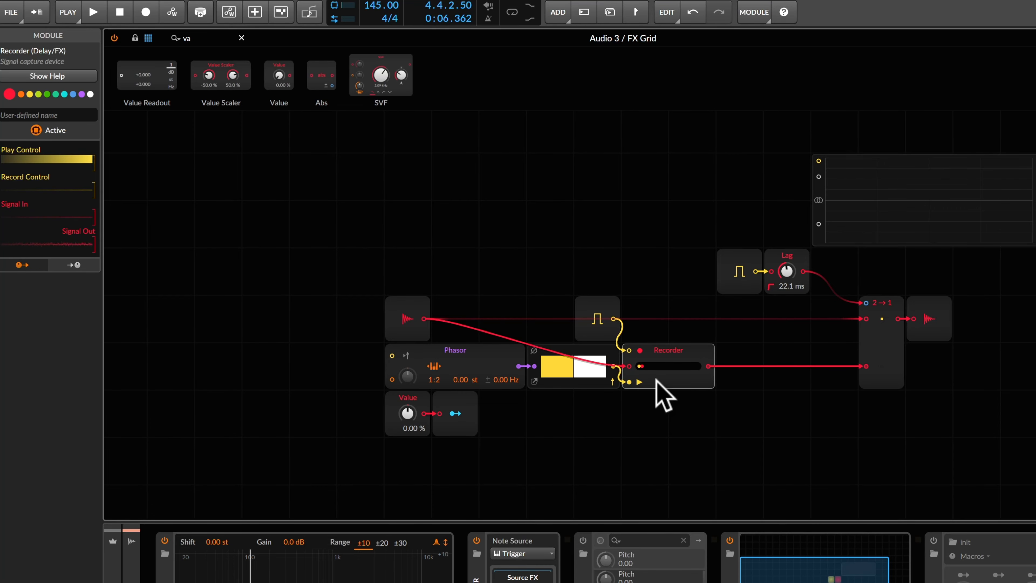
scroll(668, 330, "down", 1)
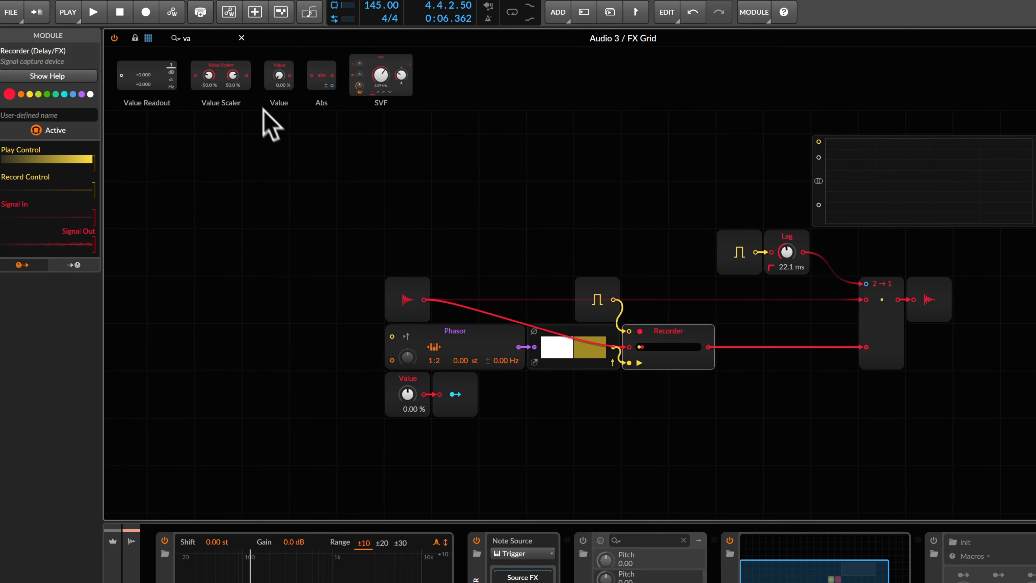
left_click(241, 37)
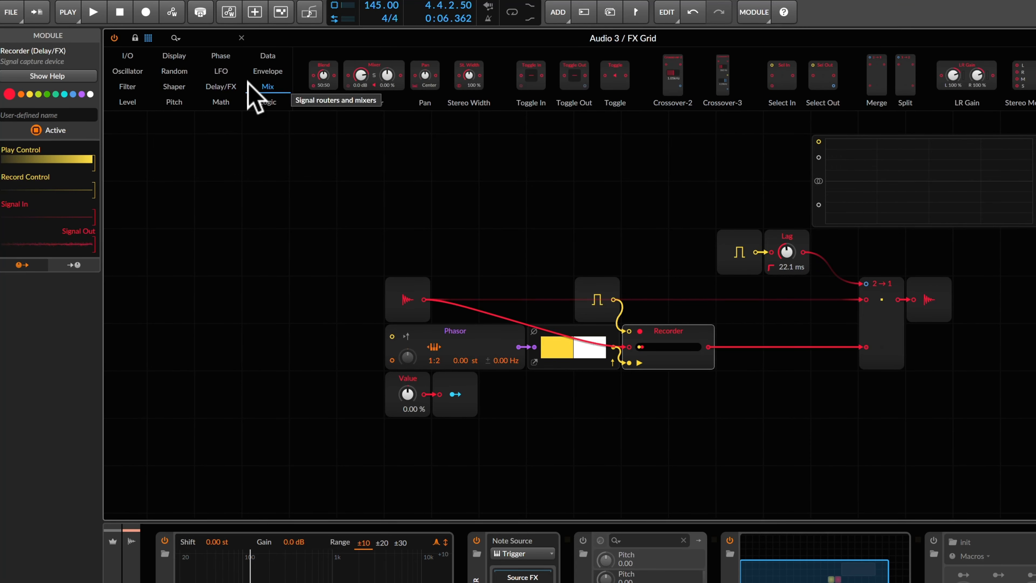
left_click(224, 72)
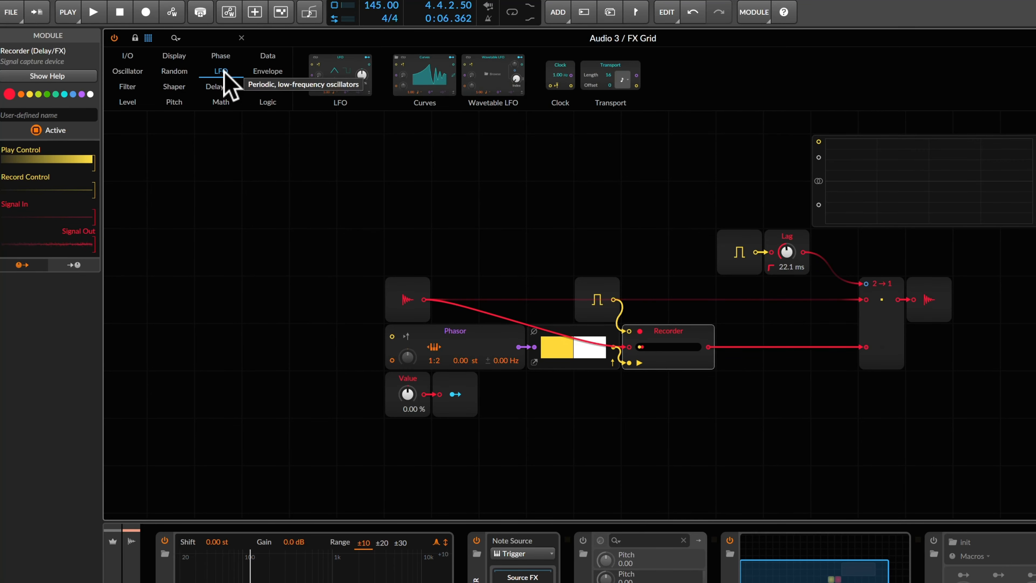
left_click_drag(428, 61, 649, 417)
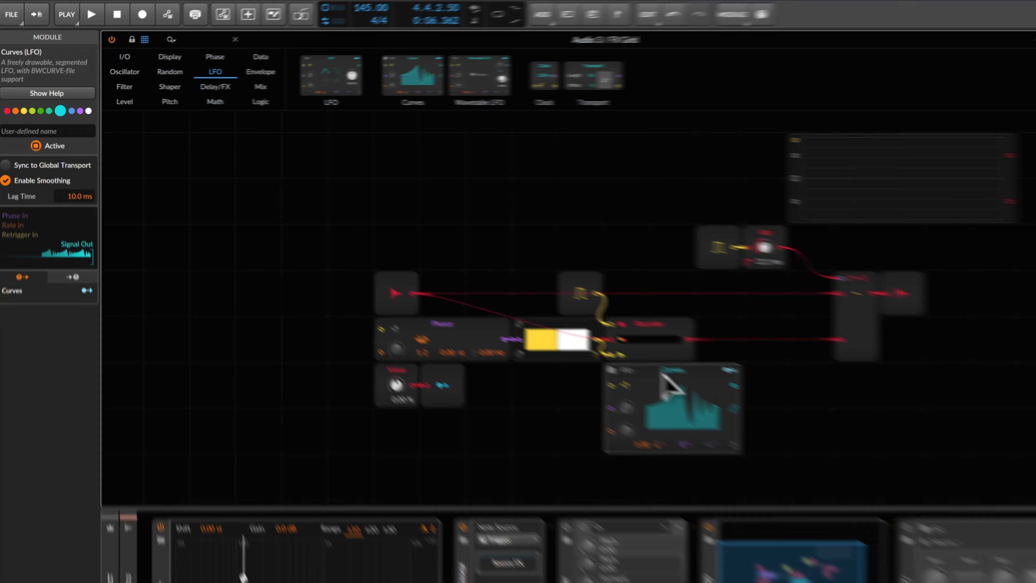
left_click_drag(700, 460, 700, 457)
Reset the Curves module's shape to the default triangle and switch its timebase to the option listed after Triplet 32nd note.
left_click(569, 367)
right_click(572, 345)
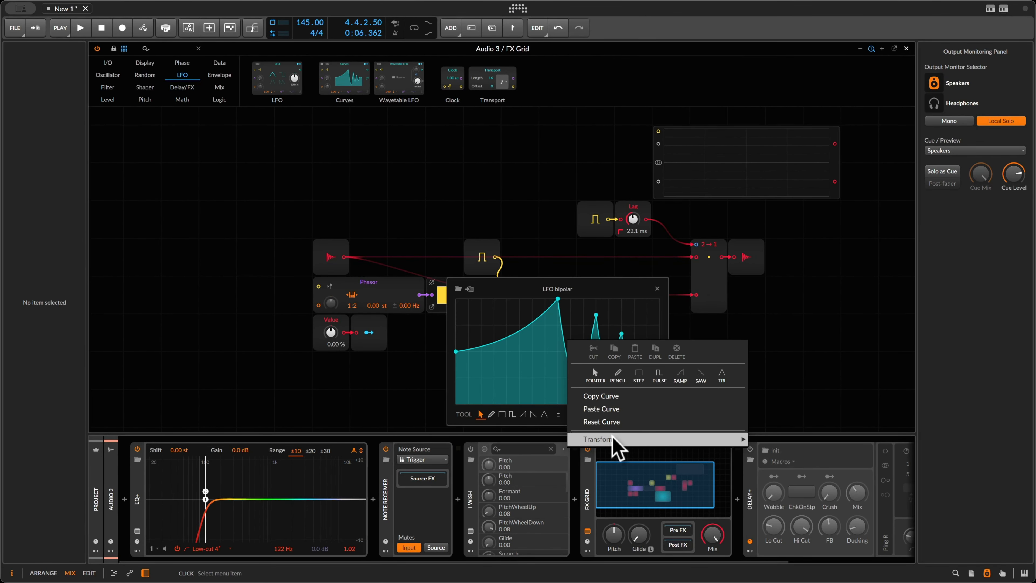
left_click(608, 422)
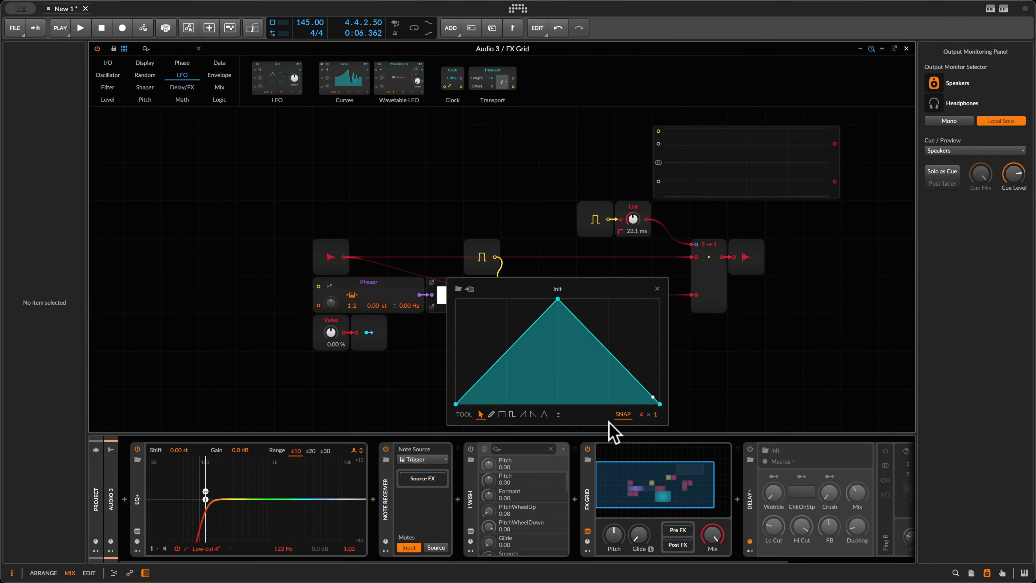
left_click(656, 288)
left_click(549, 381)
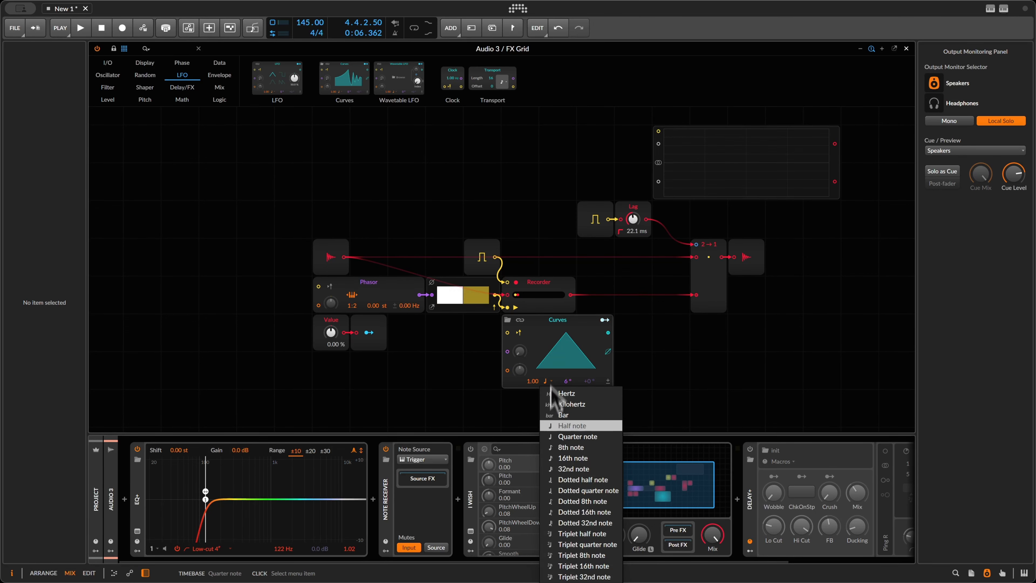
left_click(556, 582)
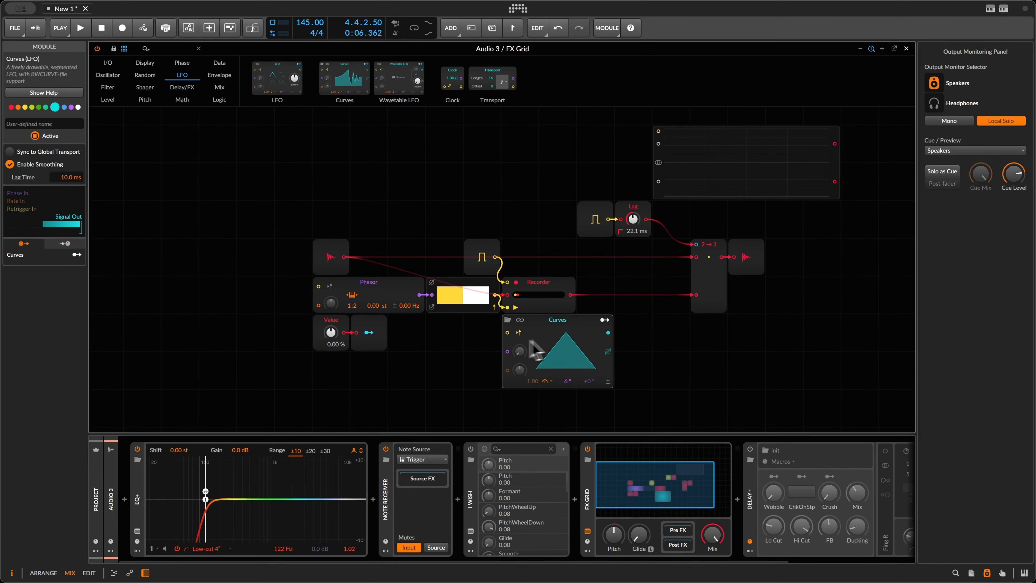
Open the Curves module's shape editor, move it clear of the patch, and choose Hold as the module's timebase.
left_click(550, 359)
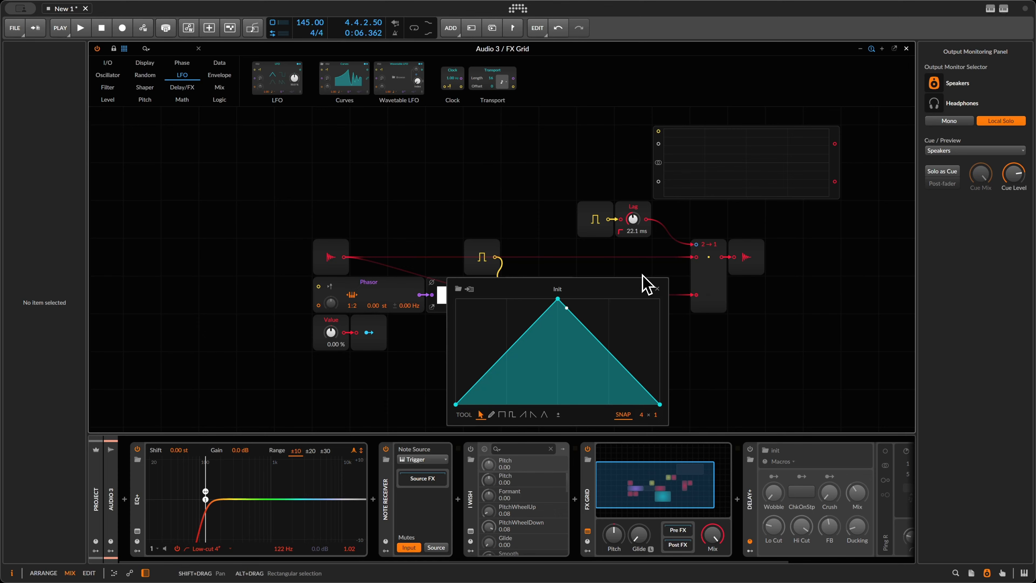
left_click_drag(615, 294, 761, 111)
left_click(547, 381)
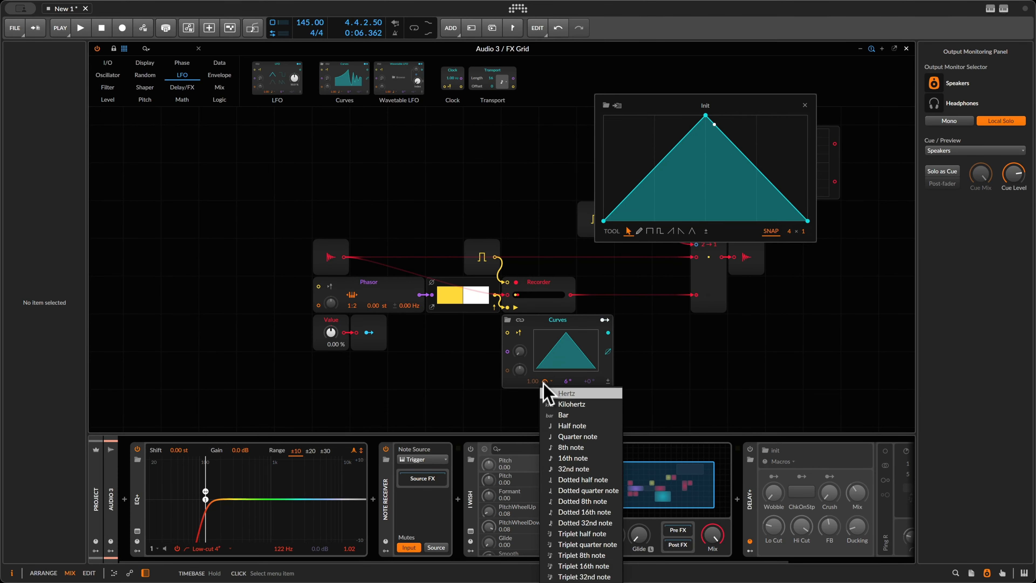
left_click(575, 576)
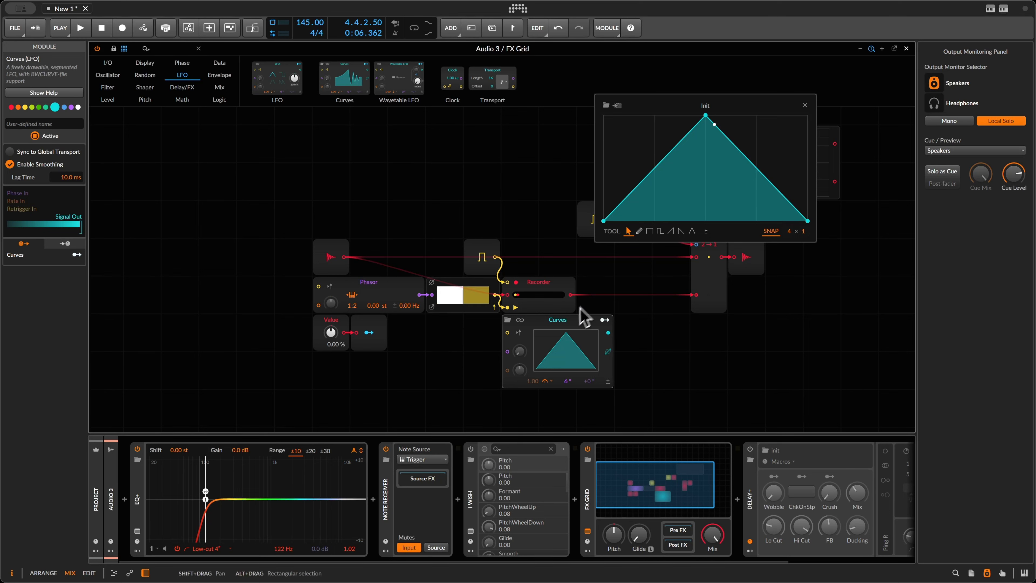
Turn off the Curves module's smoothing and reset its phase to 0°, closing the shape editor.
left_click(520, 333)
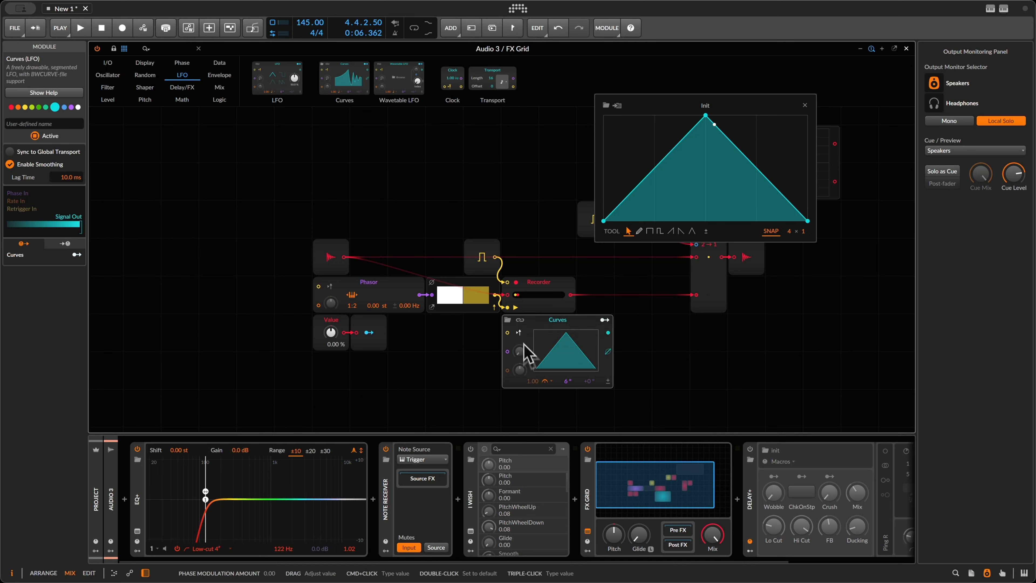
key("space")
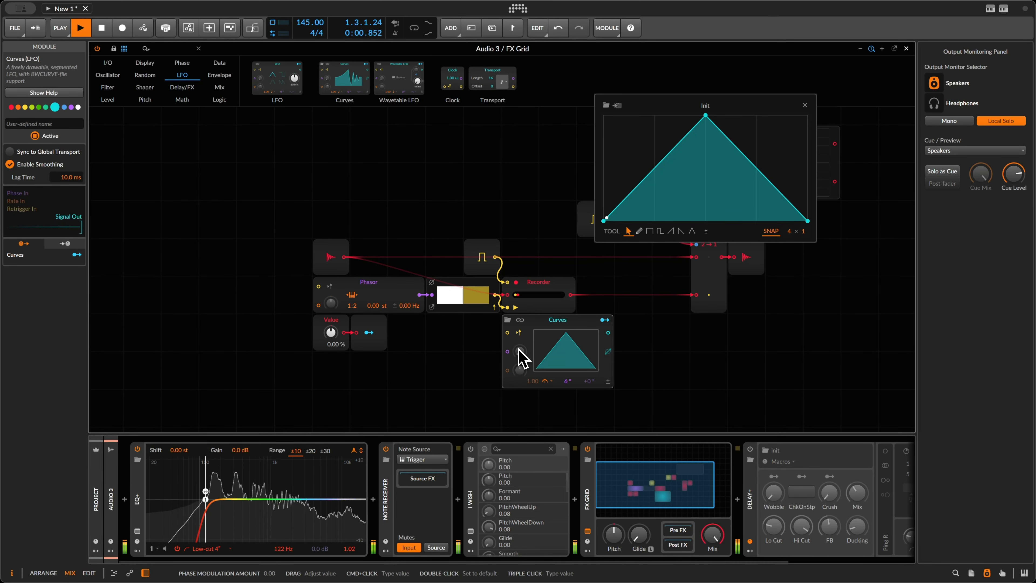
double_click(567, 381)
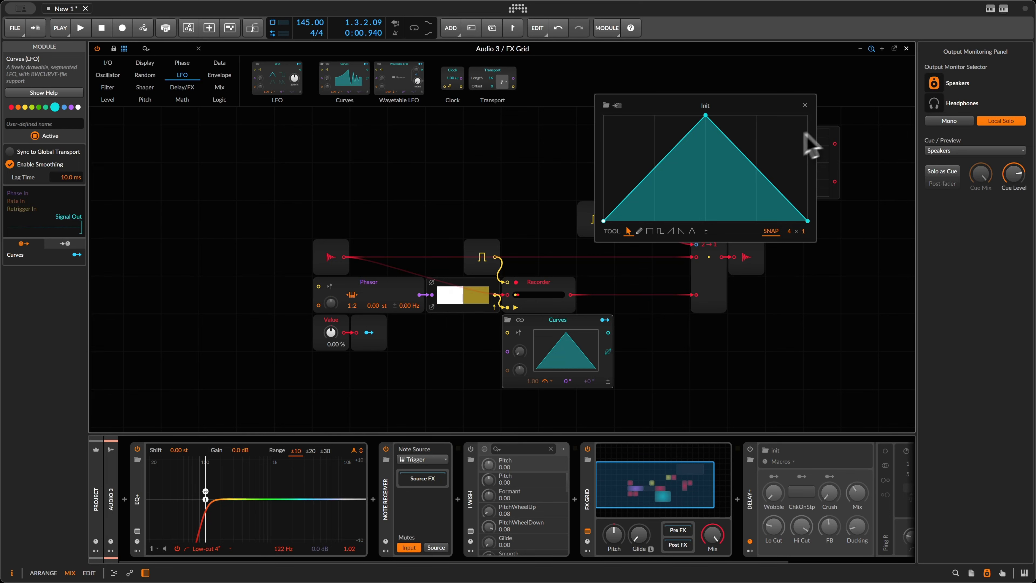
left_click(805, 106)
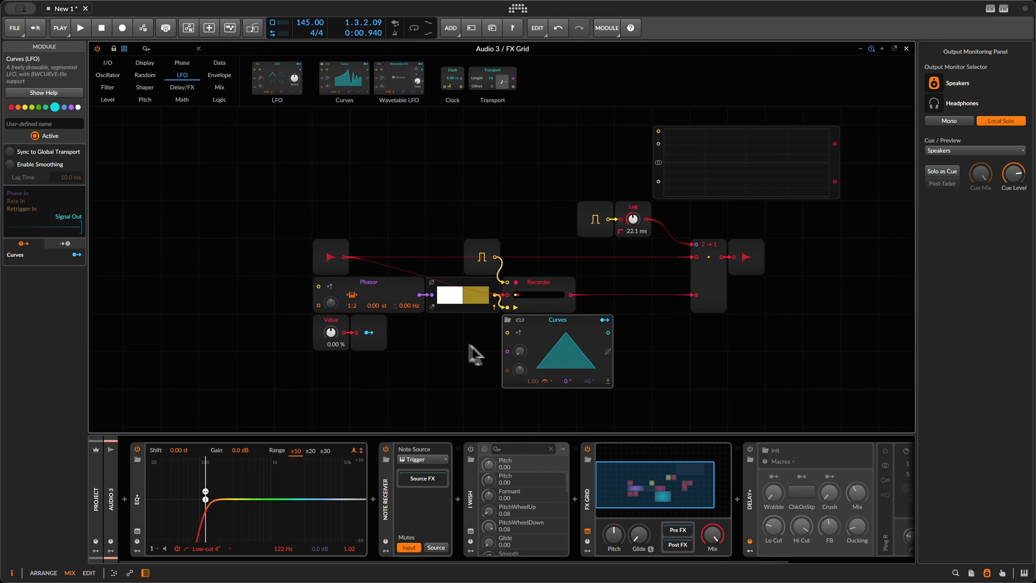
Connect the Phasor's phase output to the phase input of the Curves module.
left_click(449, 295)
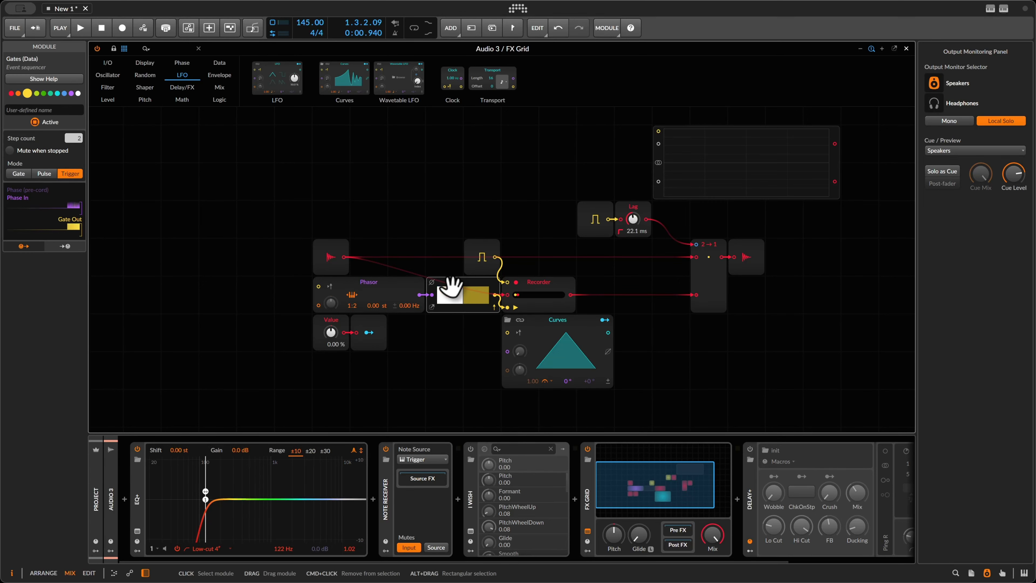
left_click(557, 351)
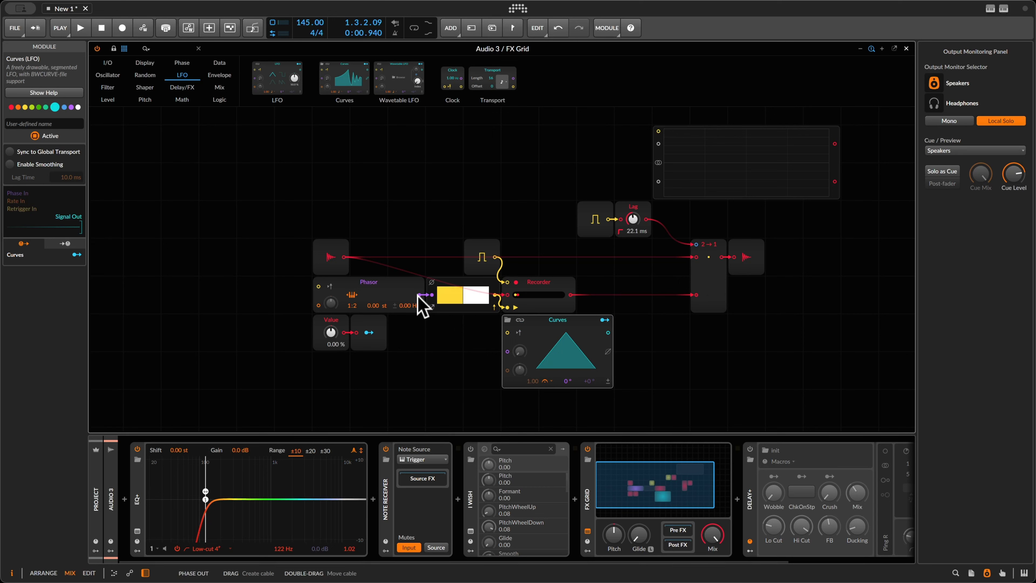
mouse_move(417, 294)
left_mouse_down()
mouse_move(481, 365)
mouse_move(521, 355)
left_mouse_up()
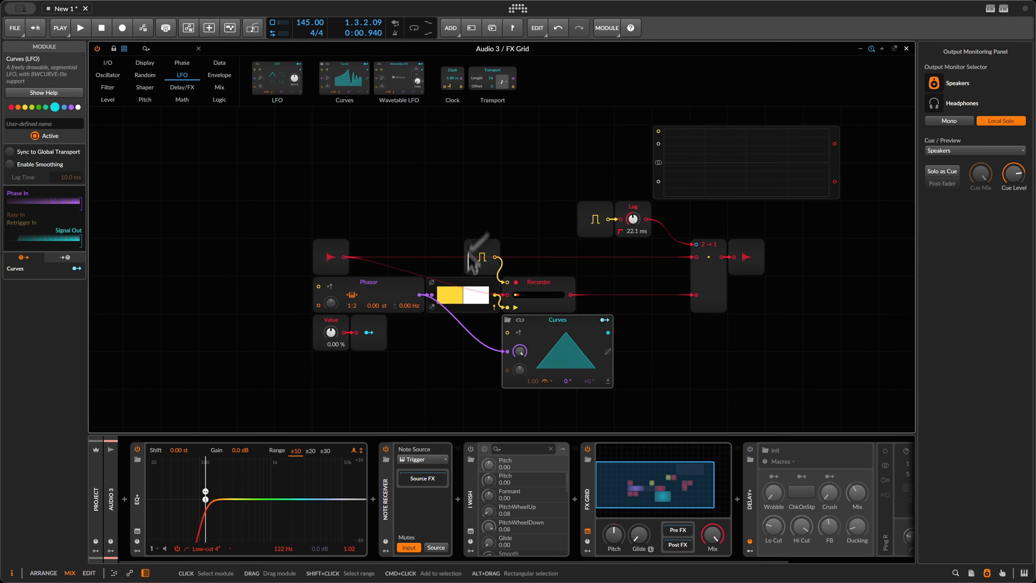
Toggle both steps of the Gates module off and back on to demonstrate its triggers.
left_click(455, 282)
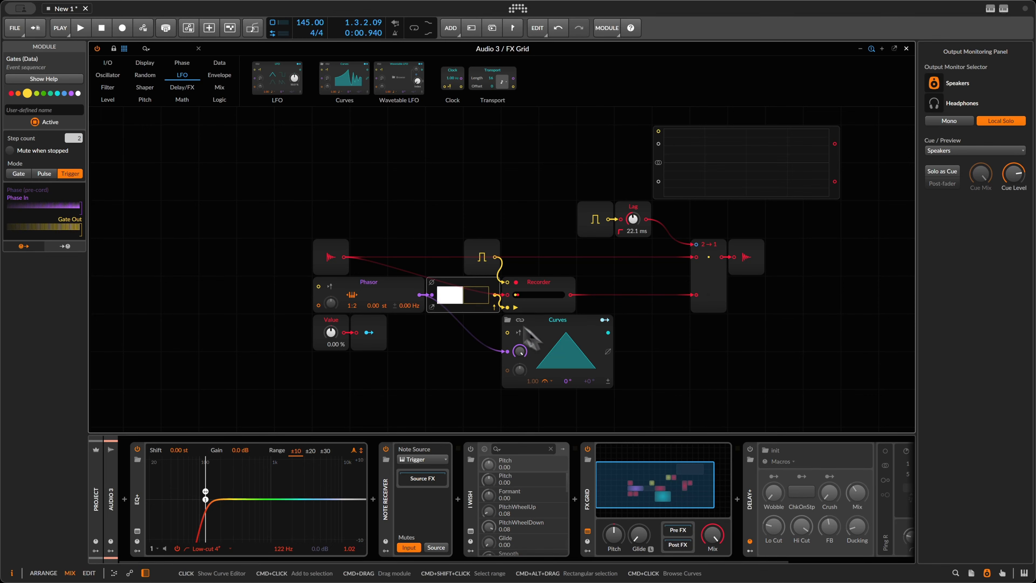
left_click(453, 295)
left_click(473, 295)
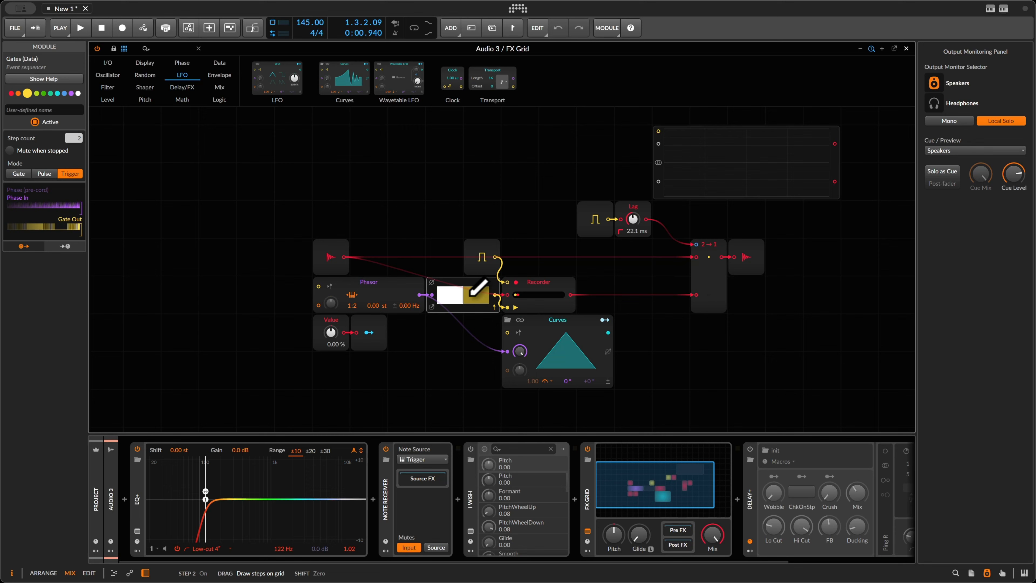
left_click(454, 296)
left_click(472, 295)
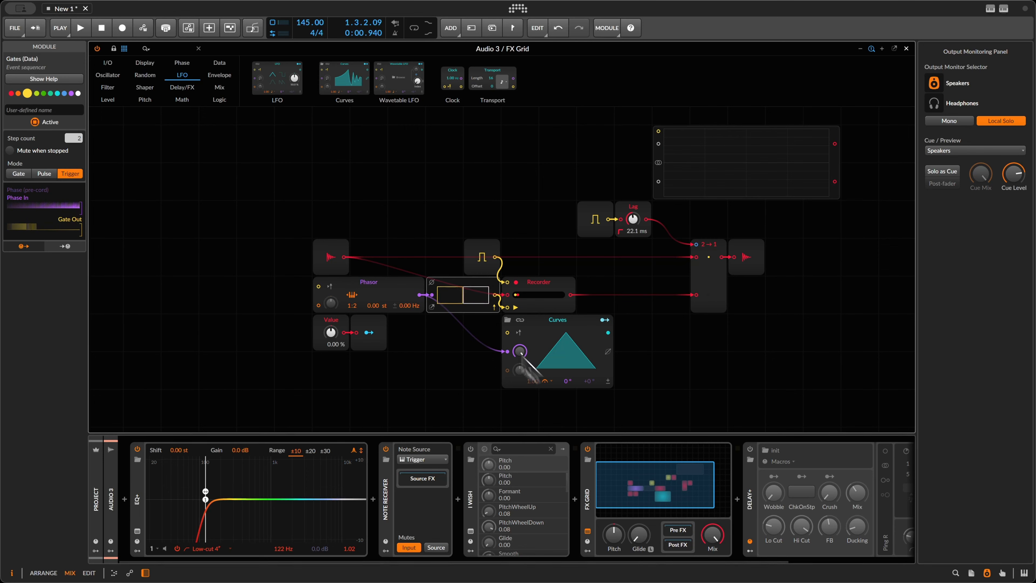
left_click(450, 295)
left_click(474, 295)
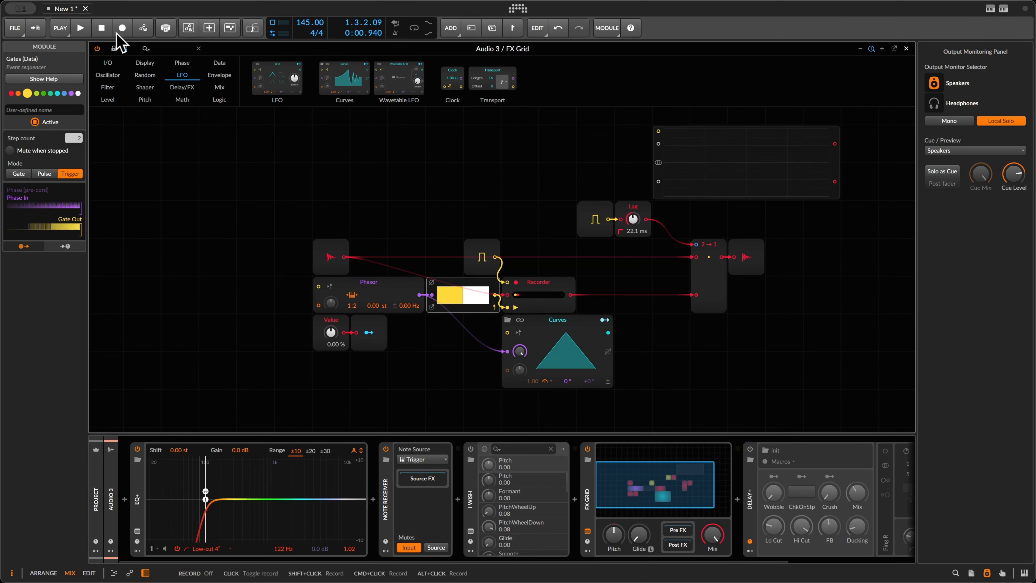
left_click(210, 64)
left_click(184, 64)
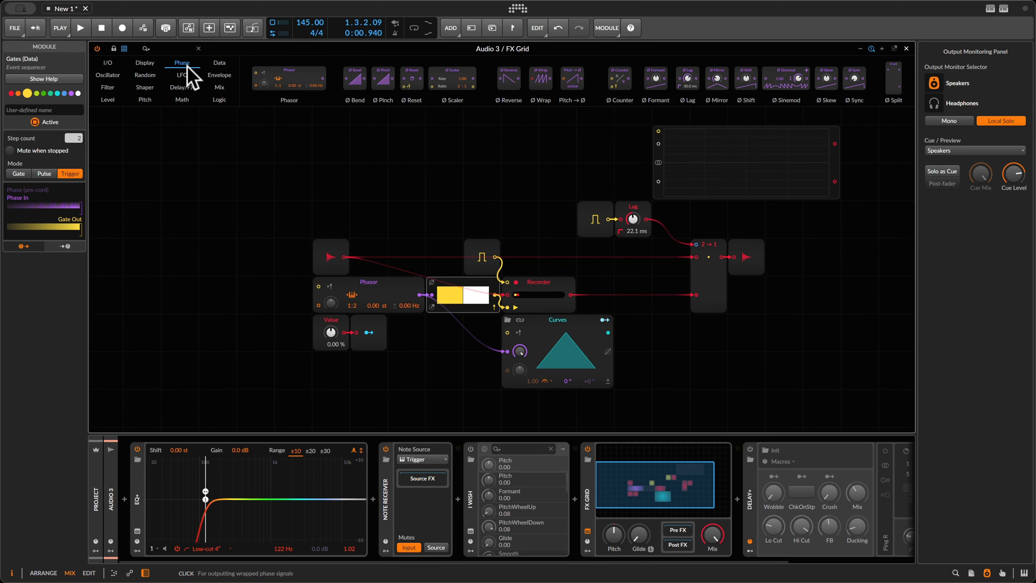
left_click_drag(626, 76, 636, 212)
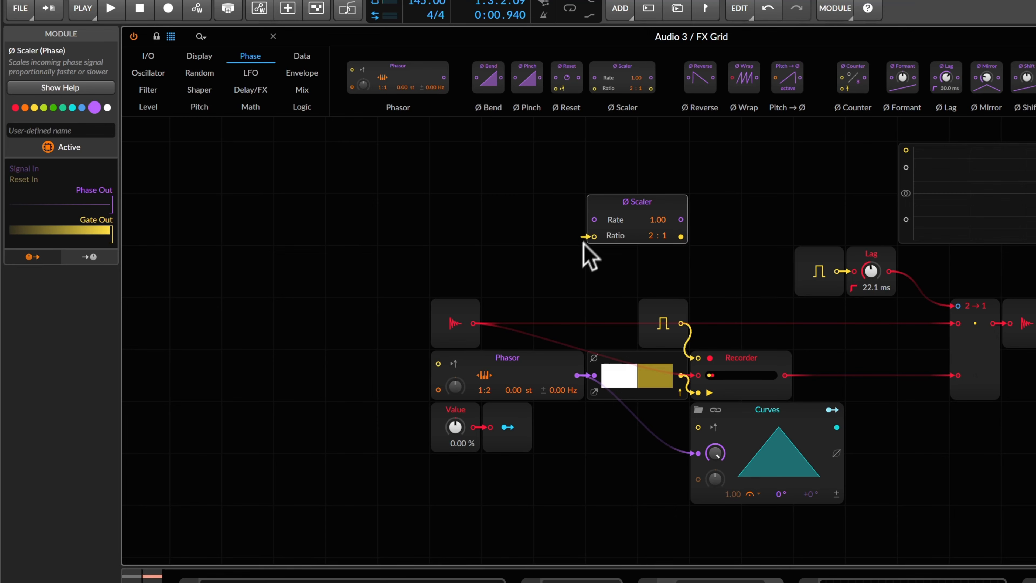
left_click_drag(583, 242, 564, 252)
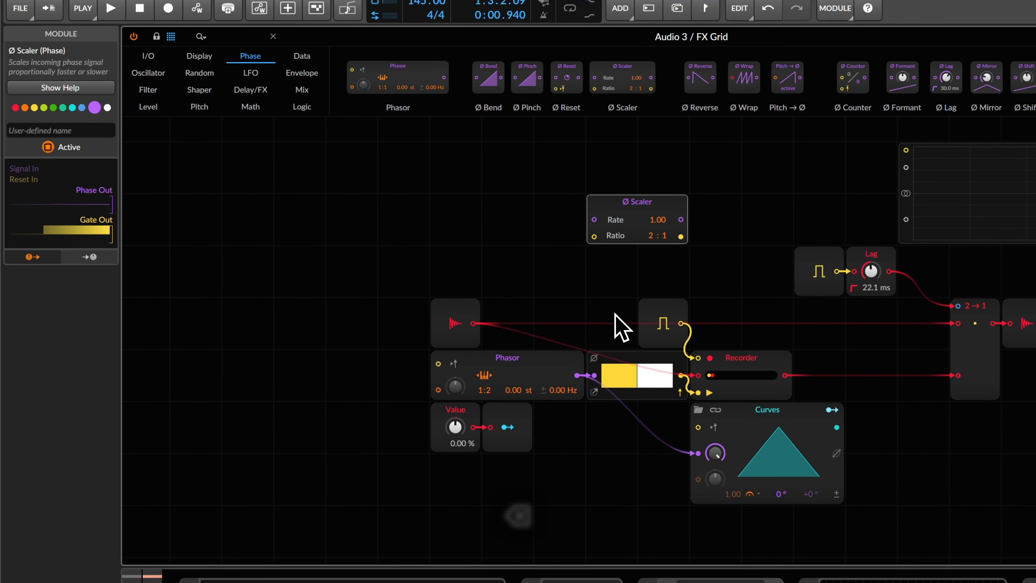
key("Delete")
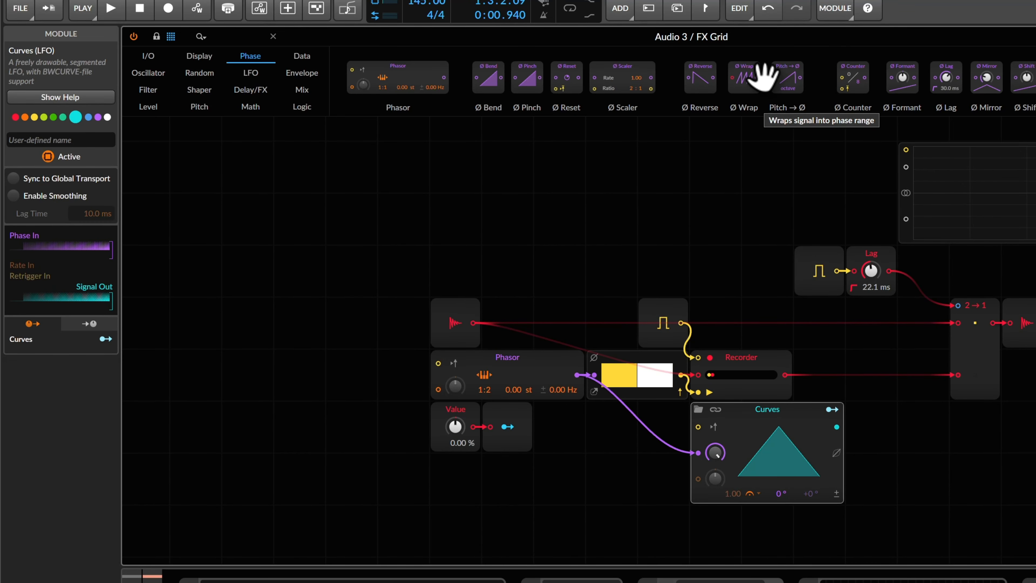
Insert a Ø Wrap module into the cable between the Phasor and the Curves phase input.
left_click_drag(761, 77, 689, 492)
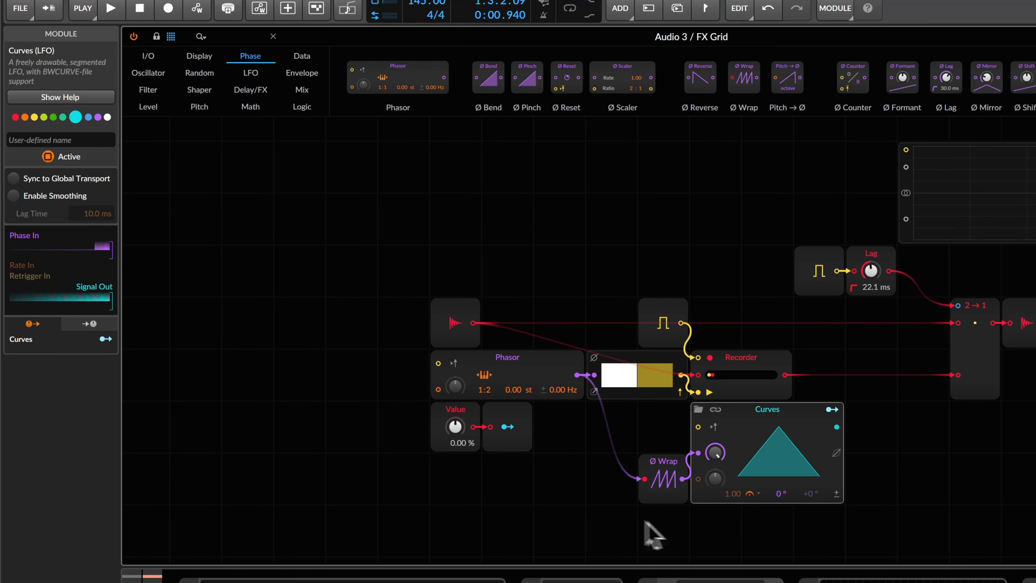
scroll(567, 508, "down", 3)
left_click(666, 412)
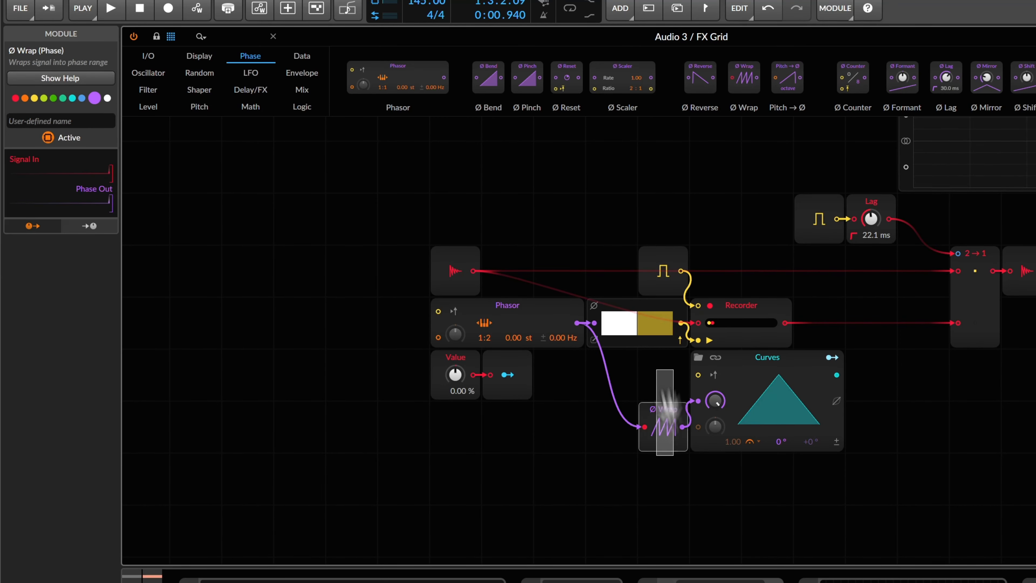
Insert an Amplify module between the Phasor and Ø Wrap and set its level to 200 %.
right_click(484, 446)
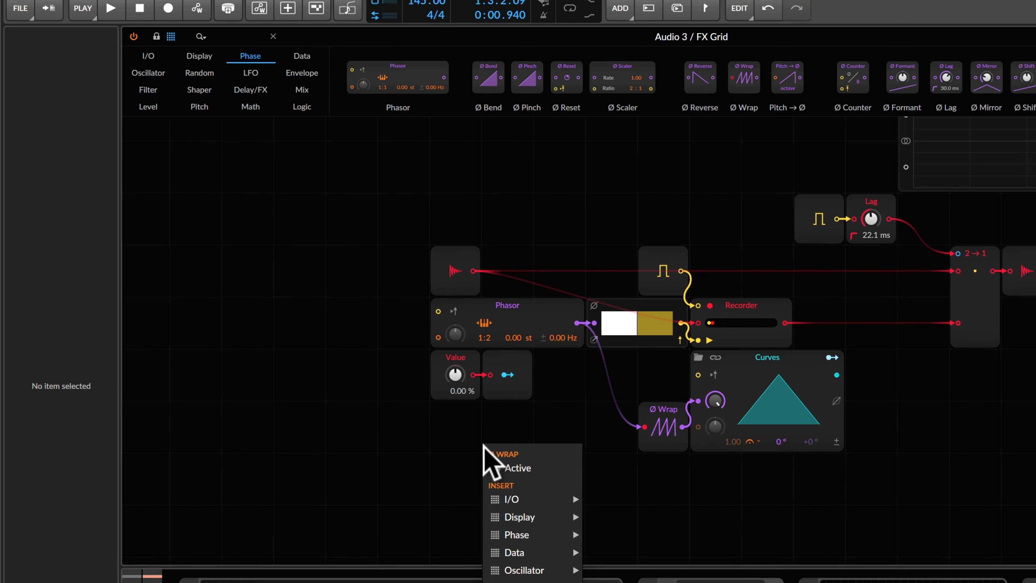
mouse_move(526, 582)
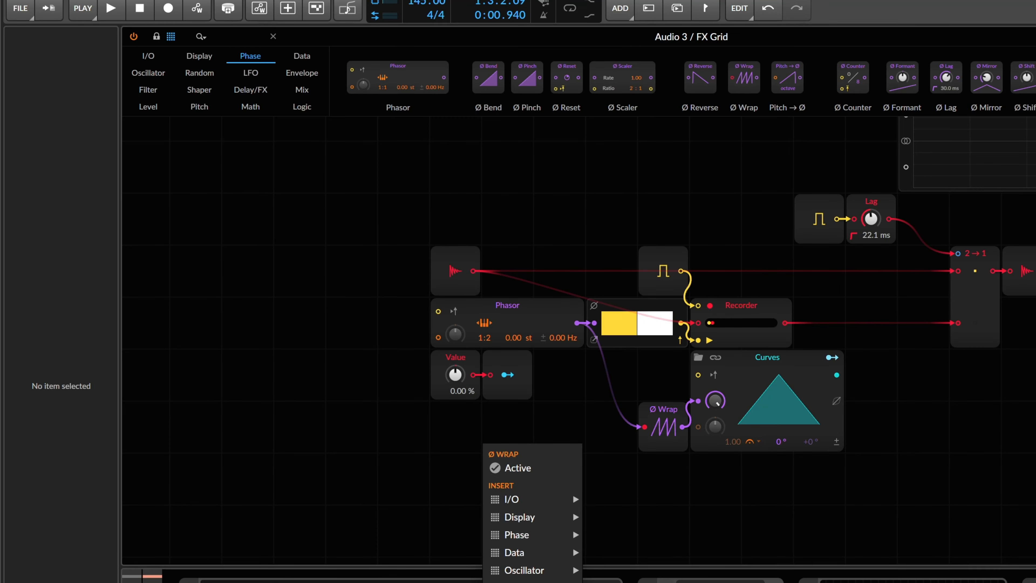
left_click(650, 494)
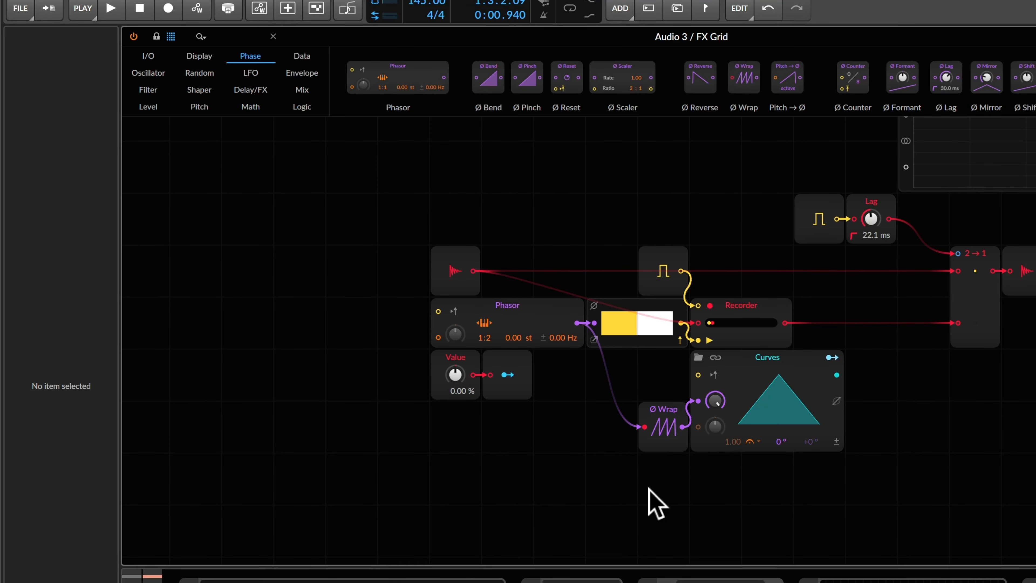
left_click_drag(531, 424, 642, 444)
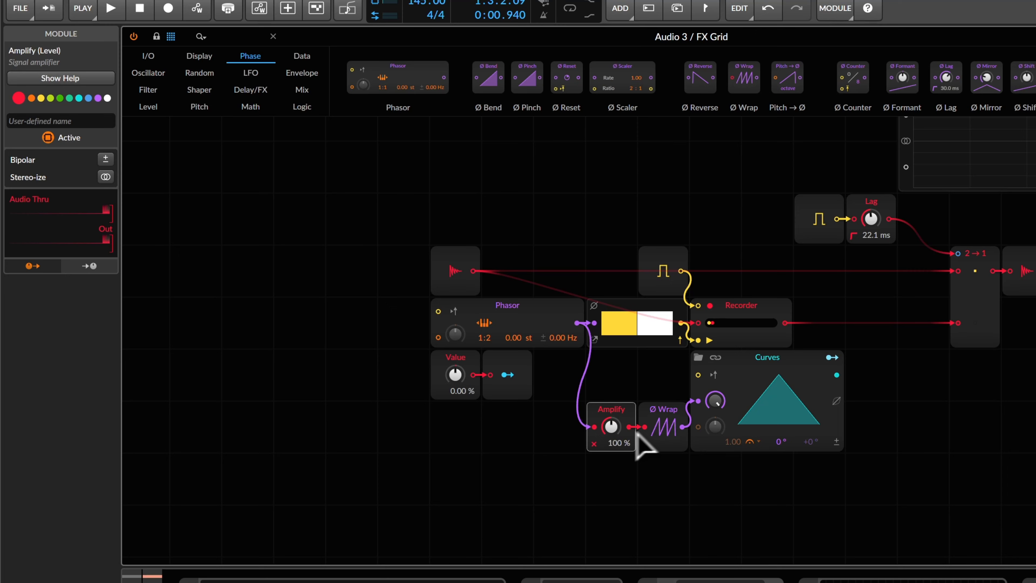
double_click(607, 428)
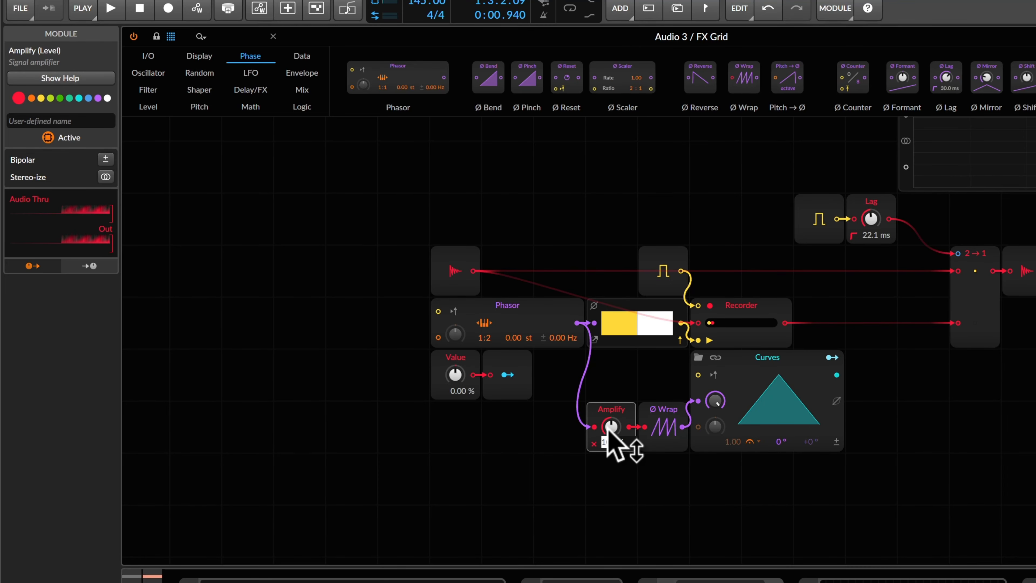
type("200")
key("Return")
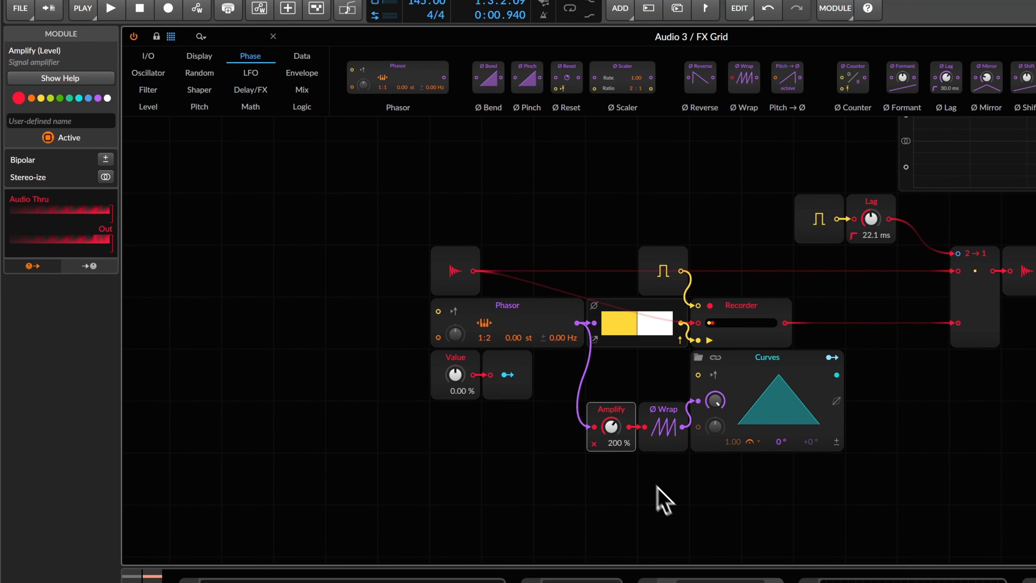
Enlarge the Oscilloscope and connect the Phasor's phase output to its first signal input, displayed in Pitch mode.
scroll(655, 498, "up", 2)
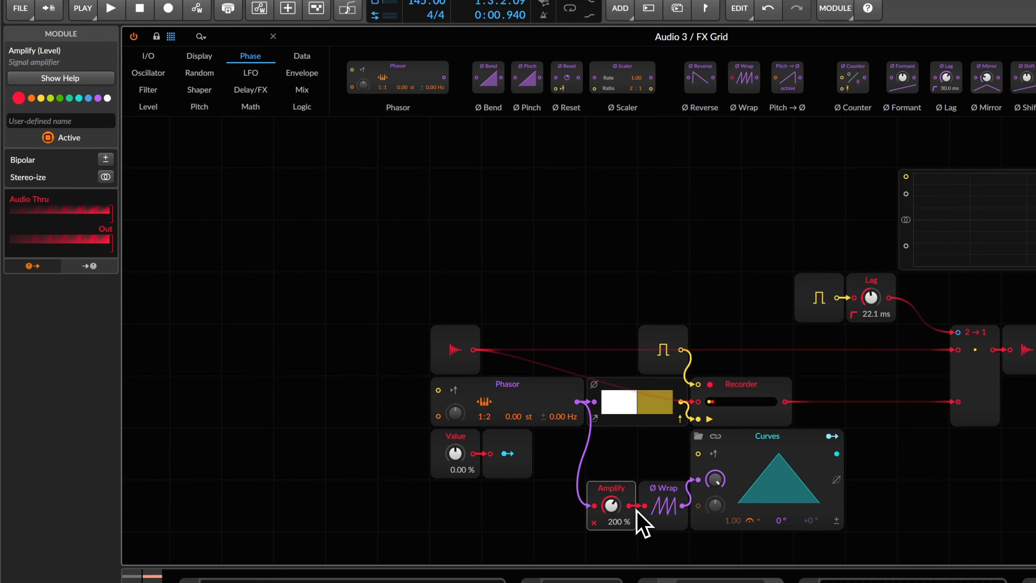
left_click_drag(600, 451, 661, 502)
scroll(657, 526, "right", 5)
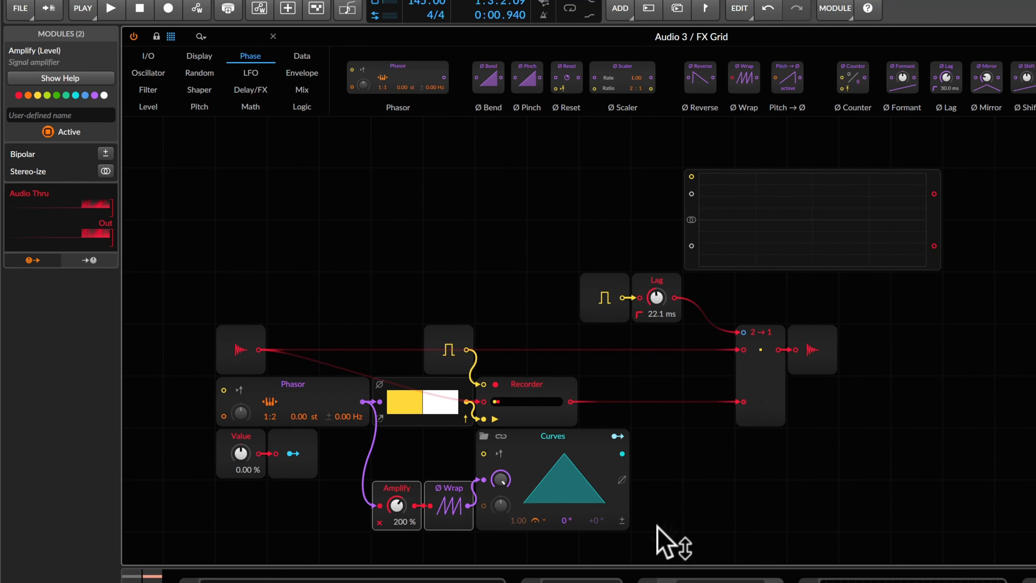
scroll(510, 461, "up", 1)
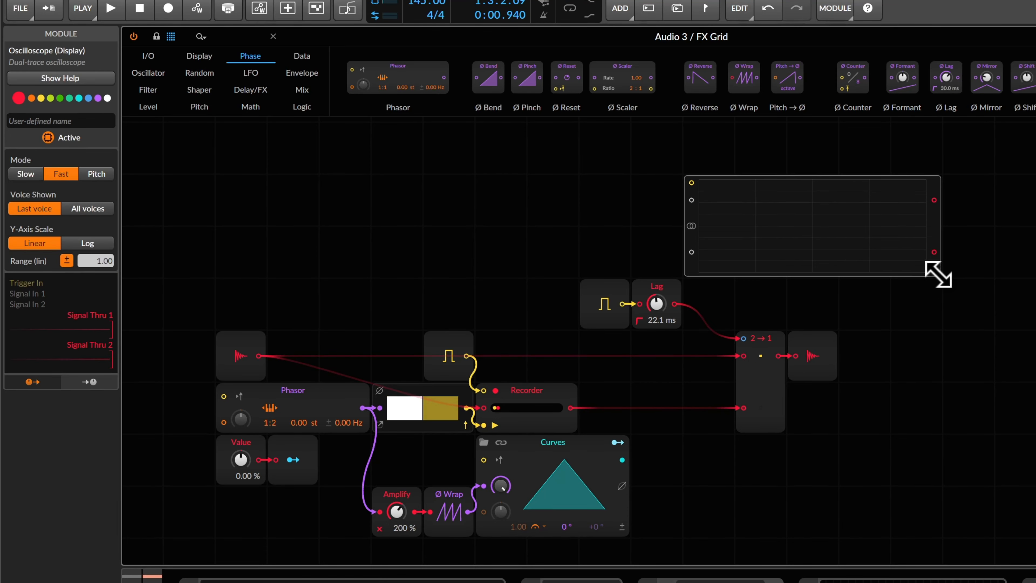
left_click_drag(938, 275, 989, 326)
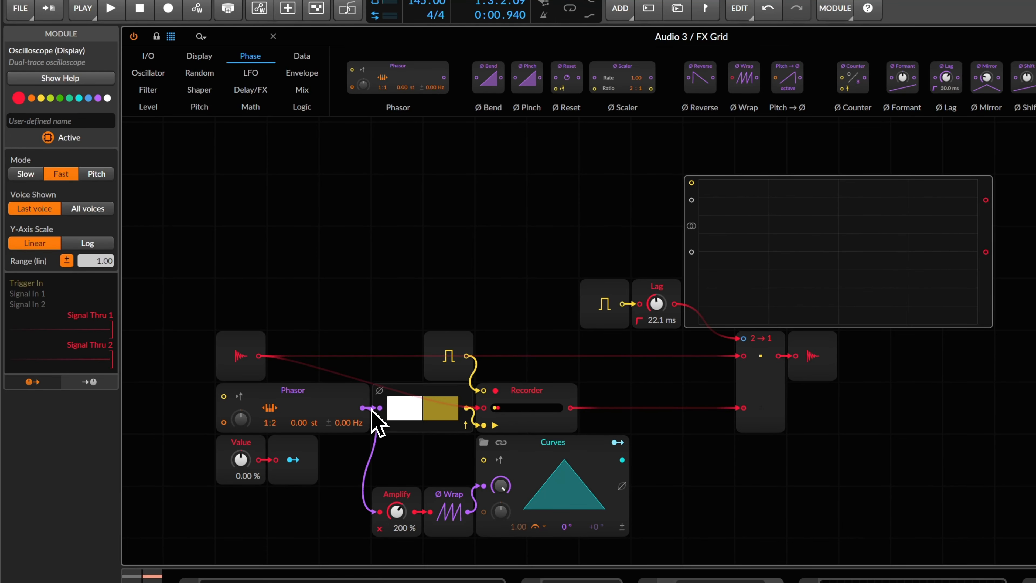
left_click_drag(370, 409, 690, 200)
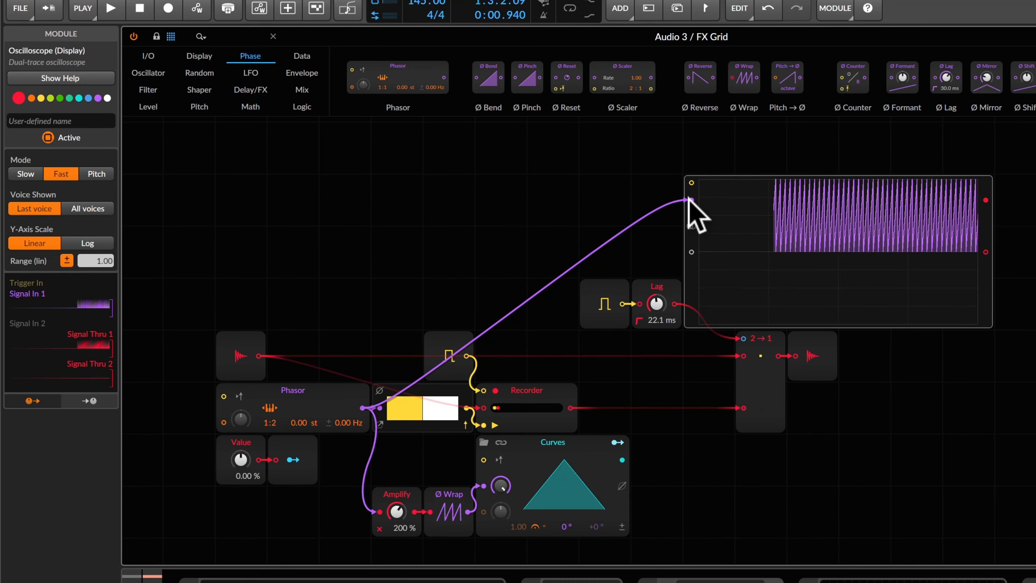
left_click(89, 172)
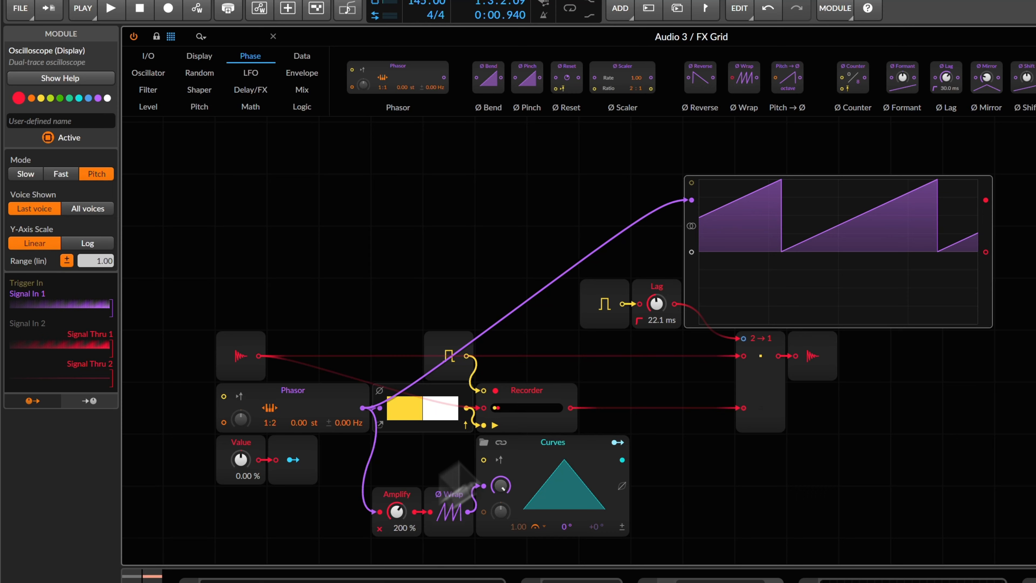
Set the Phasor's frequency ratio to 1:1 with the Oscilloscope selected.
left_click(292, 402)
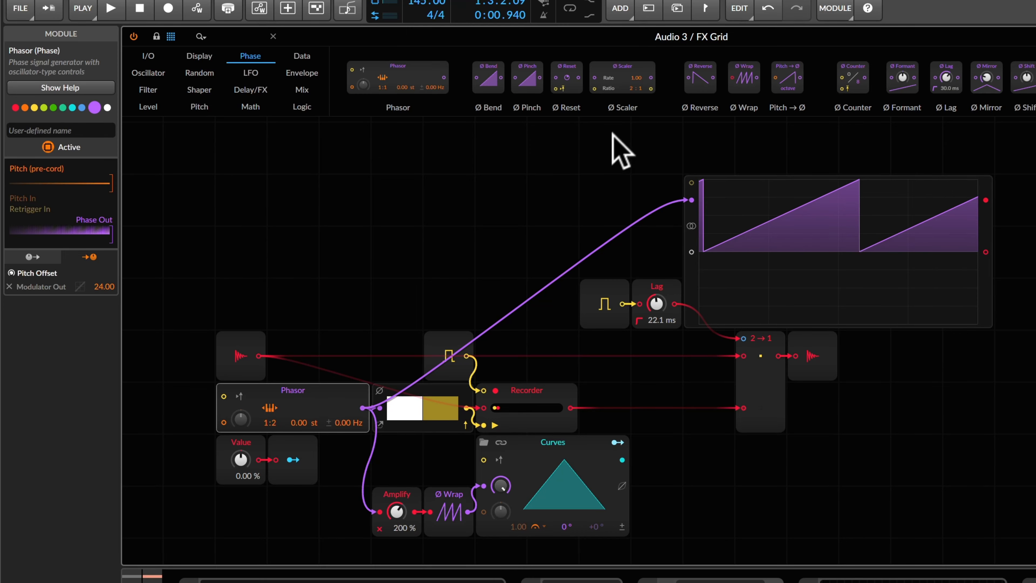
left_click(734, 195)
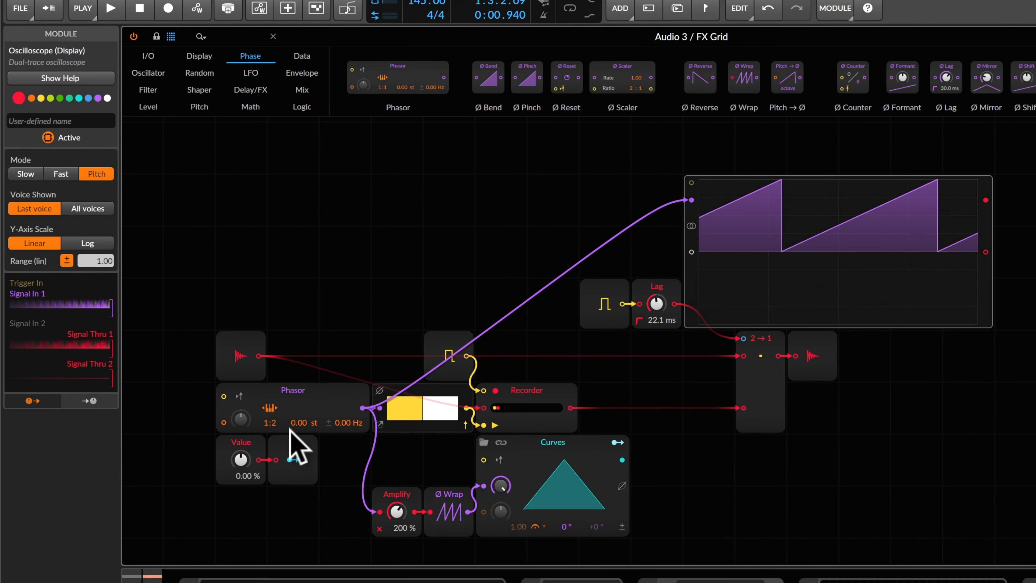
mouse_move(277, 424)
left_mouse_down()
mouse_move(290, 440)
mouse_move(284, 429)
left_mouse_up()
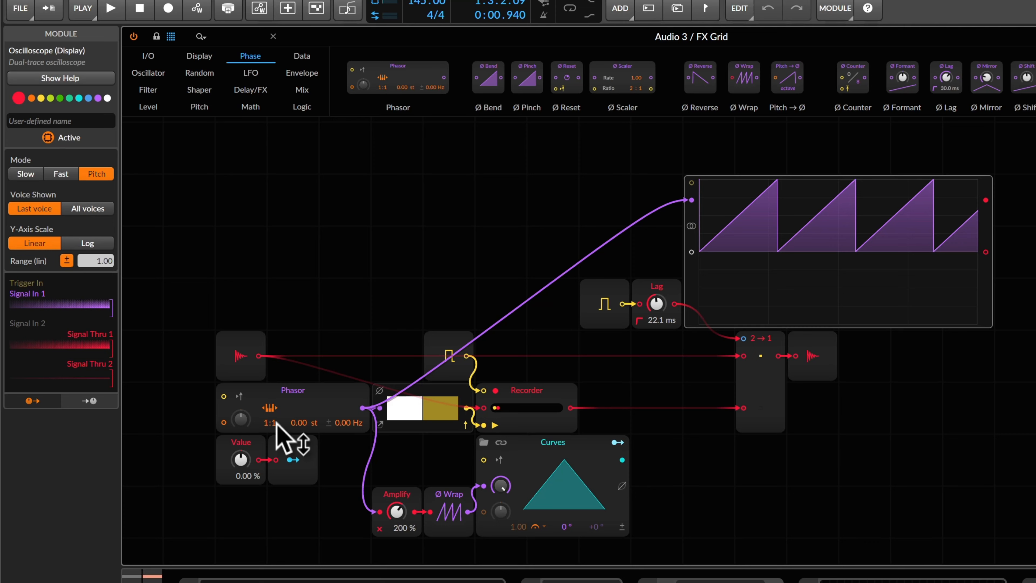
Try a Phasor frequency ratio of 1:2, restore it to 1:1, and select the Phasor.
left_click_drag(276, 424, 275, 422)
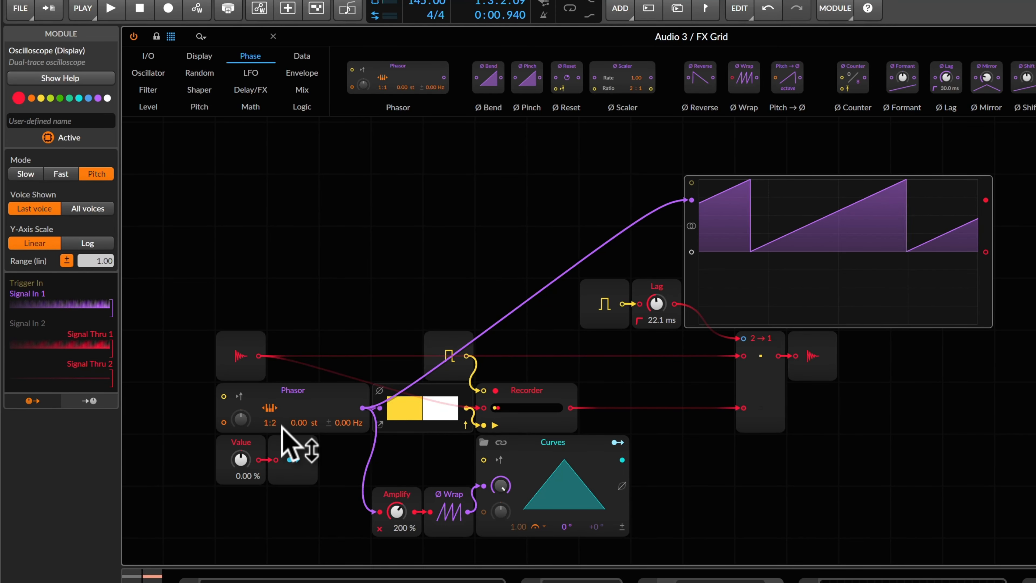
left_click_drag(272, 423, 274, 424)
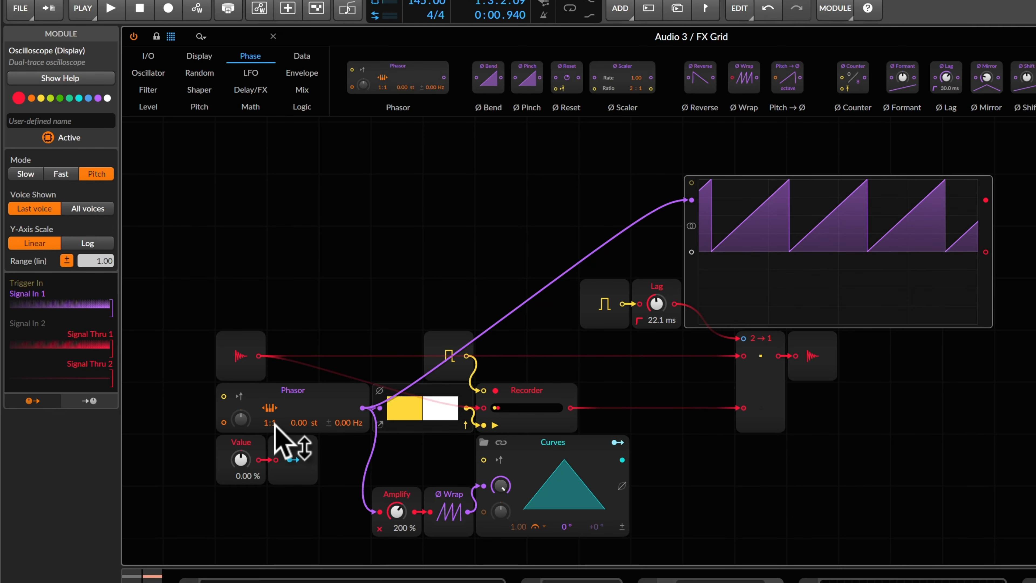
left_click(282, 398)
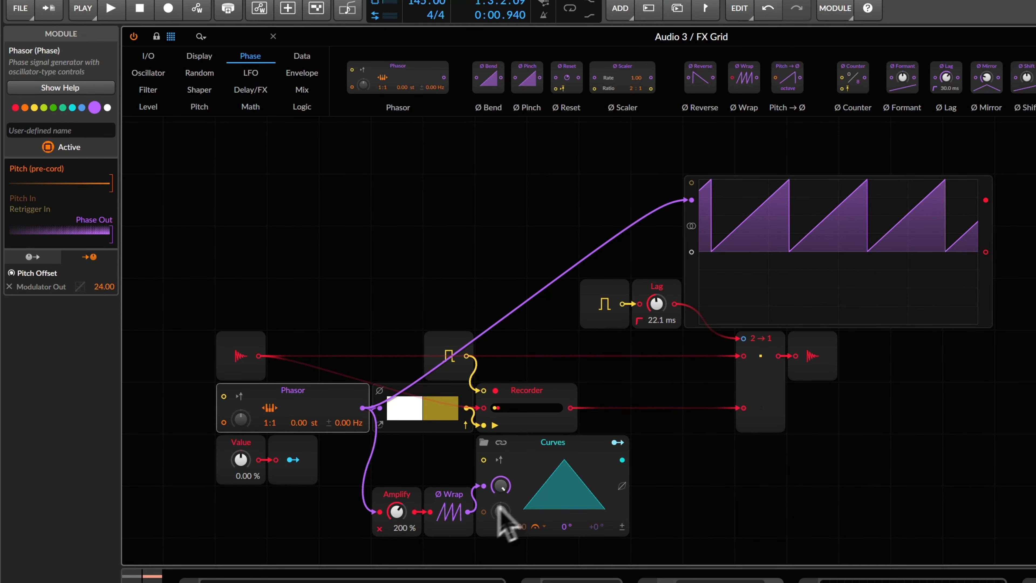
Connect Ø Wrap's output to the Oscilloscope's second signal input and the Gates output to its first, with Gates selected.
mouse_move(468, 512)
left_mouse_down()
mouse_move(594, 301)
mouse_move(685, 251)
left_mouse_up()
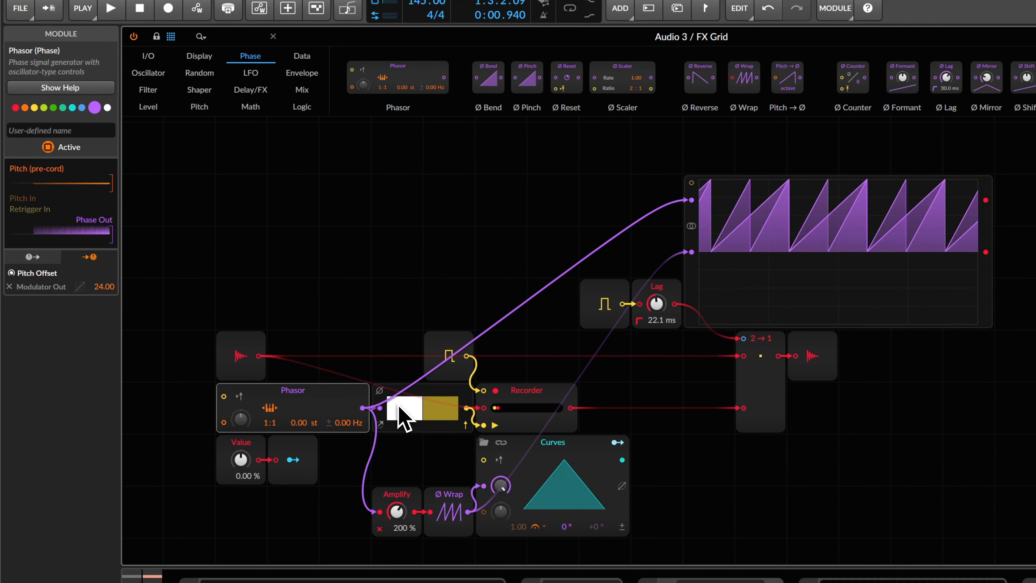
mouse_move(469, 407)
left_mouse_down()
mouse_move(705, 213)
mouse_move(693, 199)
left_mouse_up()
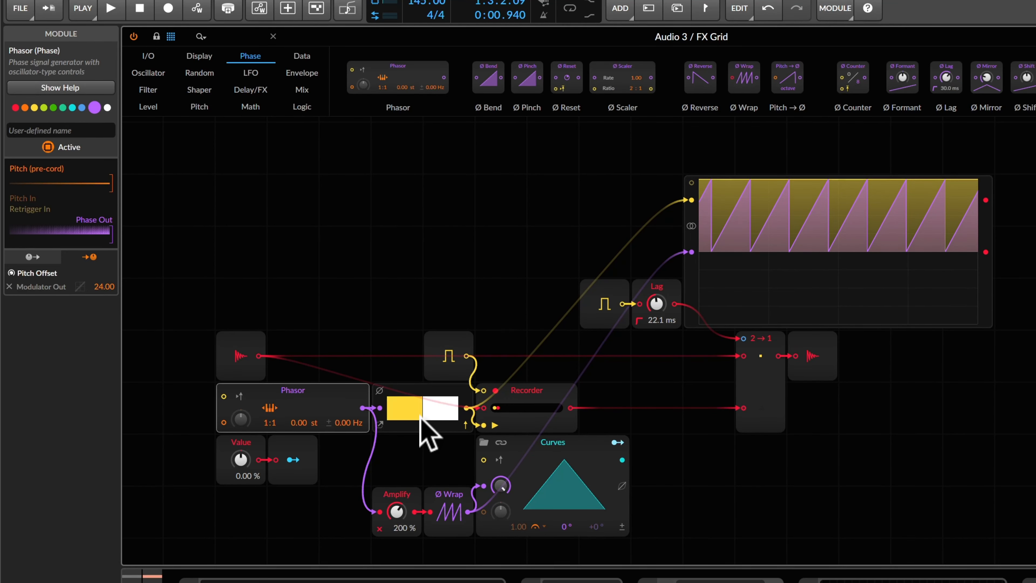
left_click(431, 392)
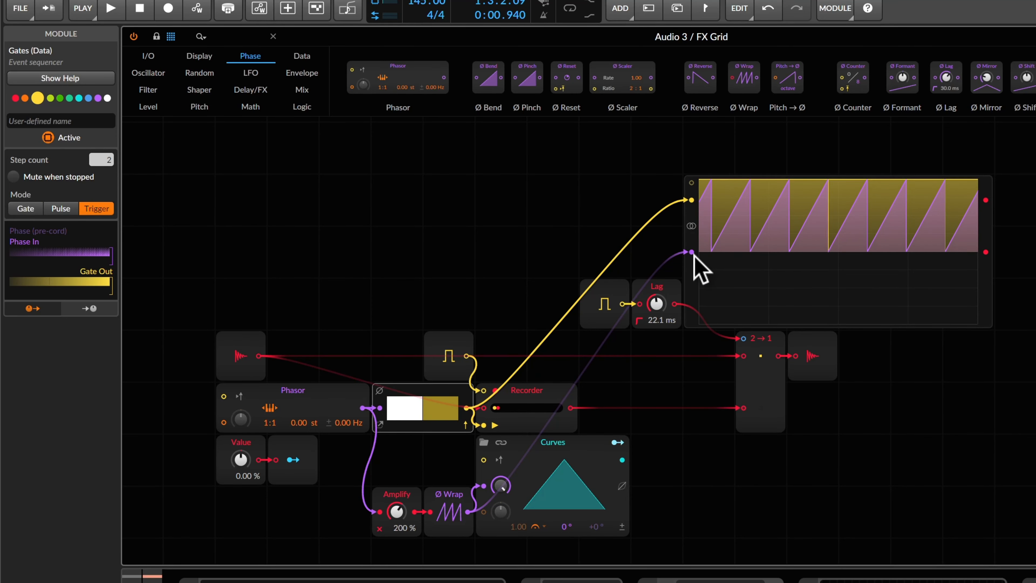
Move the Ø Wrap cable to the Oscilloscope's first signal input and connect the Curves output to its second.
left_click_drag(691, 252, 692, 200)
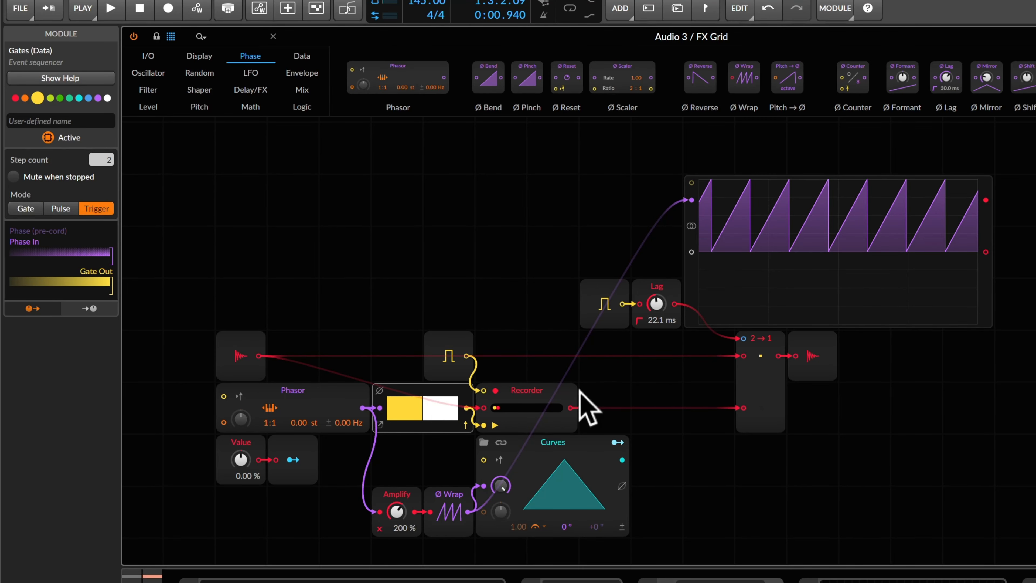
left_click(594, 461)
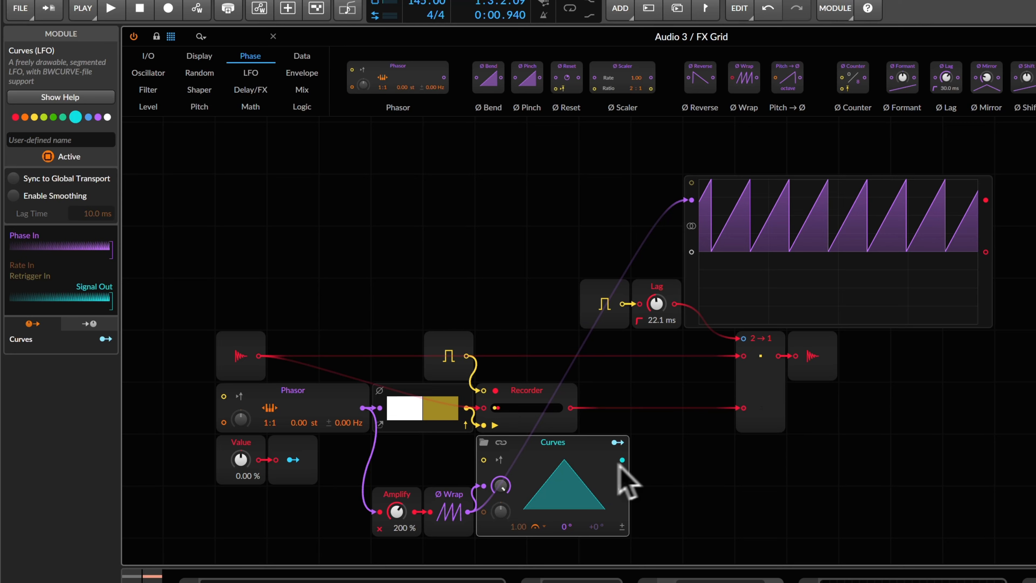
left_click_drag(622, 459, 694, 251)
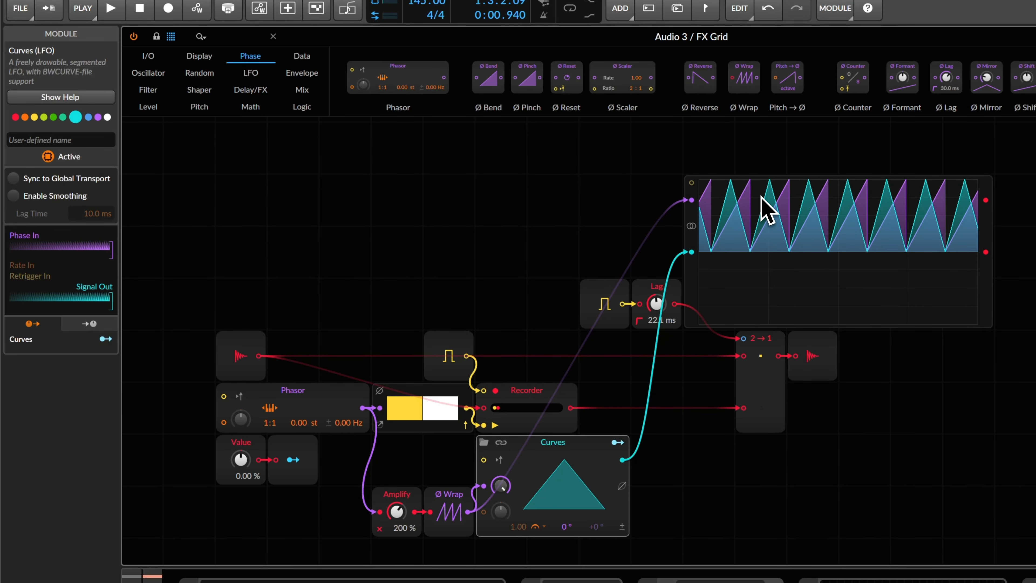
Search the modules for "am" and insert an AM/RM module into the cable between the Recorder and the 2 → 1 crossfade.
left_click(346, 208)
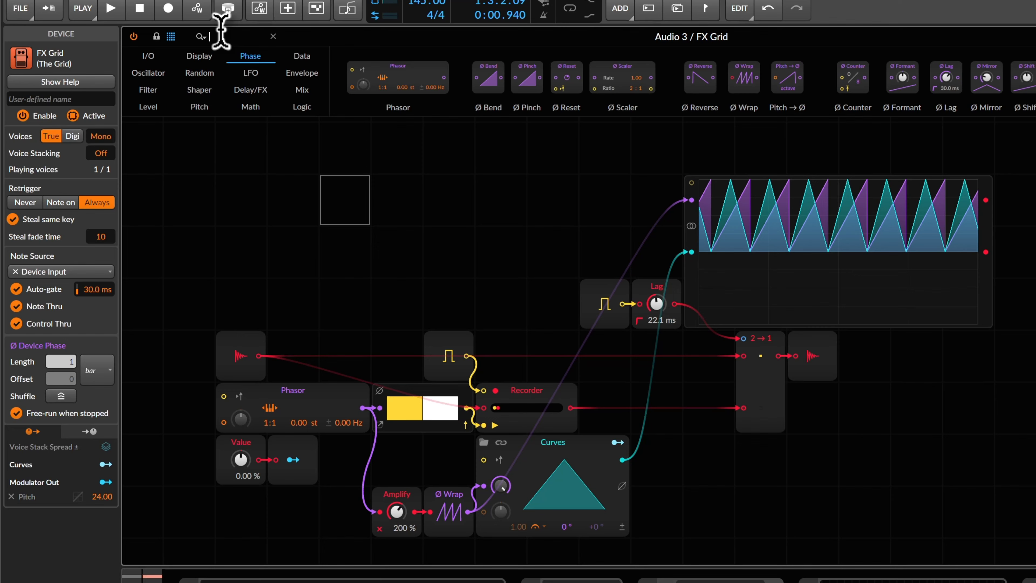
type("g")
key("BackSpace")
type("am")
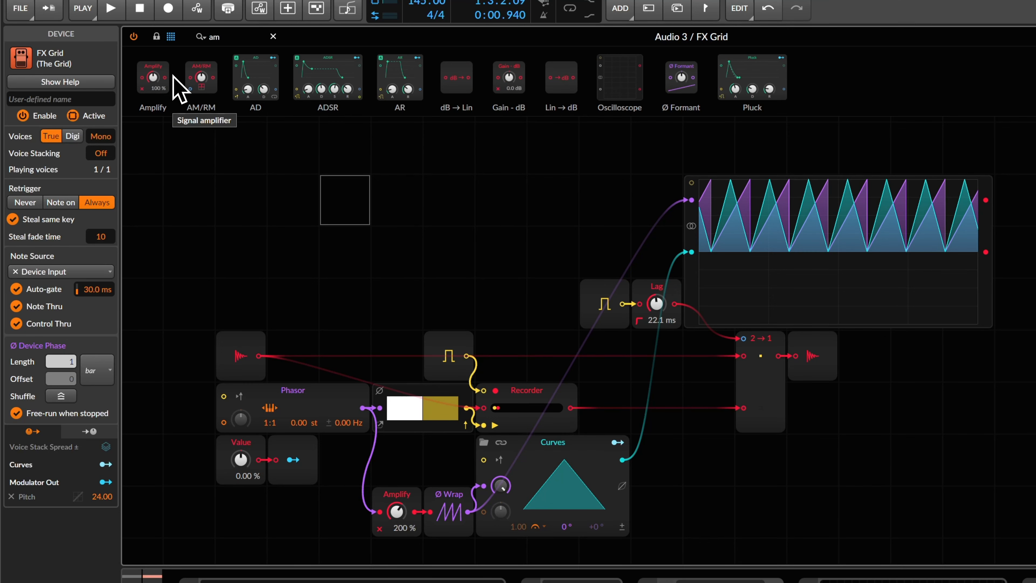
left_click_drag(204, 80, 562, 238)
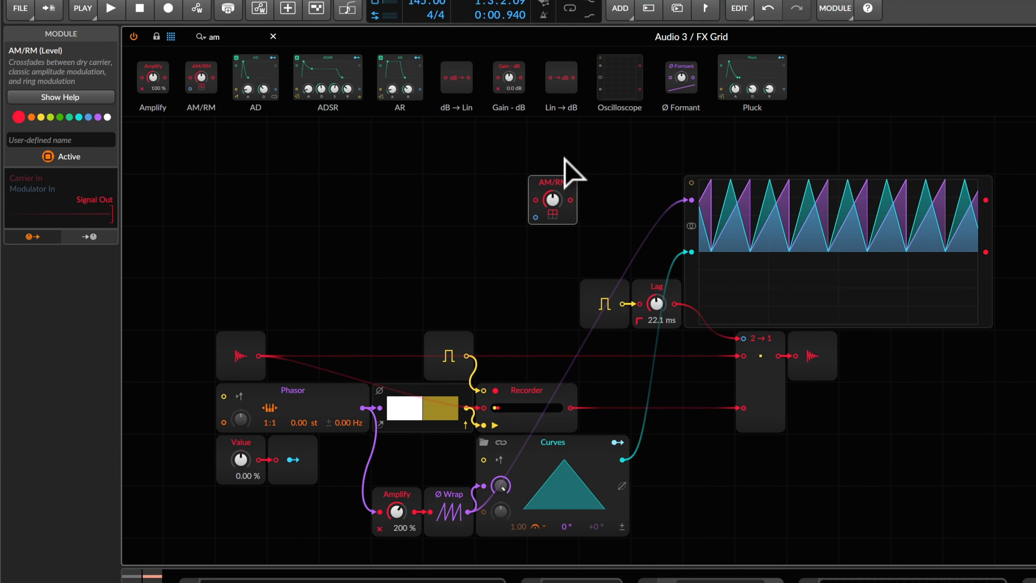
left_click_drag(560, 185, 611, 402)
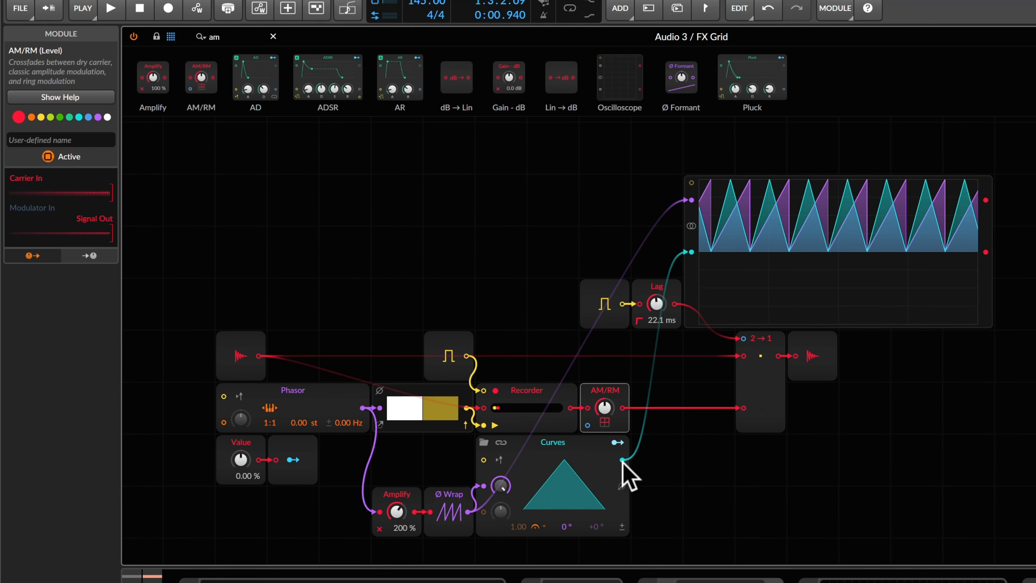
Connect the Curves output to AM/RM's modulator input and adjust the AM/RM modulation amount.
left_click_drag(622, 460, 589, 429)
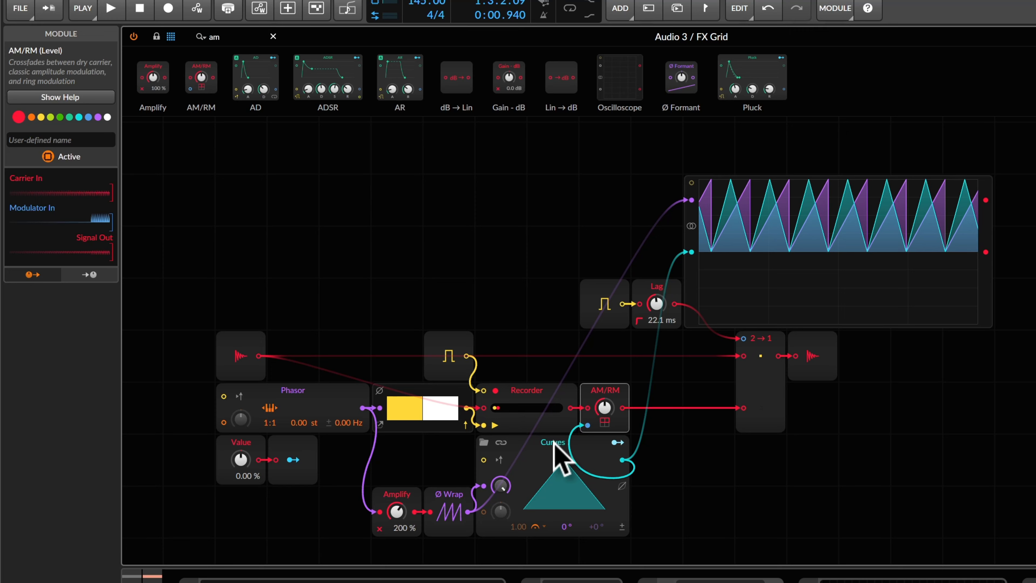
left_click(558, 446)
mouse_move(607, 425)
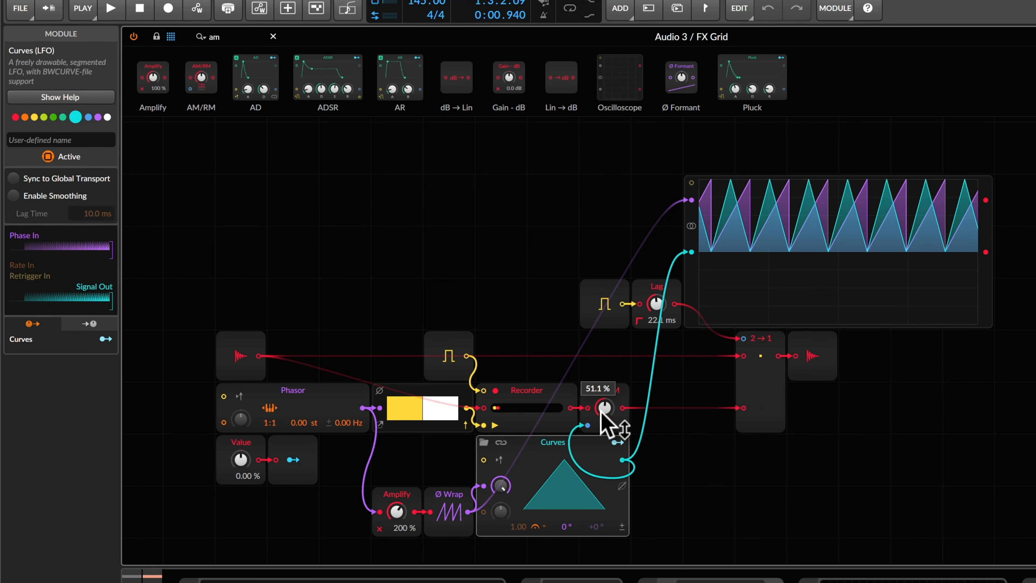
left_click_drag(603, 420, 606, 417)
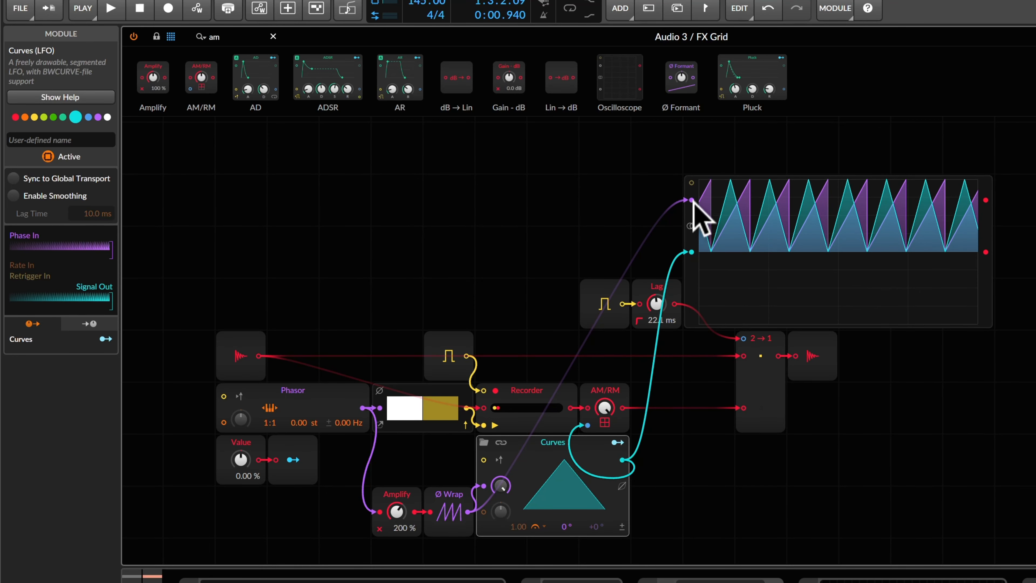
Replace the Ø Wrap signal at the Oscilloscope's first input with the AM/RM output and run playback.
left_click(690, 200)
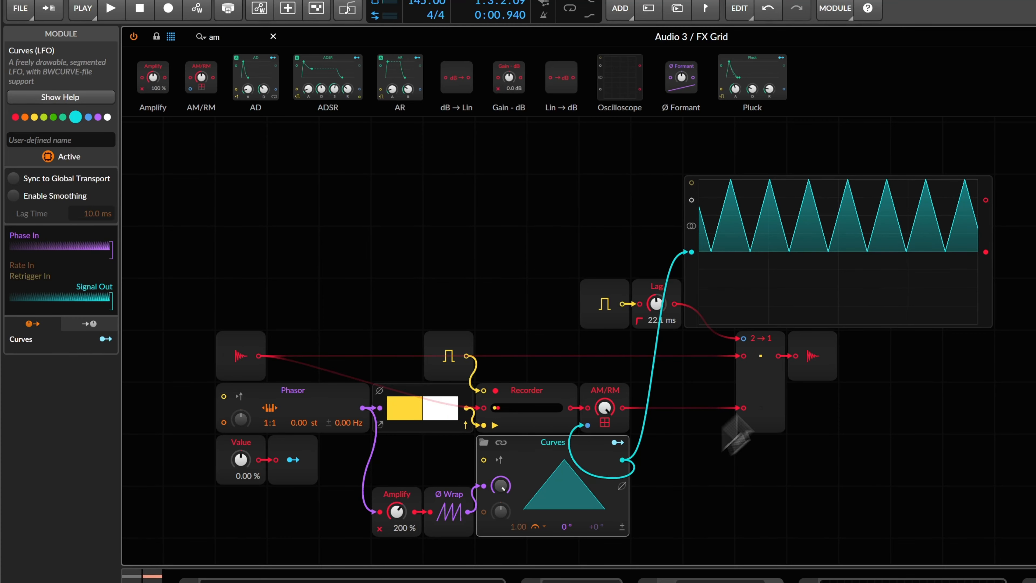
left_click_drag(623, 407, 691, 200)
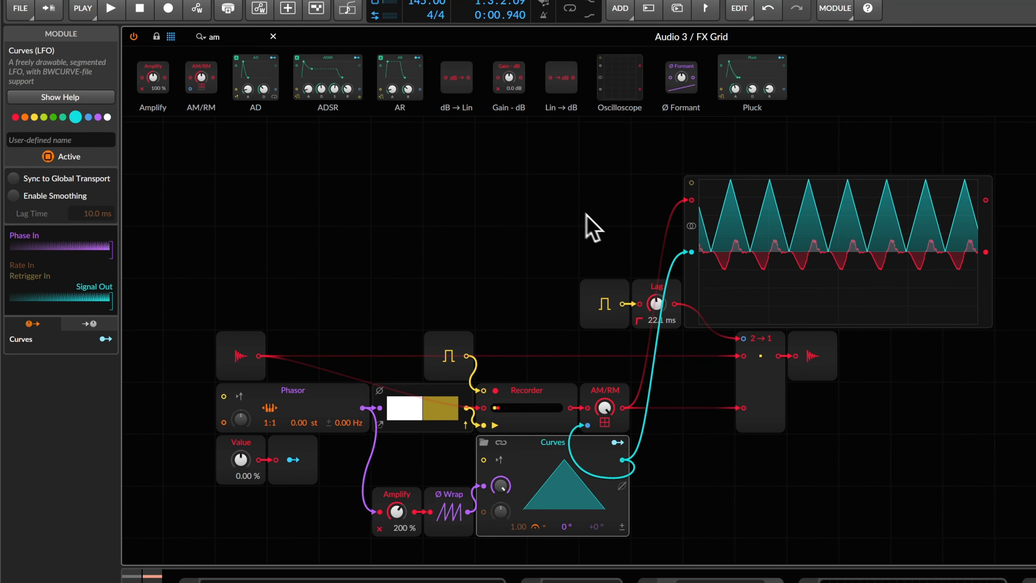
key("space")
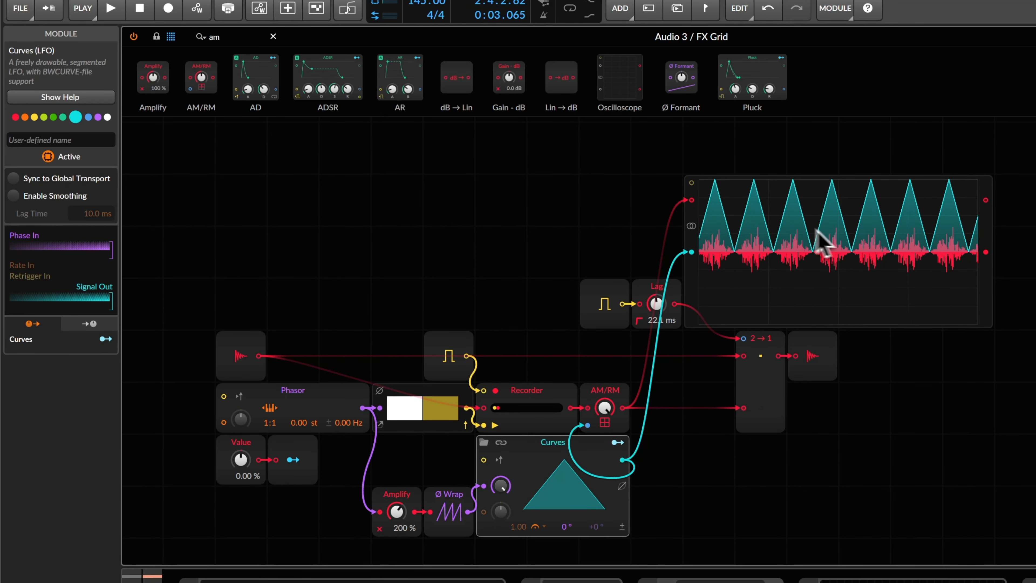
Open the Curves shape for editing and, with snap off, add a 100 % point on each slope to form a trapezoid.
left_click(562, 463)
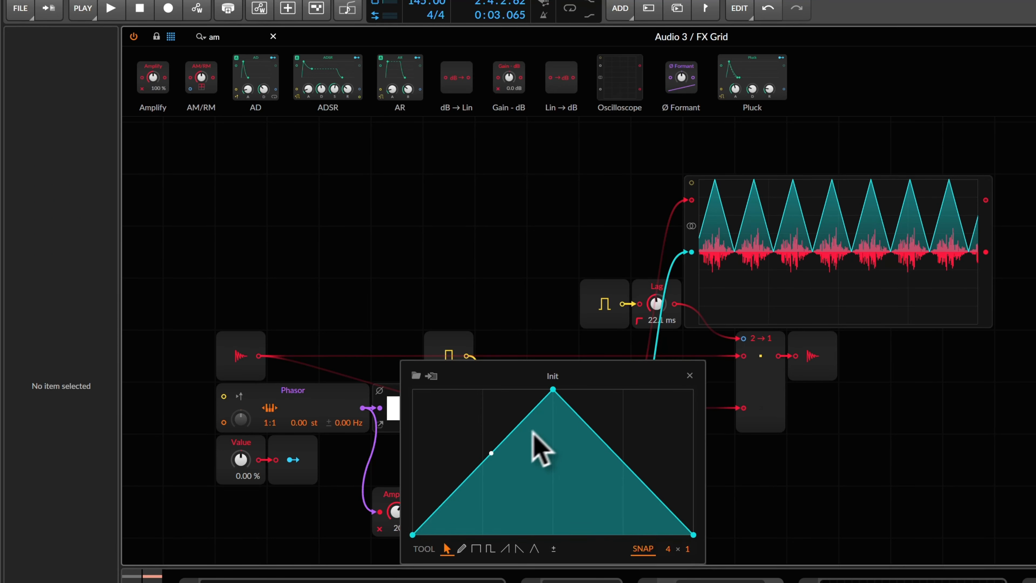
left_click(523, 421)
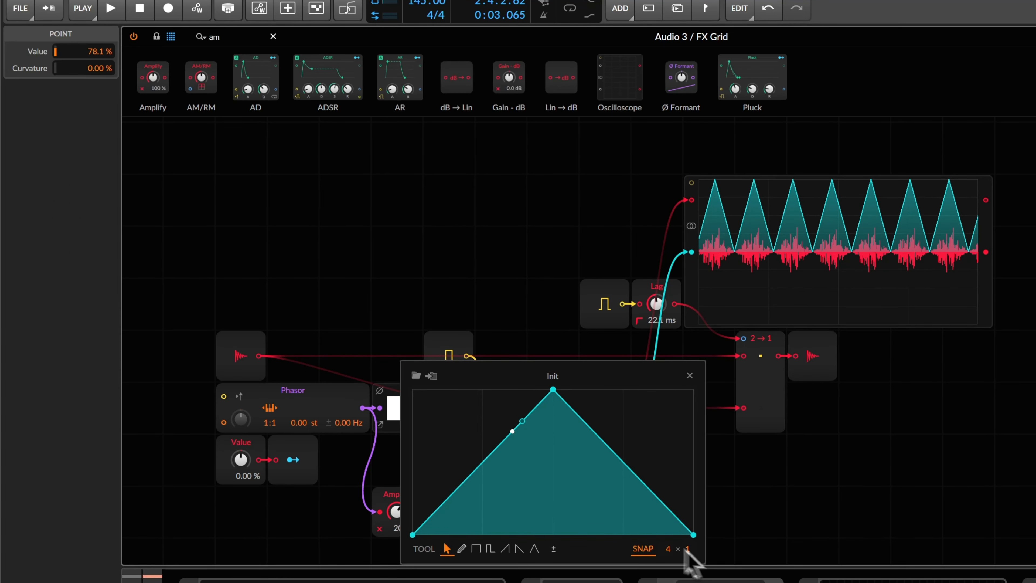
left_click_drag(523, 421, 474, 382)
left_click_drag(616, 454, 646, 391)
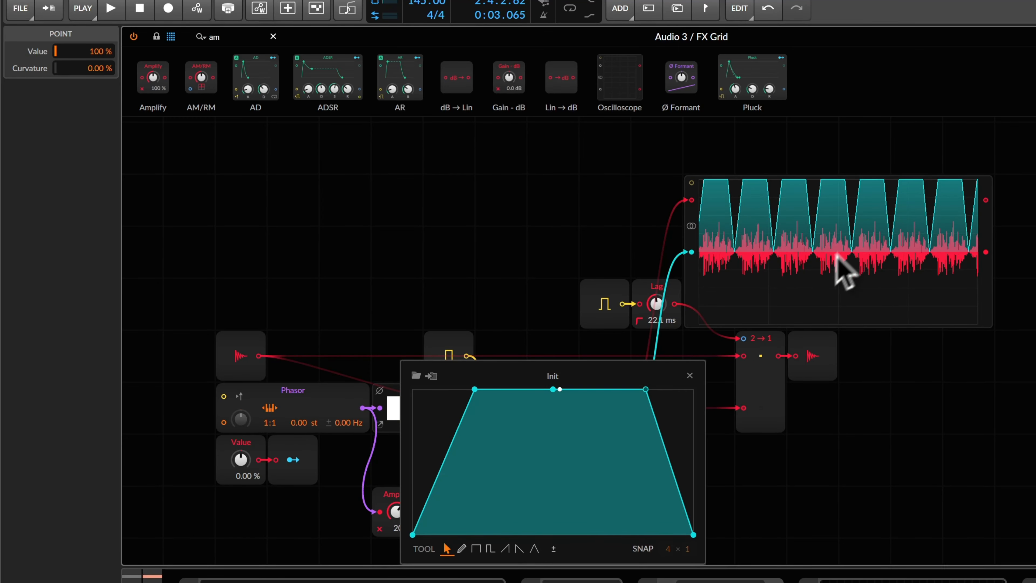
mouse_move(645, 389)
left_mouse_down()
mouse_move(665, 390)
mouse_move(654, 389)
left_mouse_up()
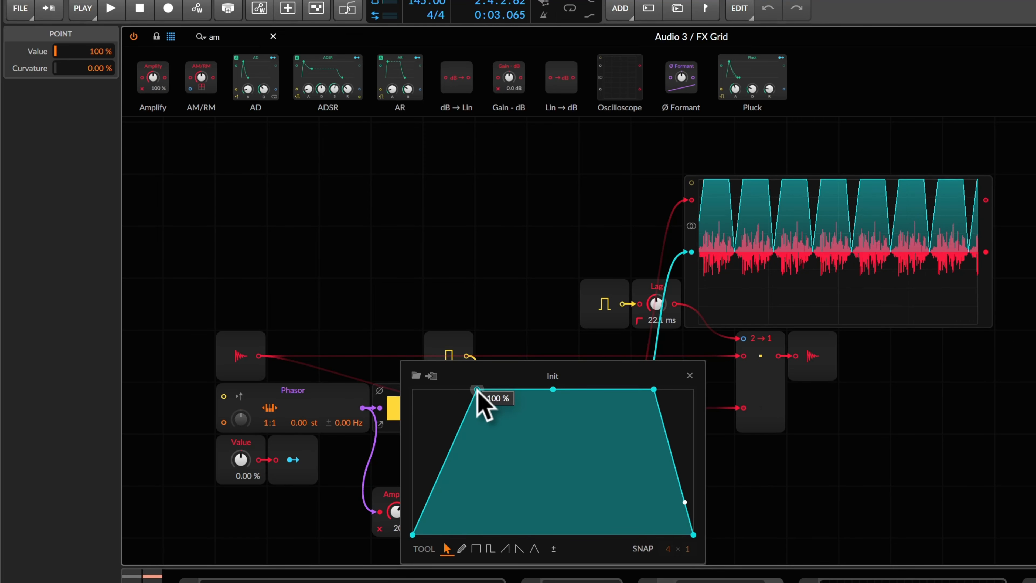
Reshape the curve into an exponential decay from 100 % by removing the extra points and bending the slope, and start playback.
left_click_drag(475, 390, 412, 385)
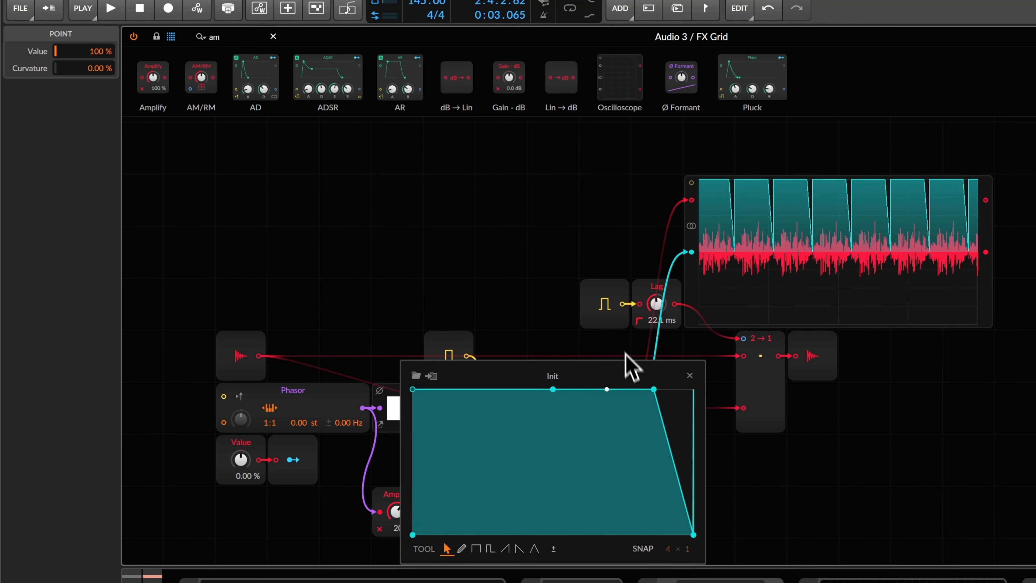
double_click(653, 389)
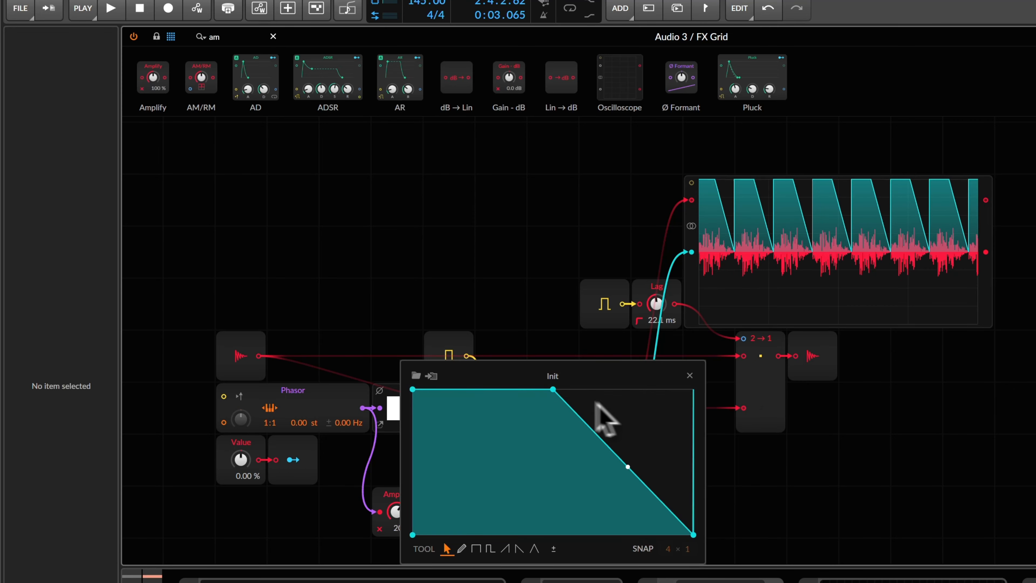
double_click(553, 389)
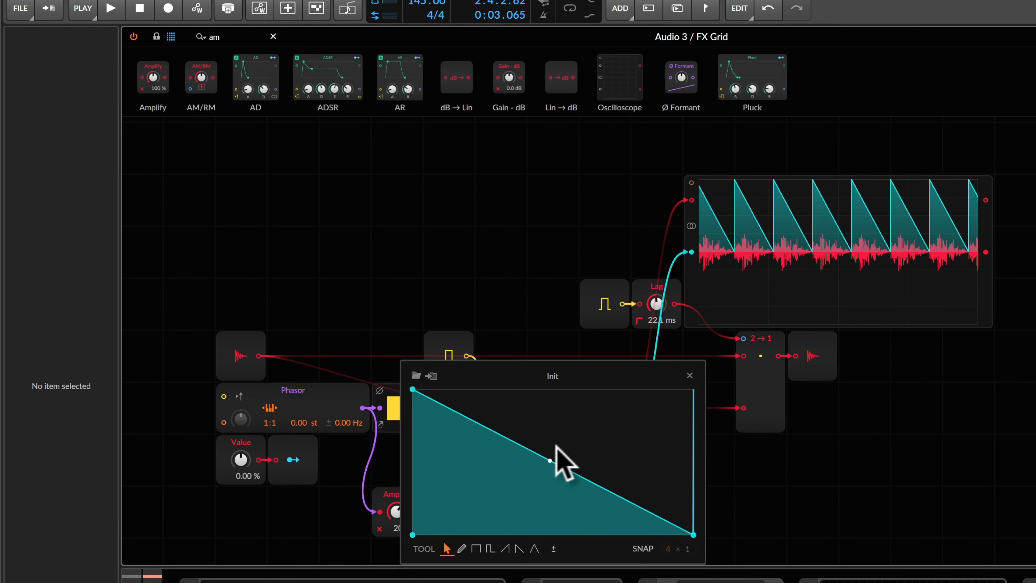
left_click_drag(562, 443, 546, 460)
key("space")
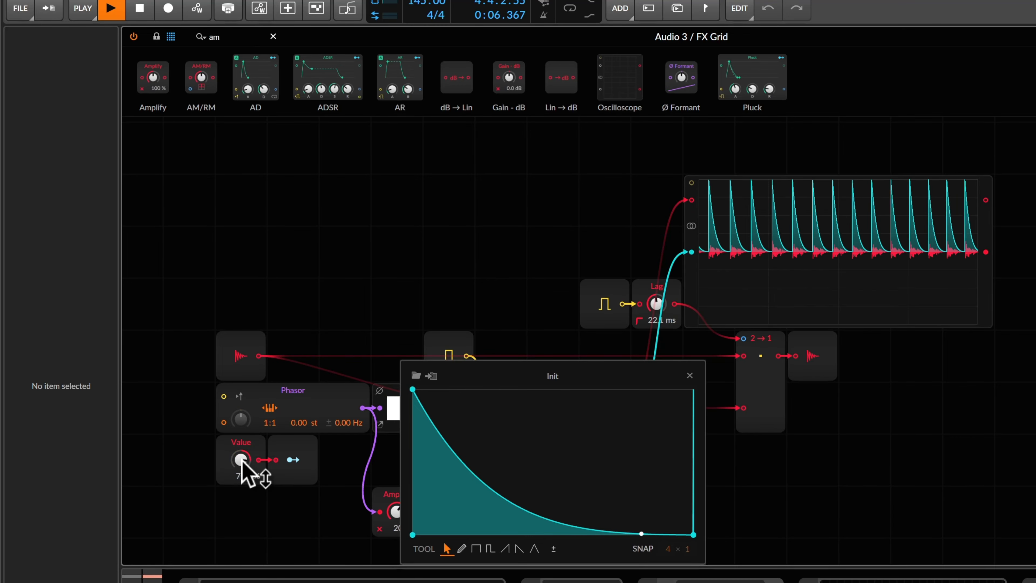
Move the 100 % point to the centre, straighten the falling slope, and add a 100 % point on each side for a trapezoid.
left_click_drag(414, 391, 554, 375)
double_click(569, 438, "alt")
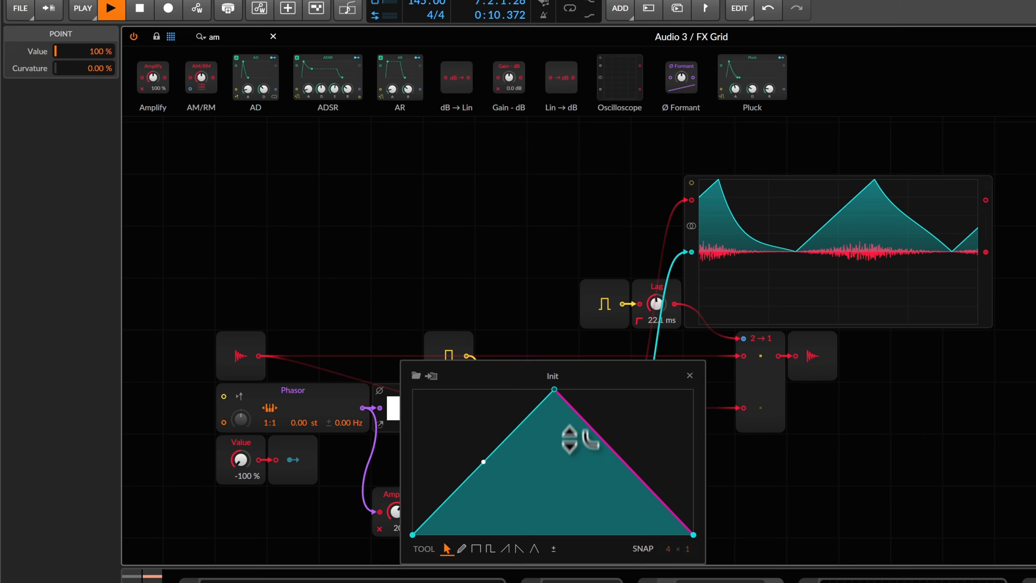
left_click(493, 455)
left_click_drag(493, 456, 449, 387)
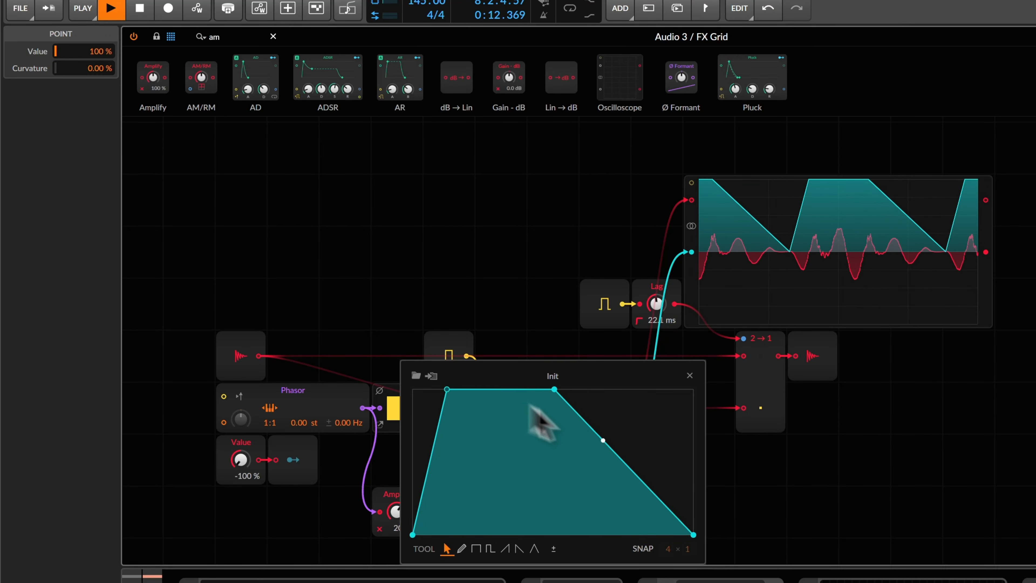
left_click(595, 430)
left_click_drag(596, 430, 665, 365)
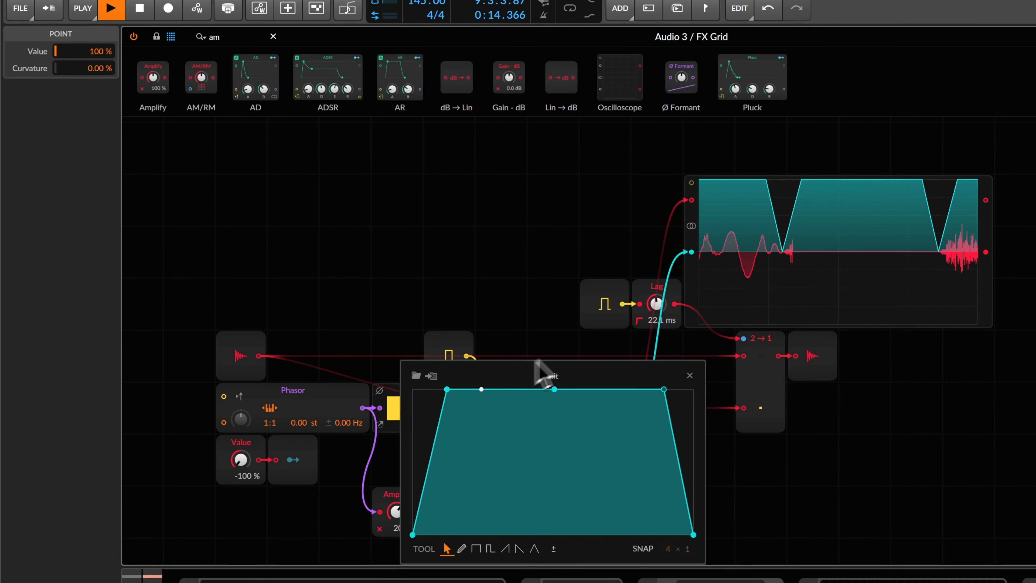
Widen the trapezoid's plateau by moving its outer 100 % points closer to the edges, and close the curve editor.
left_click(600, 389)
left_click_drag(455, 399, 440, 394)
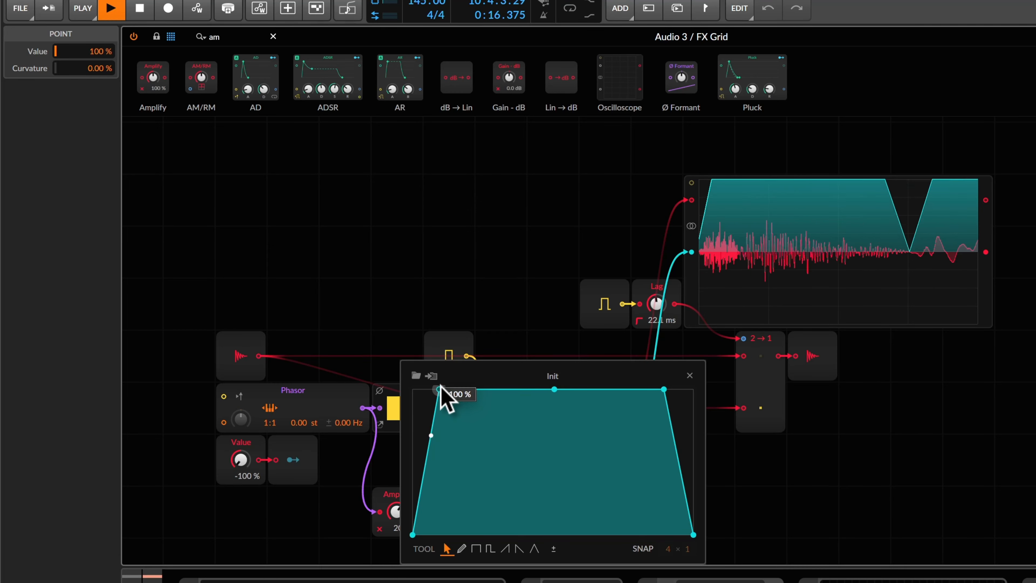
double_click(599, 390)
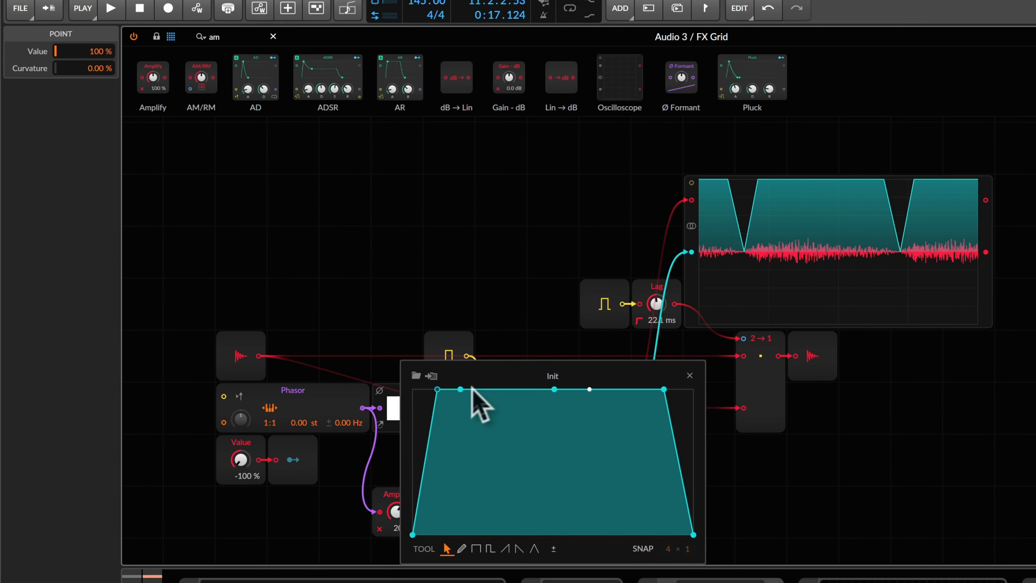
left_click_drag(441, 393, 430, 389)
left_click_drag(664, 390, 671, 389)
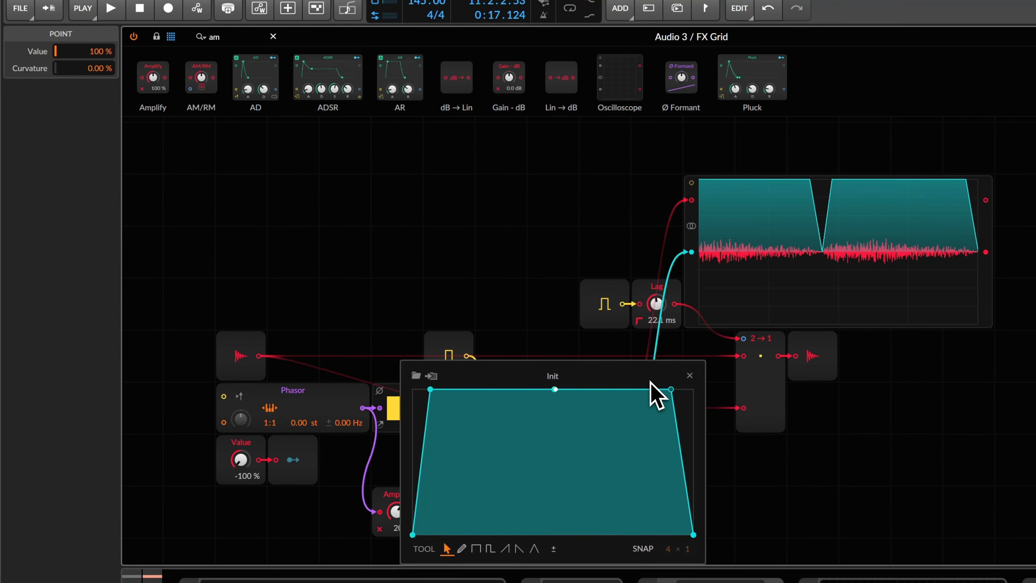
left_click(689, 374)
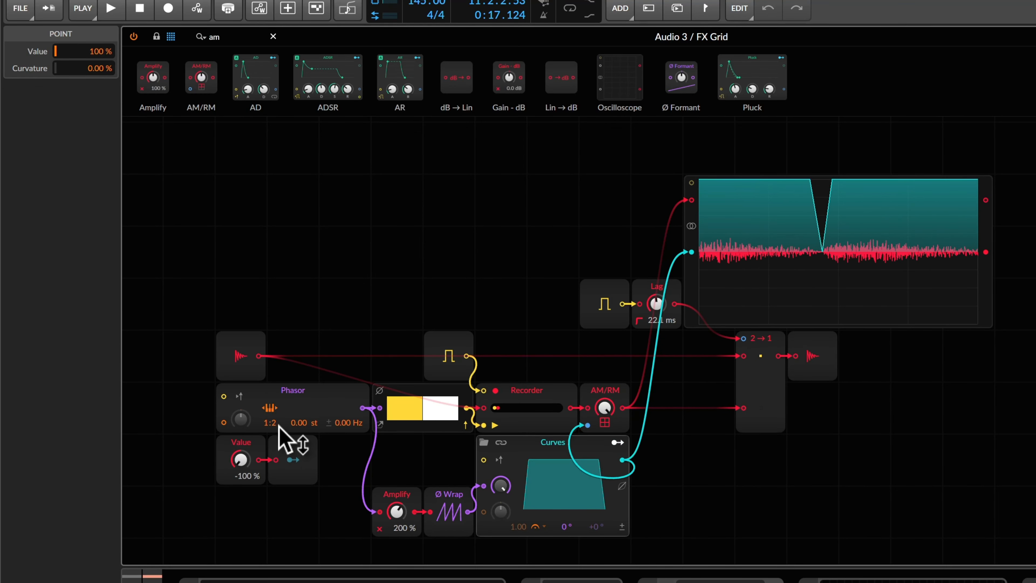
Set the Phasor's frequency ratio to 1:2 and reset the Value module to 0 %.
left_click_drag(274, 432, 277, 436)
double_click(251, 465)
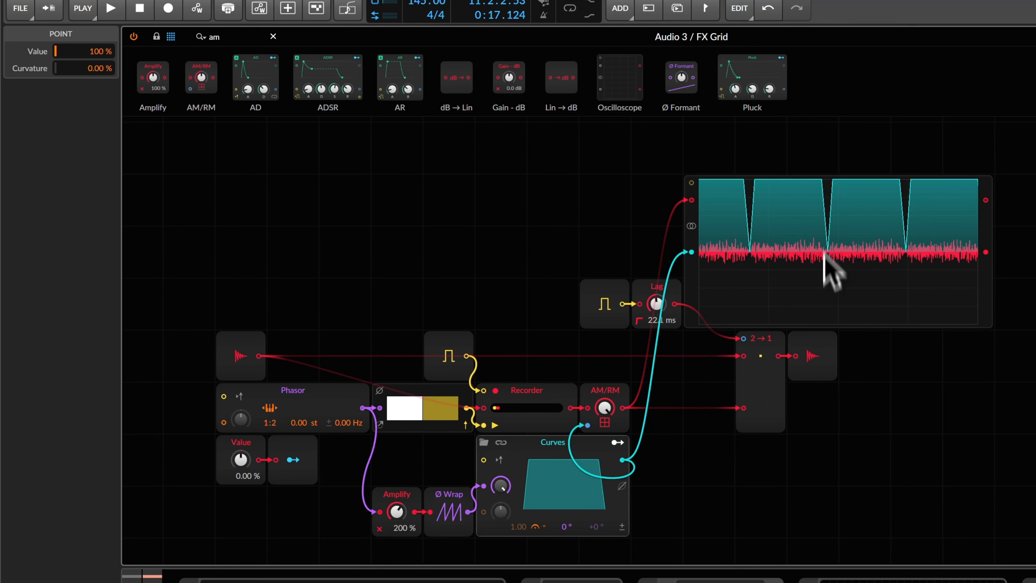
Select the Merge and Audio Out modules together and shift them one grid column farther from AM/RM.
left_click_drag(693, 143, 781, 208)
left_click(543, 451)
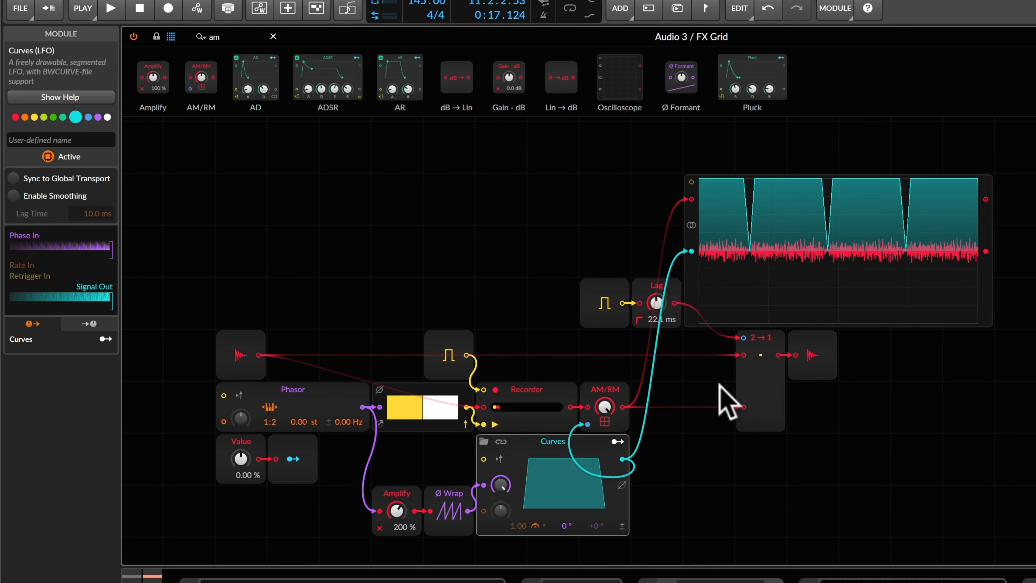
left_click_drag(701, 347, 825, 433)
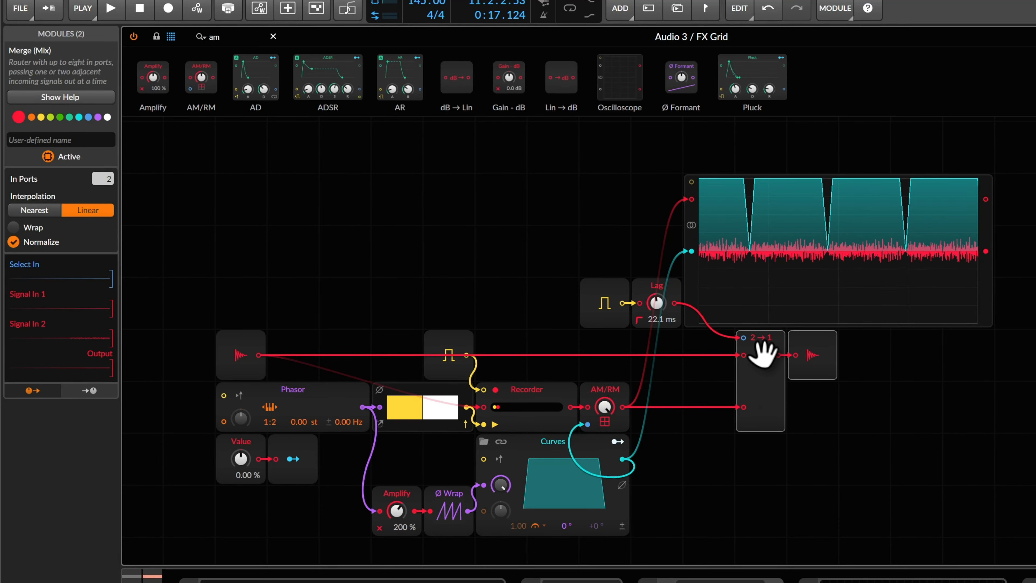
left_click_drag(759, 352, 810, 352)
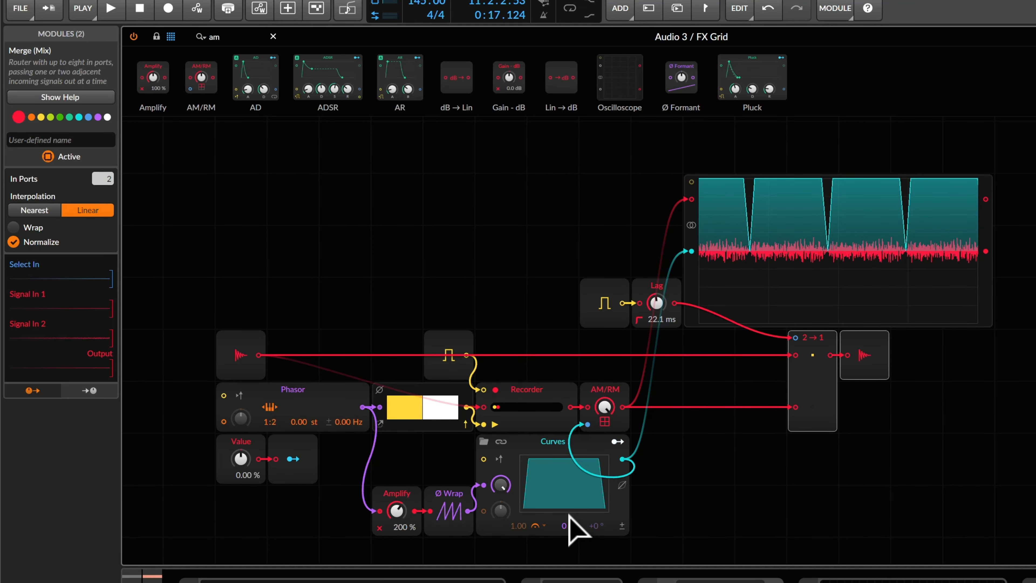
Audition the frozen pitch during playback by sweeping the Value module down to -100 %, and reset it to 0 %.
key("space")
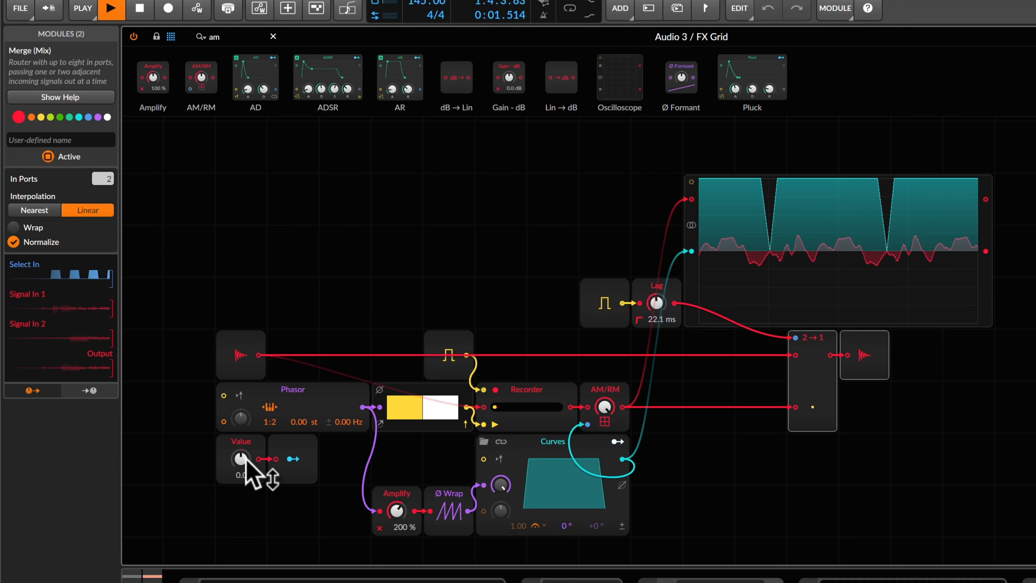
left_click_drag(247, 473, 245, 471)
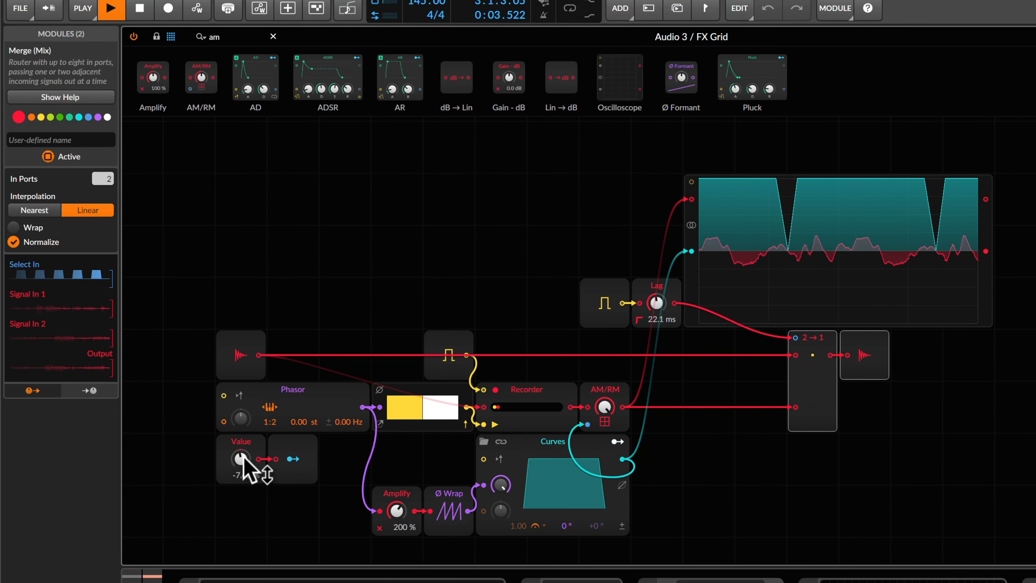
left_click_drag(243, 459, 237, 481)
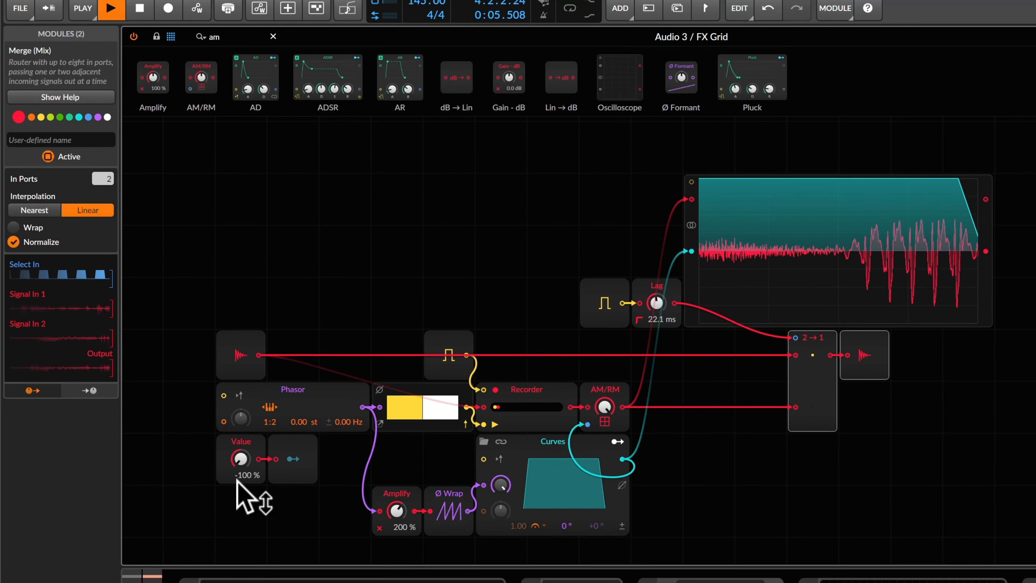
double_click(243, 469)
Move the Audio Out module one grid column away from Merge to leave a free slot between them.
left_click(877, 343)
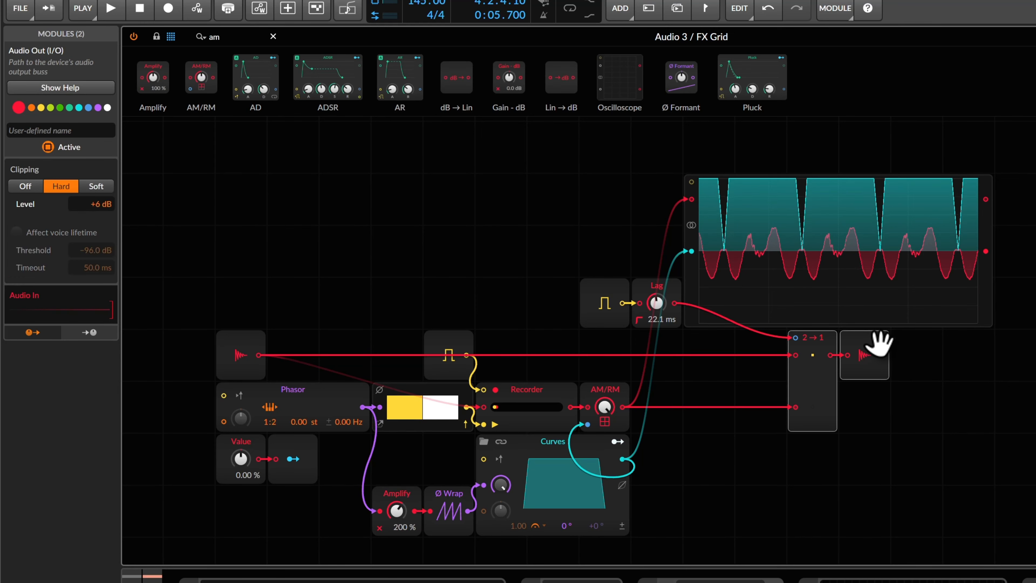
left_click(885, 343)
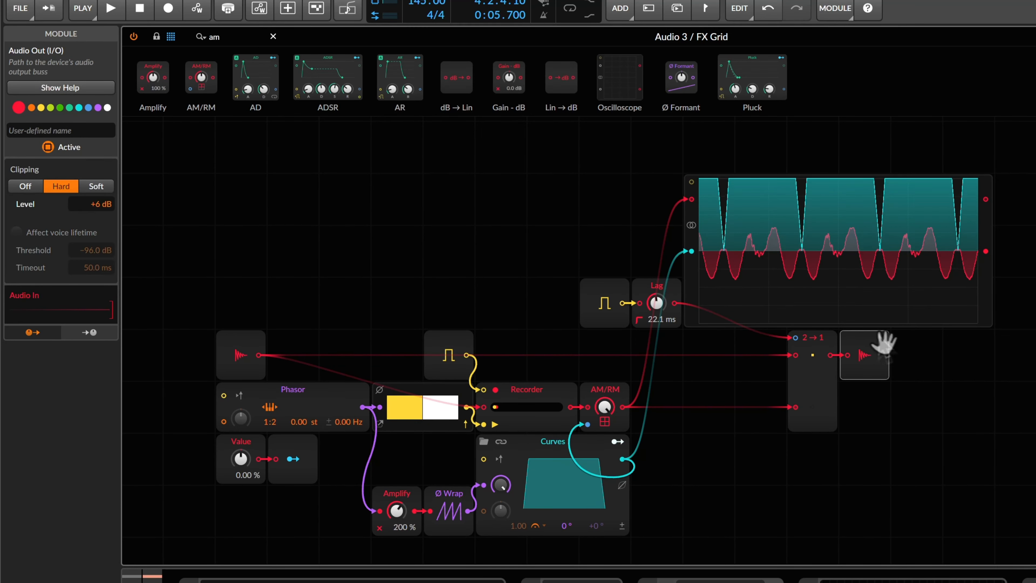
left_click_drag(884, 344, 897, 337)
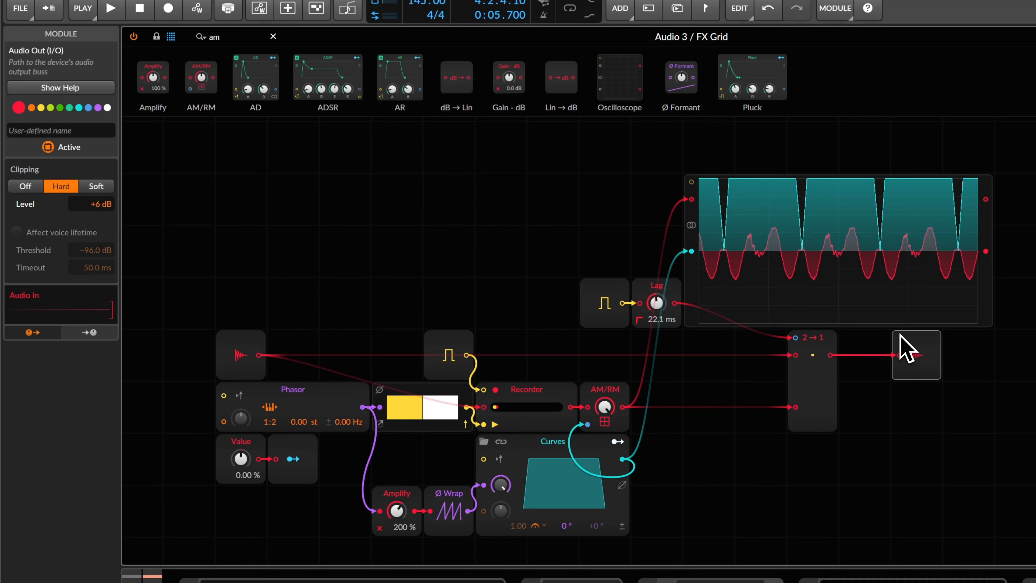
Try the FX Grid's Voice Stacking with 2 and 4 voices, and return it to 2.
left_click(890, 401)
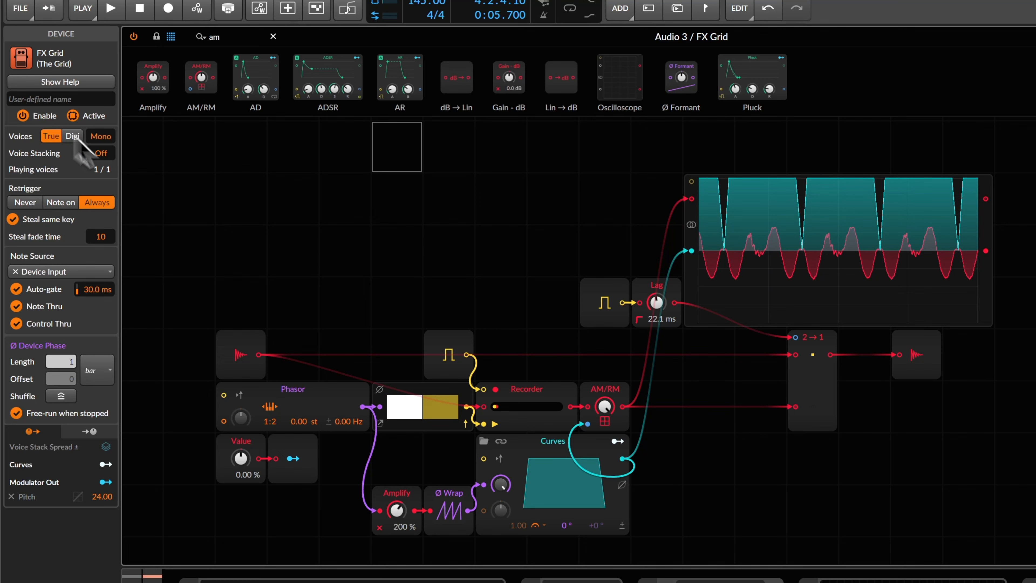
mouse_move(104, 162)
left_mouse_down()
mouse_move(104, 147)
mouse_move(135, 163)
mouse_move(109, 155)
left_mouse_up()
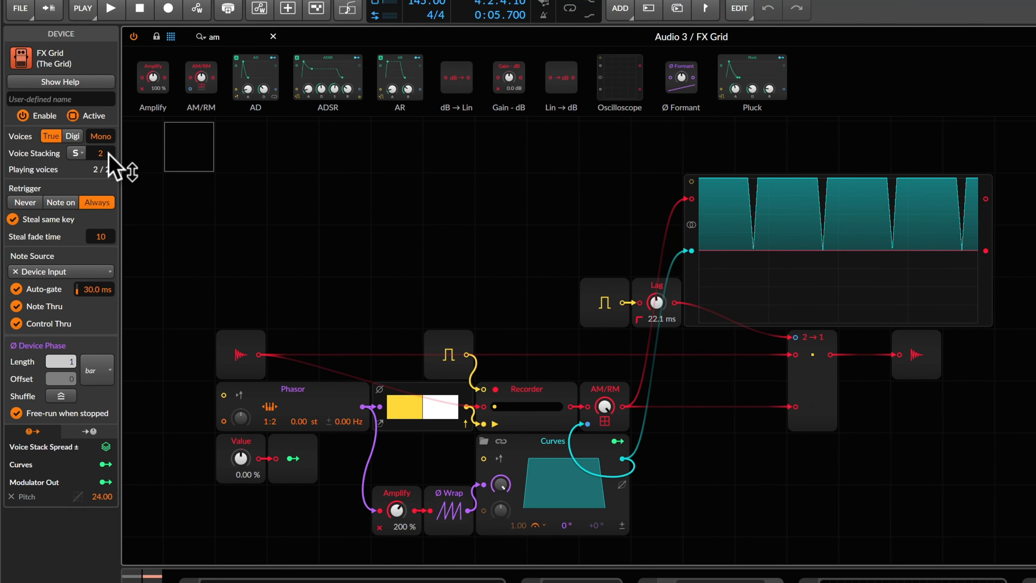
scroll(109, 155, "up", 2)
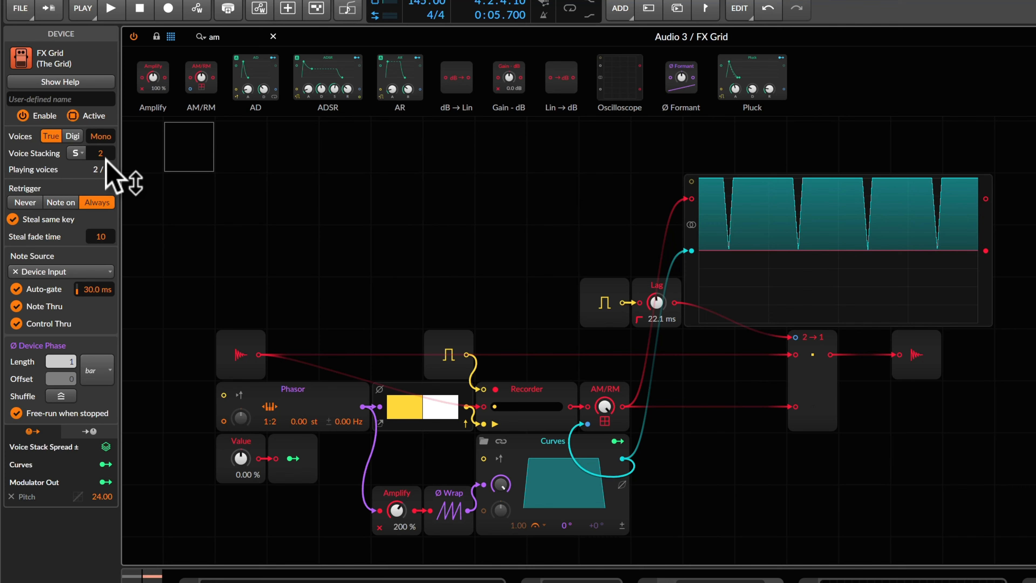
left_click_drag(105, 159, 105, 157)
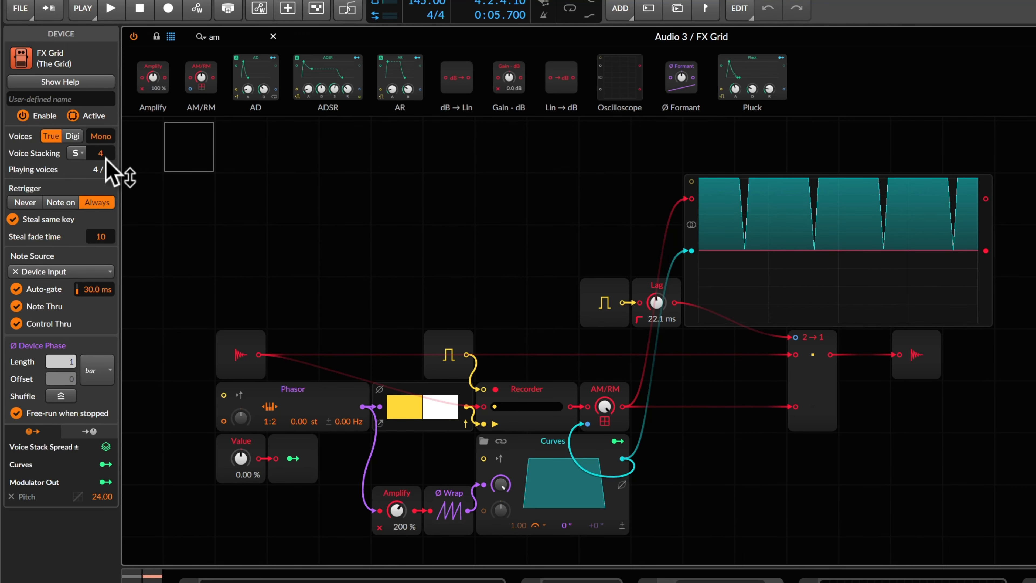
left_click_drag(105, 158, 105, 153)
Audition the effect with Voice Stacking raised to 3 voices, stop playback, and switch Voice Stacking off.
key("space")
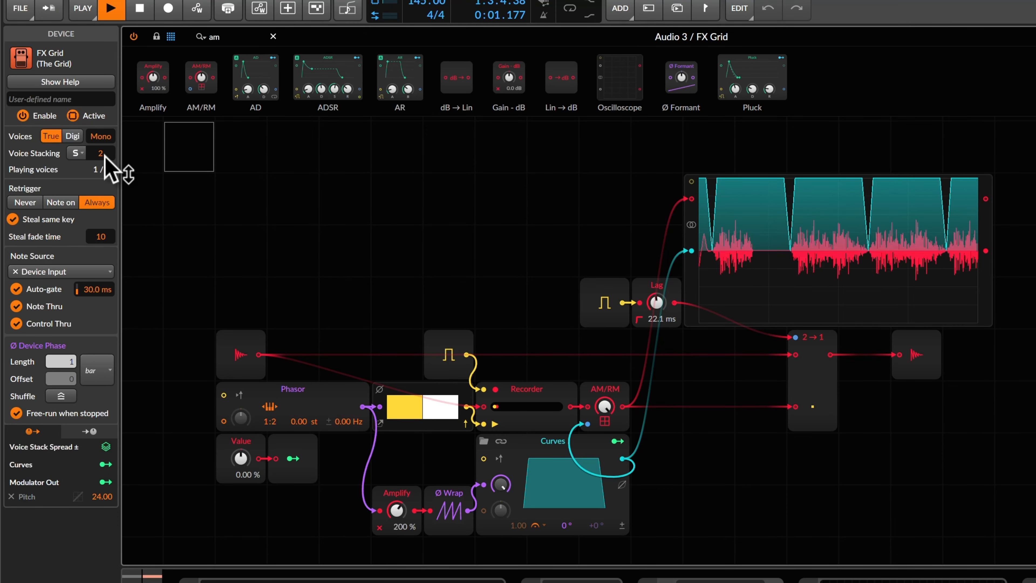
left_click_drag(104, 155, 104, 153)
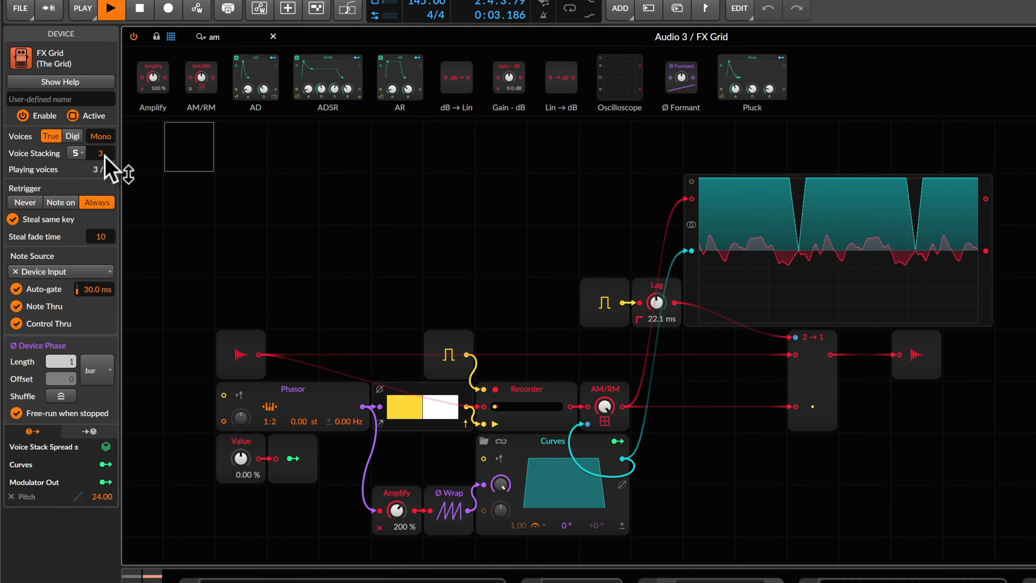
key("space")
double_click(105, 154)
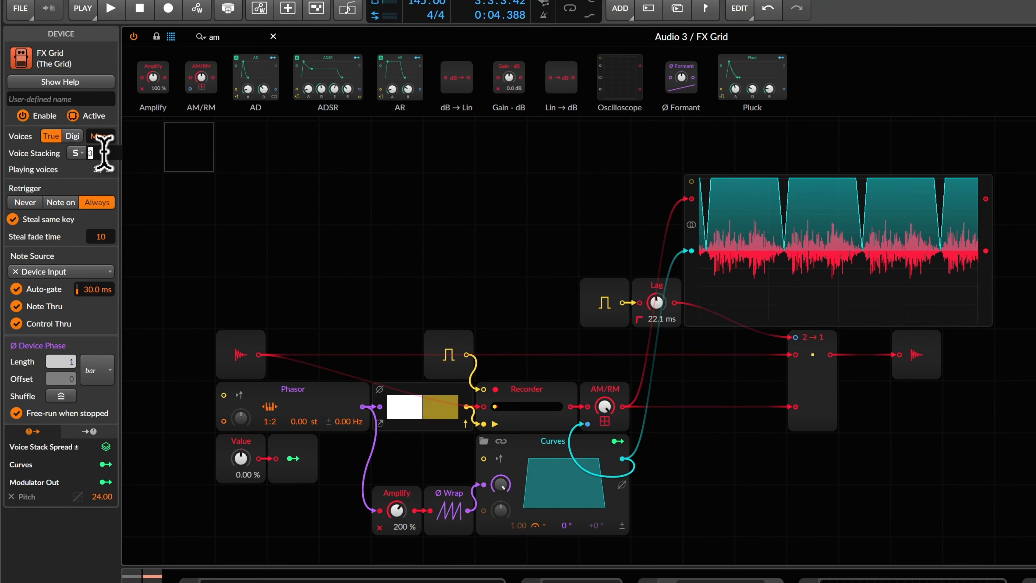
left_click(88, 171)
left_click_drag(106, 154, 106, 158)
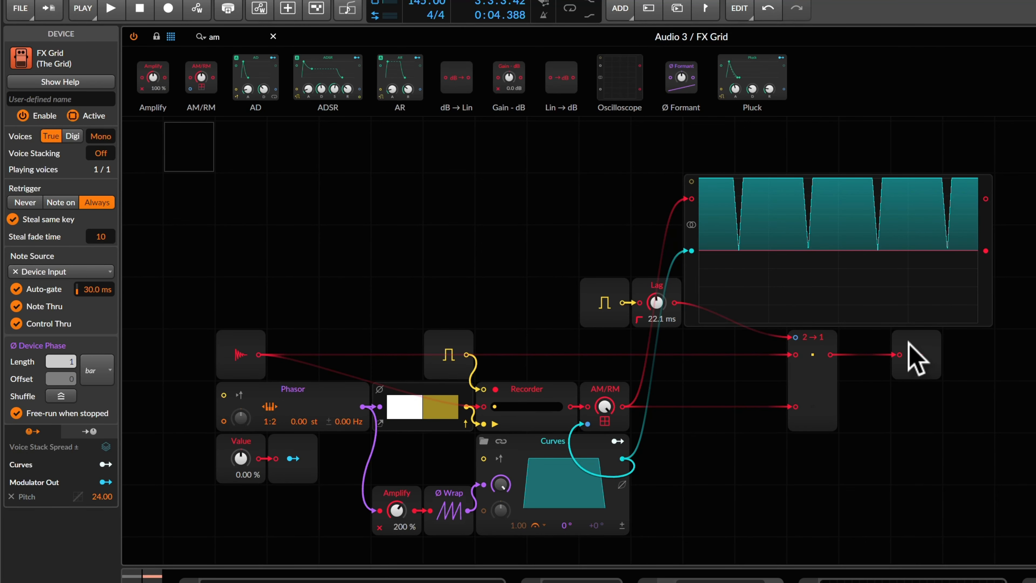
Search the module library for "st" and place a Voice Stack Info module below the Merge module.
left_click(915, 354)
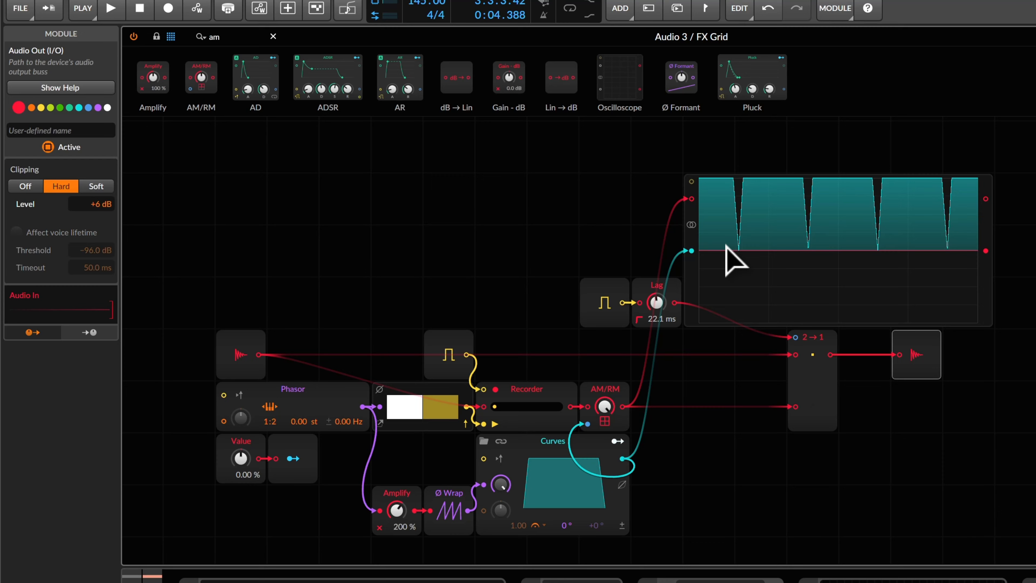
left_click(273, 36)
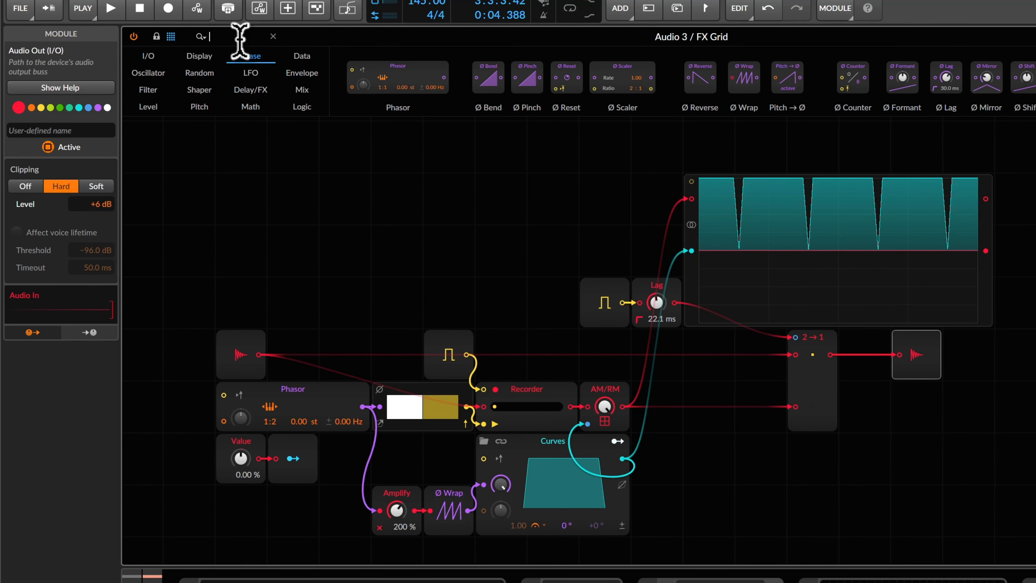
type("st")
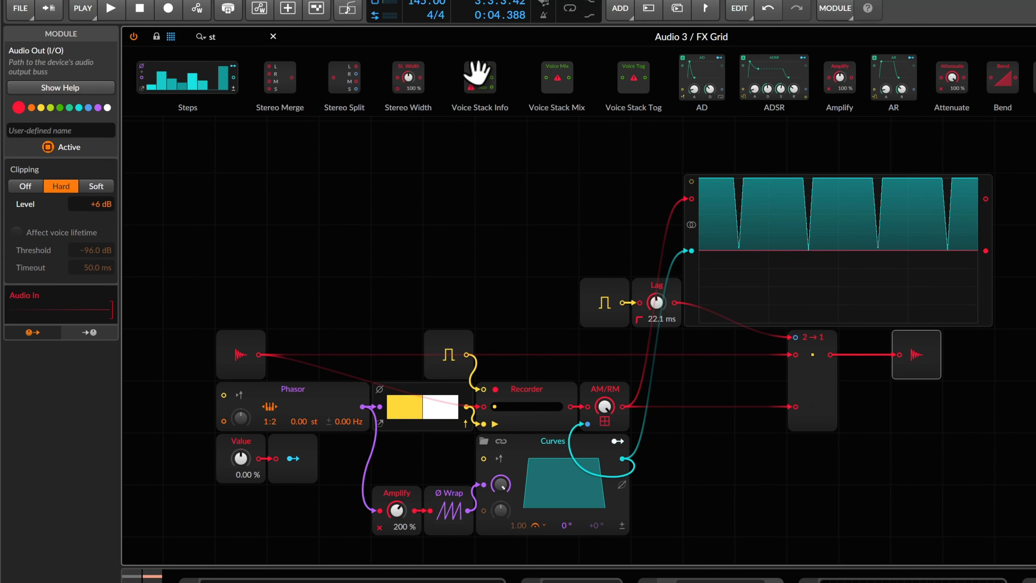
left_click_drag(477, 74, 774, 474)
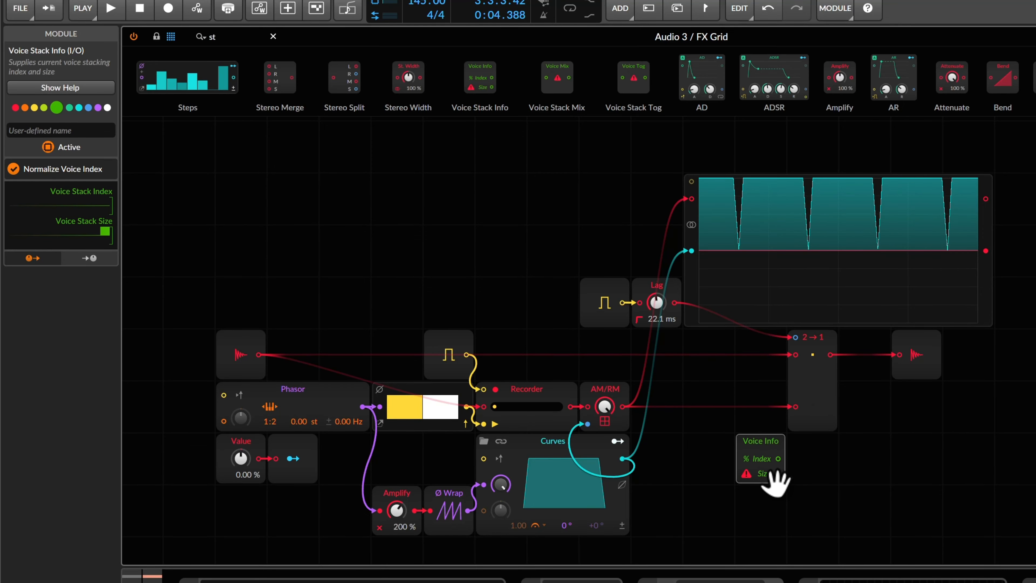
Read the help page of the Voice Stack Info module and close it.
key("F1")
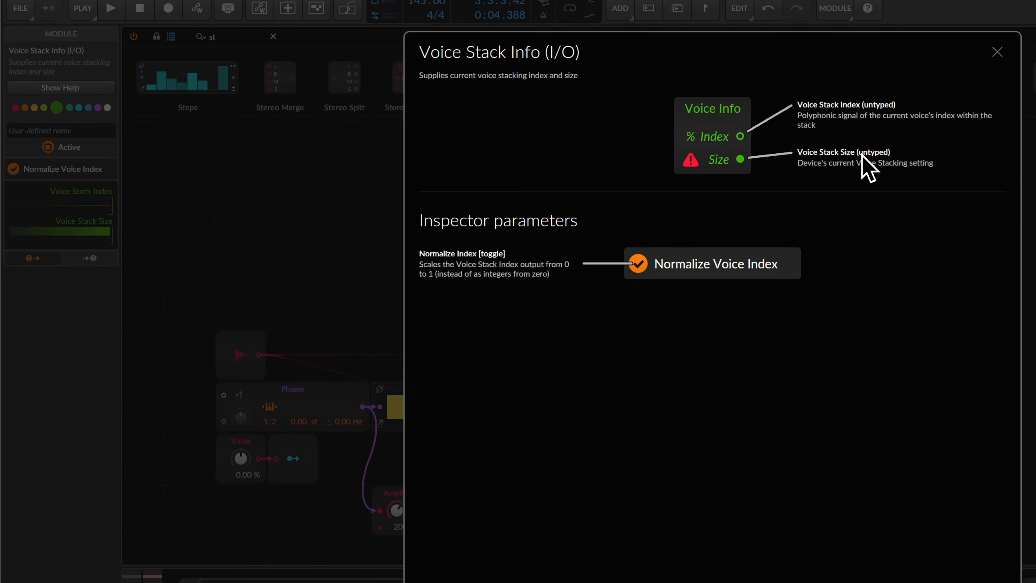
key("F1")
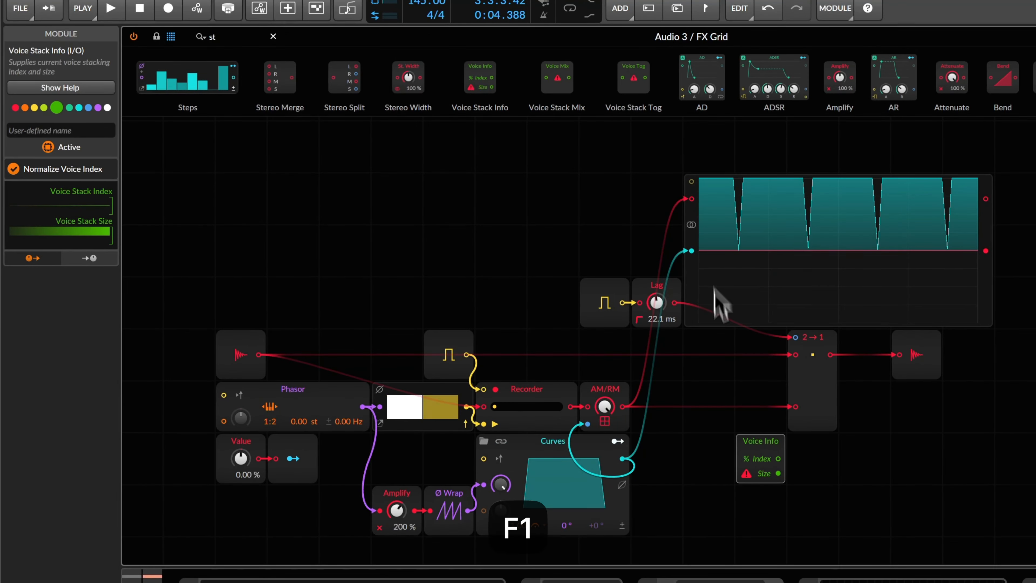
Insert a Value Readout display beside Voice Info, feed it from the Index output, and play the project briefly.
right_click(830, 446)
mouse_move(889, 498)
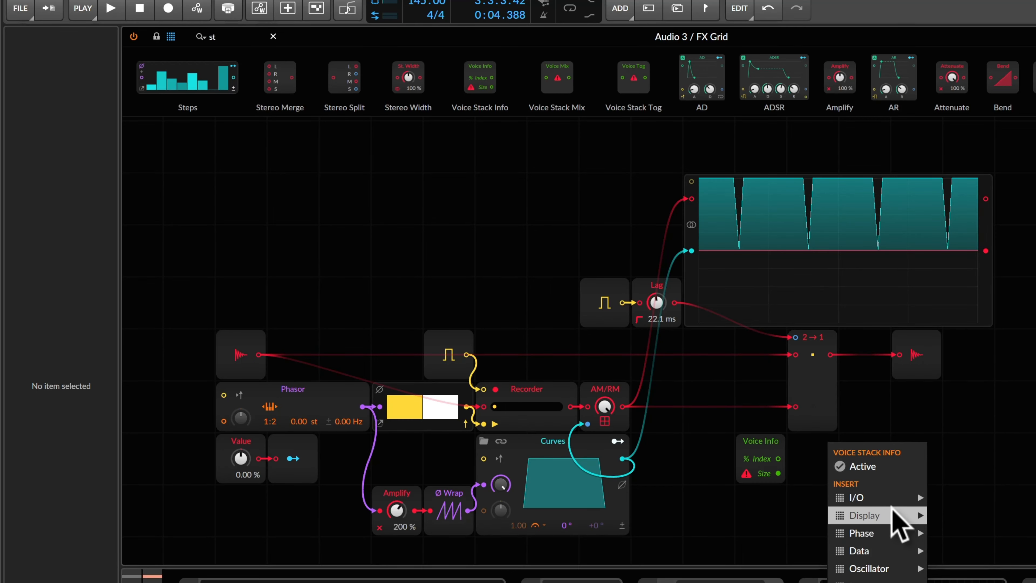
left_click(938, 582)
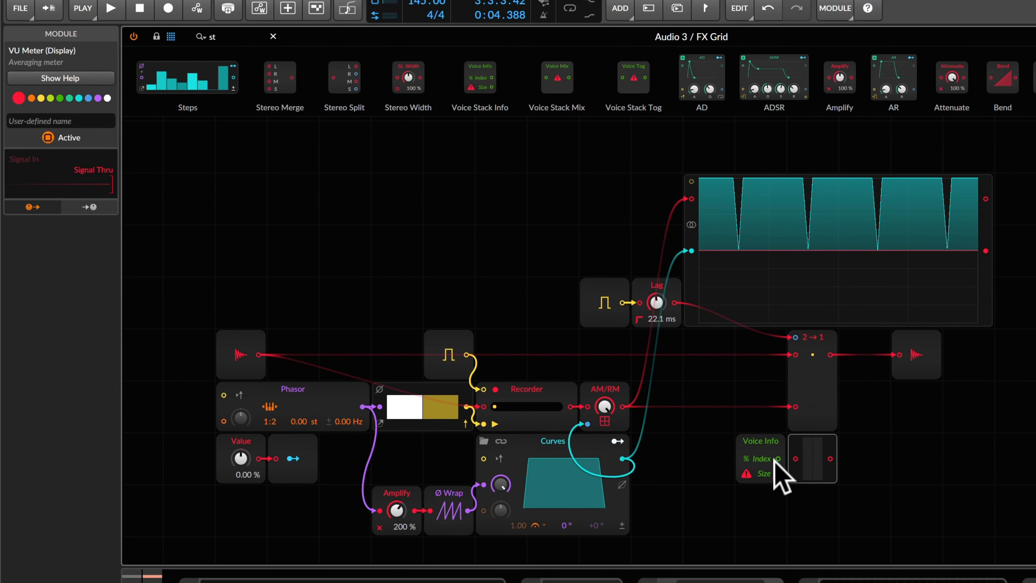
right_click(797, 447)
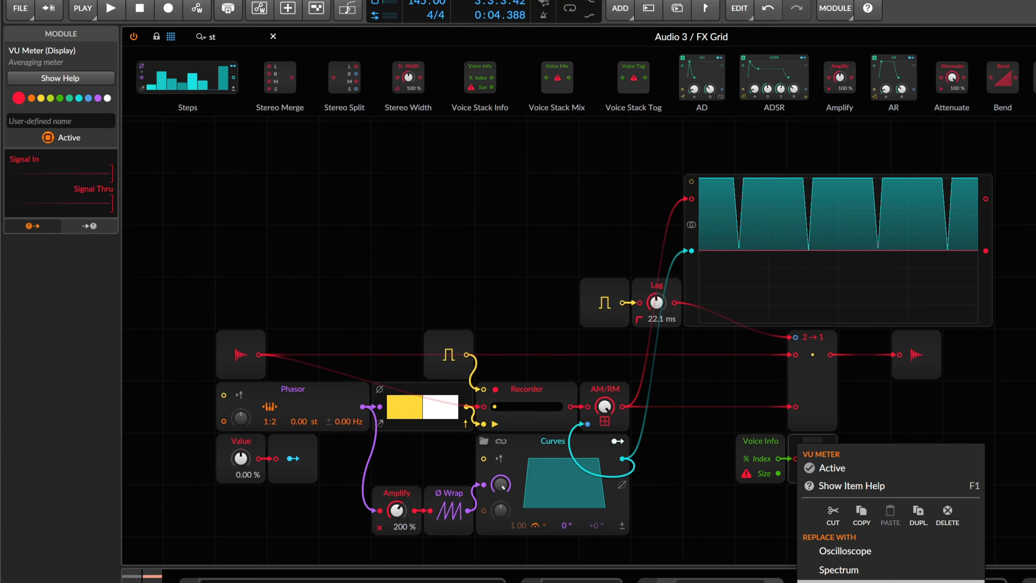
left_click(866, 579)
key("space")
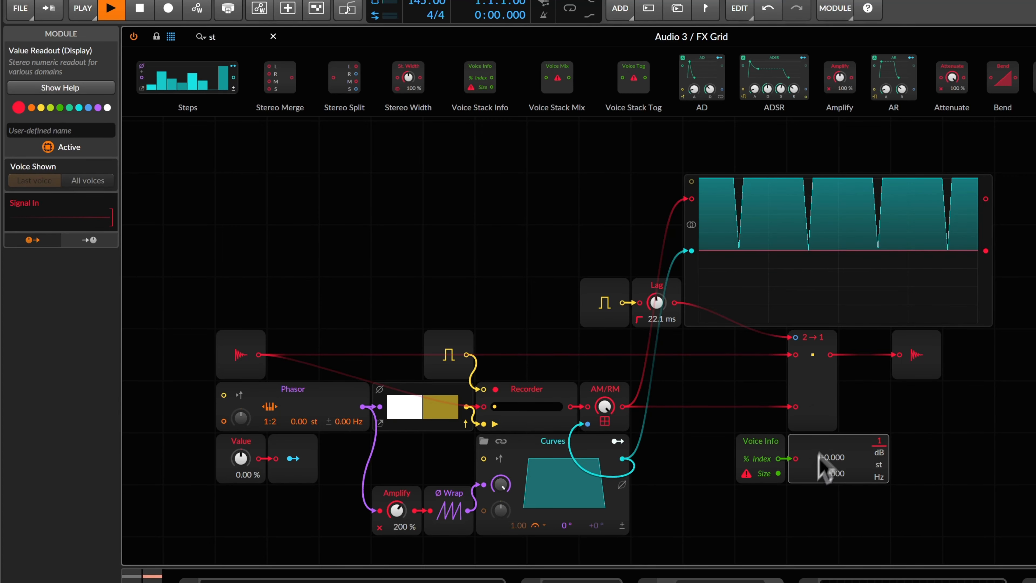
key("space")
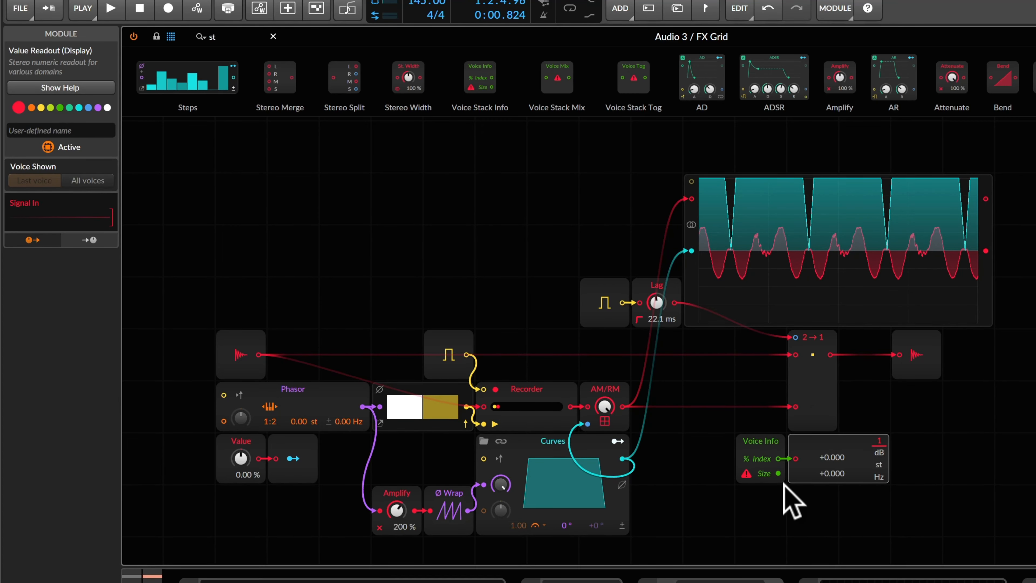
Feed the Value Readout from Voice Info's Size output and test it with Voice Stacking at 5 and at Off.
left_click_drag(778, 473, 796, 465)
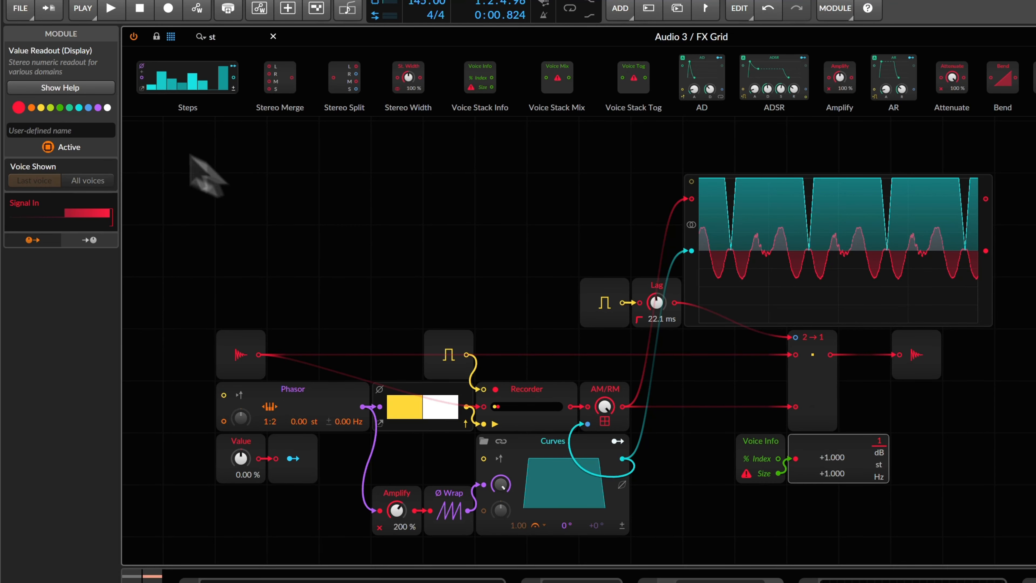
left_click(141, 188)
left_click_drag(101, 159, 101, 158)
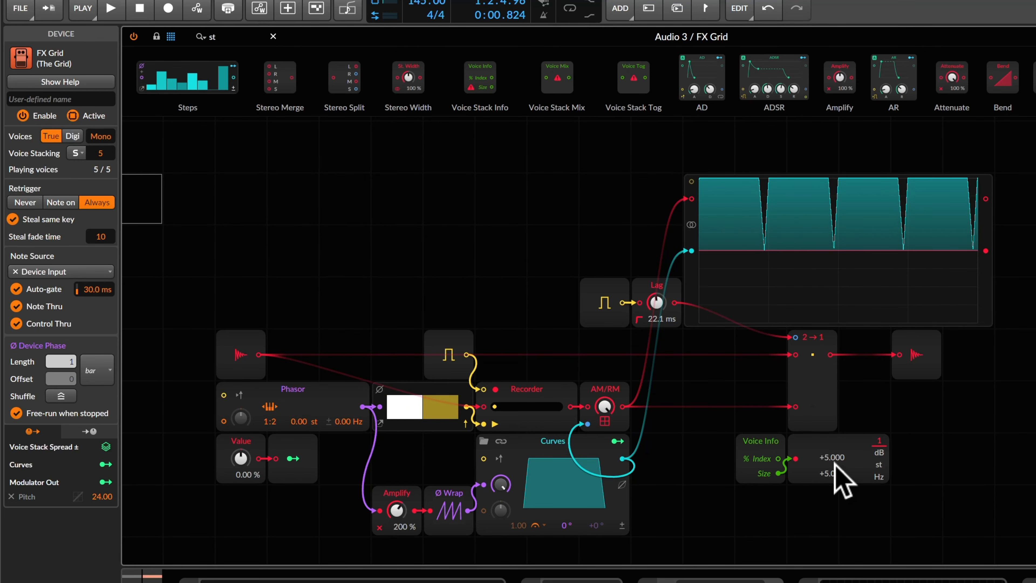
left_click(833, 453)
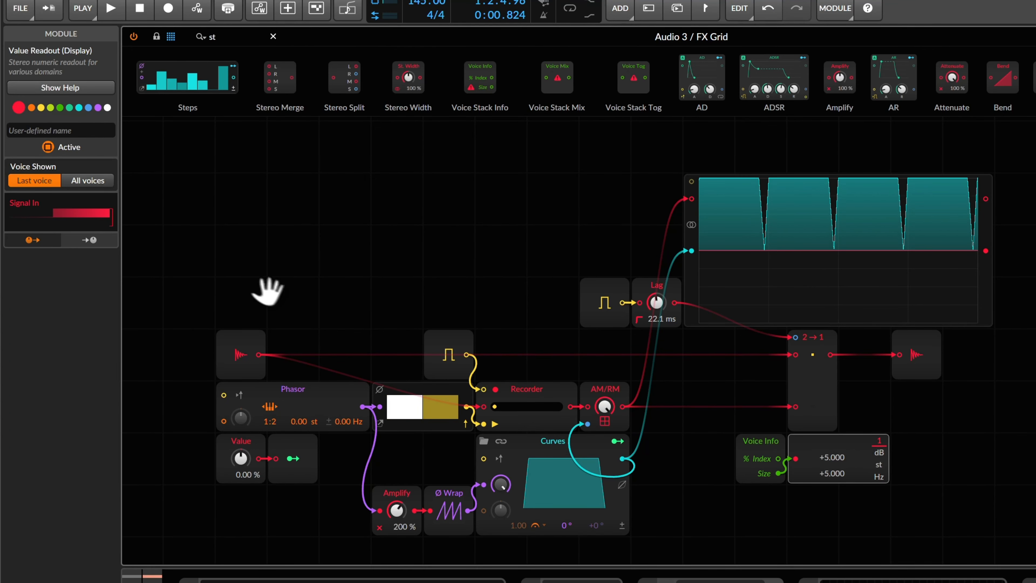
left_click(422, 245)
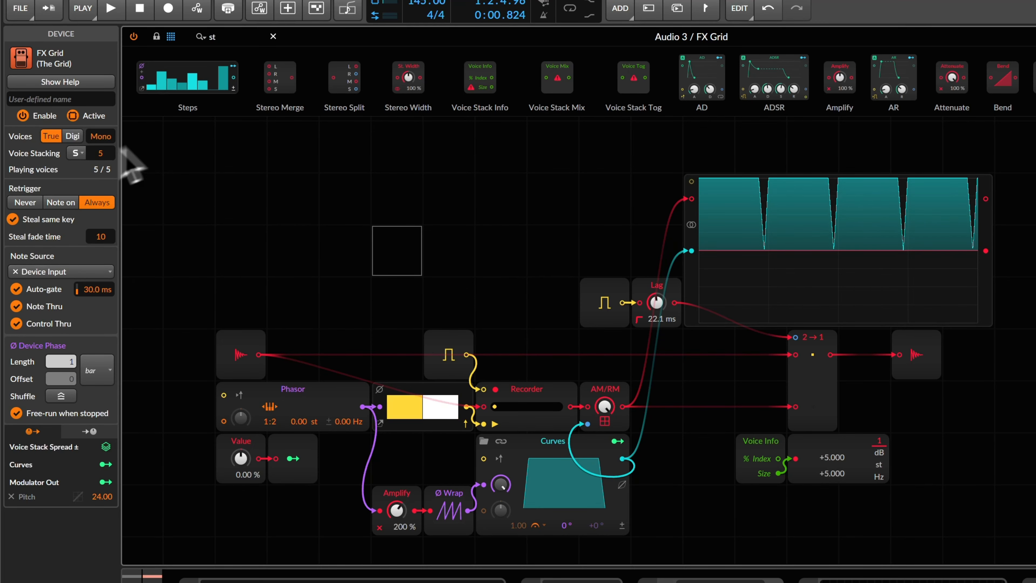
left_click_drag(102, 157, 100, 159)
Delete the Value Readout and move the Voice Info module next to the 2→1 module, below the output cable.
left_click(822, 478)
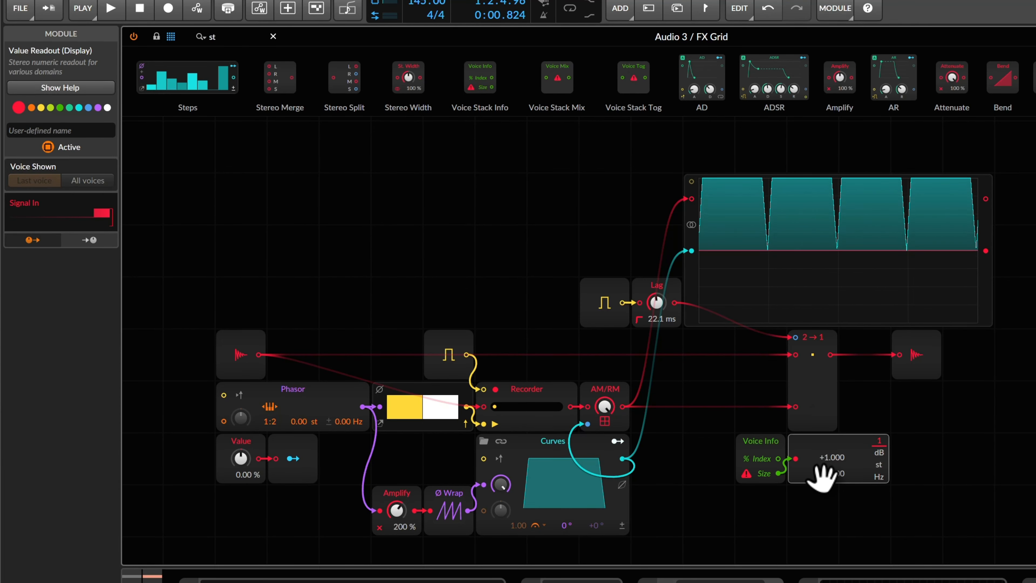
key("BackSpace")
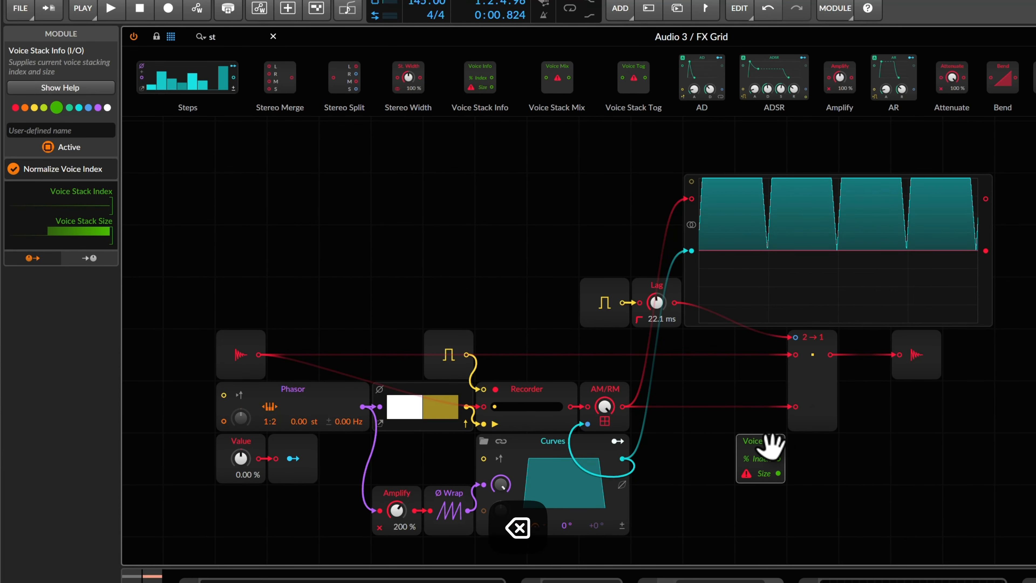
left_click_drag(791, 449, 867, 423)
Insert a Divide module between the 2→1 module and the audio output, with Voice Info's Size as its divisor.
left_click(312, 140)
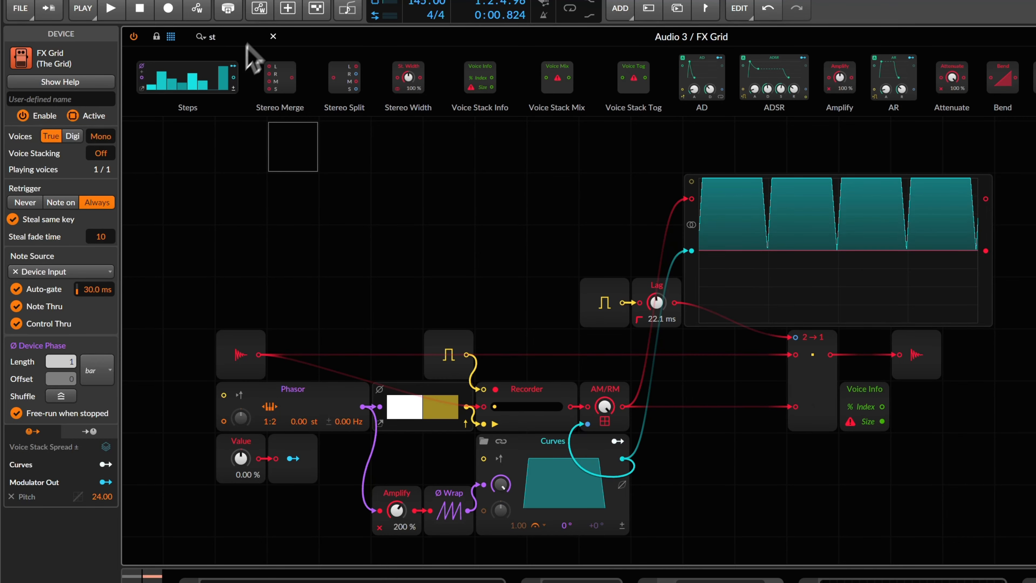
left_click(273, 36)
left_click(253, 106)
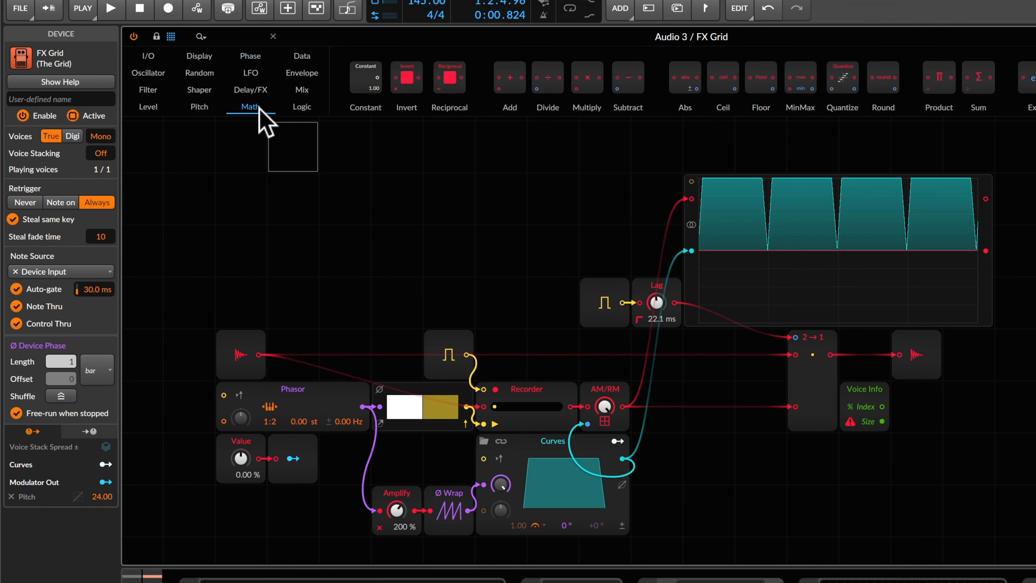
left_click_drag(551, 68, 832, 357)
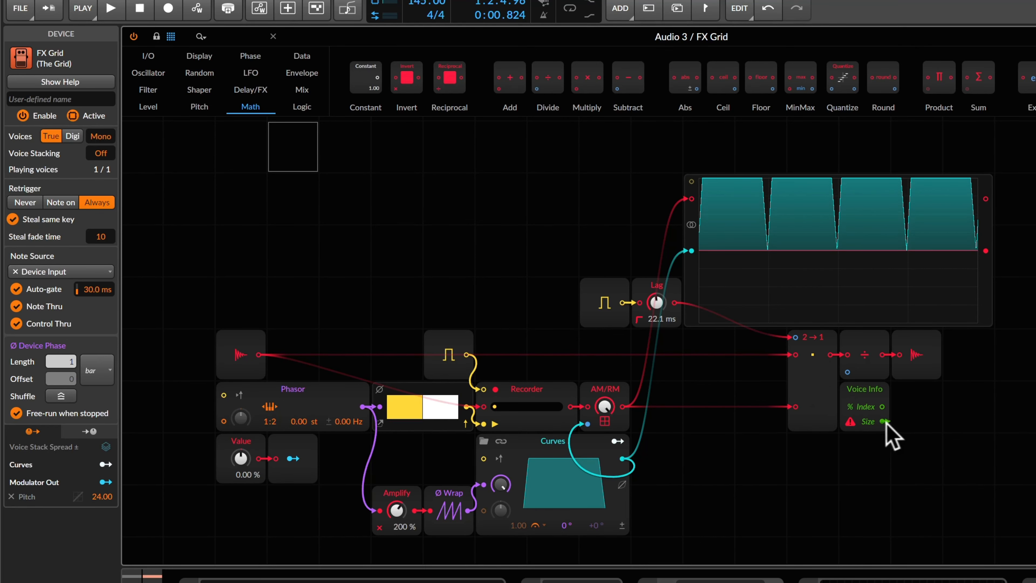
left_click_drag(885, 422, 848, 372)
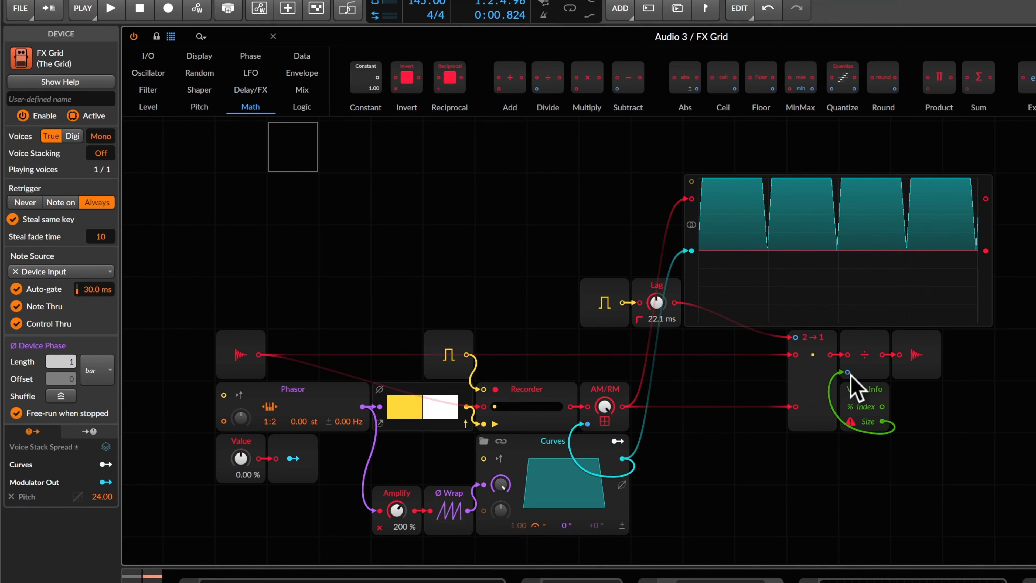
Play the project and audition the patch while varying the FX Grid's Voice Stacking count.
left_click(864, 391)
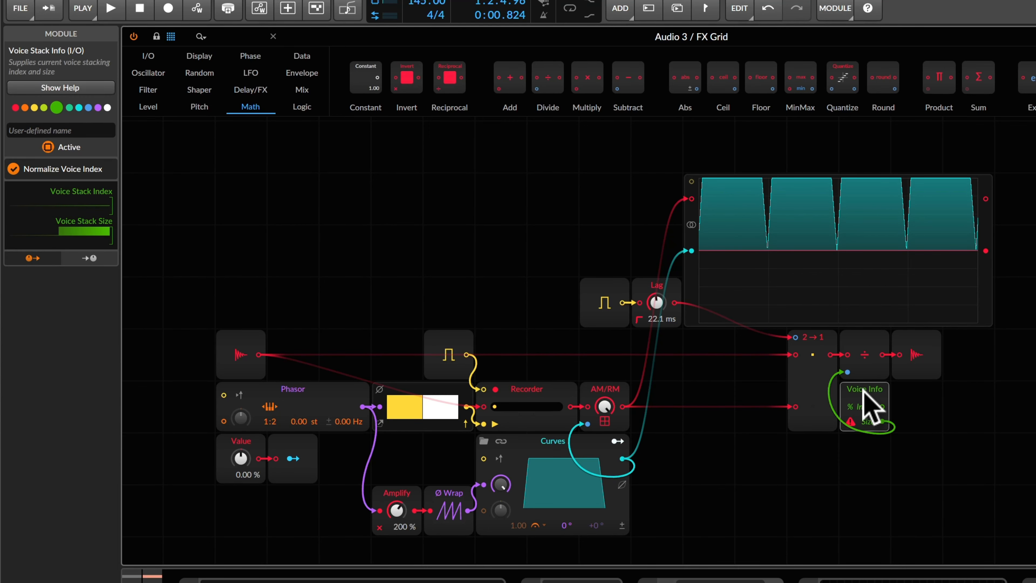
left_click(362, 193)
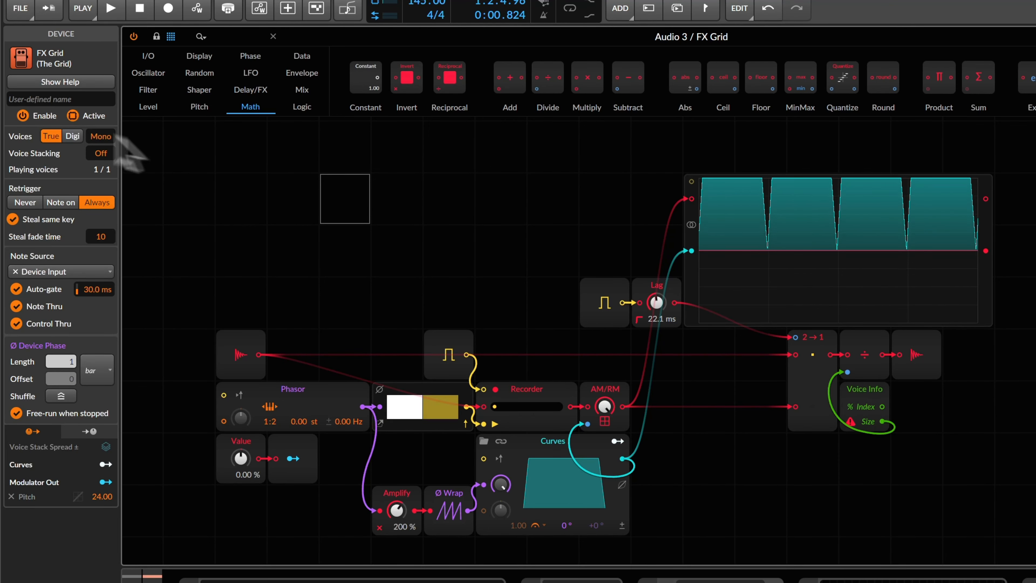
key("space")
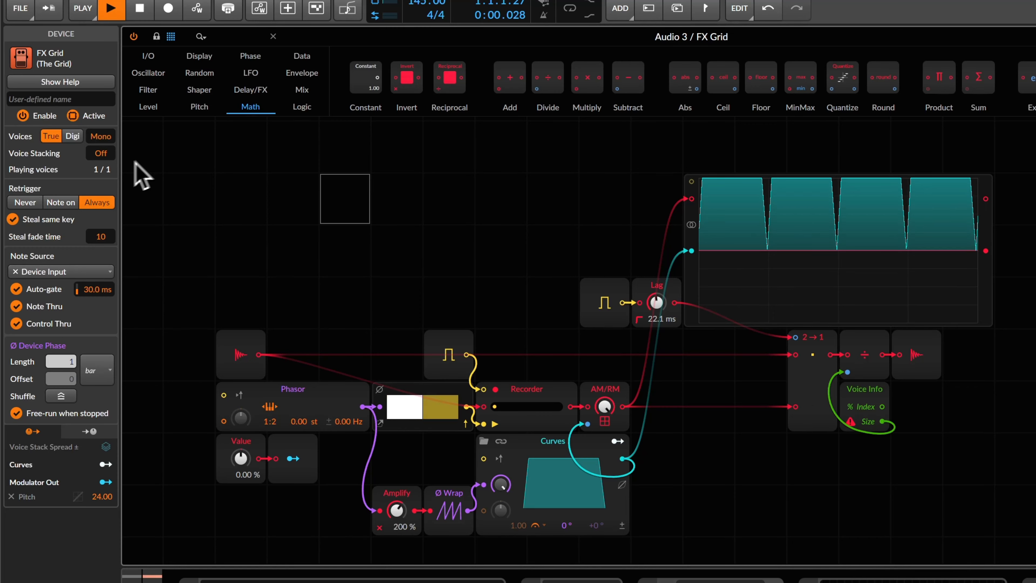
left_click_drag(105, 160, 103, 162)
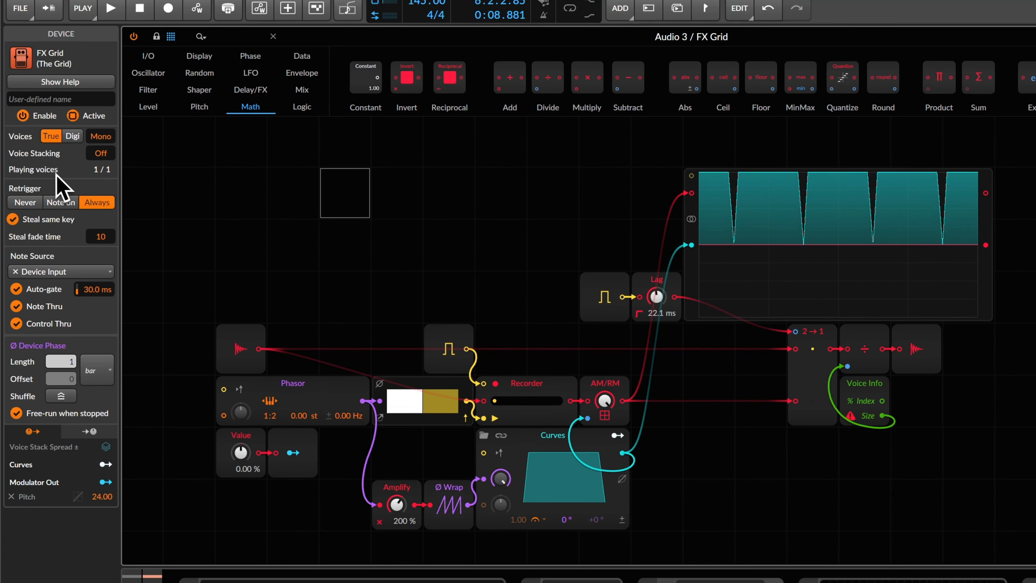
Set the FX Grid's Voice Stacking to 2.
scroll(342, 241, "down", 1)
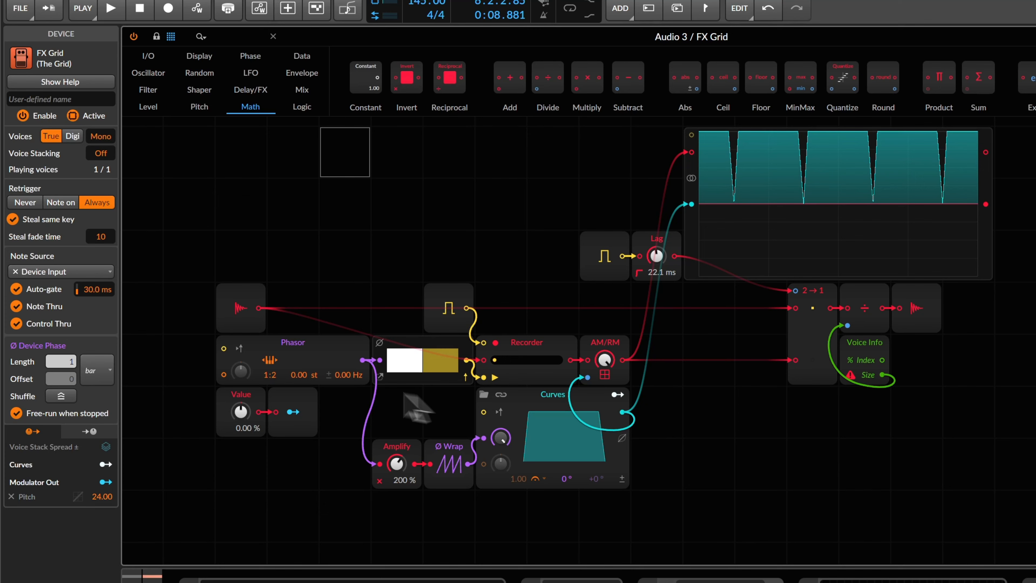
left_click(105, 155)
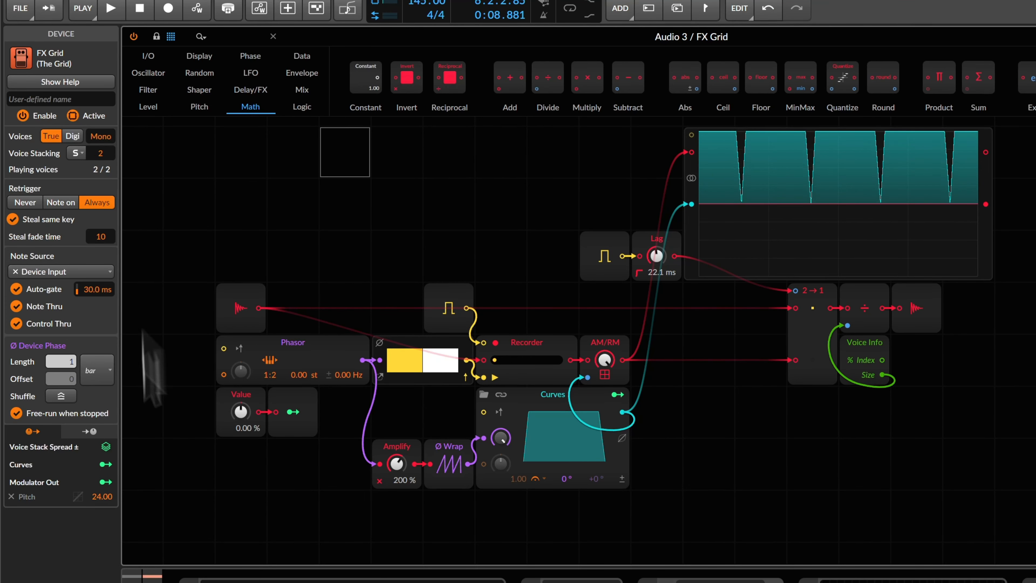
Duplicate the Value and Modulator Out pair directly below the original and turn off Bipolar on the copied Value.
scroll(184, 469, "down", 2)
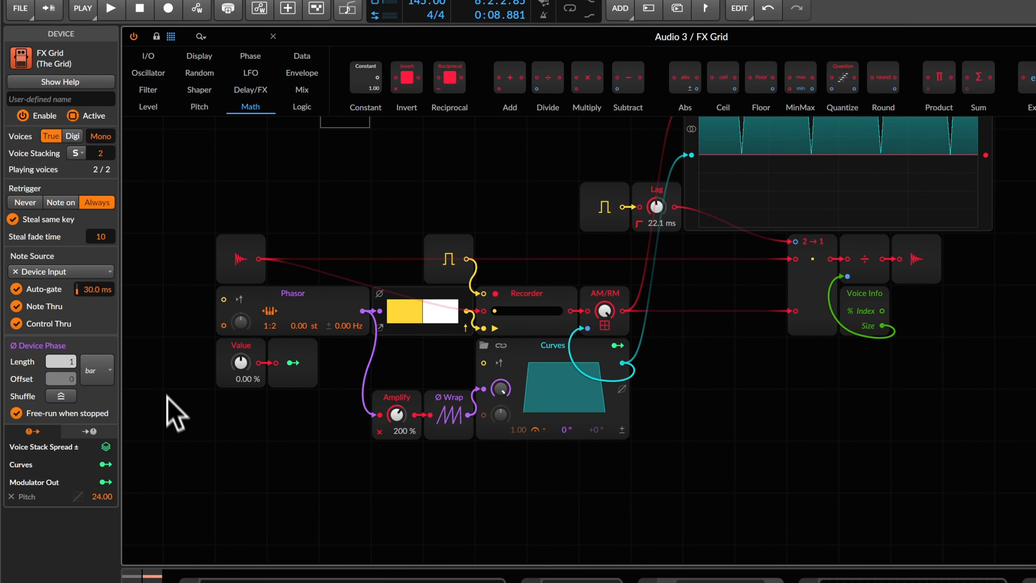
left_click_drag(185, 355, 312, 354)
key("super+d")
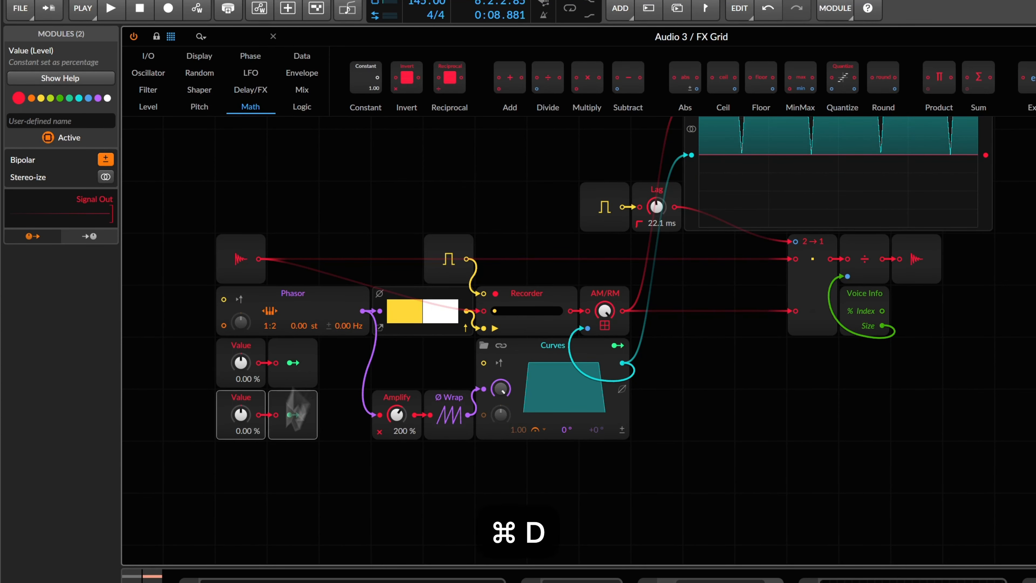
left_click(217, 418)
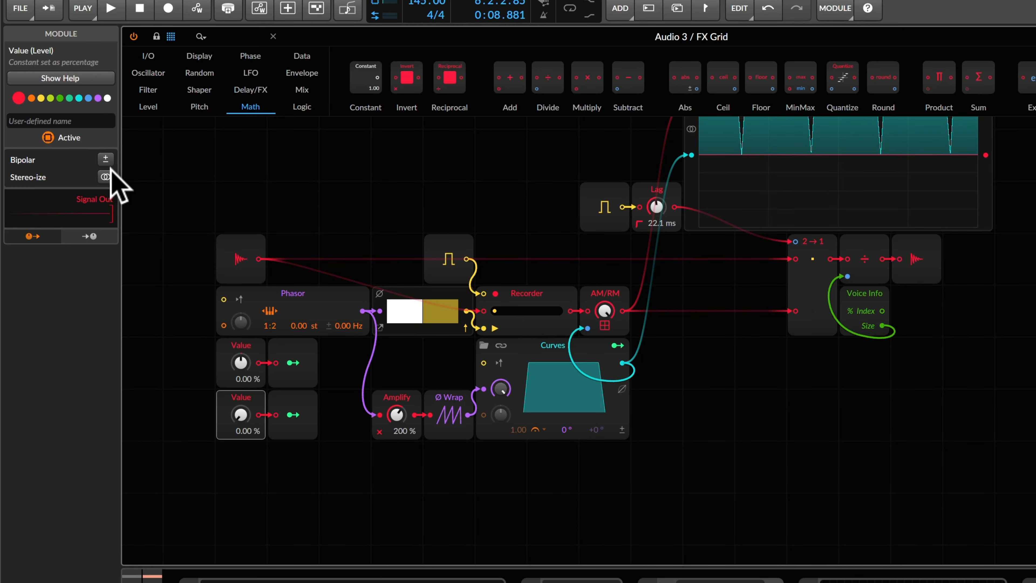
Insert an Attenuate module between the copied Value and its Modulator Out, making room for it in the chain.
left_click_drag(303, 418, 340, 416)
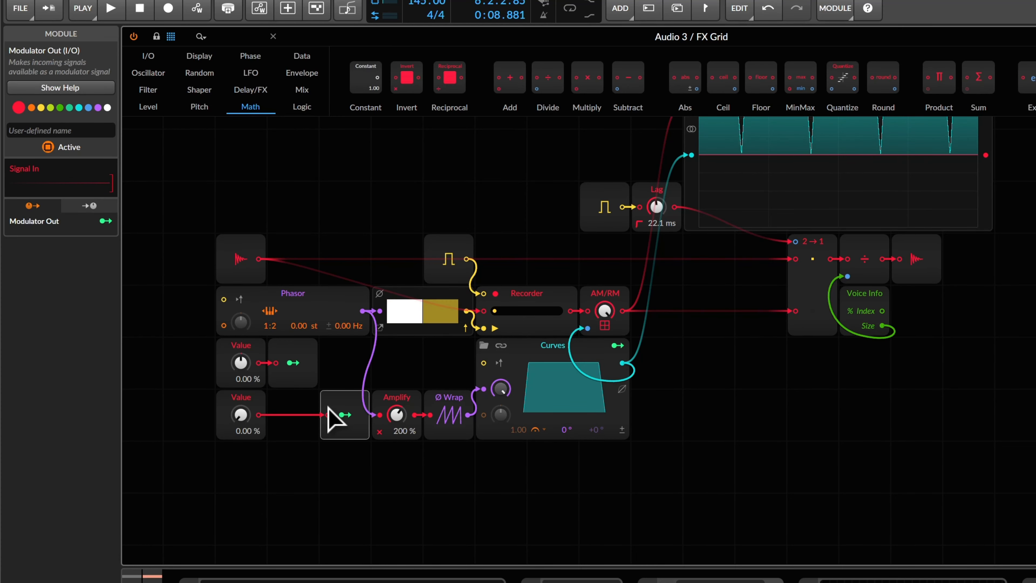
right_click(272, 482)
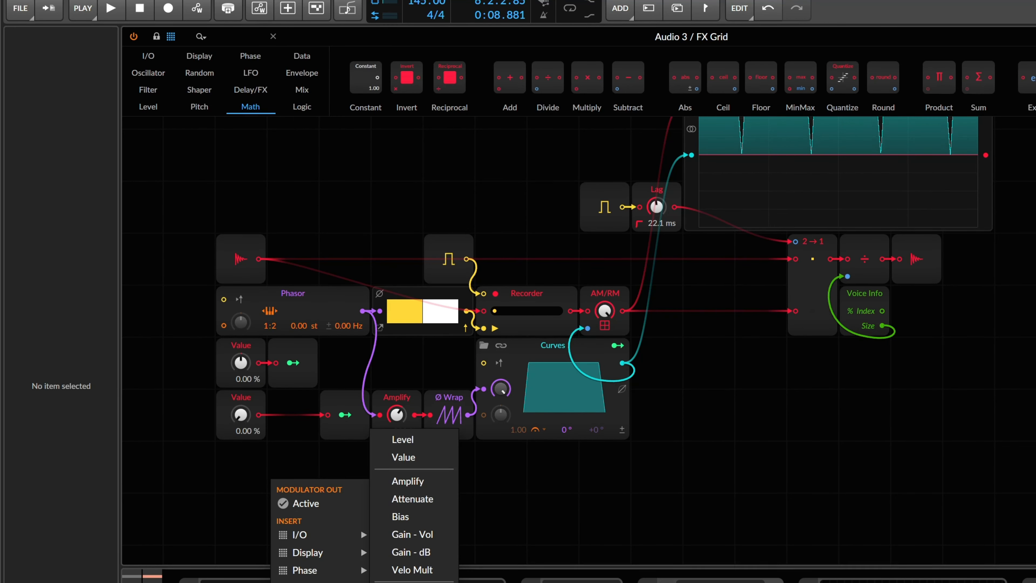
left_click(428, 497)
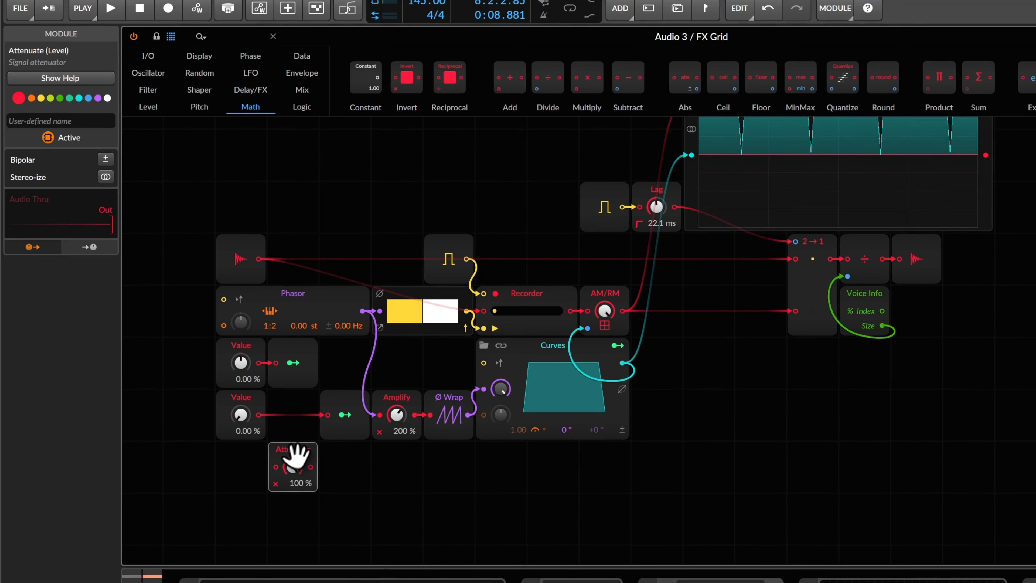
left_click_drag(296, 456, 326, 427)
Rename the upper Value module Pitch, and give the Attenuate module the name Detune and a level of 0 %.
left_click(240, 353)
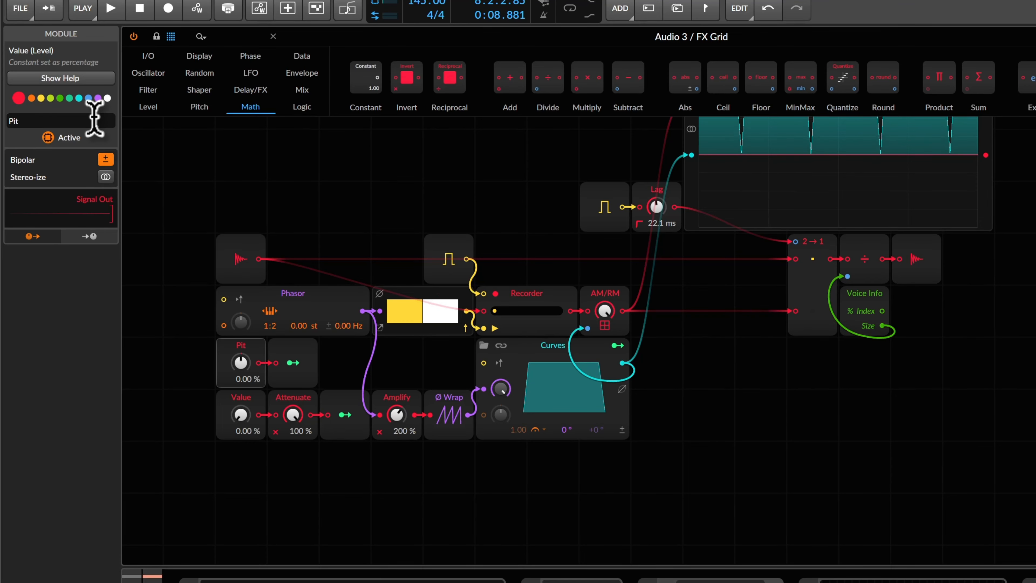
left_click(241, 401)
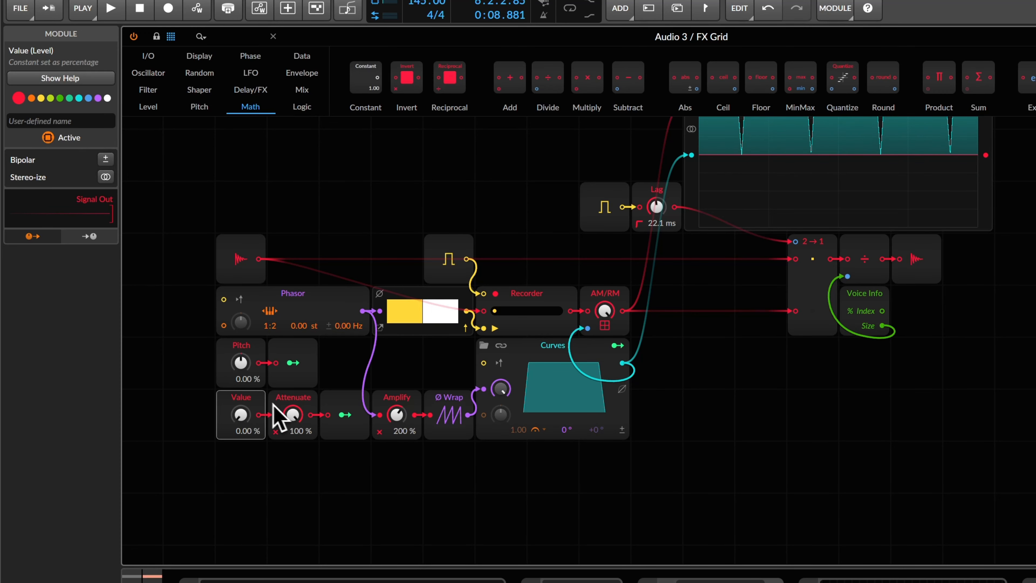
left_click_drag(290, 409, 290, 441)
left_click(292, 416)
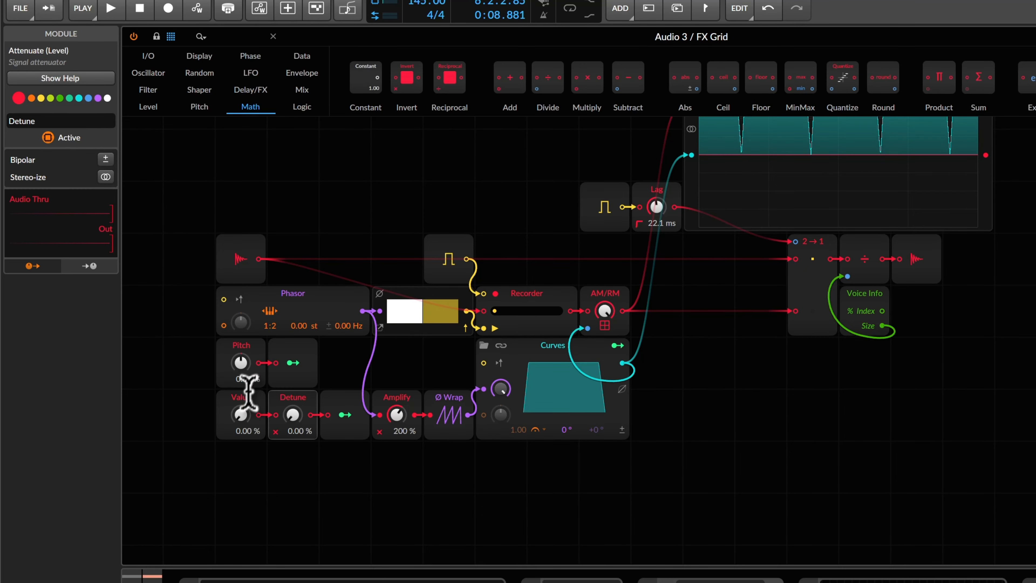
Map the Voice Stack Spread ± modulator to the lower Value knob with an amount of 100 %.
left_click(200, 433)
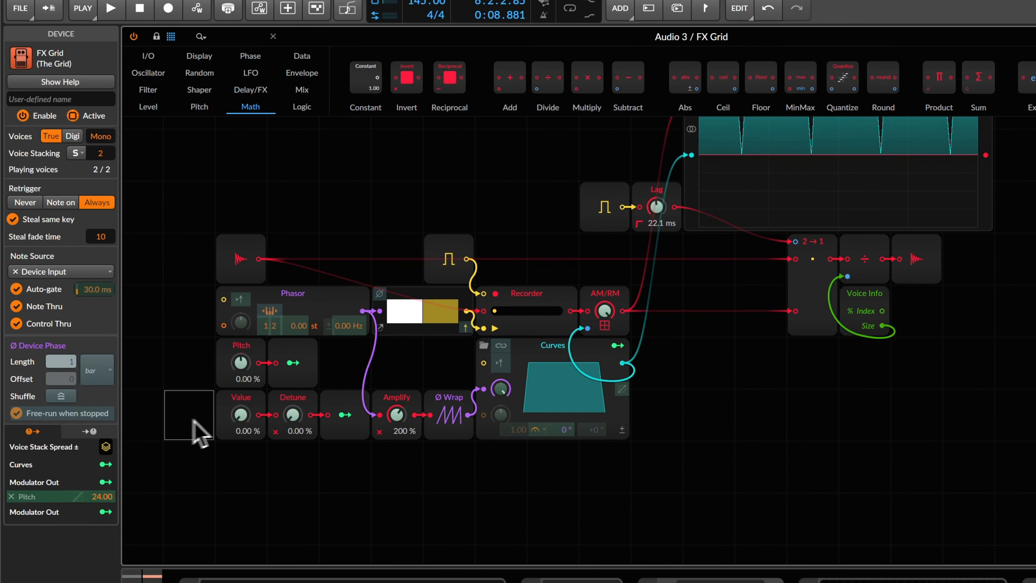
left_click_drag(231, 418, 233, 416)
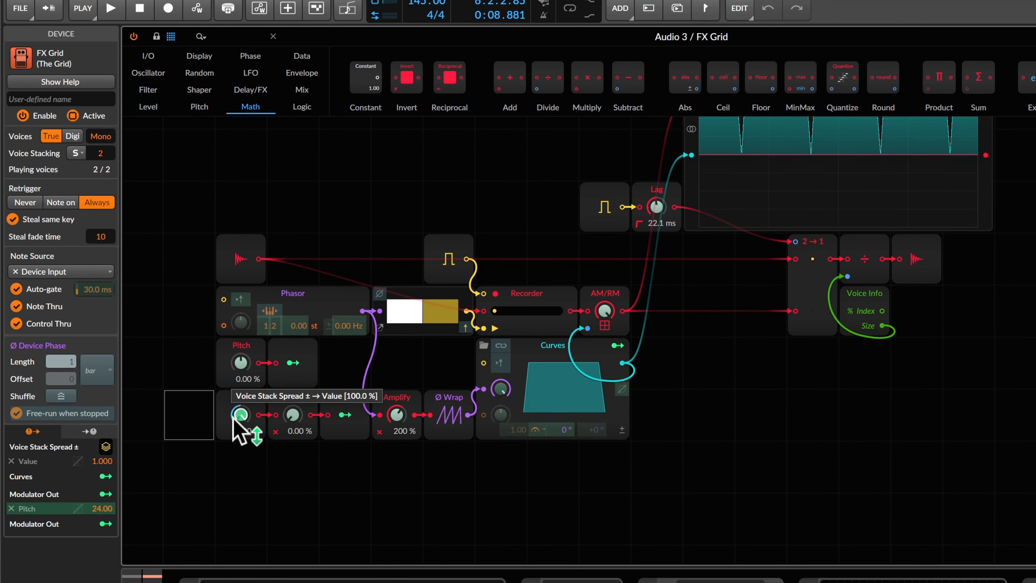
left_click(110, 445)
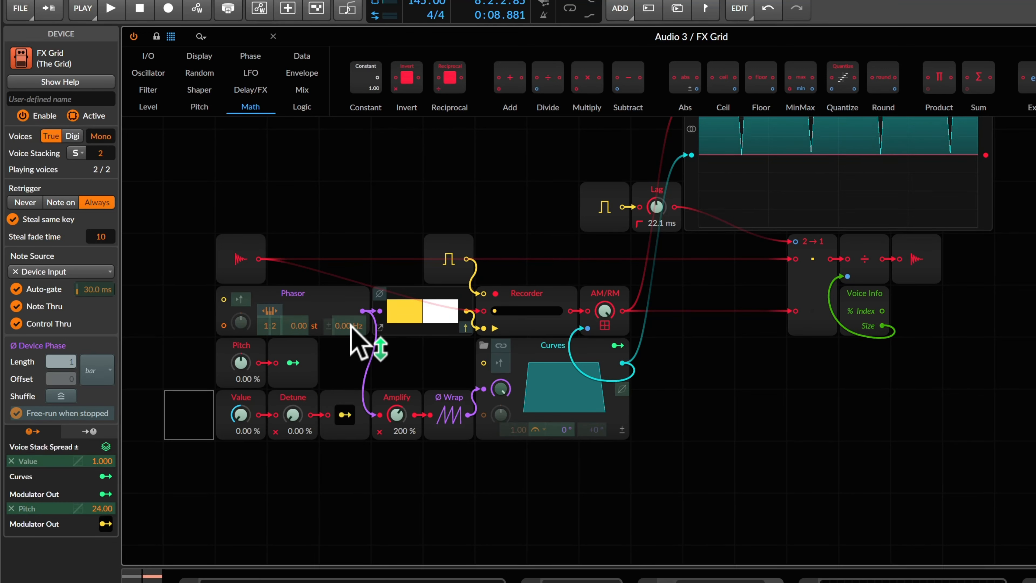
Try mapping the lower Modulator Out to the Phasor's Hz detune setting and audition the modulation.
left_click_drag(346, 326, 347, 325)
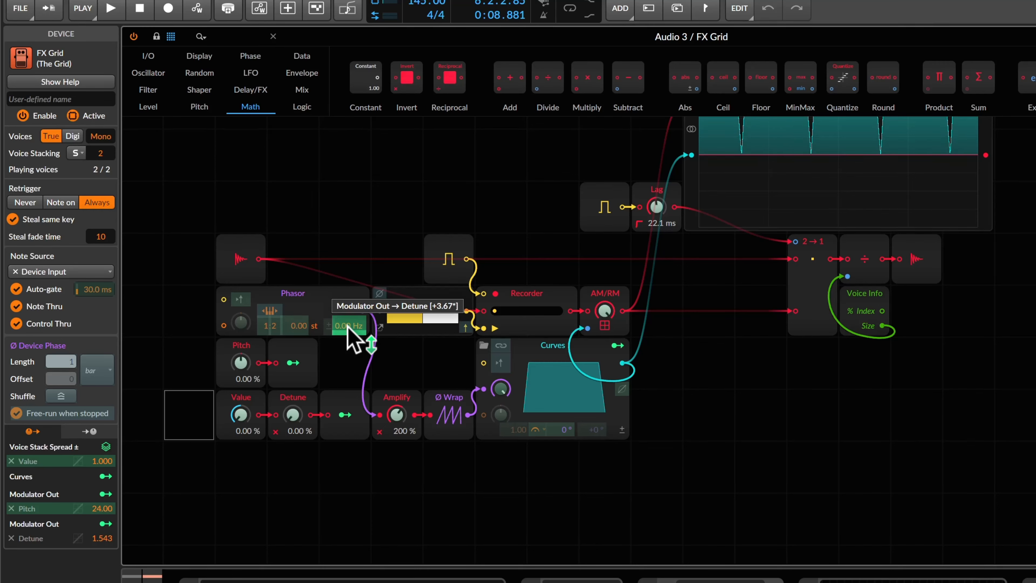
mouse_move(348, 328)
left_mouse_down()
mouse_move(359, 340)
mouse_move(354, 328)
left_mouse_up()
key("space")
key("space")
Map the Detune chain's Modulator Out to the Phasor's pitch offset with an amount of about 7.54 st.
left_click(354, 421)
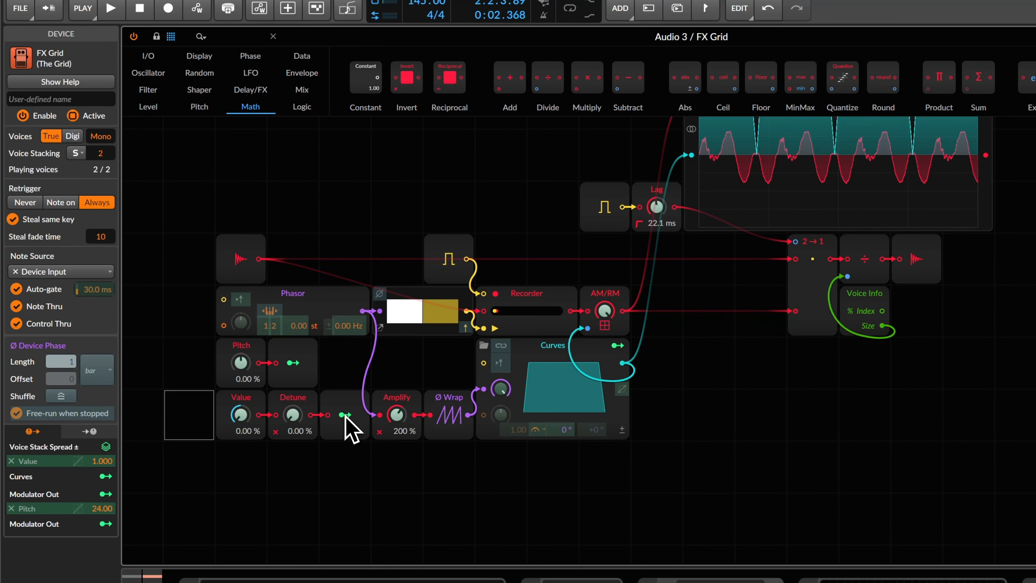
left_click_drag(300, 328, 298, 330)
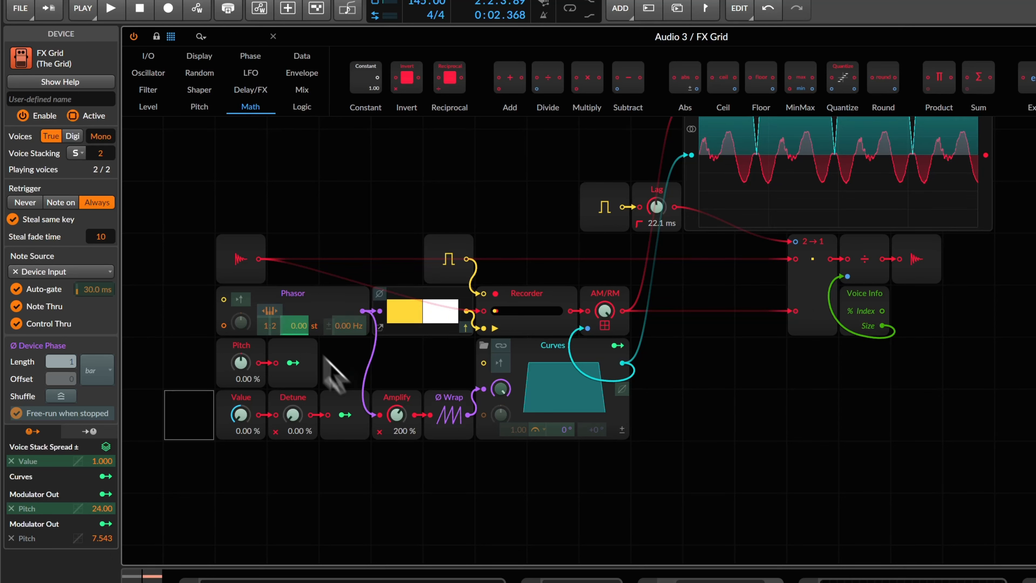
left_click(345, 415)
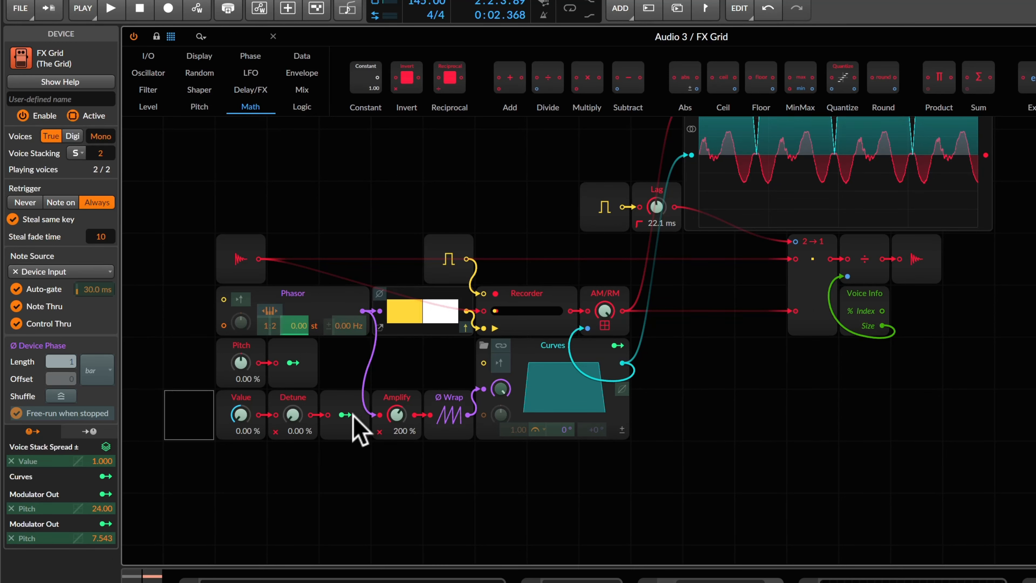
Set Detune to 100 % and, during playback, adjust its Modulator Out's pitch offset amount to about 1.14 st.
left_click(292, 412)
left_click(344, 415)
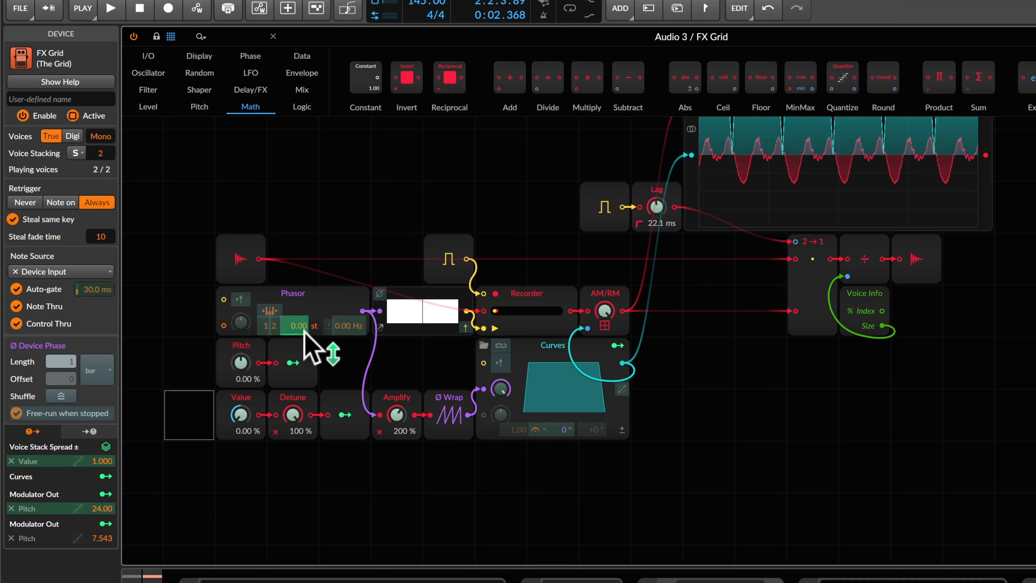
key("space")
left_click_drag(302, 331, 301, 332)
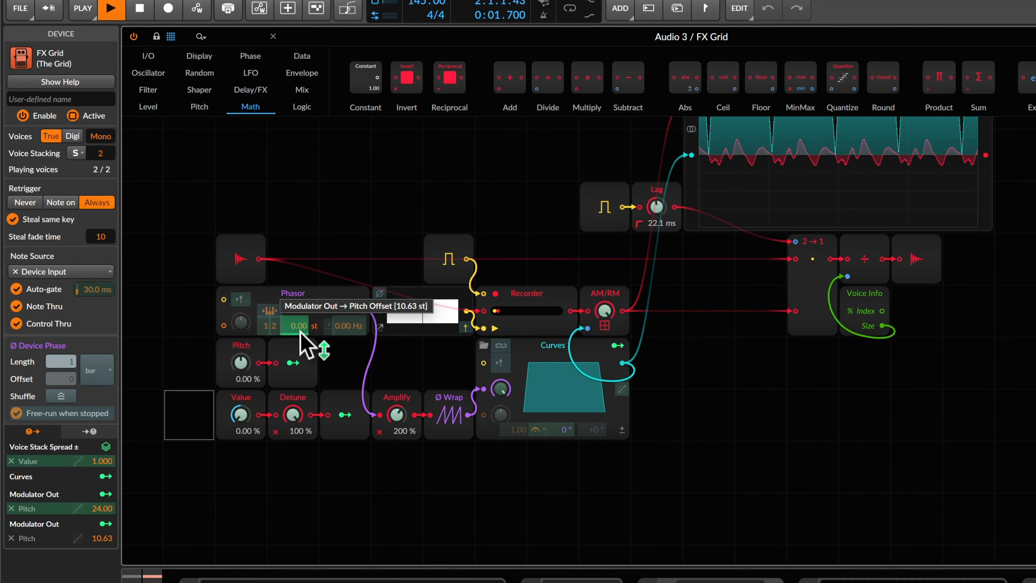
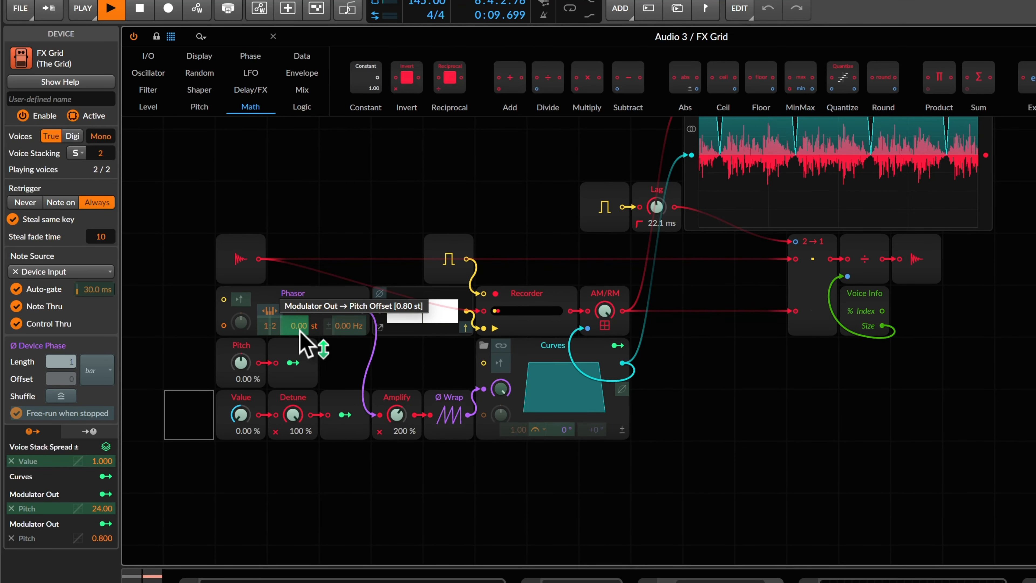
left_click_drag(300, 329, 300, 327)
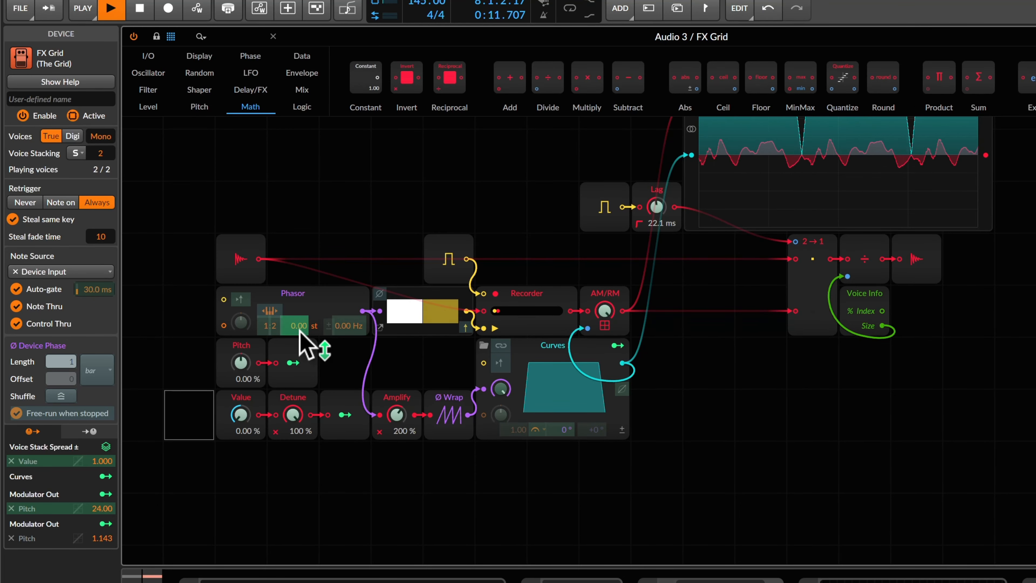
key("space")
left_click(340, 415)
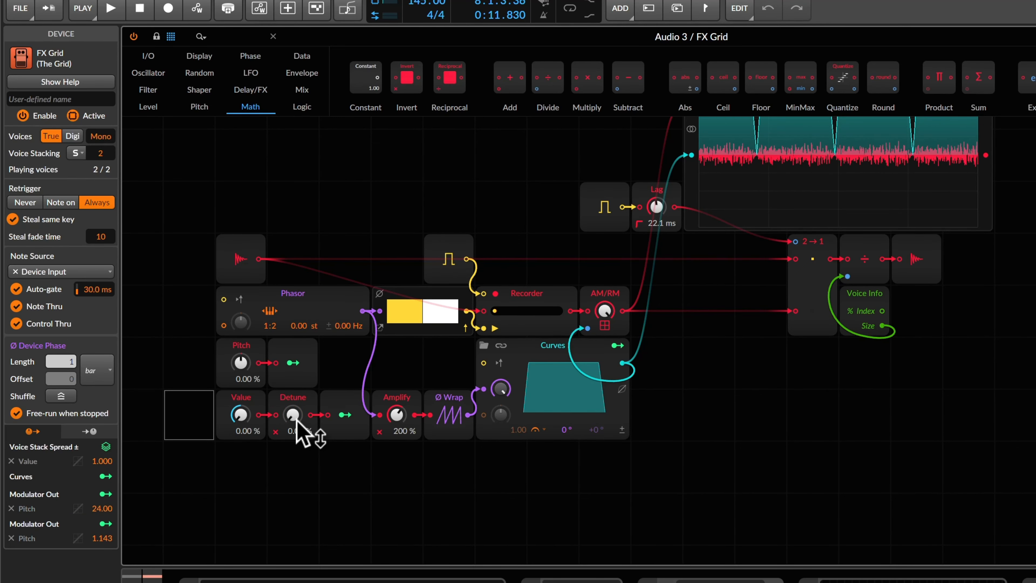
Audition the Detune control during playback and set it to 36.6 %.
key("space")
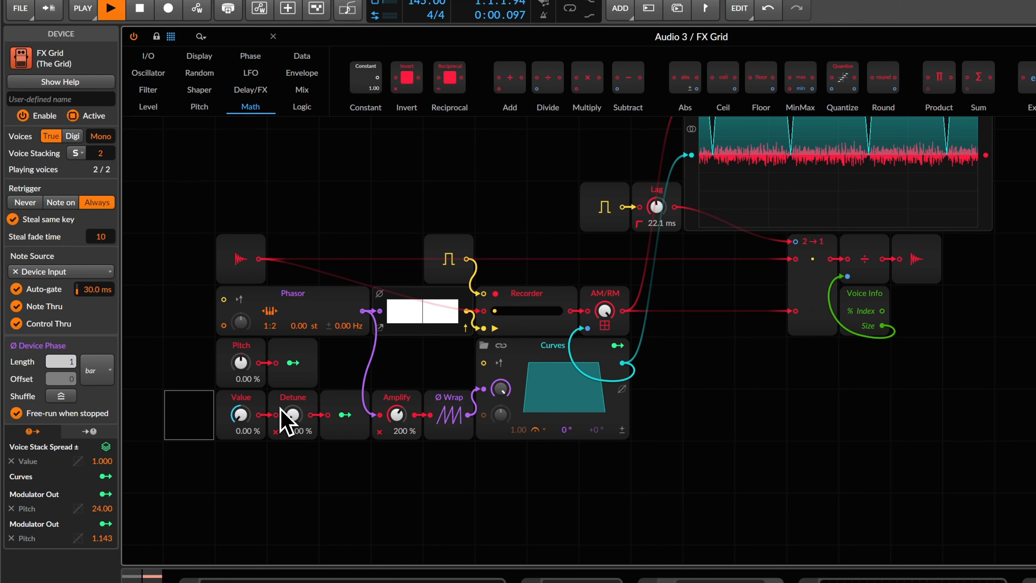
left_click_drag(290, 419, 300, 423)
key("space")
Audition six stacked voices with Detune at 39.4 %, and reset the Pitch module to 0 %.
left_click_drag(107, 157, 108, 152)
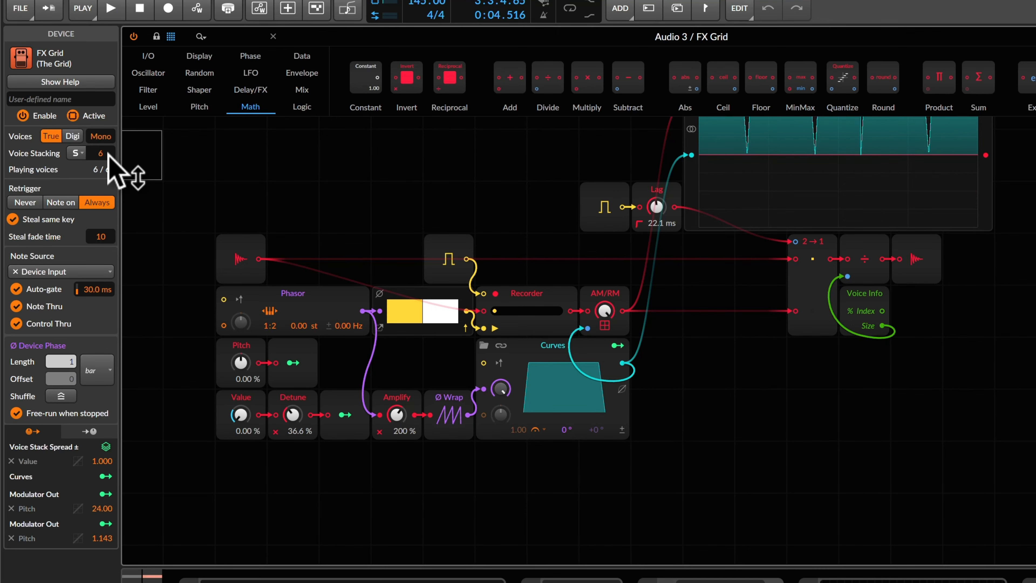
key("space")
left_click_drag(290, 417, 293, 420)
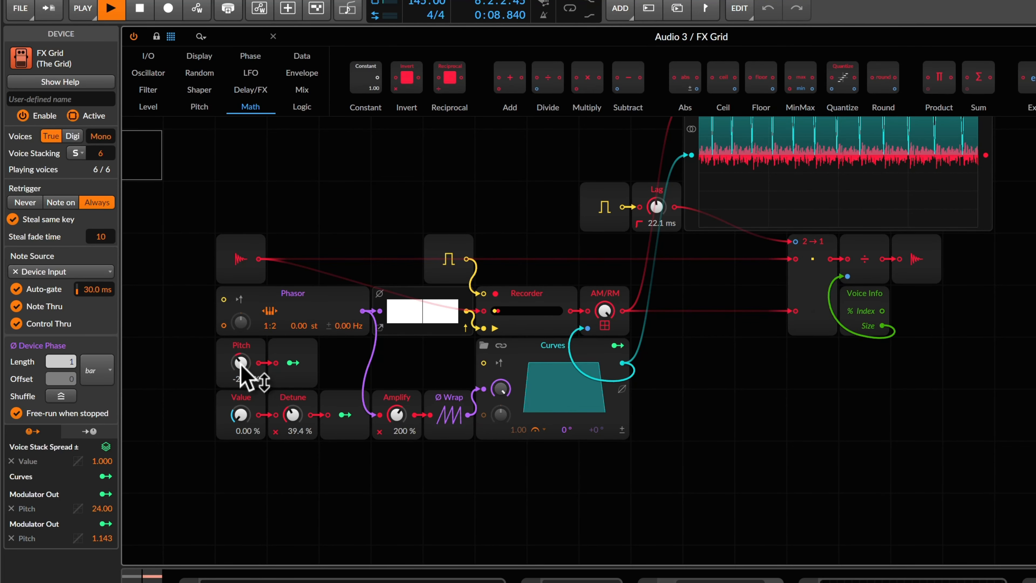
double_click(240, 363)
Reduce Voice Stacking to 3 and then to 1 to turn stacking off, and stop playback.
left_click_drag(102, 151, 105, 159)
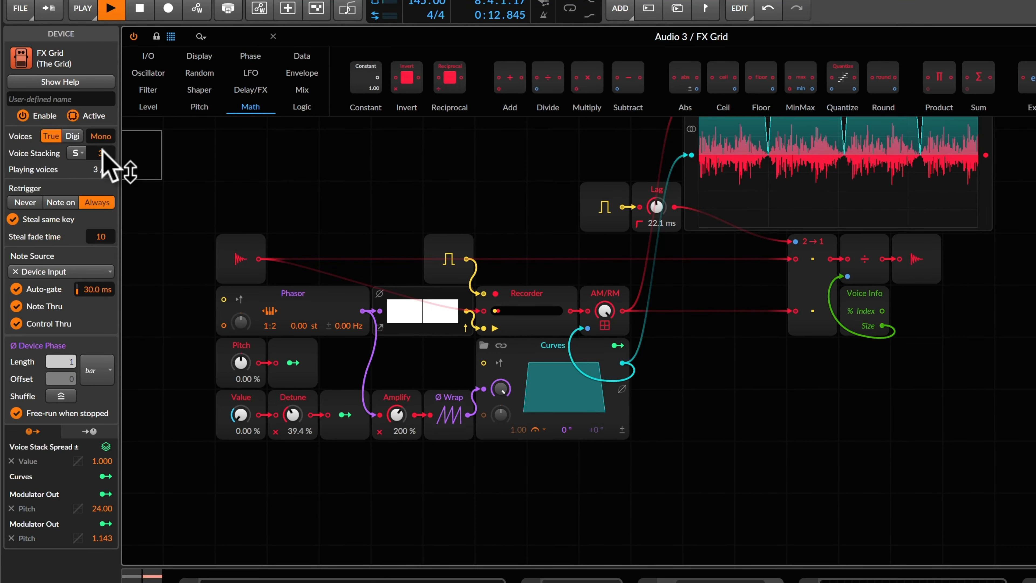
double_click(102, 151)
type("1")
key("Return")
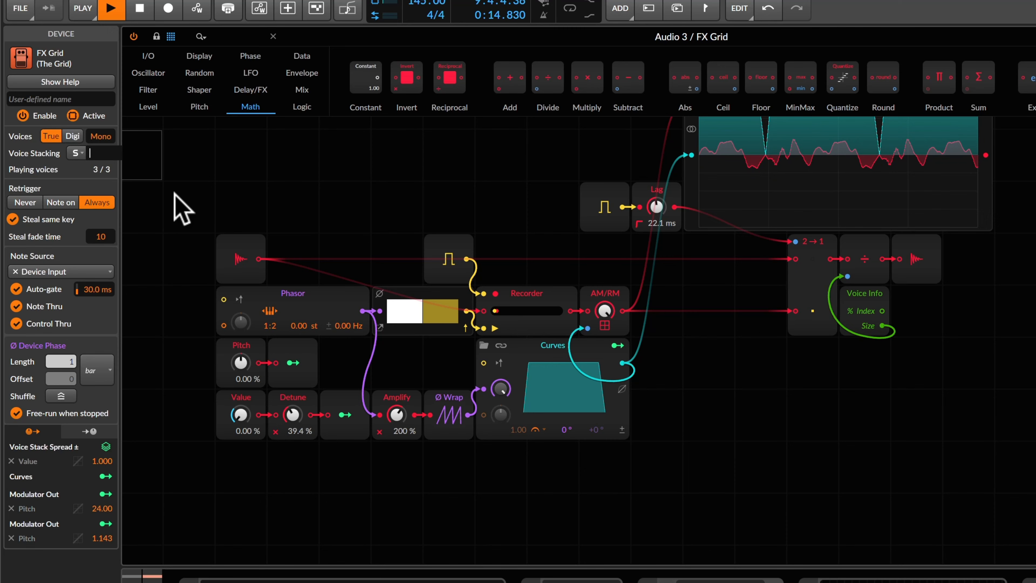
key("space")
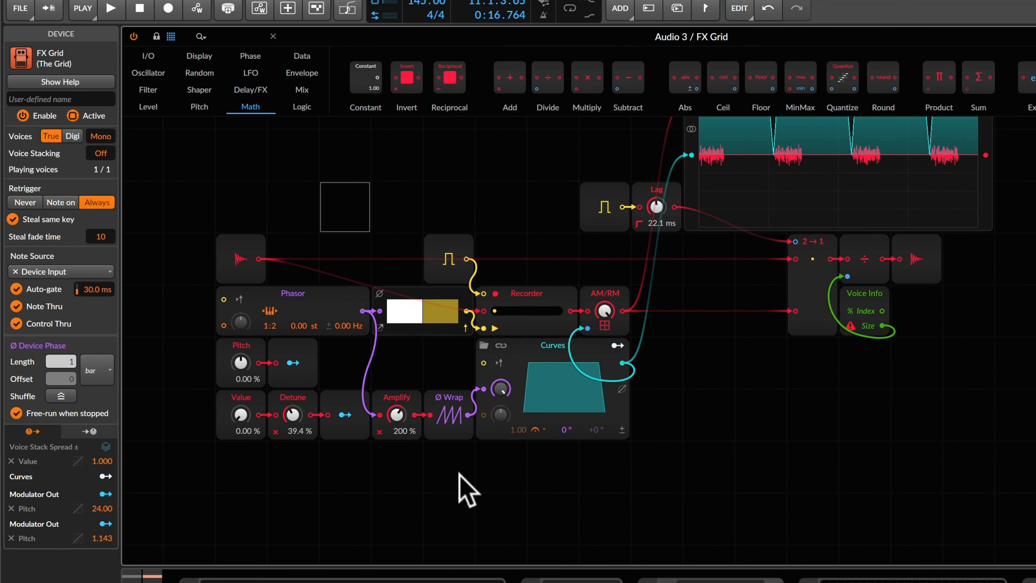
Move the modules following the Phasor two grid cells to the right, making room after the Phasor.
left_click_drag(402, 460, 956, 242)
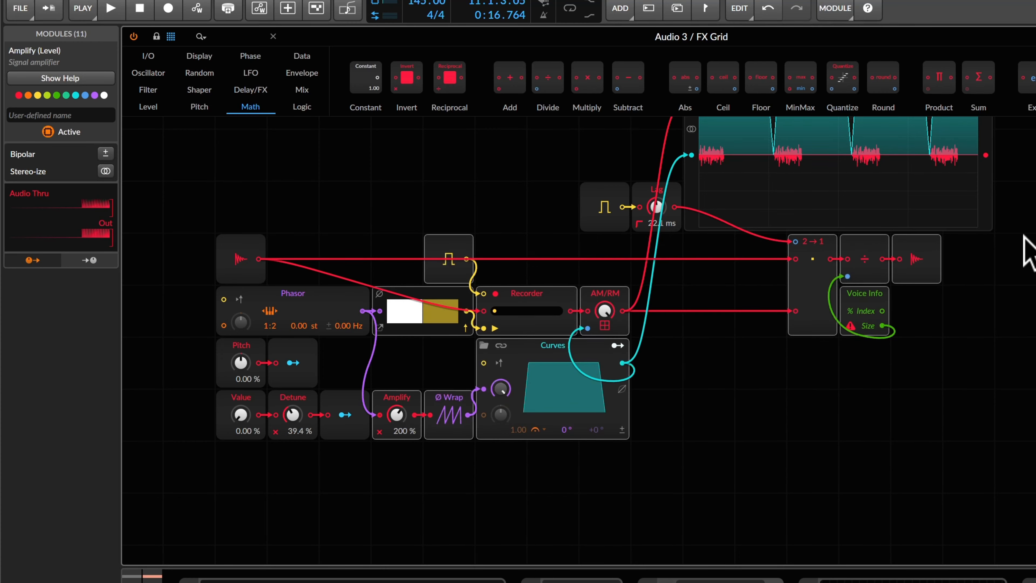
left_click(453, 258)
left_click_drag(453, 258, 561, 255)
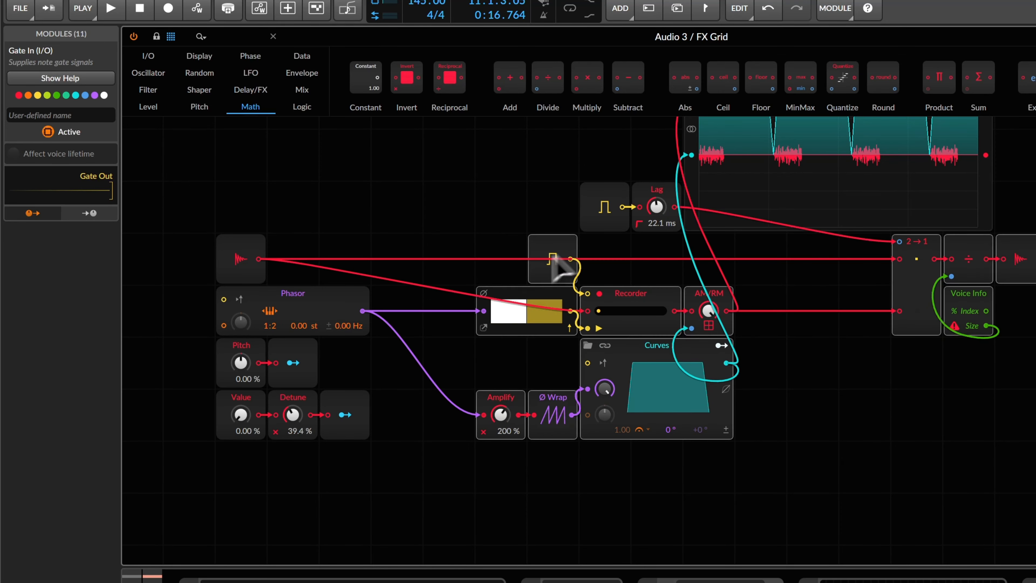
left_click(386, 396)
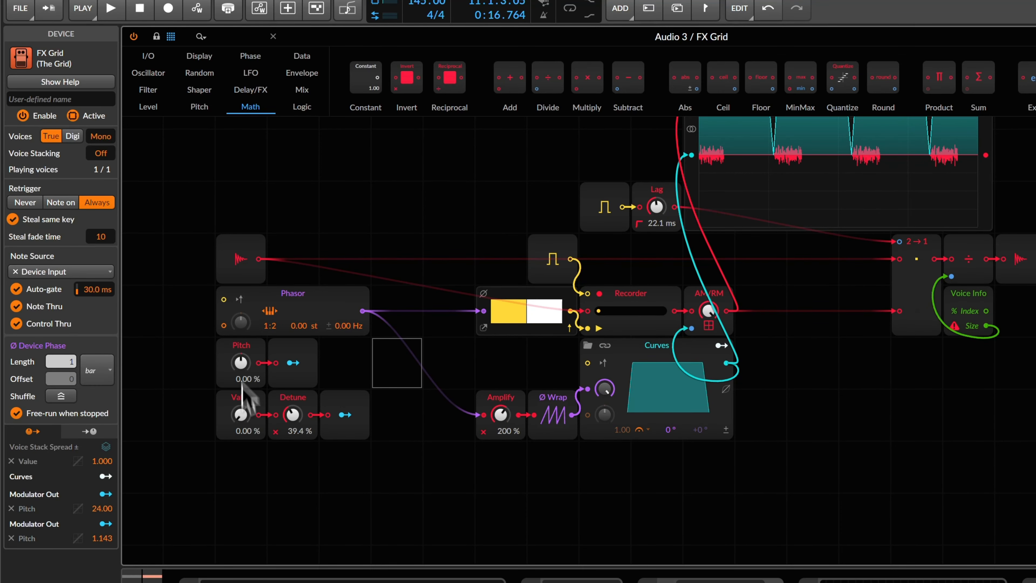
Reshape the Curves envelope into an exponential-like decay by deleting its two inner upper points and bending the remaining slope downward.
left_click(677, 387)
left_click_drag(537, 317, 532, 313)
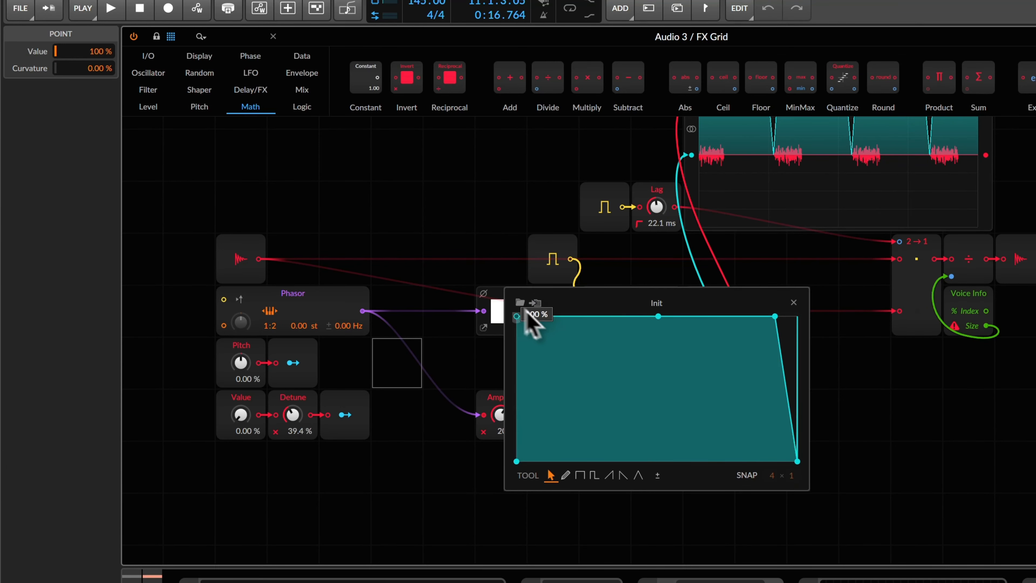
double_click(775, 316)
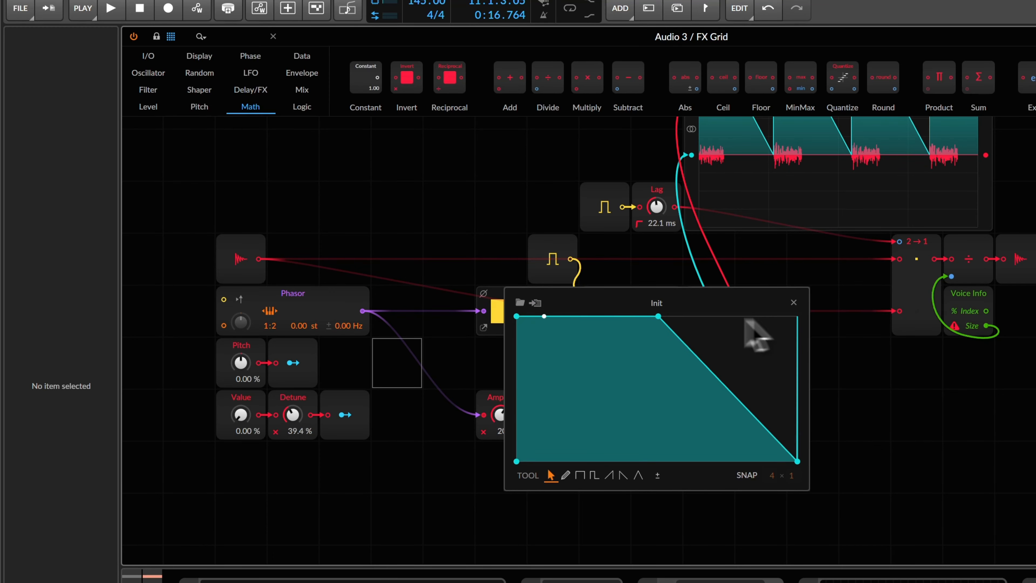
left_click(662, 317)
double_click(661, 316)
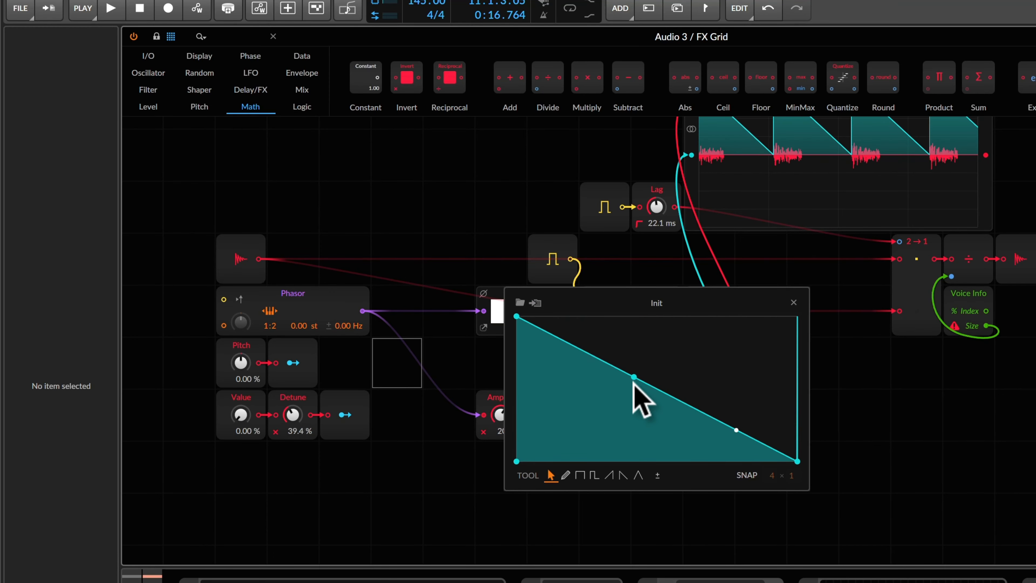
left_click_drag(633, 381, 644, 380)
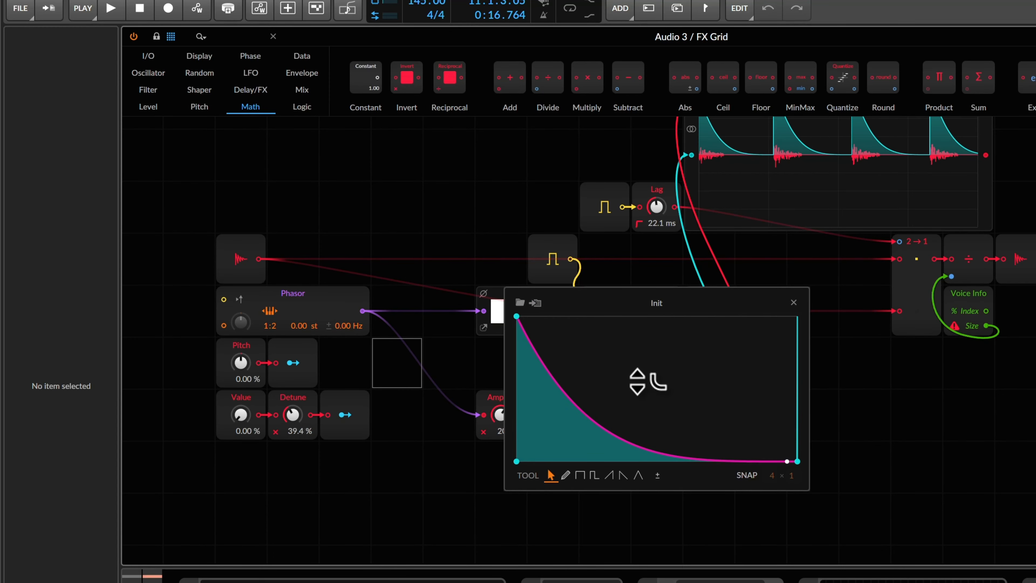
left_click(793, 303)
Audition the decaying curve and set the Pitch module to -100 %.
scroll(732, 408, "up", 3)
key("space")
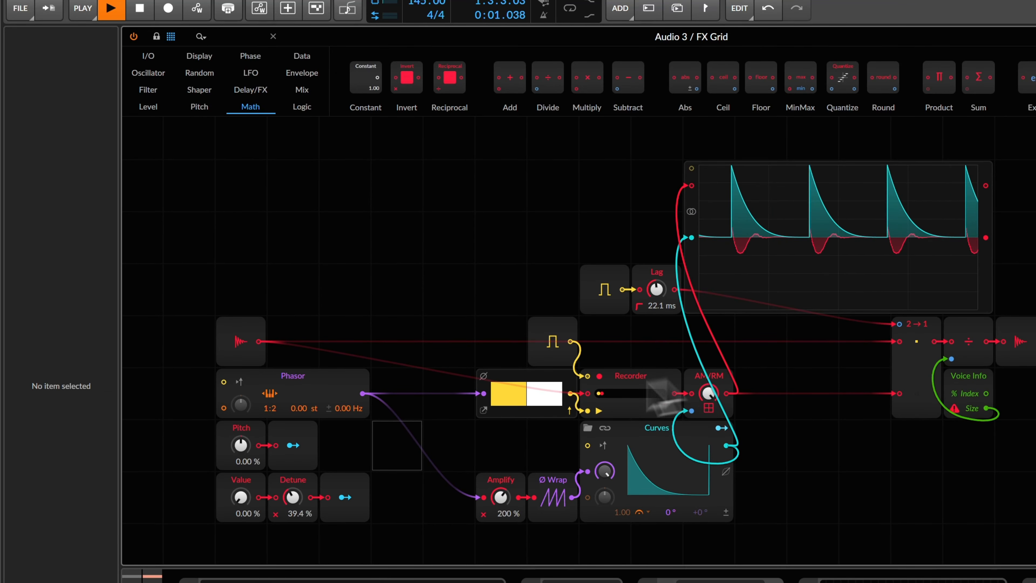
key("space")
left_click(234, 451)
left_click_drag(237, 445, 237, 446)
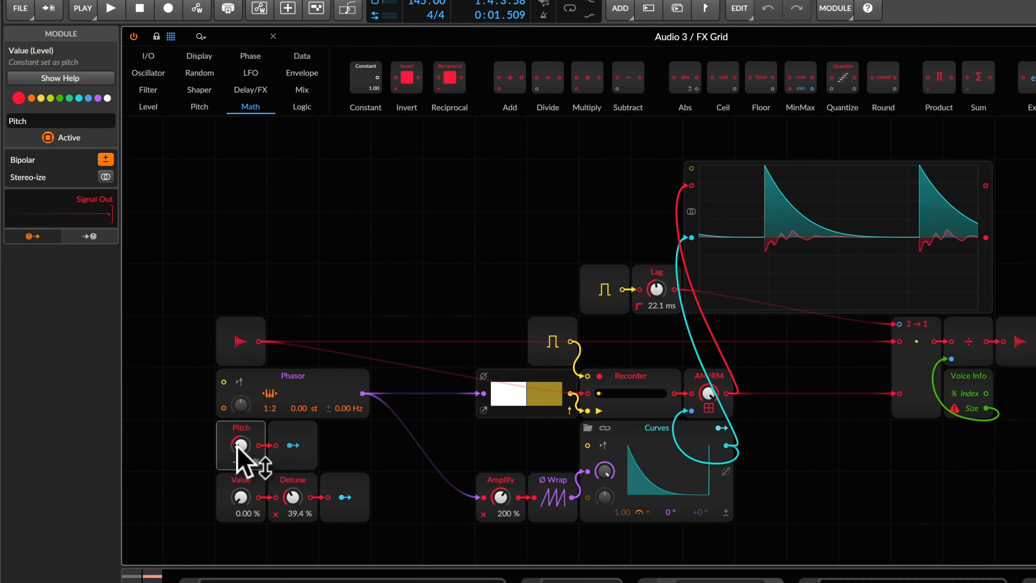
key("space")
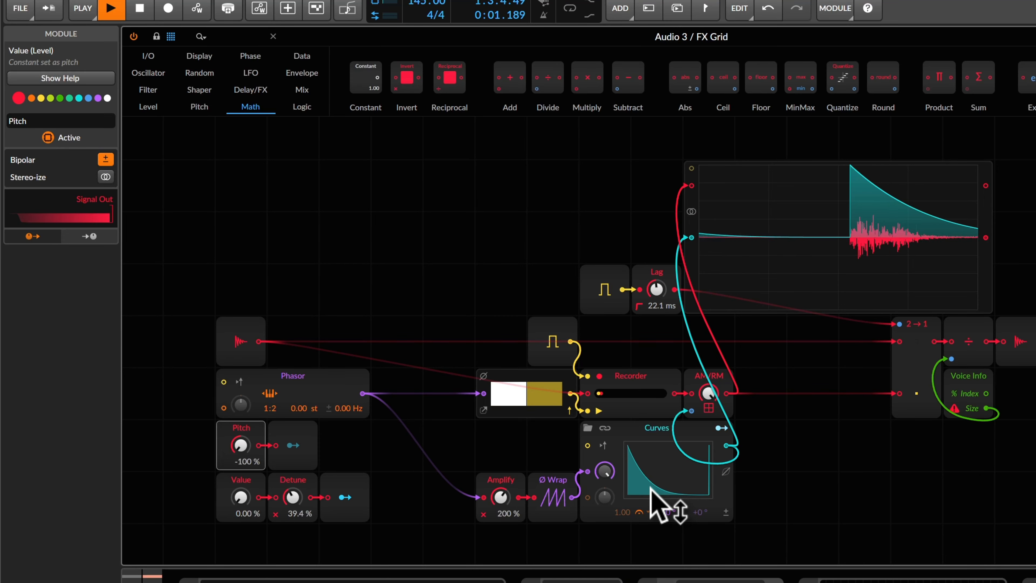
Disconnect the dry audio input from the 2→1 merge module and audition the repeats alone.
left_click(898, 350)
key("space")
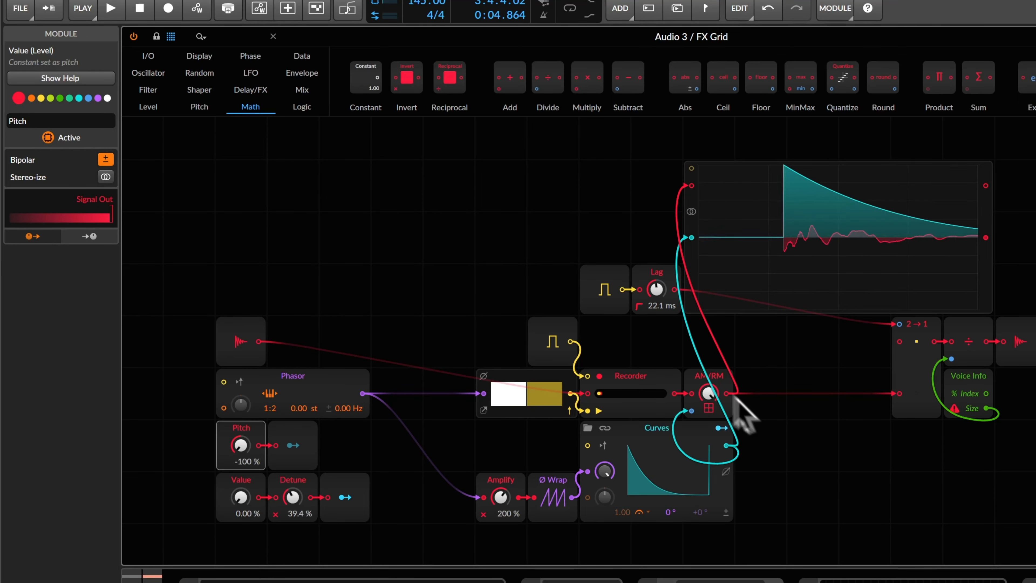
key("space")
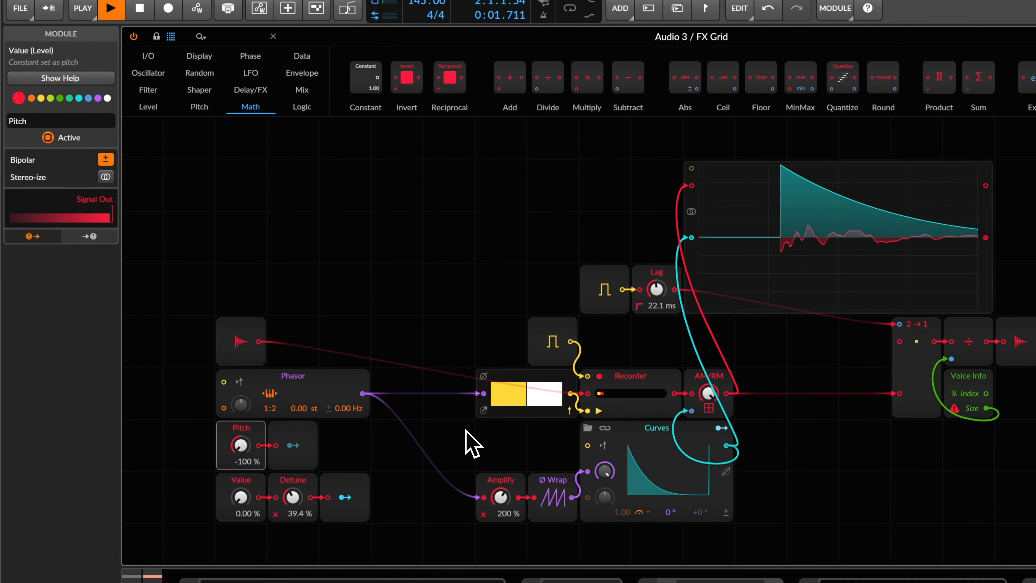
key("space")
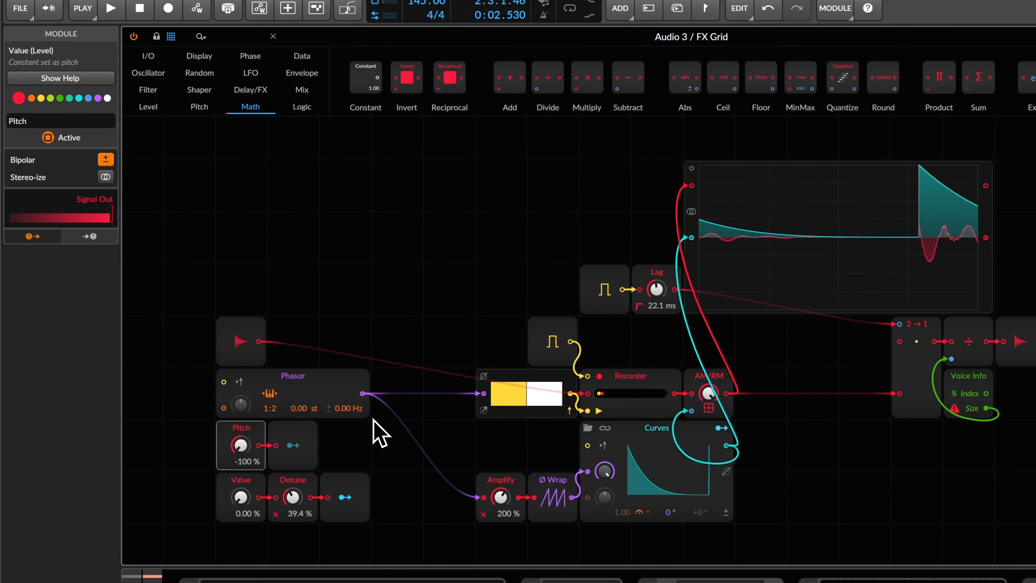
Insert a Ø Shift module from the Phase category directly after the Phasor in its phase signal path.
left_click(312, 286)
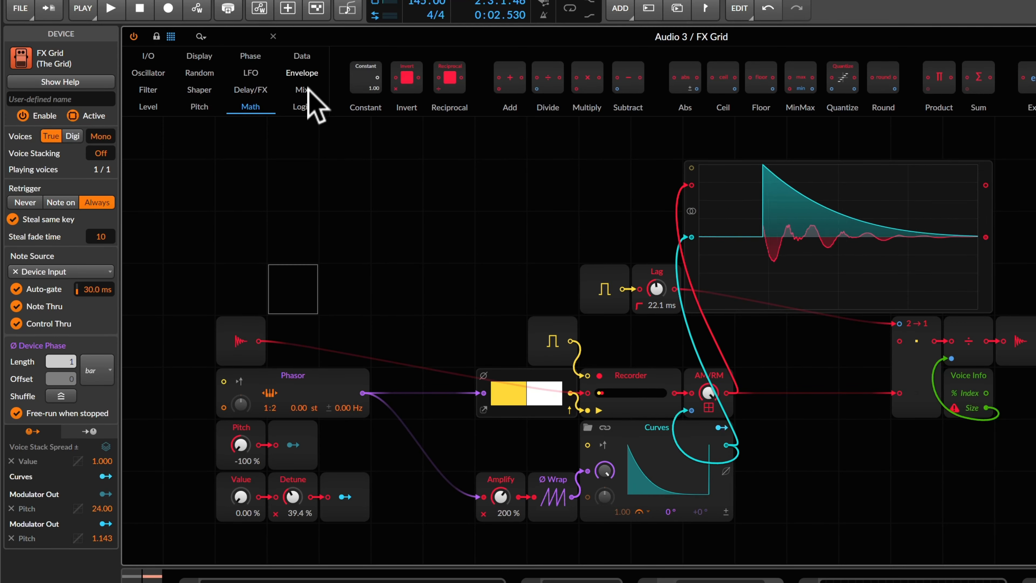
left_click(302, 56)
left_click(251, 56)
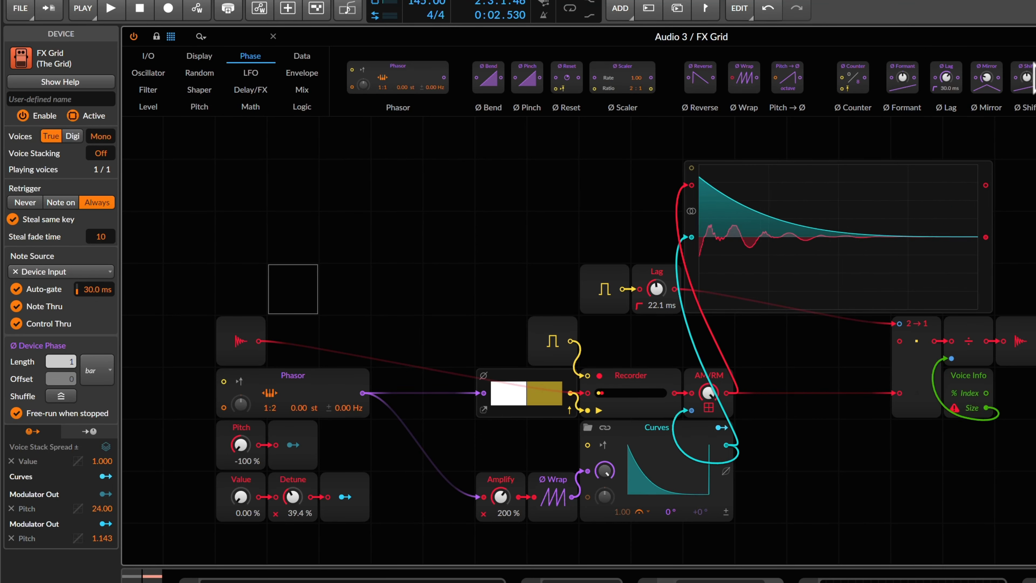
left_click_drag(1022, 78, 398, 395)
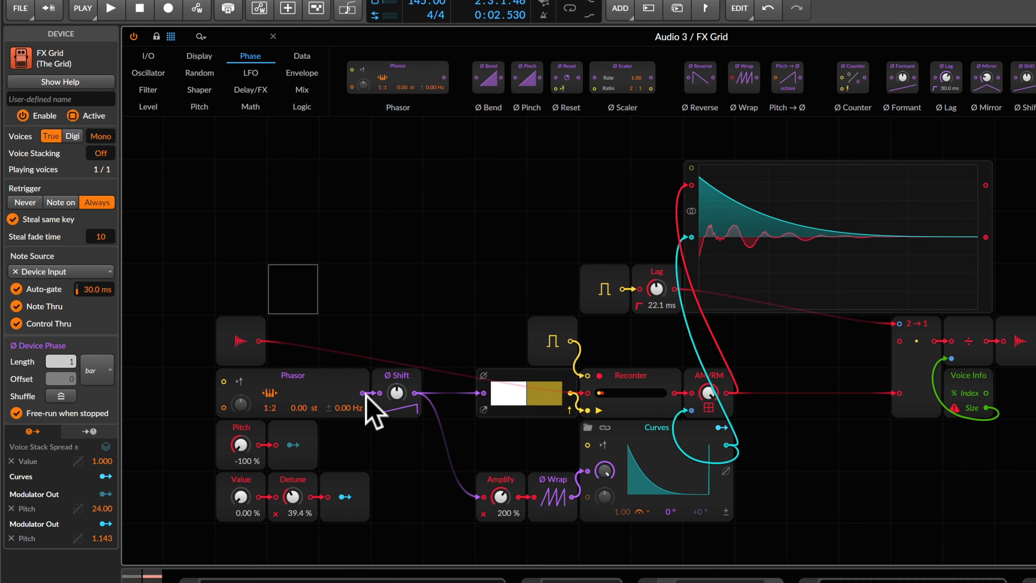
Duplicate the Value, Detune and Modulator Out chain directly below the original.
scroll(364, 410, "down", 3)
left_click_drag(205, 375, 436, 382)
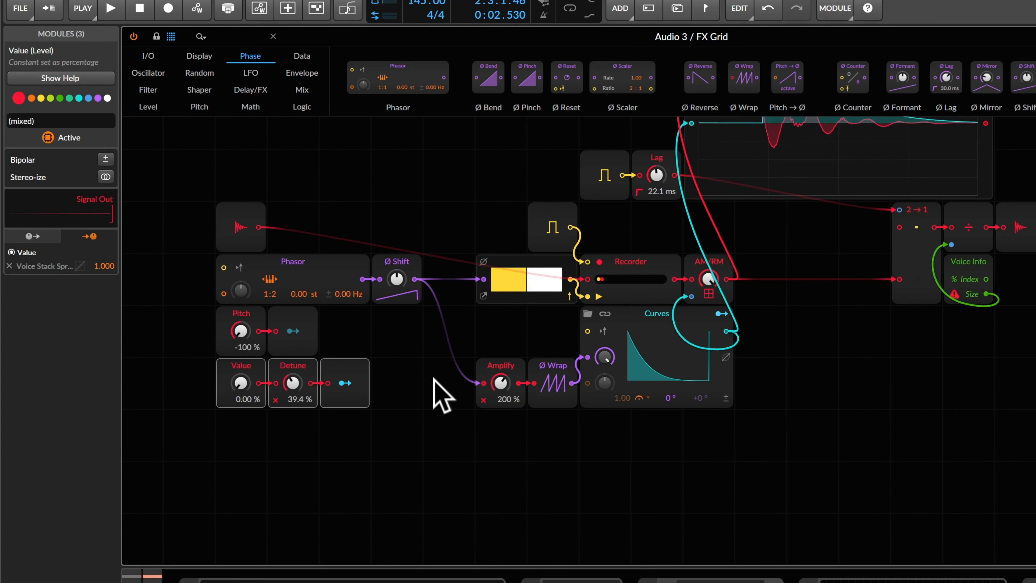
key("super+d")
left_click(293, 471)
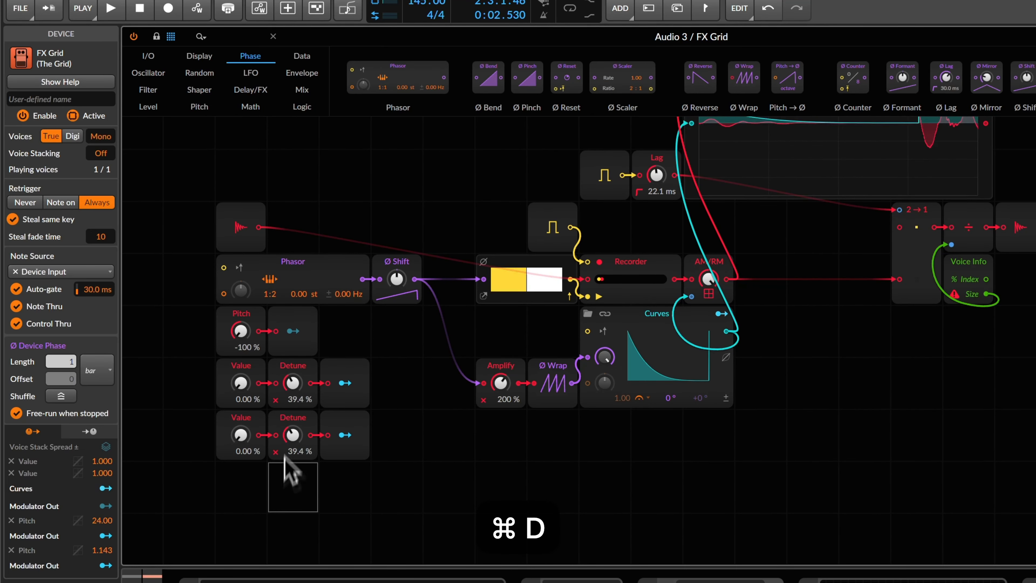
Rename the Detune module in the duplicated chain to Spread.
left_click(295, 431)
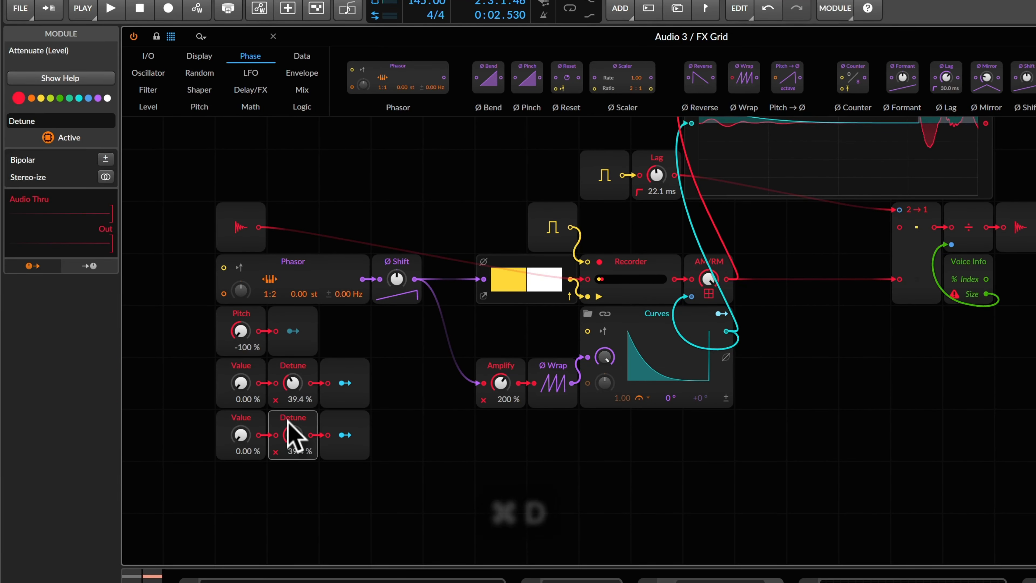
left_click(53, 120)
type("S")
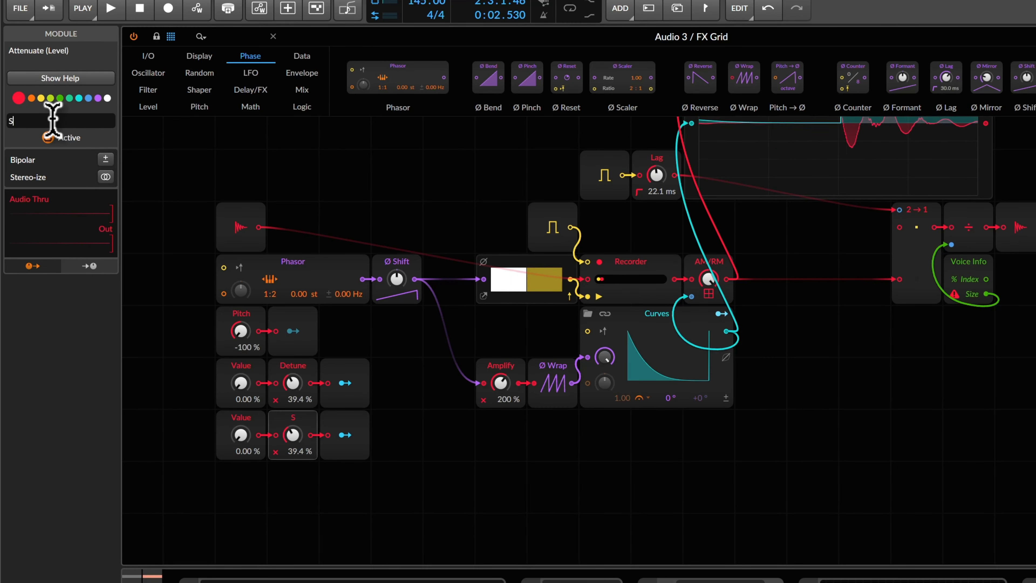
type("pread")
key("Return")
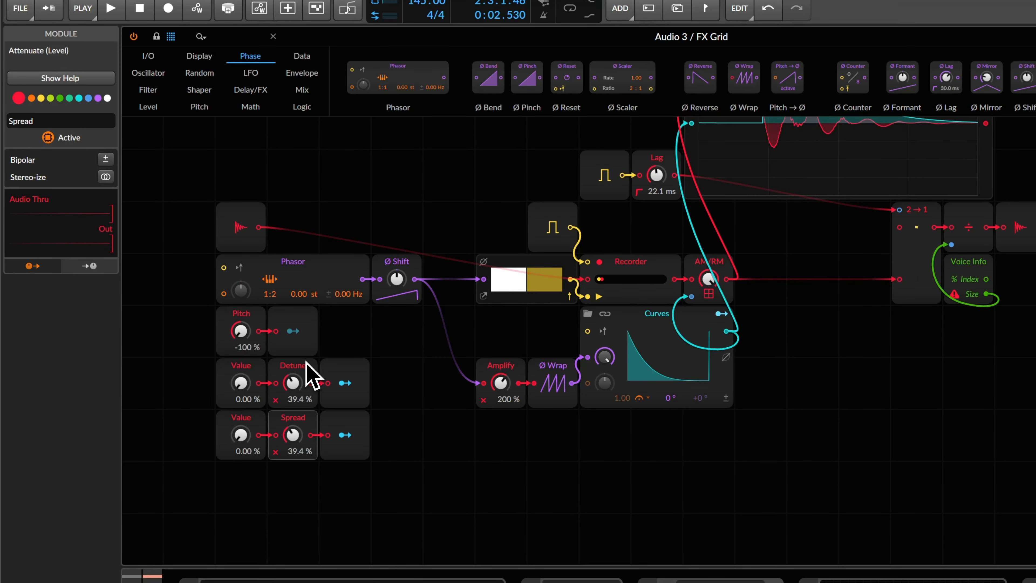
Map the Spread chain's Modulator Out to the Ø Shift module's Shift with a modulation amount of 0.25.
left_click(235, 433)
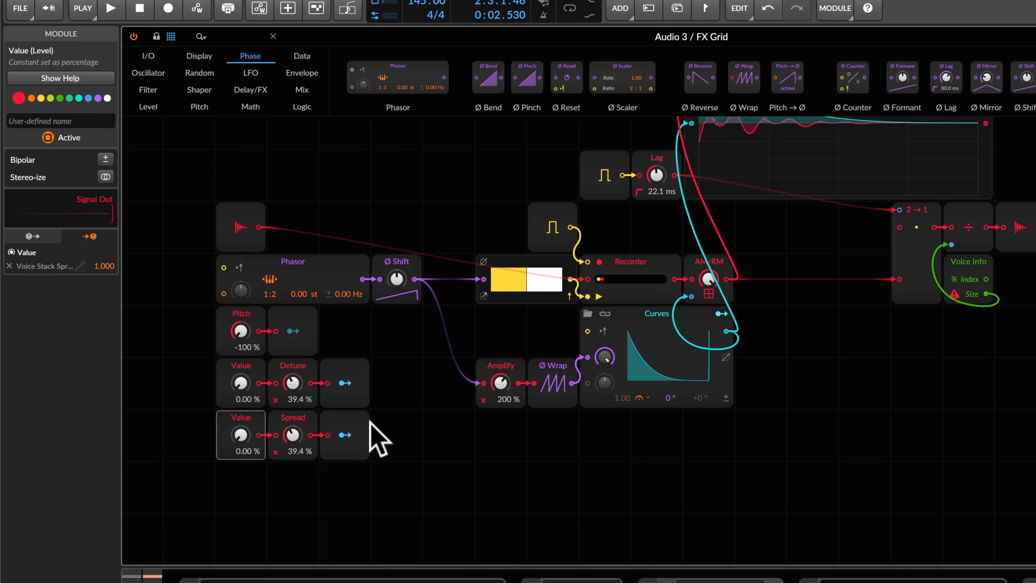
left_click(344, 435)
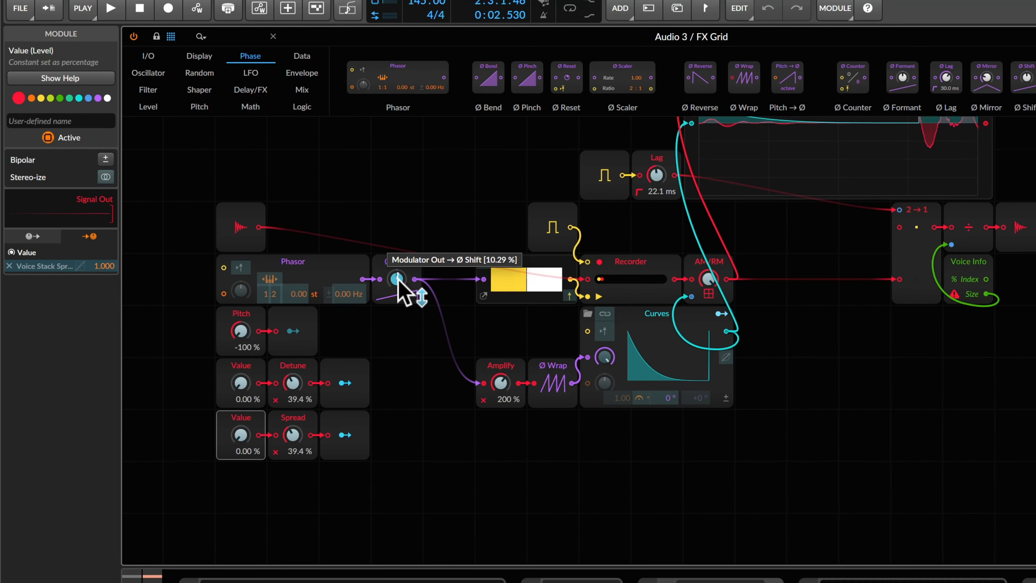
left_click_drag(397, 280, 394, 279)
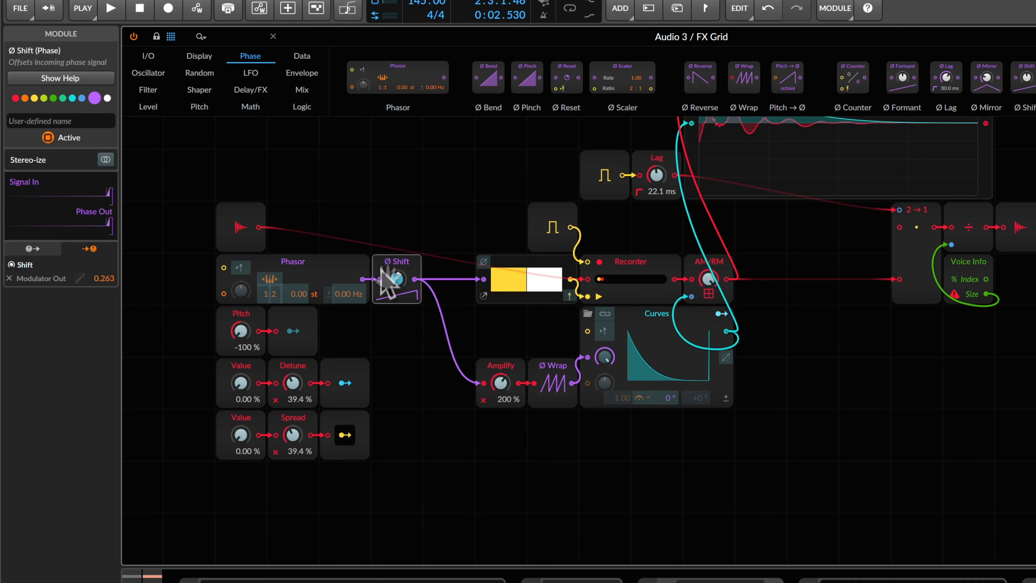
double_click(109, 279)
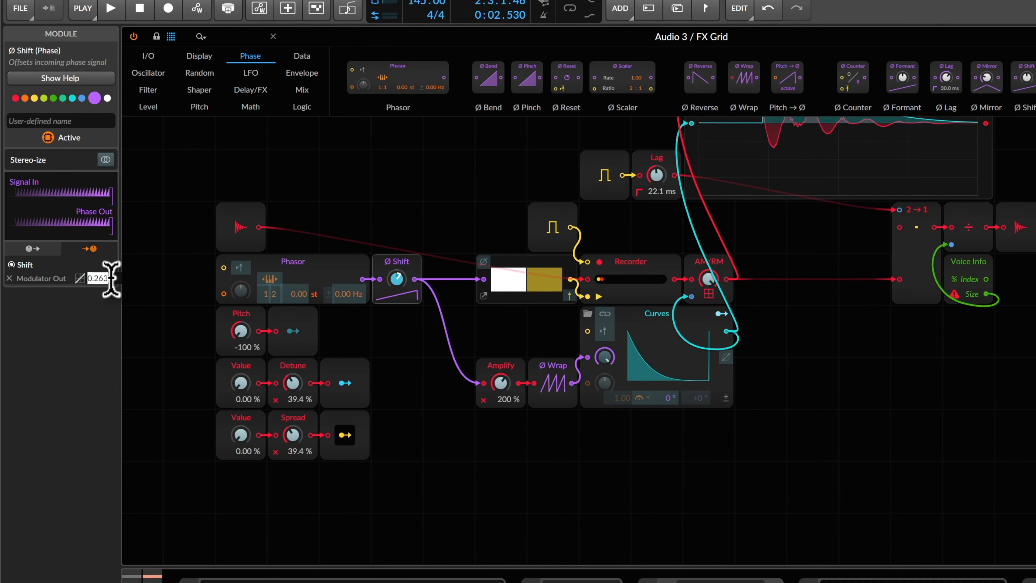
type(".25")
key("Return")
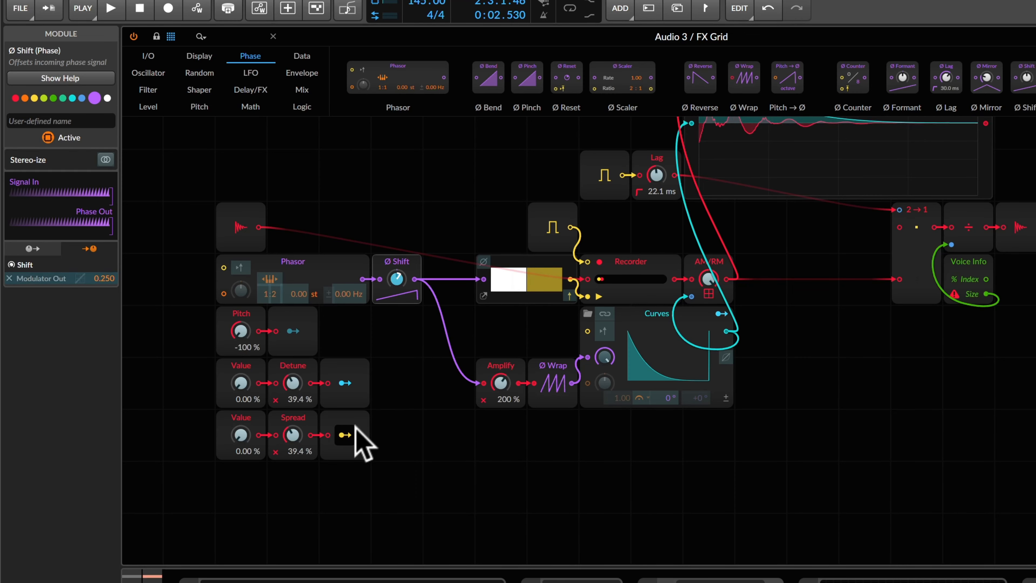
Play back while setting Spread to 100 %, and set the device's Voice Stacking to 2.
key("space")
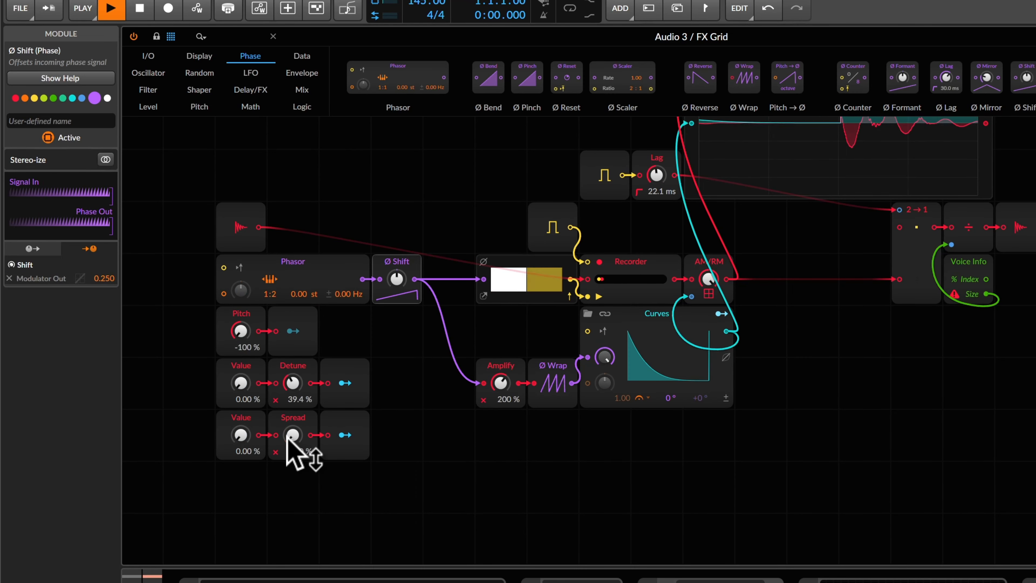
left_click_drag(292, 438, 293, 423)
scroll(497, 494, "up", 1)
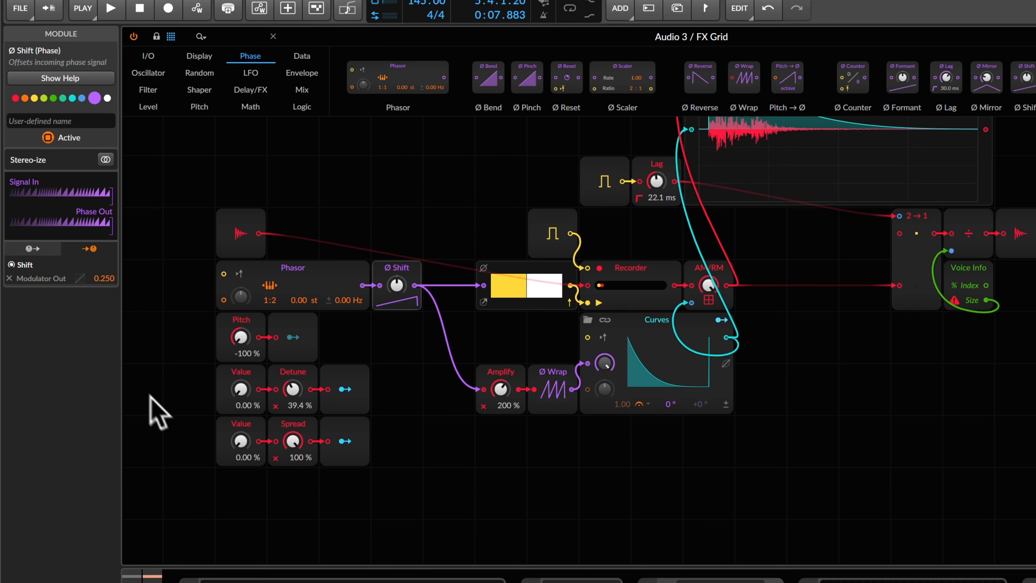
left_click(150, 410)
left_click_drag(103, 160, 105, 151)
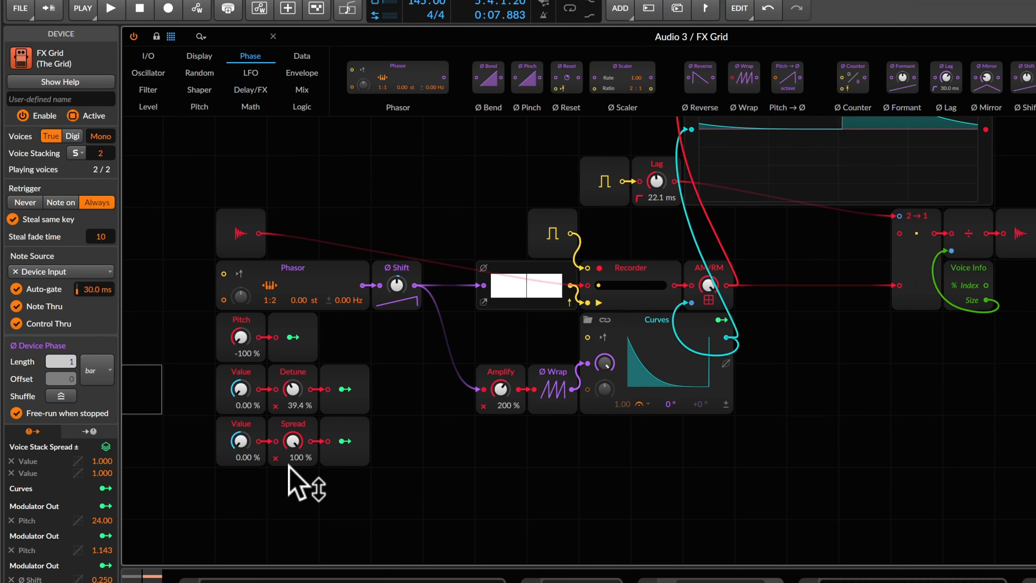
Audition the stacked repeats, lowering Spread to 40 % and raising Voice Stacking to 8.
key("space")
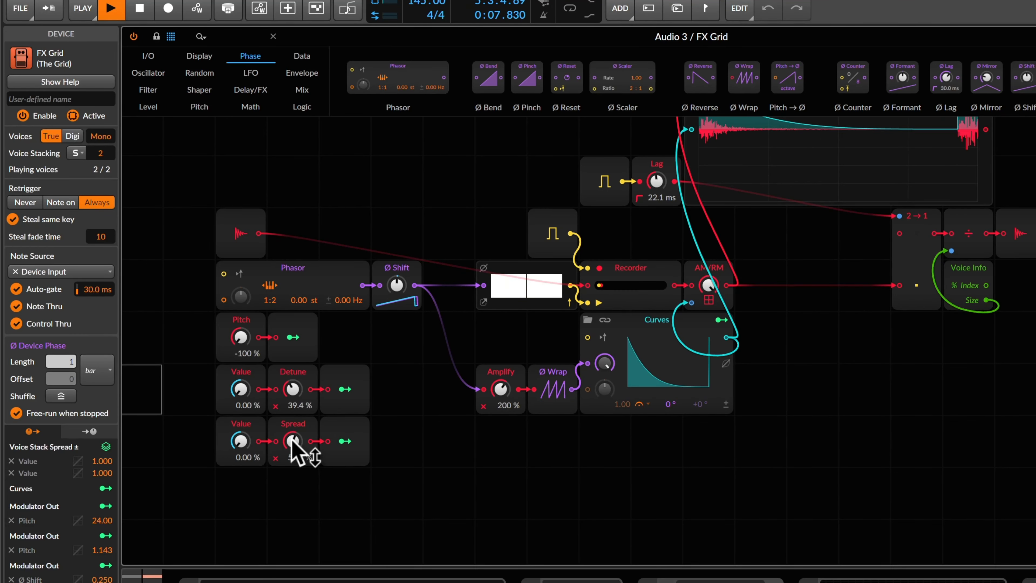
left_click_drag(292, 439, 291, 438)
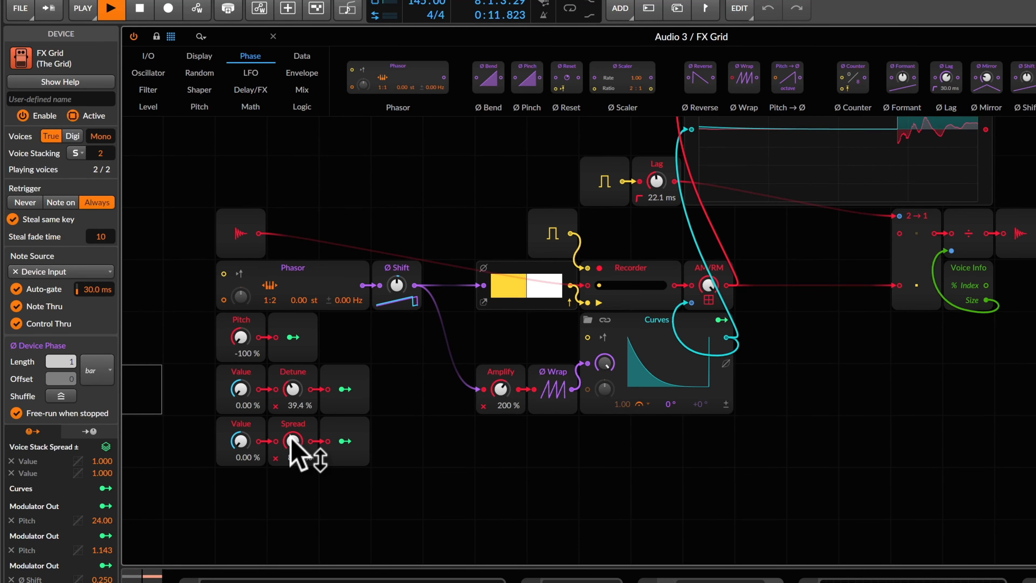
left_click_drag(289, 436, 290, 435)
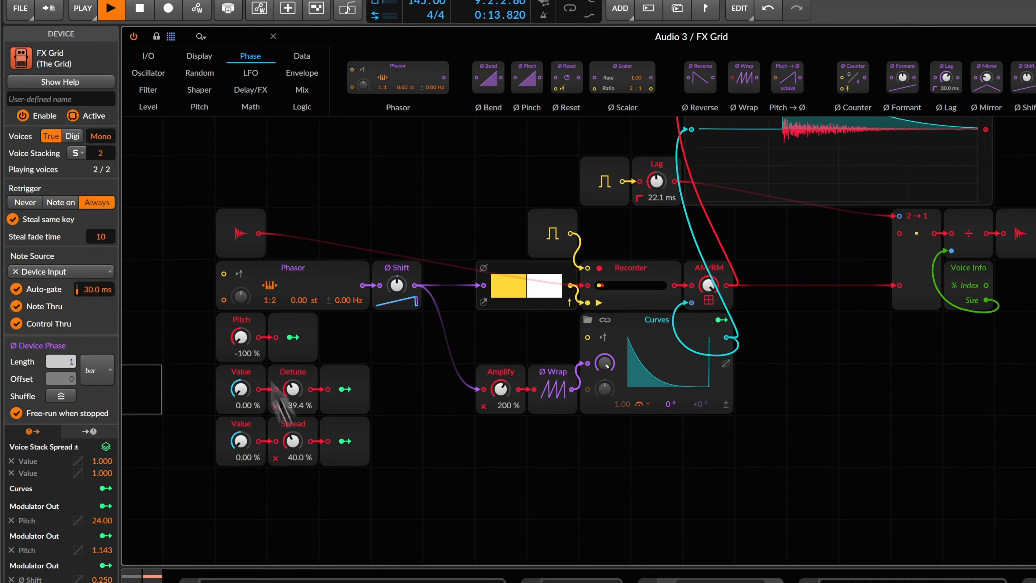
left_click_drag(105, 164, 103, 162)
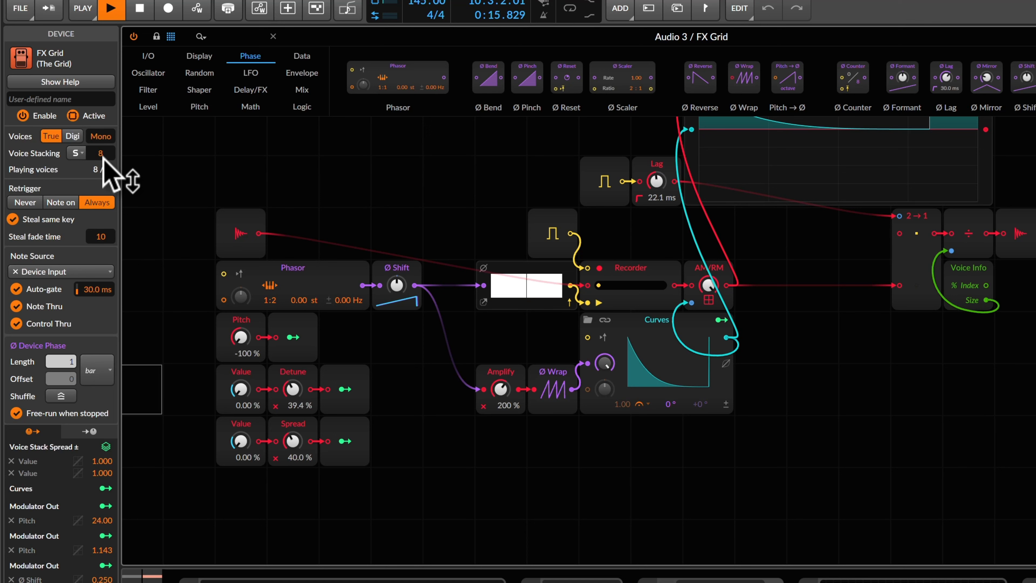
Set both Detune and Spread to 0 % and stop playback.
left_click_drag(293, 394, 294, 400)
left_click_drag(297, 439, 296, 449)
scroll(265, 453, "down", 1)
key("space")
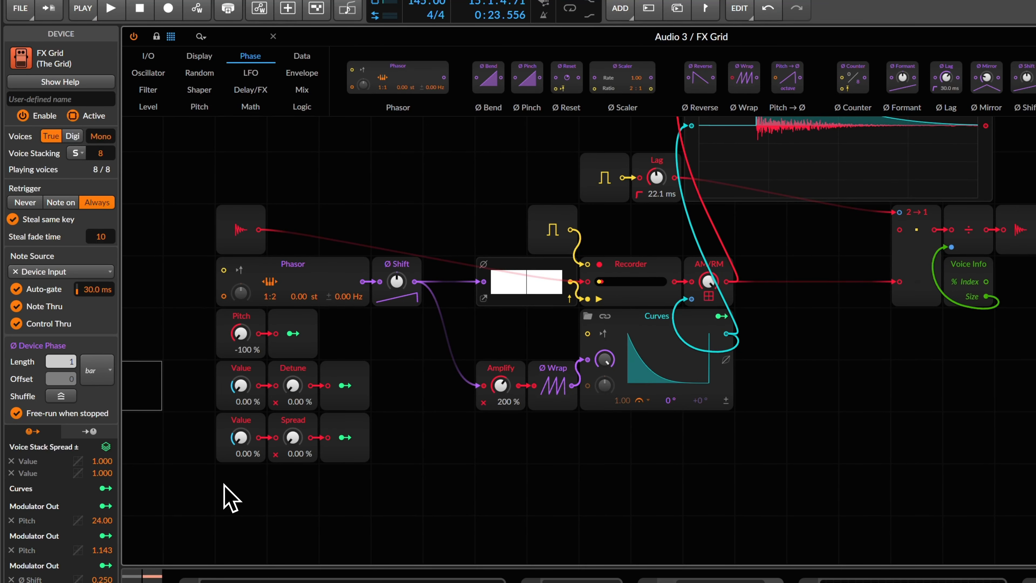
Duplicate the Value, Spread and Modulator Out chain directly below itself and make the copy's Value module bipolar.
left_click(240, 444)
left_click(231, 528)
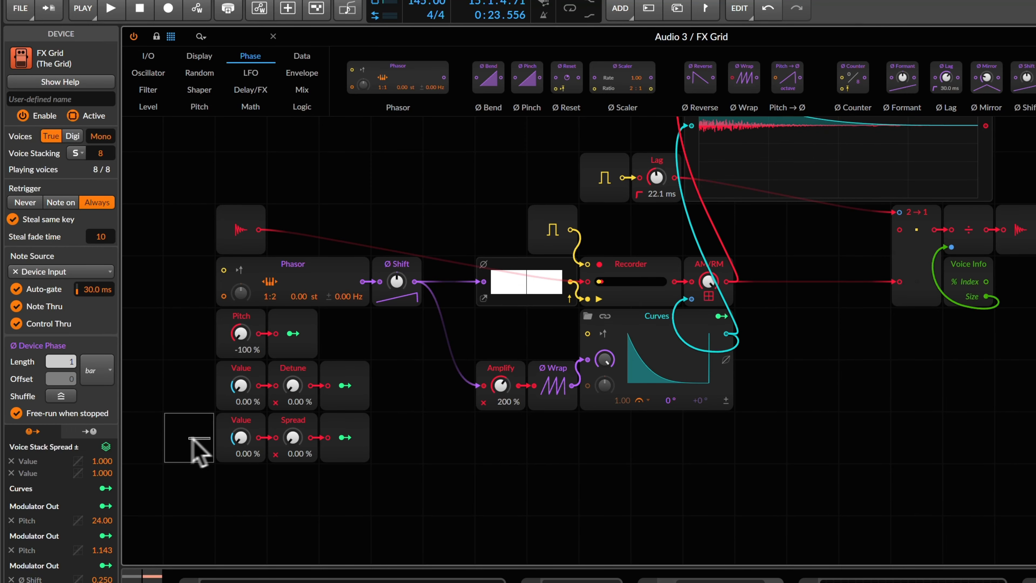
left_click_drag(192, 440, 369, 448)
key("super+d")
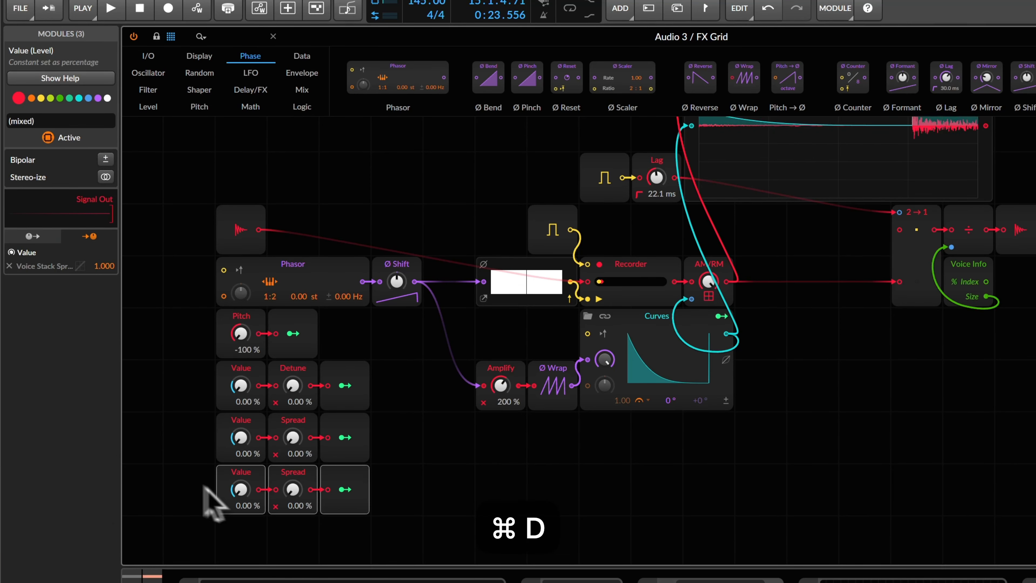
left_click(231, 486)
left_click(106, 159)
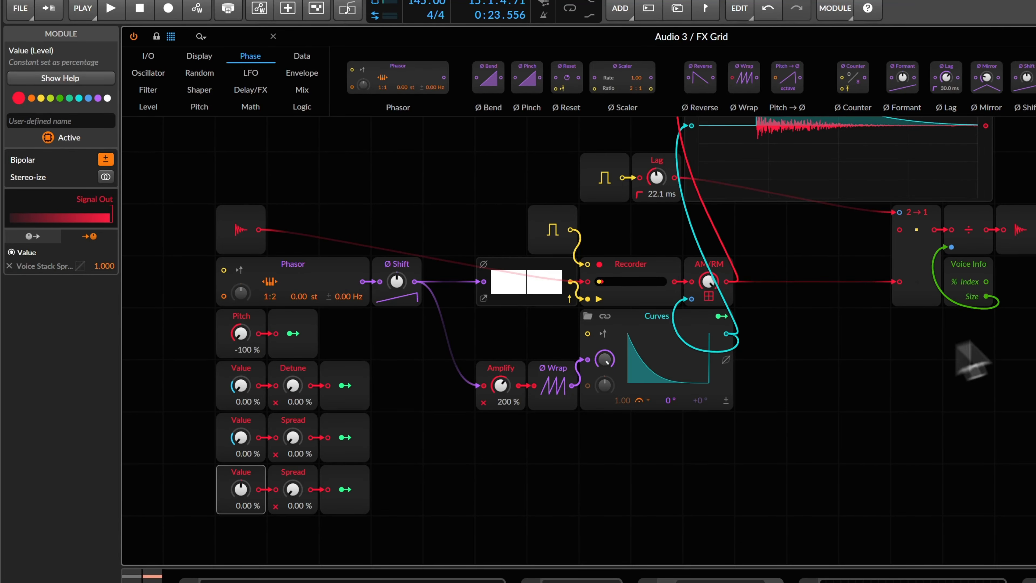
Move the Audio Out away from the divide module and insert a Mixer module from the Mix category between them.
left_click_drag(1023, 219, 860, 190)
right_click(760, 241)
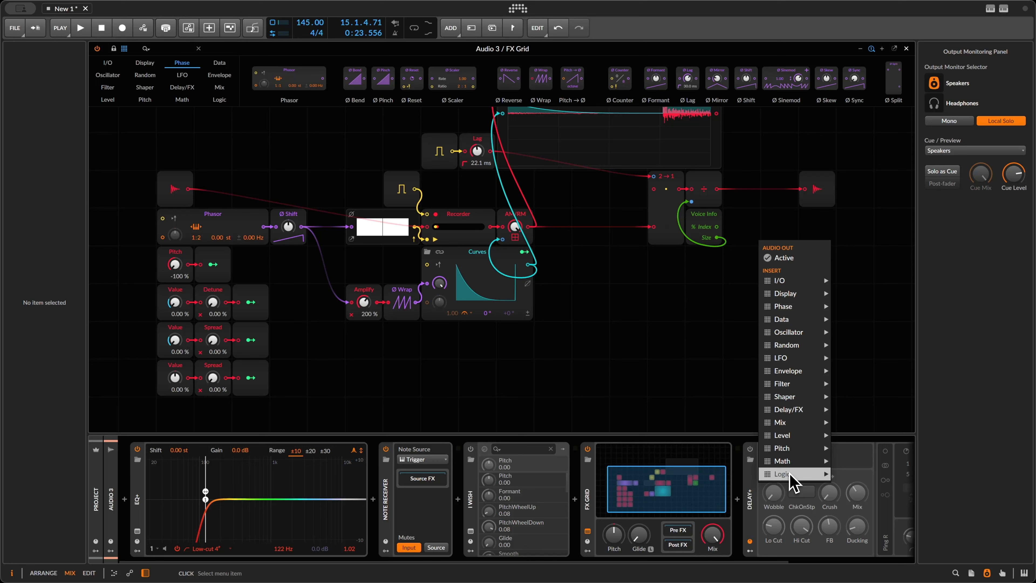
mouse_move(827, 435)
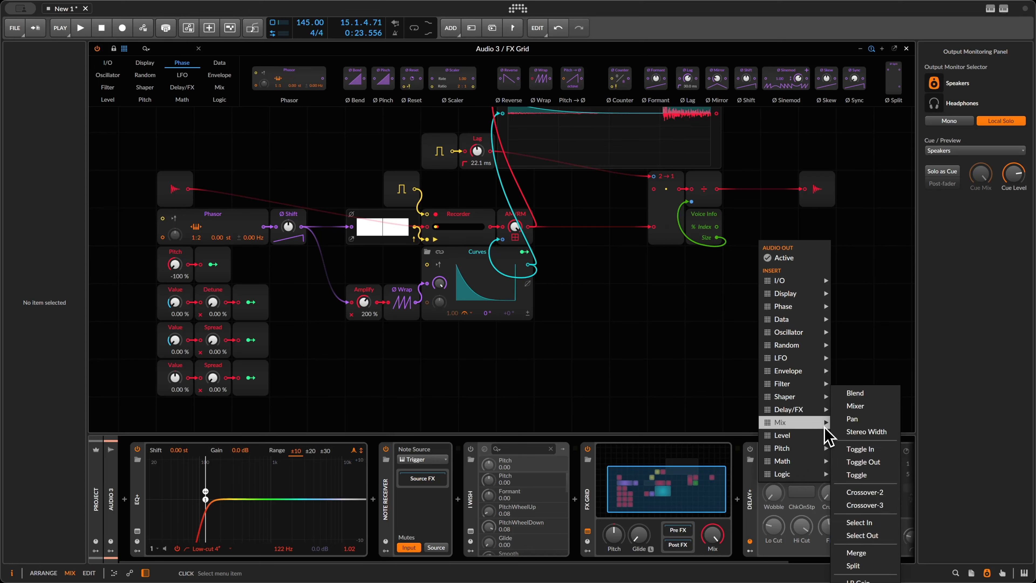
left_click(854, 406)
left_click_drag(775, 224, 789, 196)
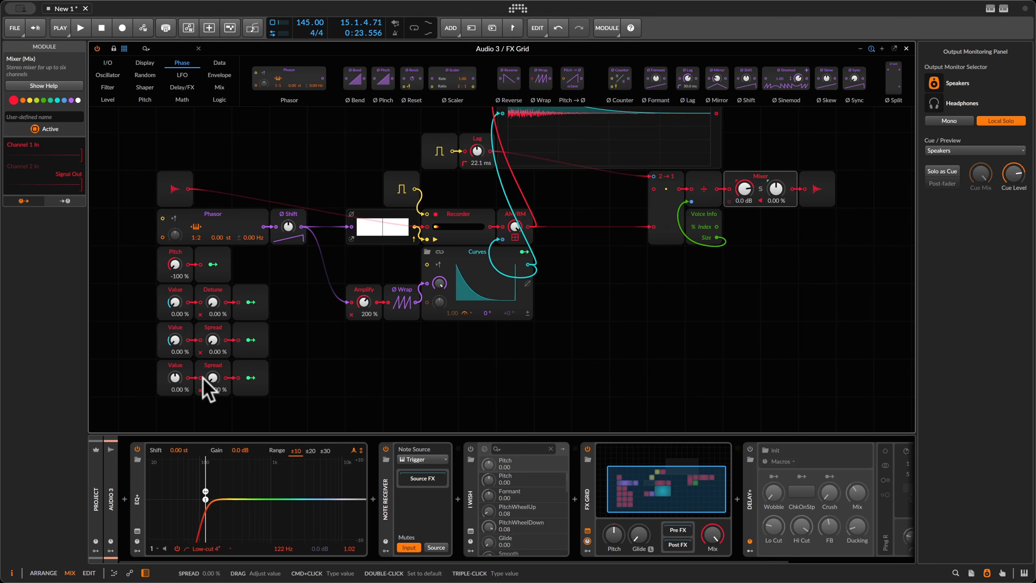
Rename the copied Spread module to Pan and map its Modulator Out to the Mixer's Channel 1 Pan with an amount of 1.006.
left_click(208, 371)
left_click(34, 111)
double_click(35, 113)
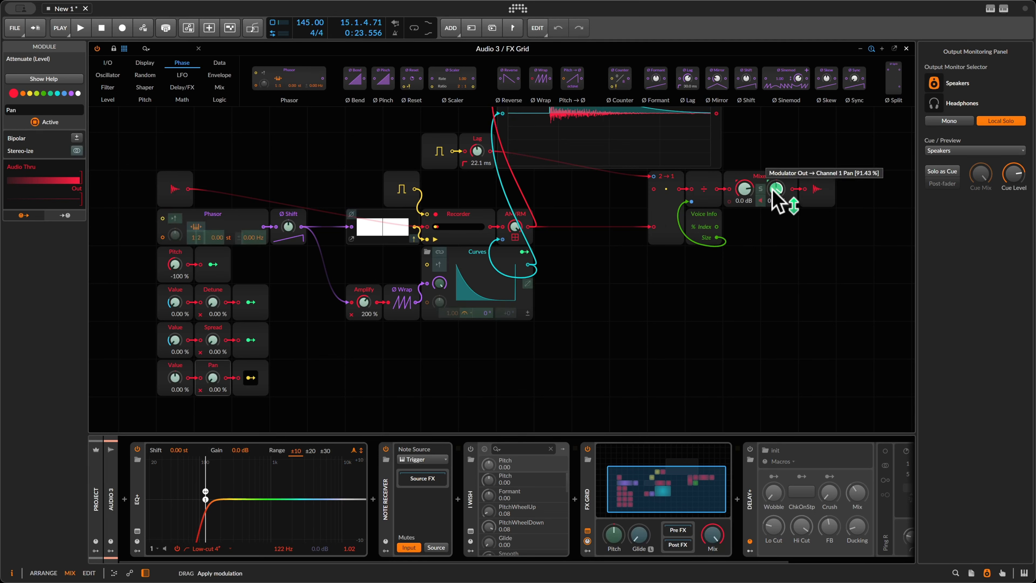
left_click_drag(771, 189, 772, 188)
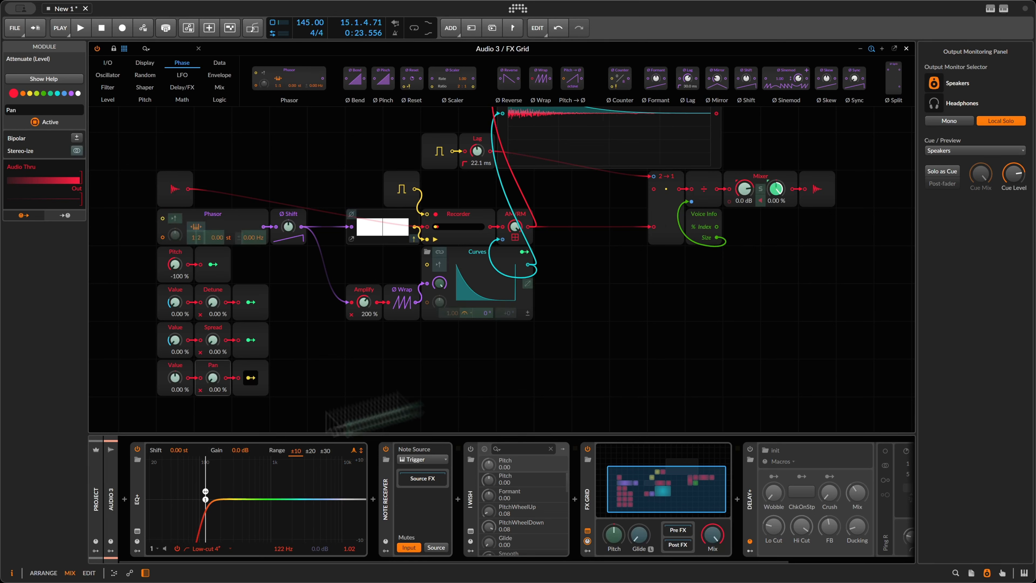
Audition the stack with Pan at 92.6 %, Voice Stacking at 9, Spread at 62.9 % and Detune at 50.9 %.
key("space")
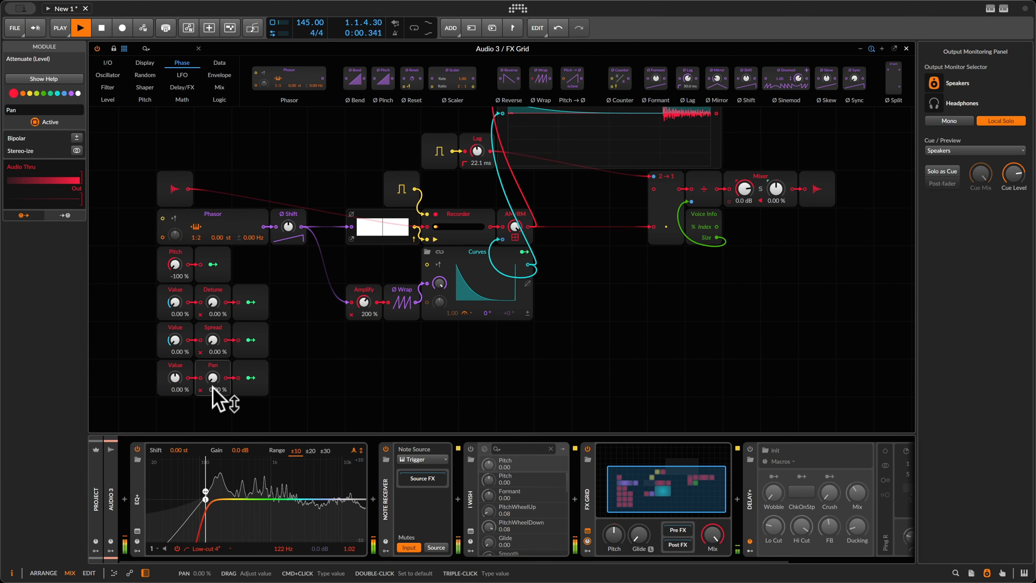
left_click_drag(213, 379, 214, 382)
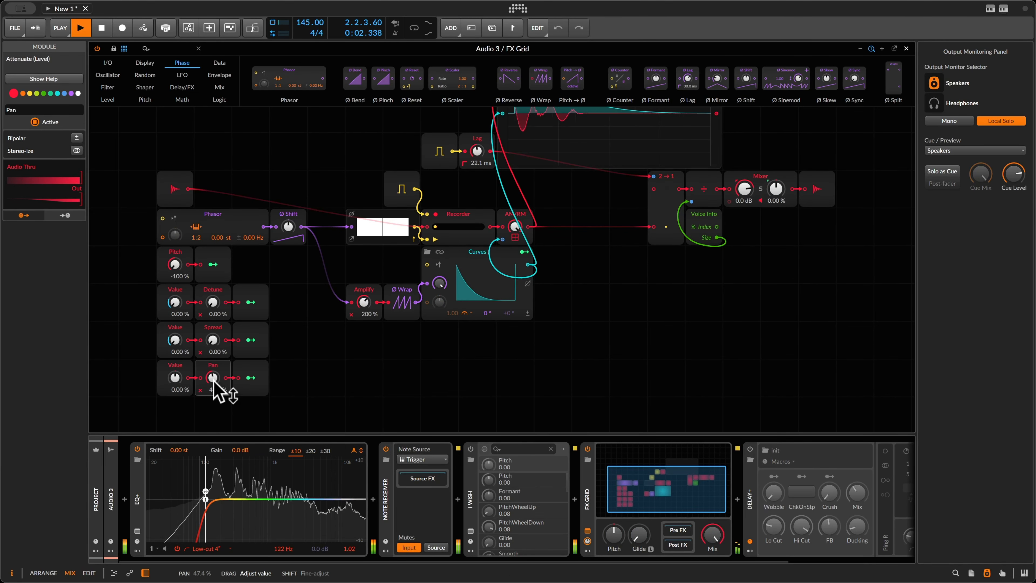
left_click(134, 161)
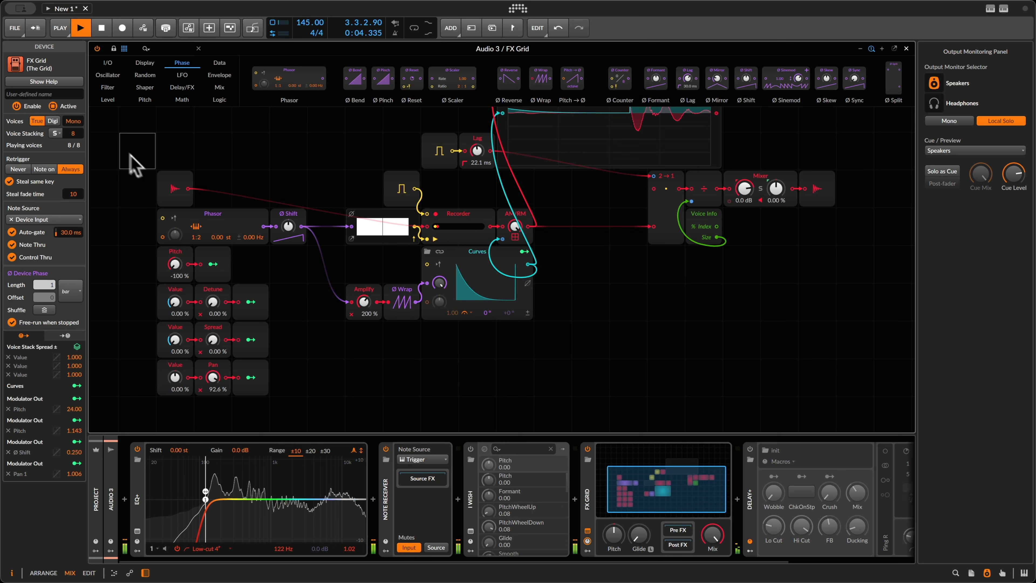
left_click_drag(72, 136, 73, 141)
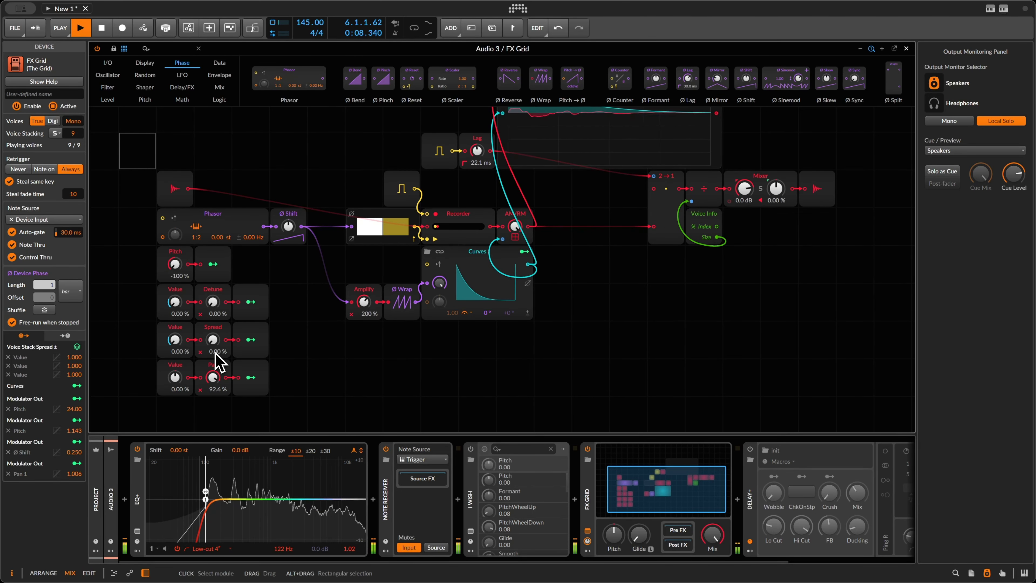
left_click_drag(214, 346, 216, 342)
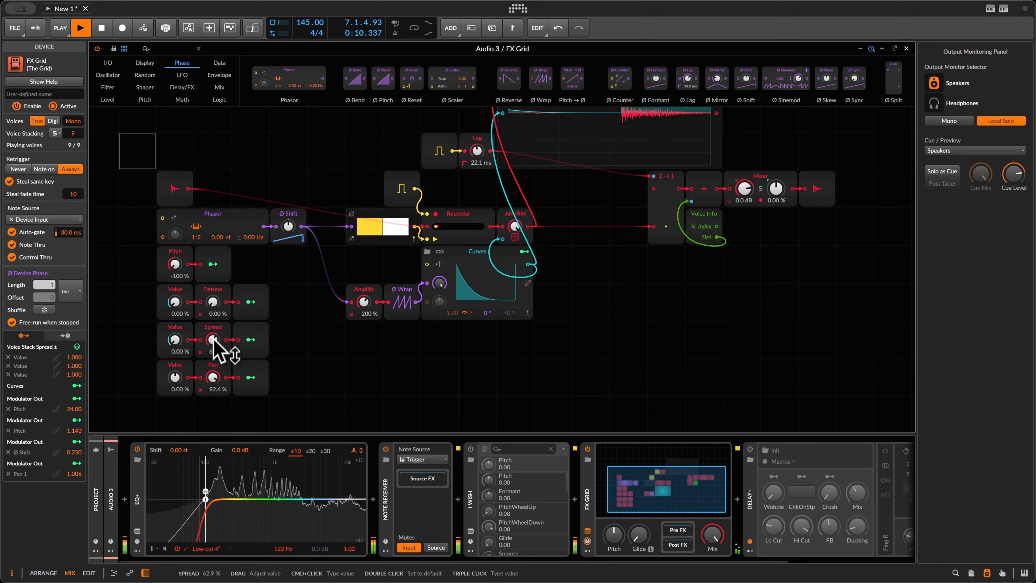
mouse_move(213, 307)
left_mouse_down()
mouse_move(219, 315)
mouse_move(216, 304)
left_mouse_up()
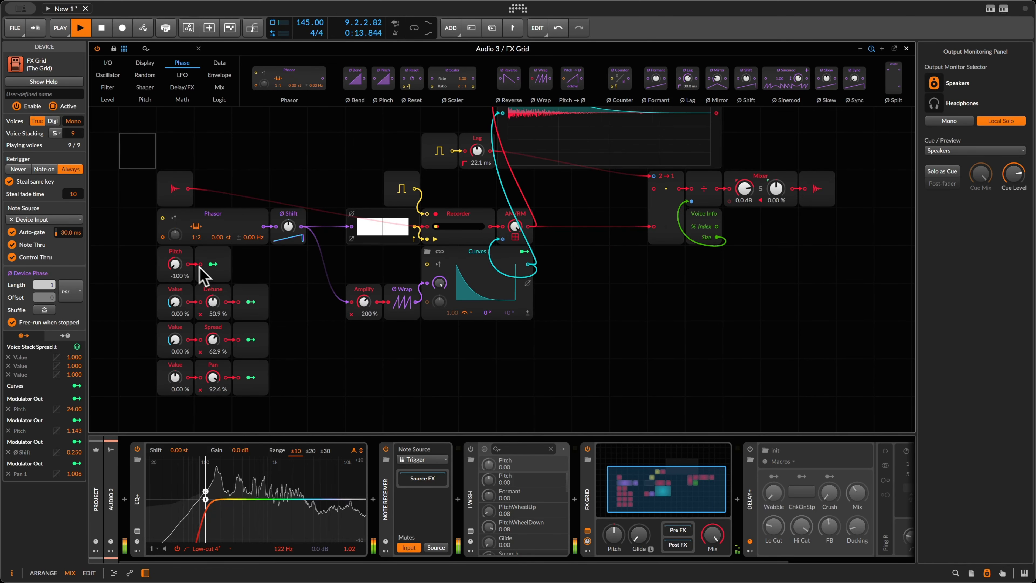
Reset Pitch, Detune, Spread and Pan to 0 %, turn Voice Stacking off, and briefly audition the result from the start.
double_click(176, 263)
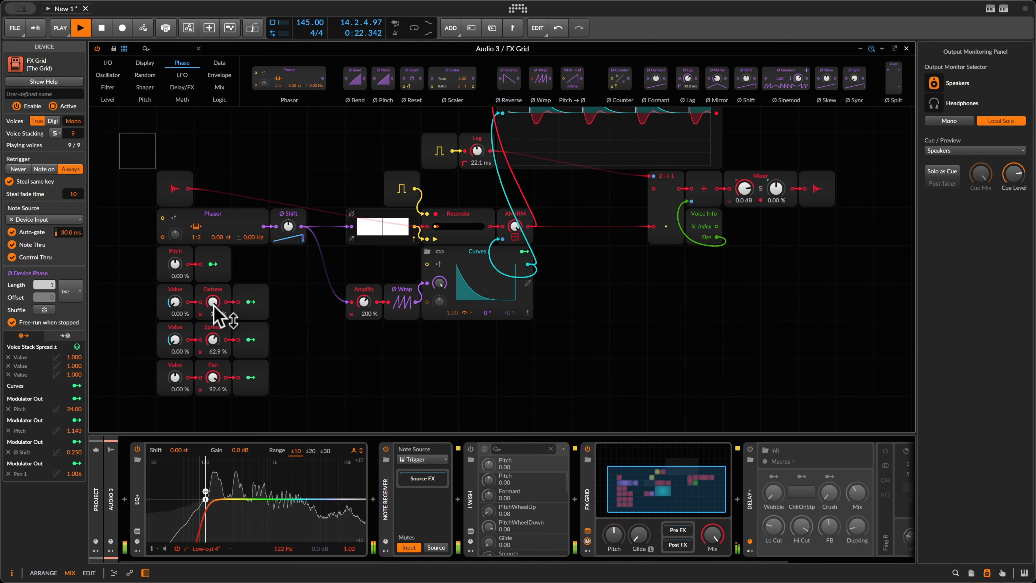
double_click(215, 303)
double_click(212, 338)
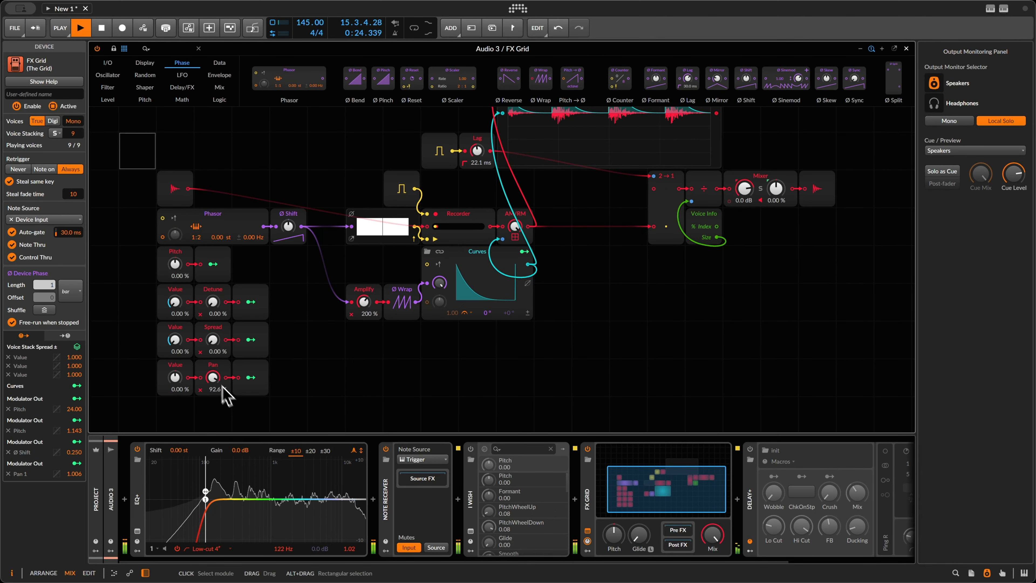
double_click(213, 377)
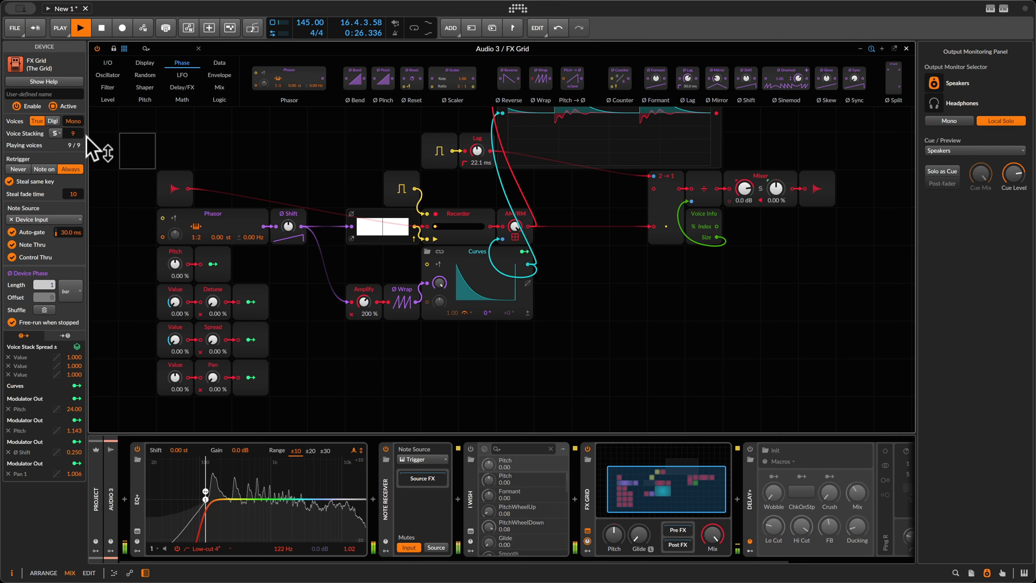
double_click(77, 134)
key("space")
key("space")
key("space")
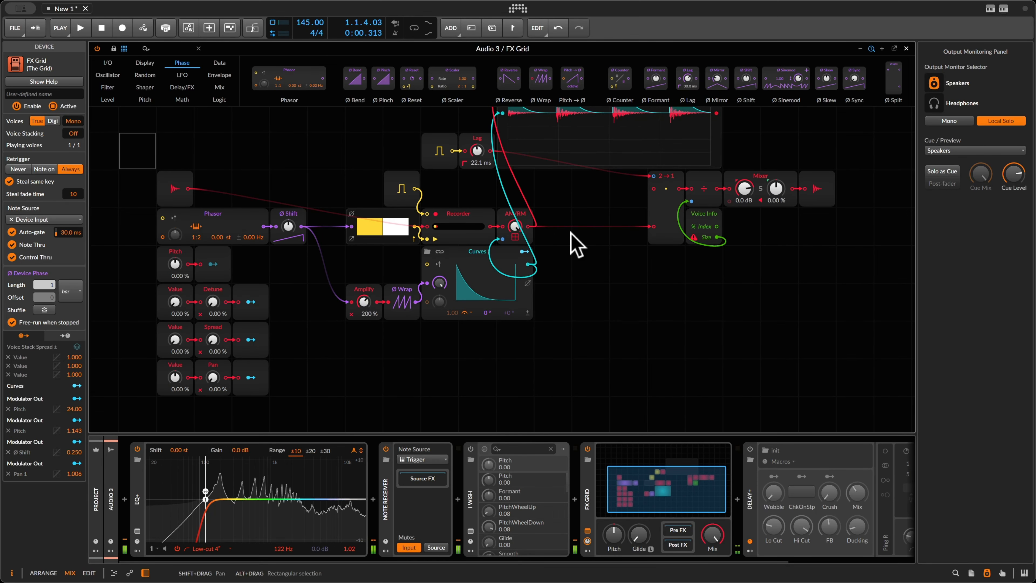
Insert an Amplify module from the Level category between the AM/RM module and the 2-to-1 Merge.
left_click(469, 287)
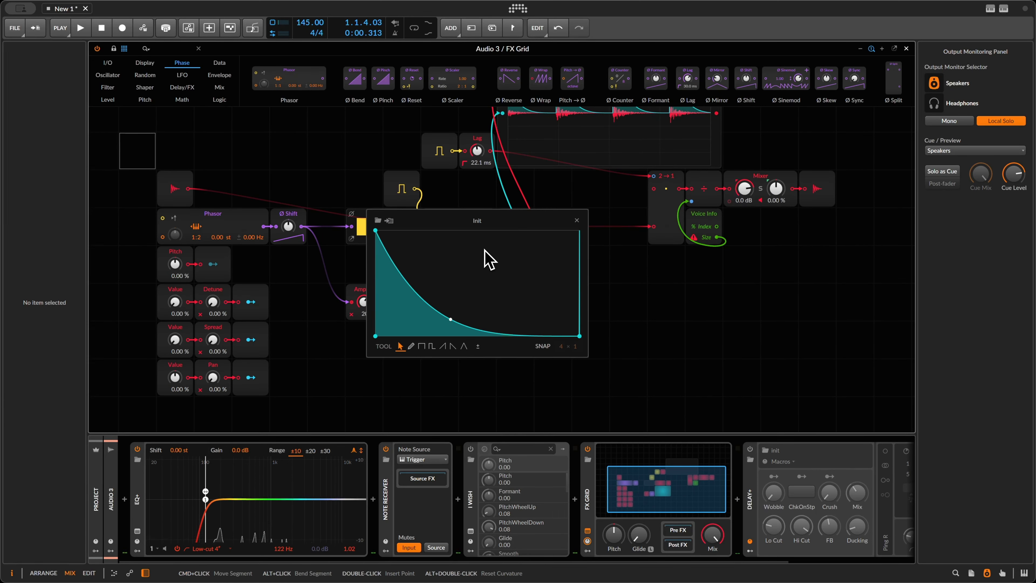
left_click(577, 221)
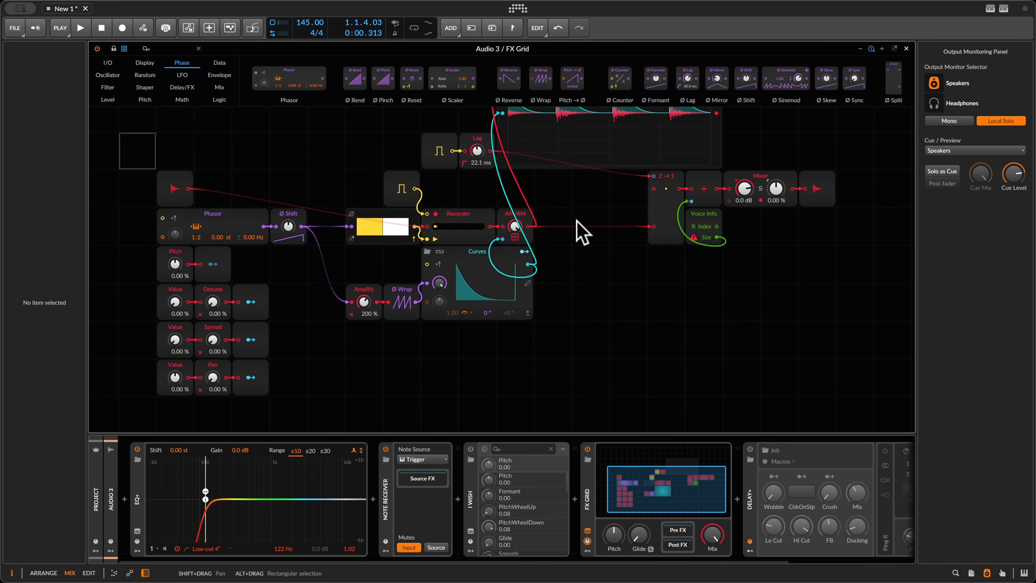
right_click(557, 220)
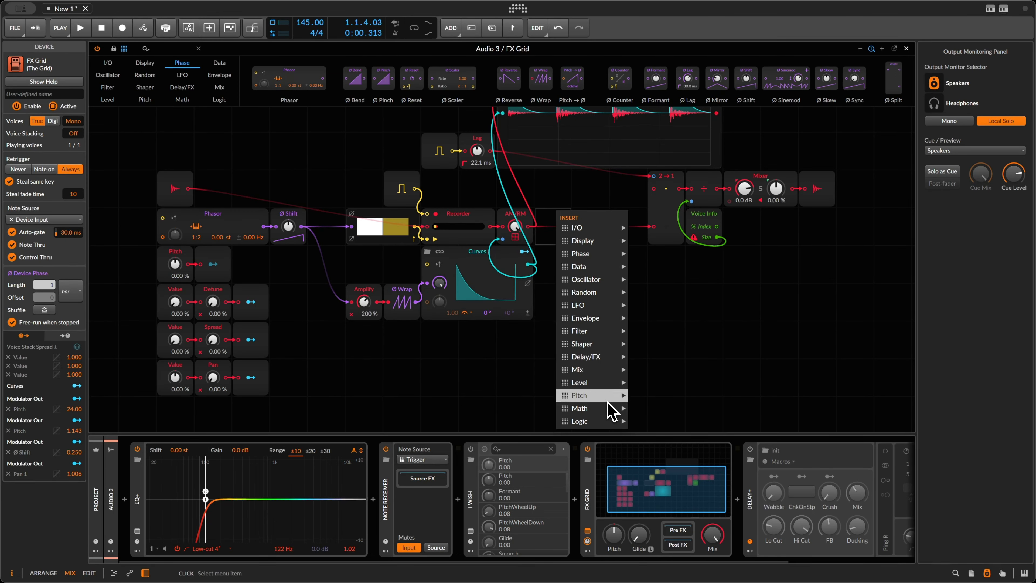
mouse_move(606, 387)
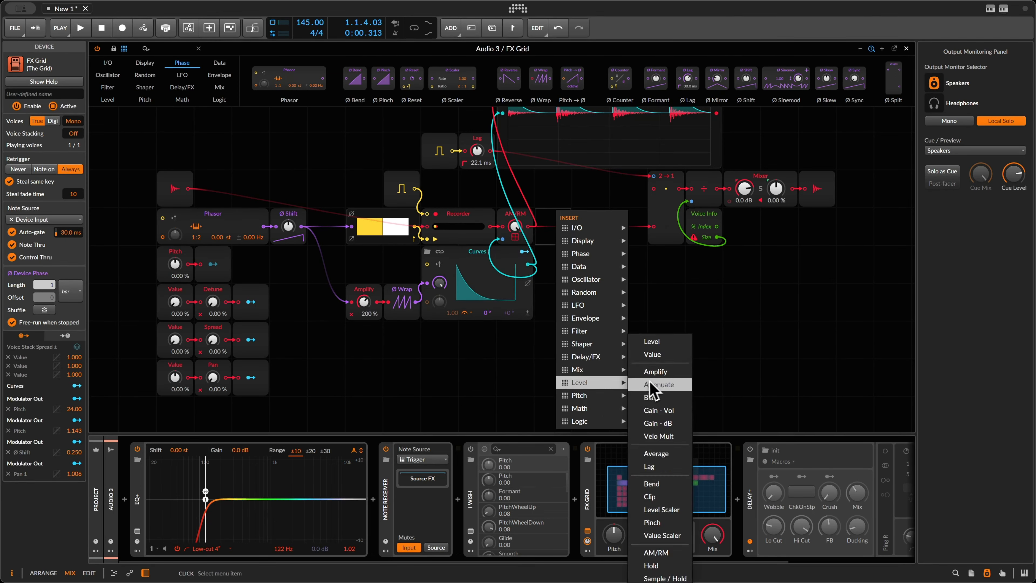
left_click(655, 371)
left_click_drag(562, 225, 529, 227)
scroll(611, 323, "up", 3)
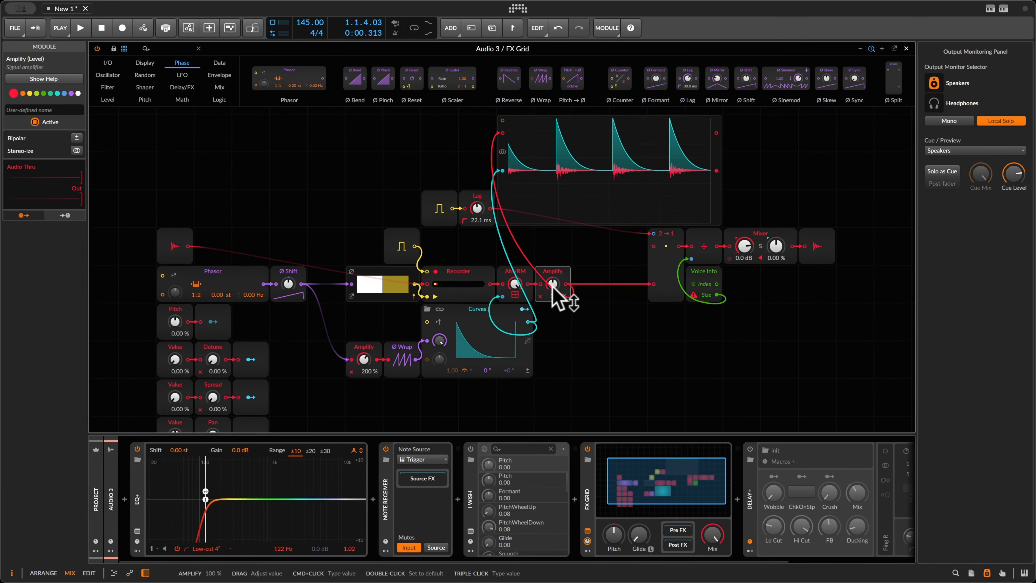
Audition the repeats while raising the new Amplify module to 295 %.
key("space")
left_click_drag(558, 294, 559, 291)
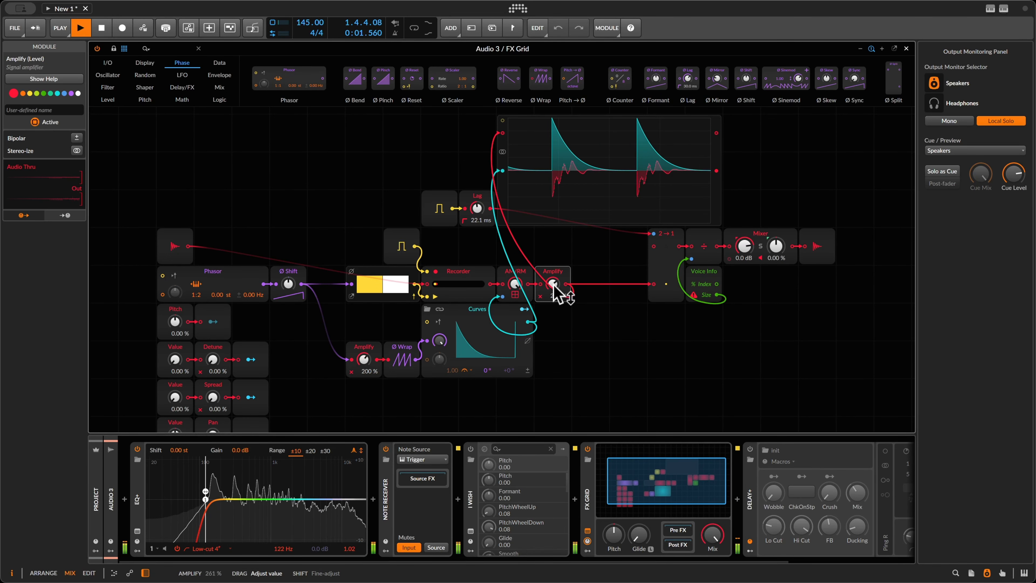
key("space")
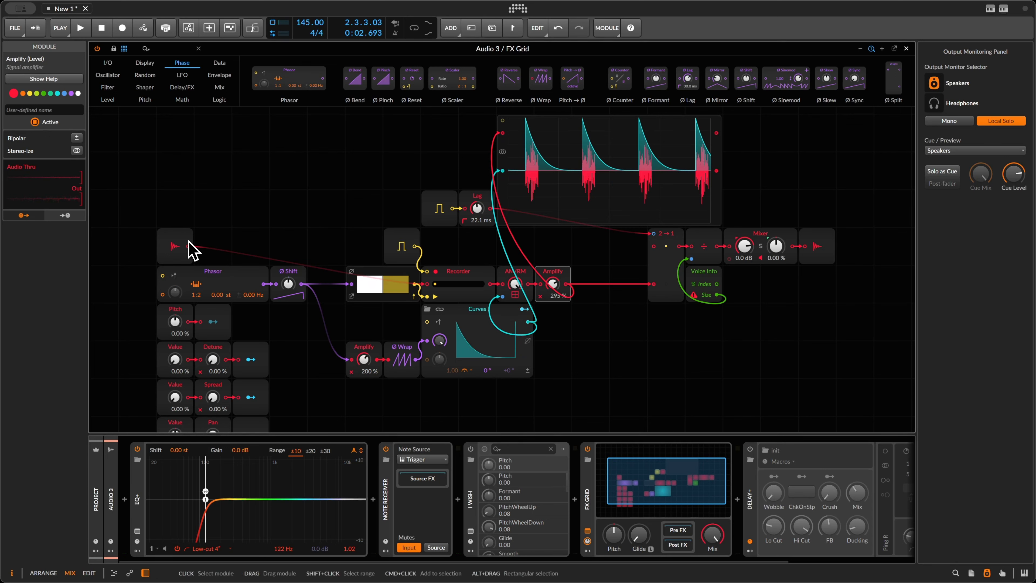
Connect the Audio In to the Merge's Signal In 1 and audition the mix while adjusting the Amplify amount.
left_click_drag(188, 246, 653, 246)
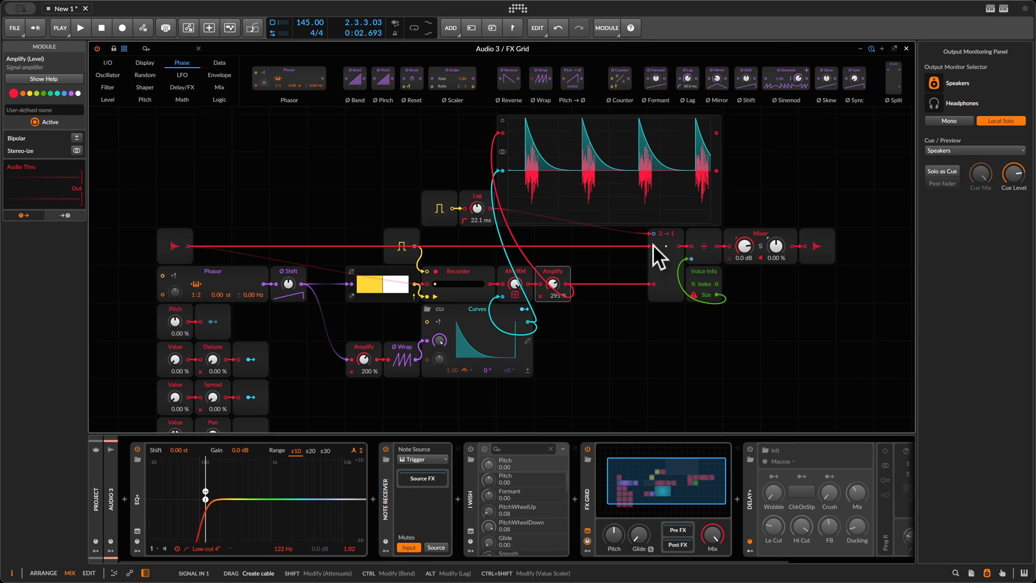
left_click_drag(654, 245, 653, 245)
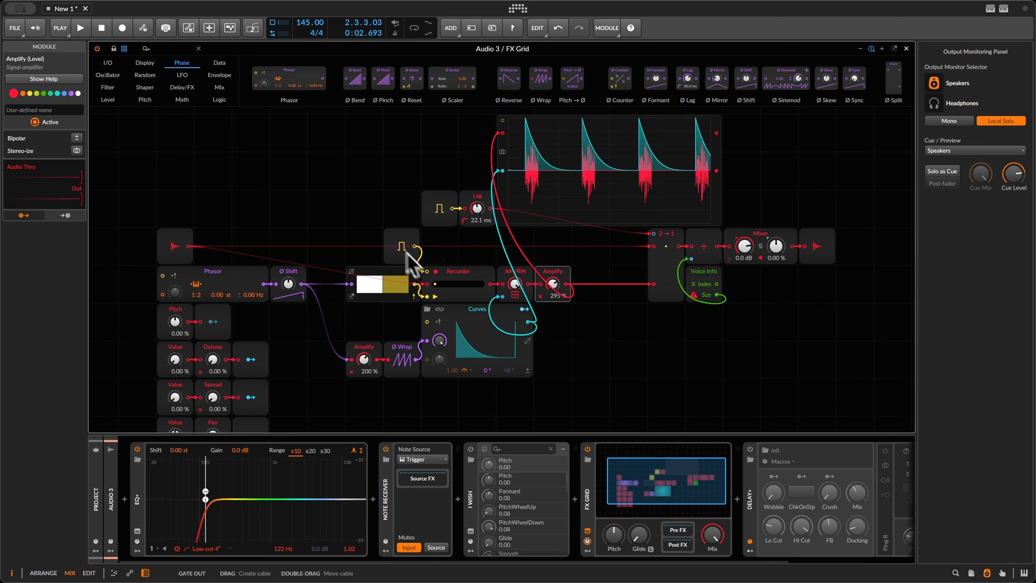
key("space")
left_click_drag(556, 291, 555, 287)
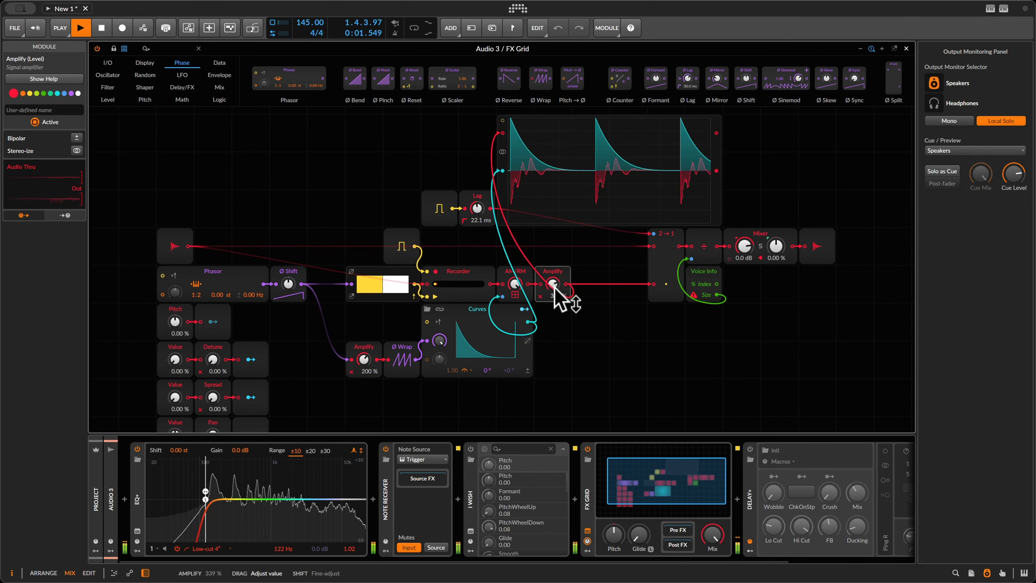
left_click_drag(180, 323, 178, 325)
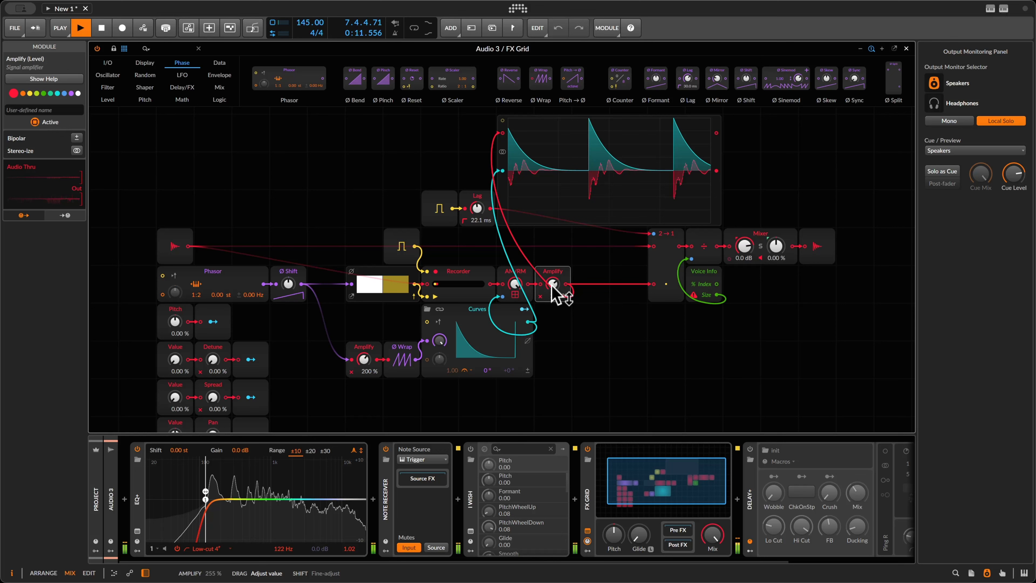
key("space")
Reshape the Curves envelope into a trapezoid with a short rise, a plateau at 100 % and a short fall, and start playback.
left_click(482, 350)
mouse_move(376, 288)
left_mouse_down()
mouse_move(481, 293)
mouse_move(381, 297)
left_mouse_up()
double_click(480, 287)
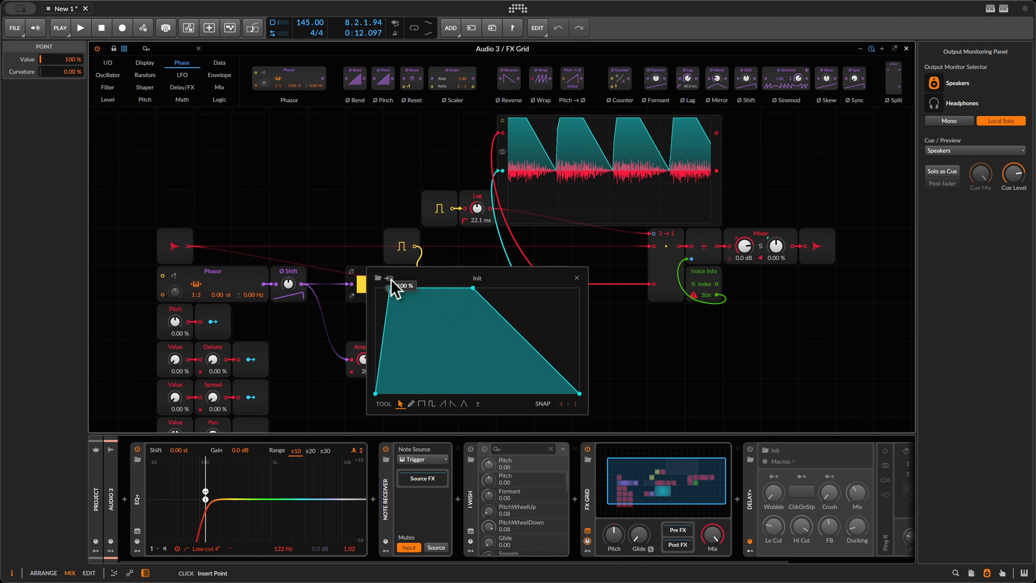
left_click_drag(511, 335, 563, 288)
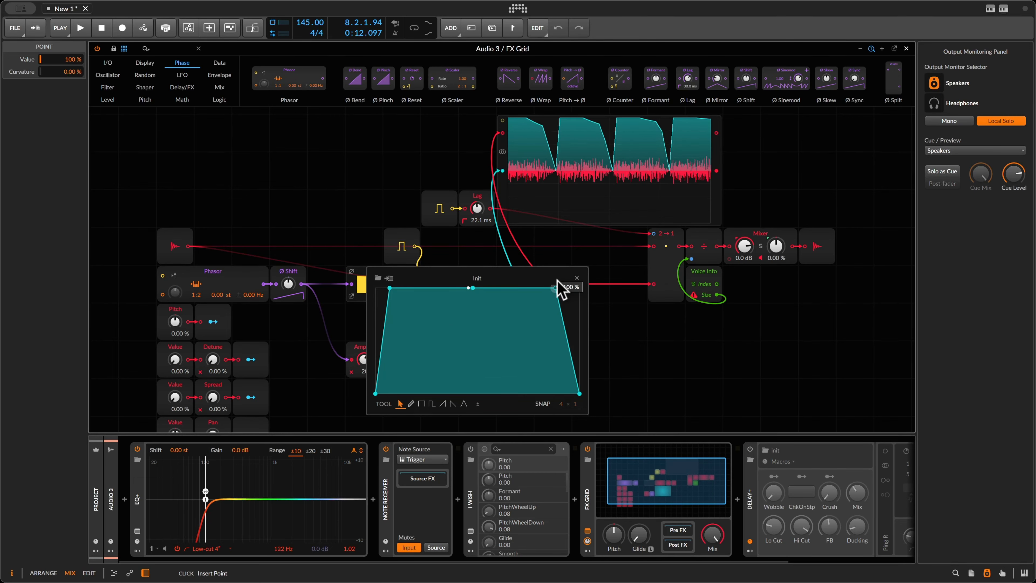
key("space")
left_click(576, 278)
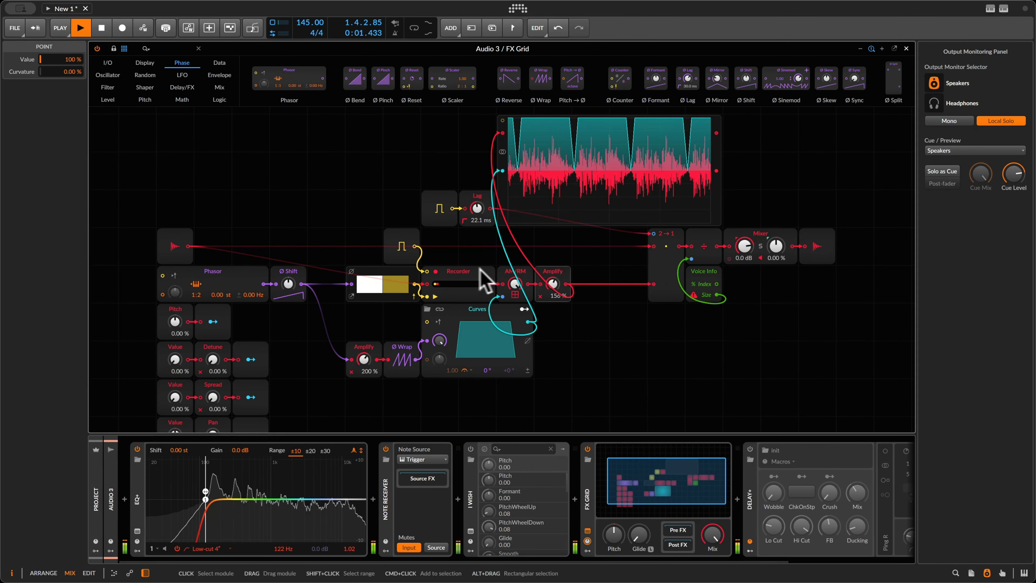
Audition the Pitch control, reset it to 0 % and lower the Amplify after AM/RM to 122 %.
left_click_drag(180, 321, 180, 331)
double_click(180, 326)
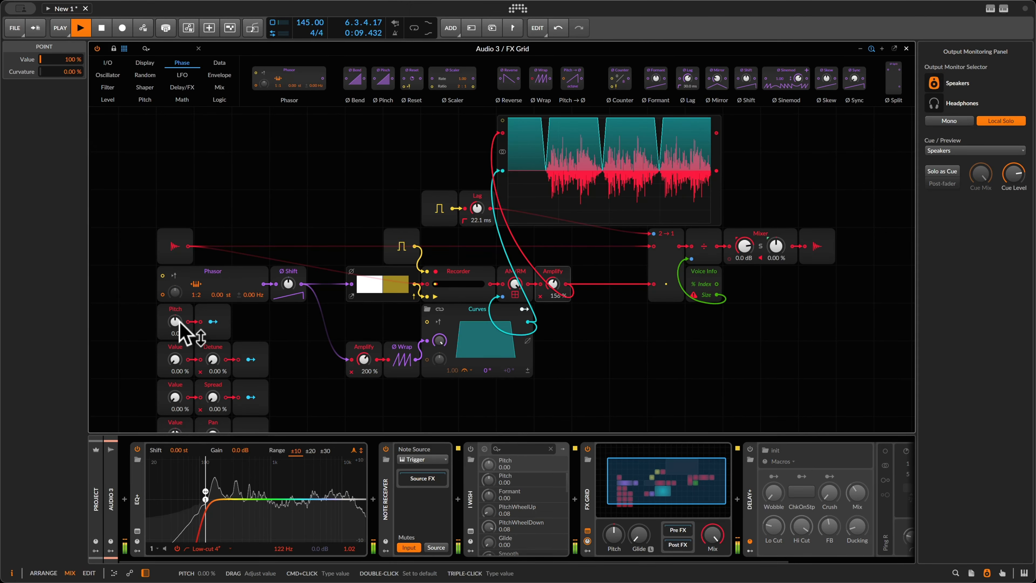
key("space")
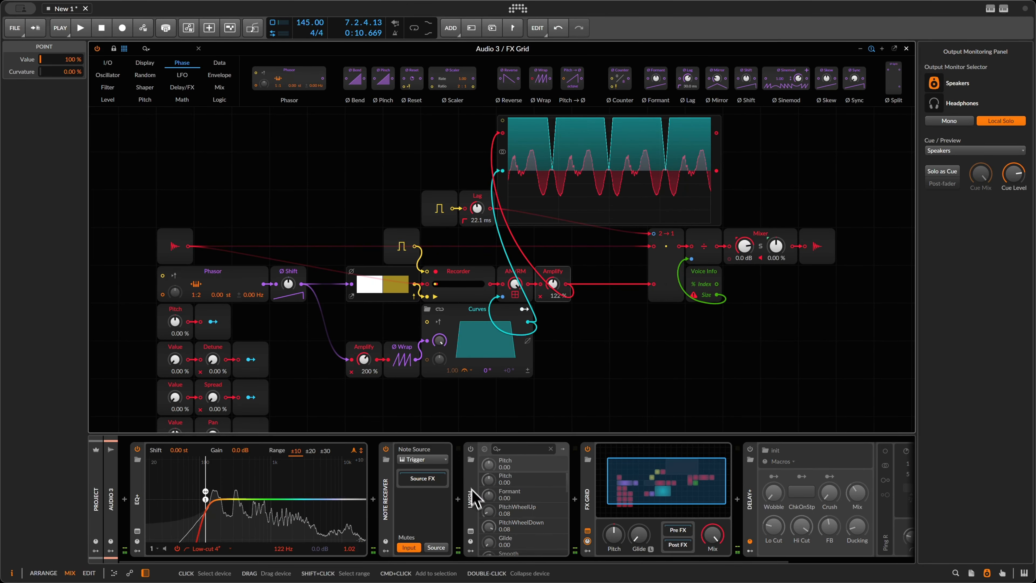
Turn off the FX Grid, enable the I Wish plug-in for comparison and show its plug-in window.
left_click(590, 491)
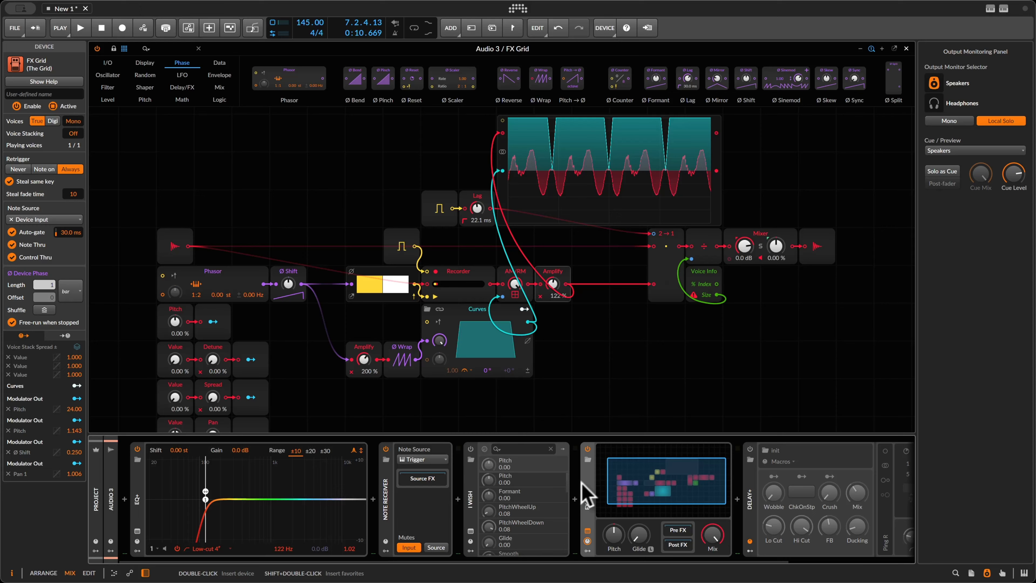
key("alt+a")
left_click(471, 450)
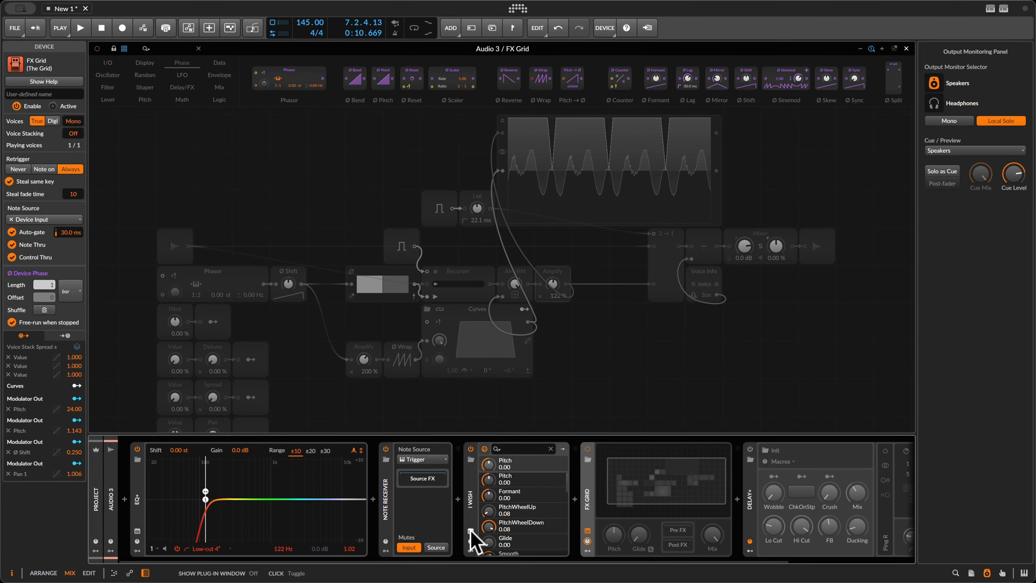
left_click(470, 528)
left_click(470, 531)
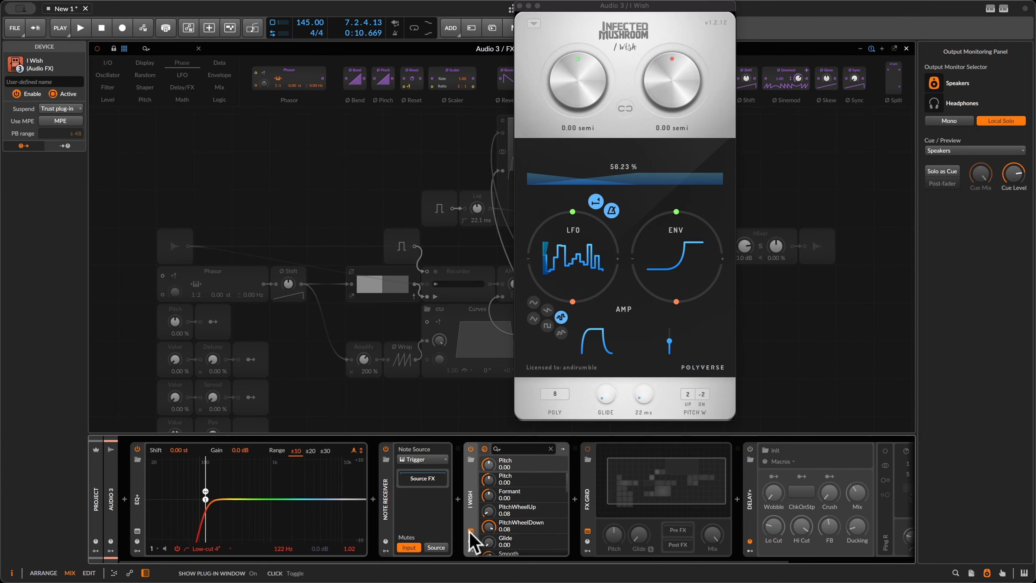
Audition I Wish's Pitch and Formant knobs during playback, moving the plug-in window away from the grid.
key("space")
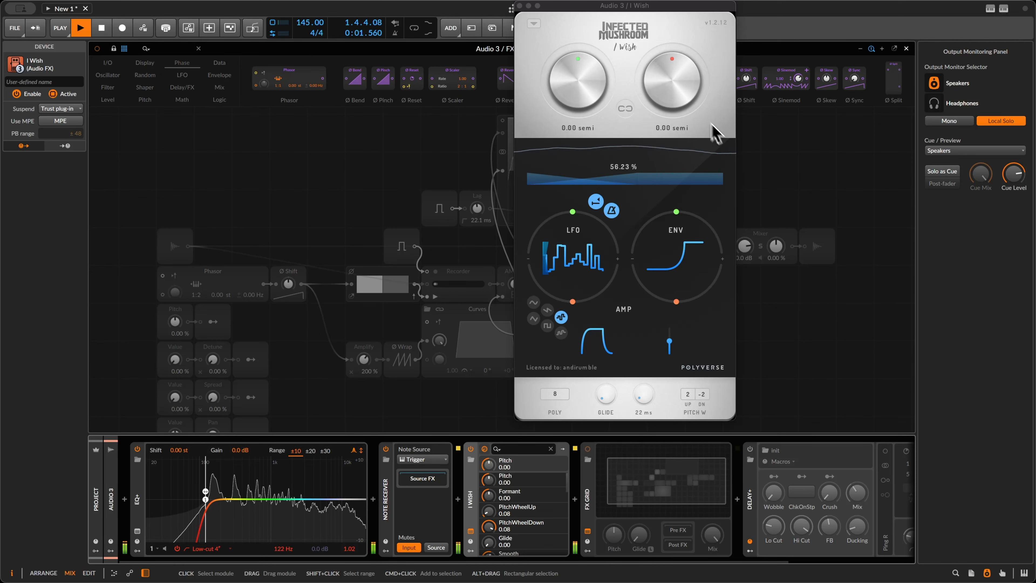
left_click_drag(587, 87, 573, 49)
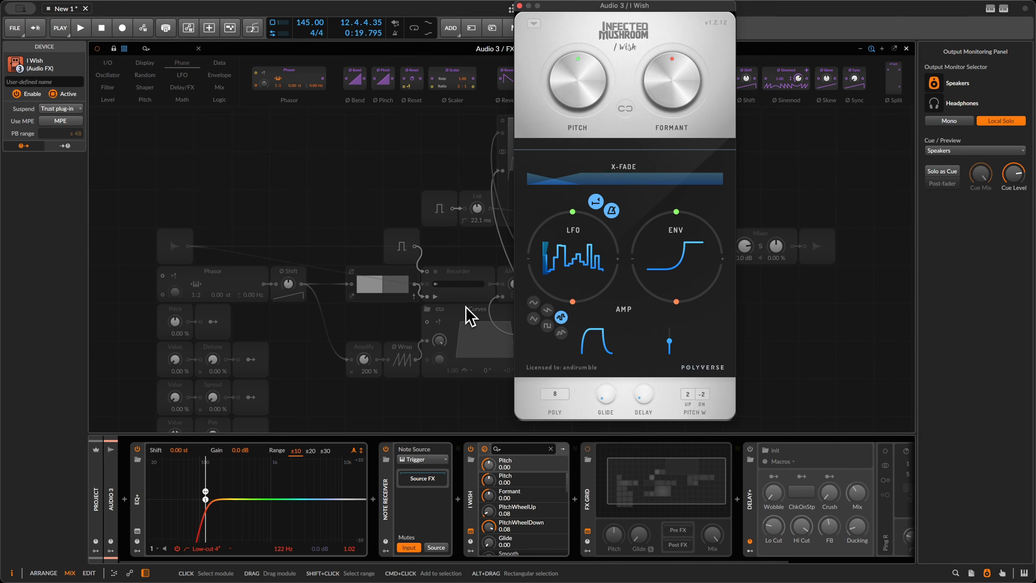
left_click_drag(590, 8, 822, 8)
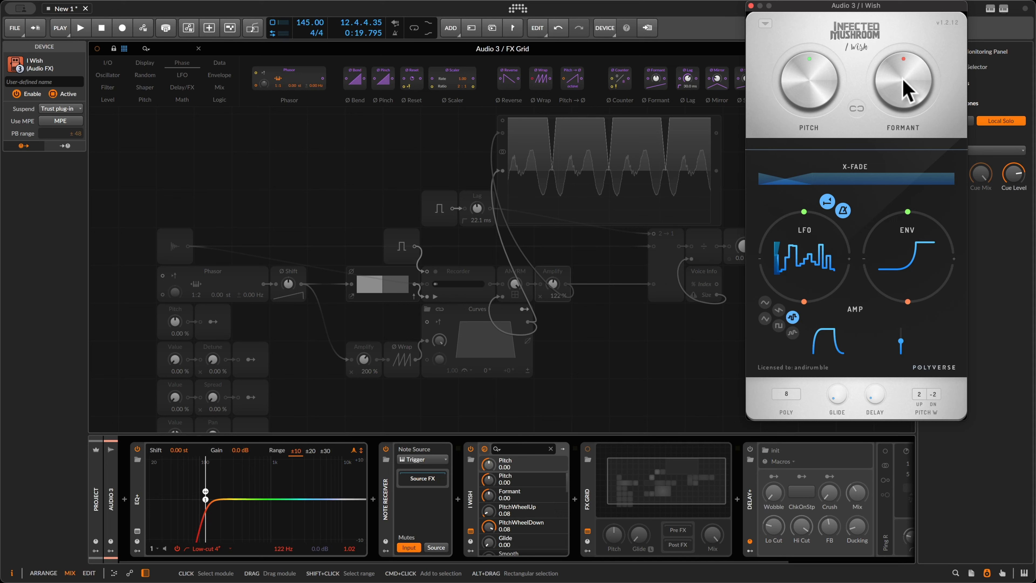
key("space")
mouse_move(902, 87)
left_mouse_down()
mouse_move(914, 25)
mouse_move(937, 149)
mouse_move(936, 70)
mouse_move(918, 33)
mouse_move(920, 86)
left_mouse_up()
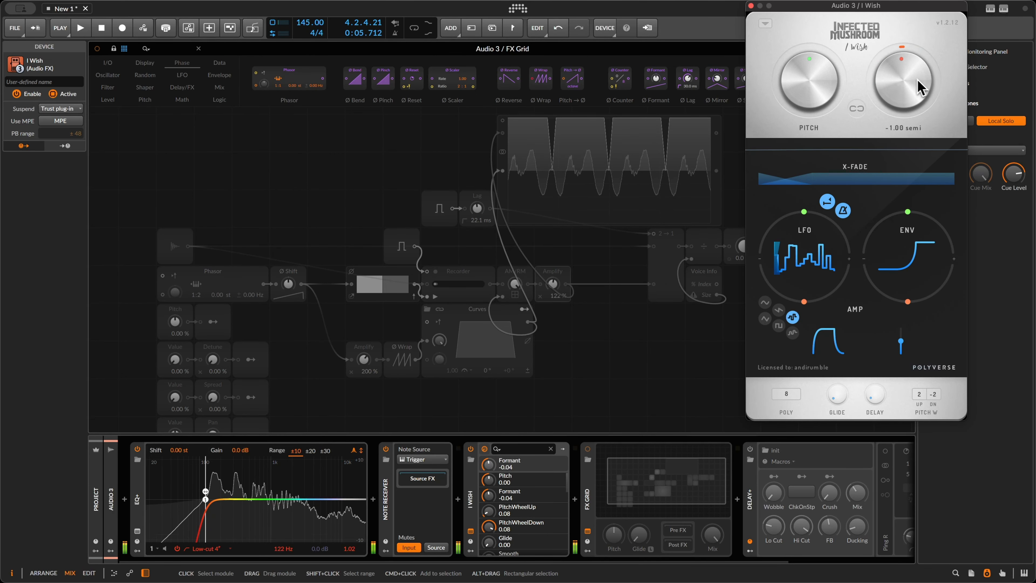
Link I Wish's Pitch and Formant, audition them together, reset both to 0 semitones and unlink them.
left_click(856, 108)
key("space")
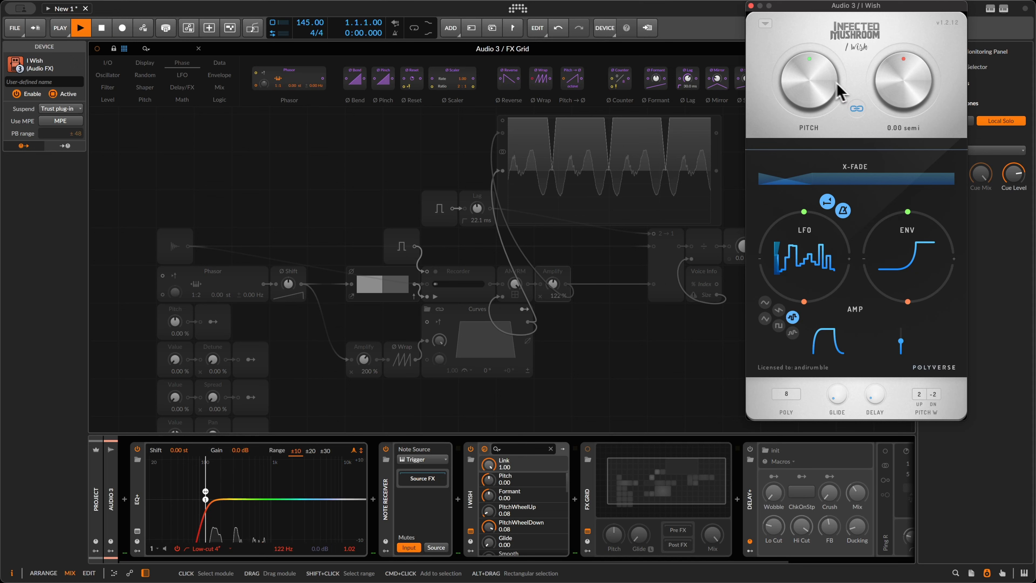
left_click_drag(840, 92, 820, 85)
key("space")
double_click(800, 67)
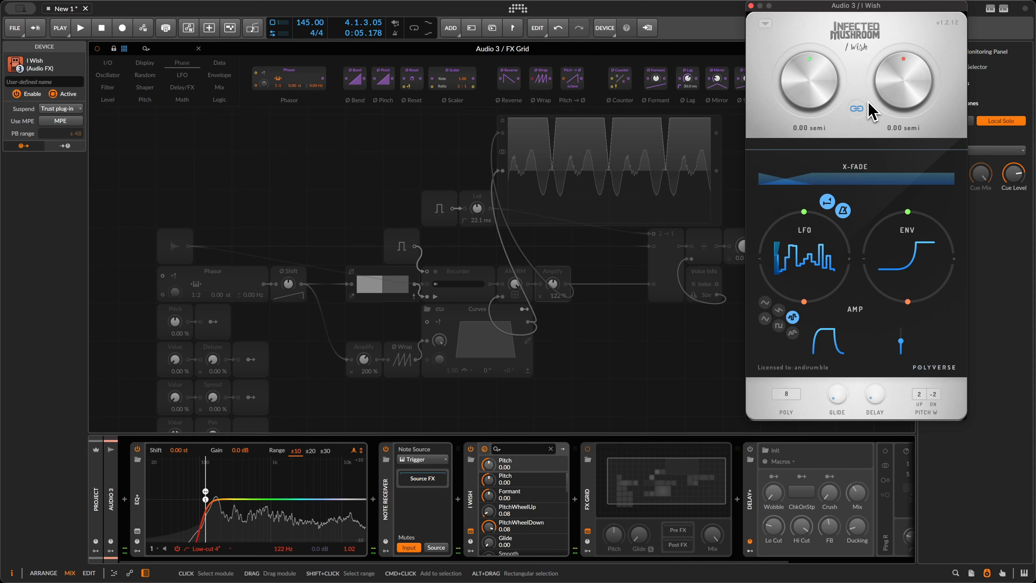
left_click(857, 108)
Close the I Wish window, disable the plug-in and turn the FX Grid back on.
left_click(751, 5)
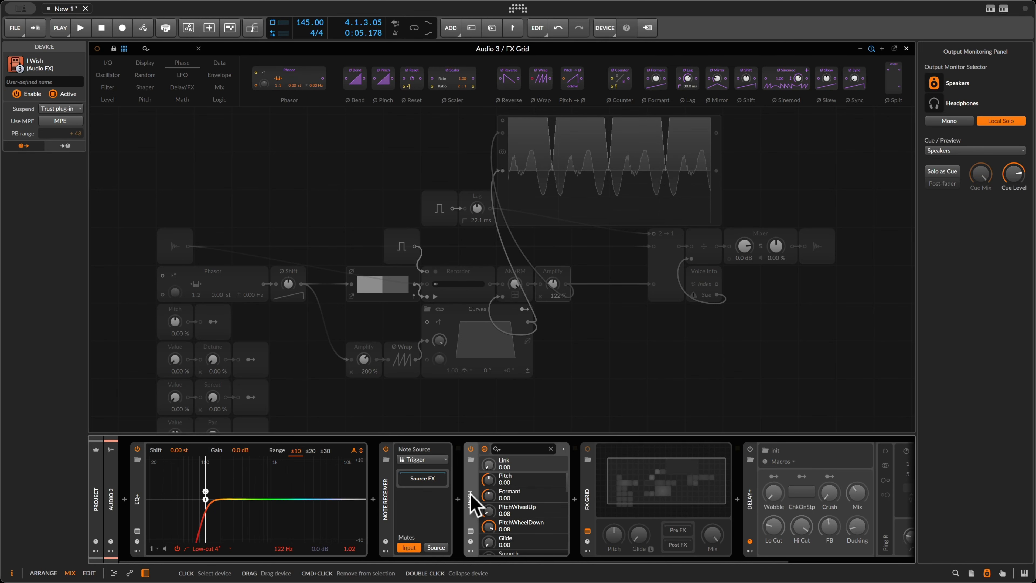
left_click(470, 448)
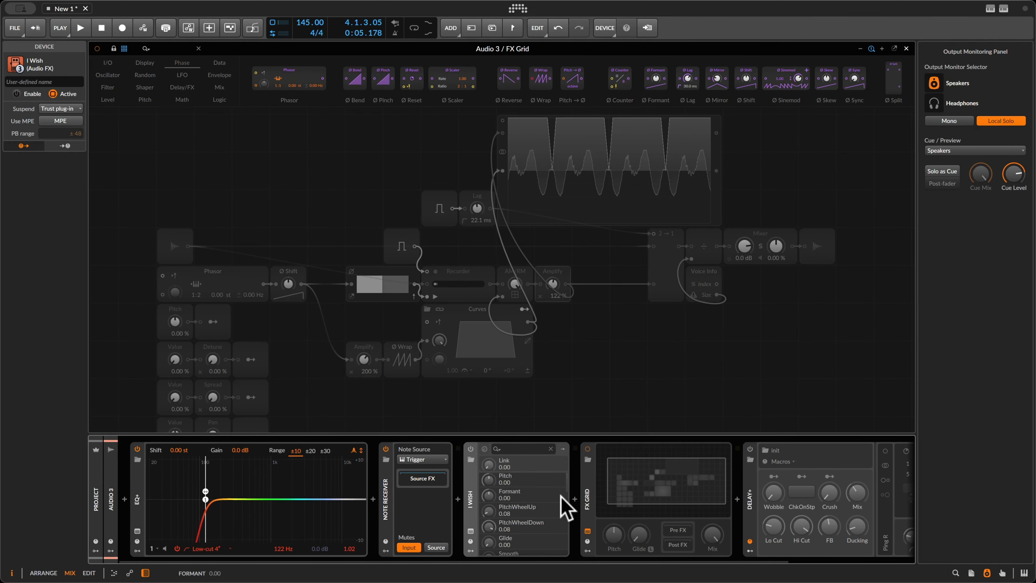
left_click(587, 508)
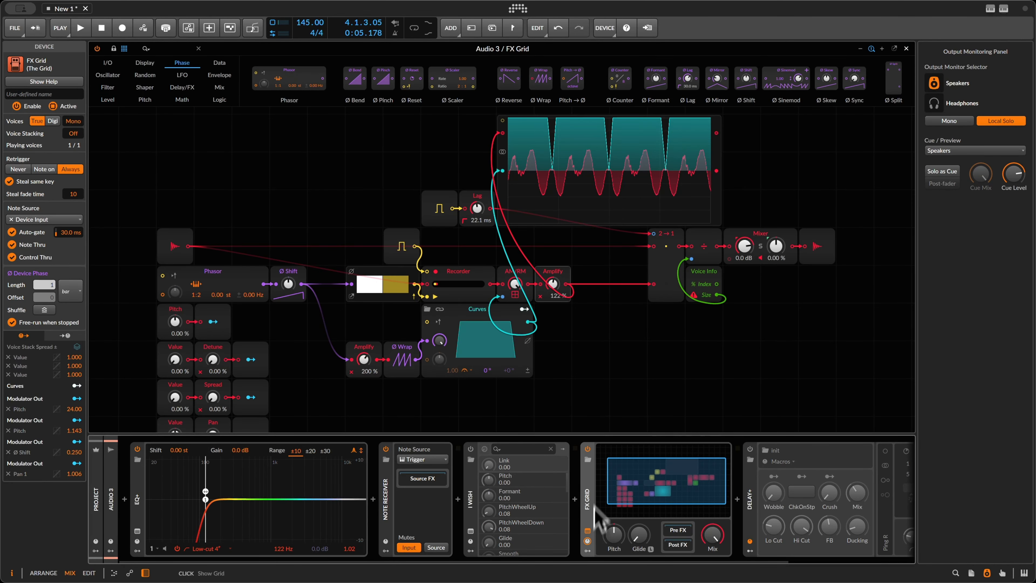
Insert an XP filter module from the Filter category in the empty area below the Merge.
right_click(641, 358)
mouse_move(696, 449)
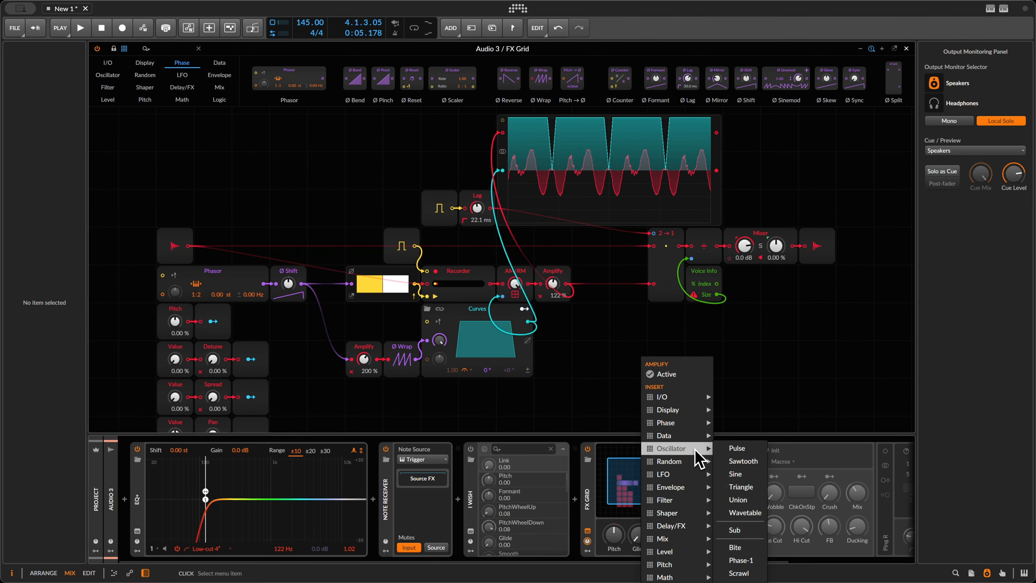
mouse_move(696, 480)
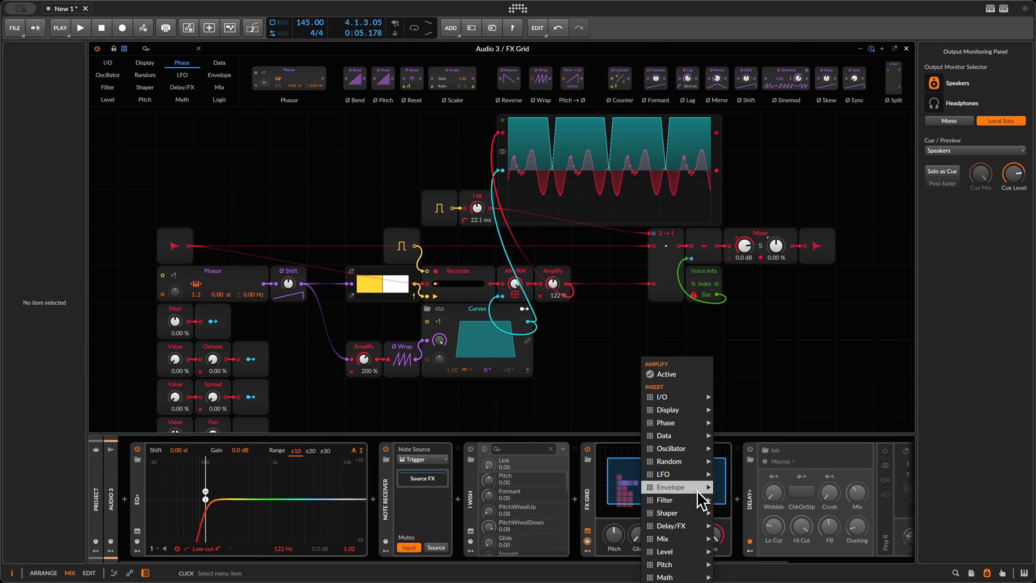
mouse_move(698, 504)
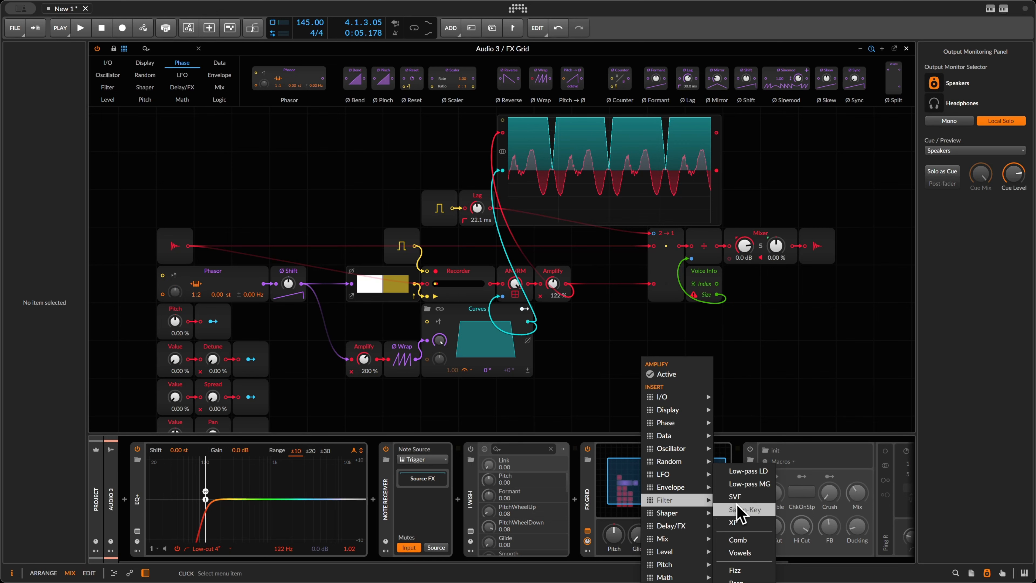
left_click(753, 522)
Shift the Merge and output modules away from the Amplify and patch the XP filter between the makeup Amplify and the Merge.
left_click(660, 249)
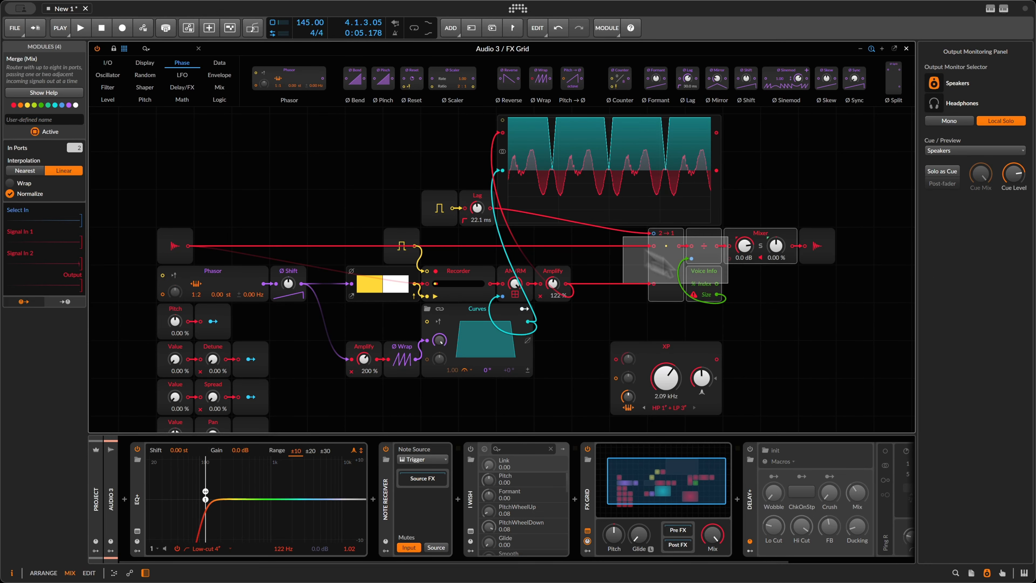
left_click_drag(695, 253, 569, 241)
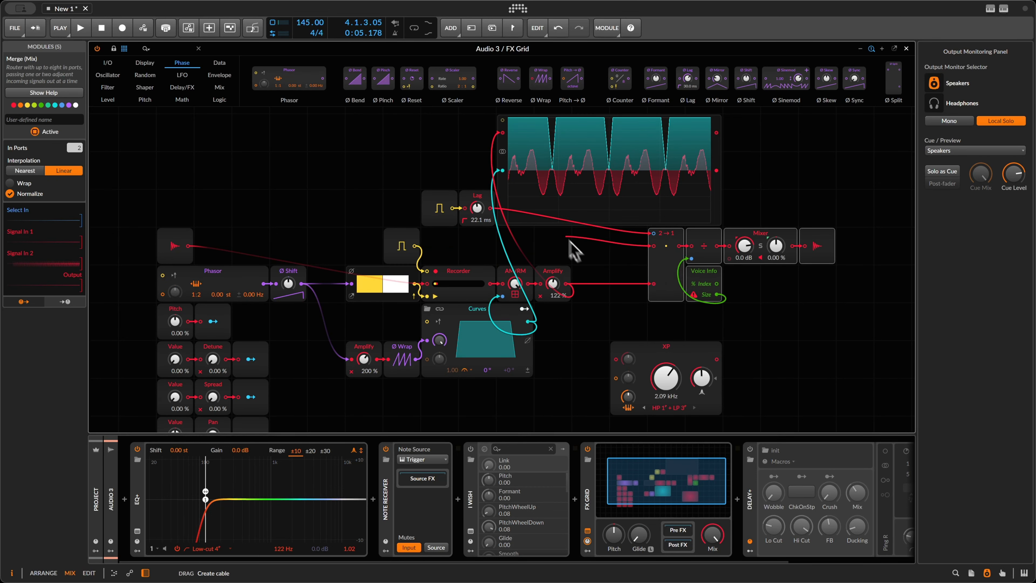
left_click_drag(617, 266, 701, 272)
key("super+z")
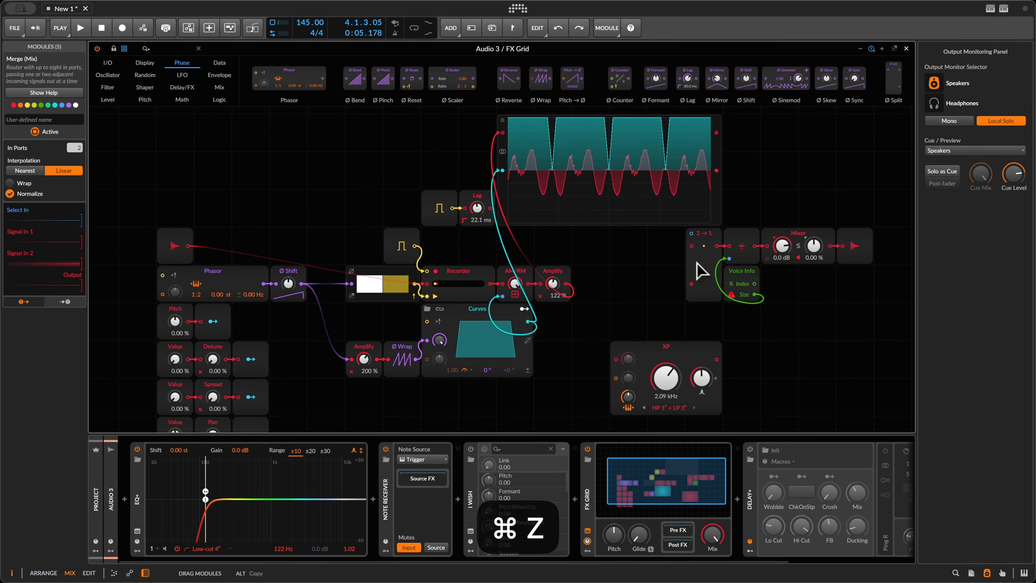
left_click(628, 351)
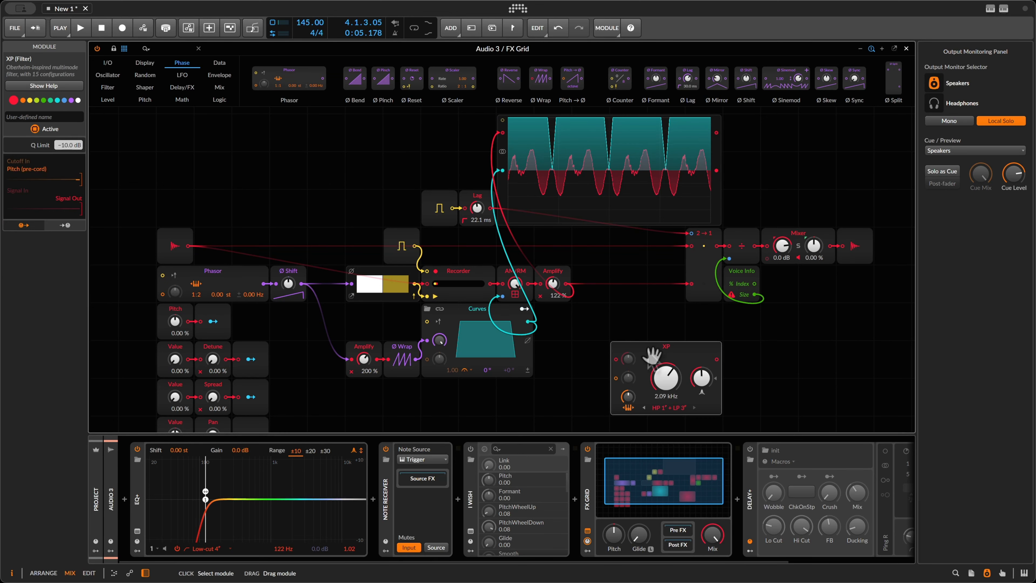
left_click(568, 291)
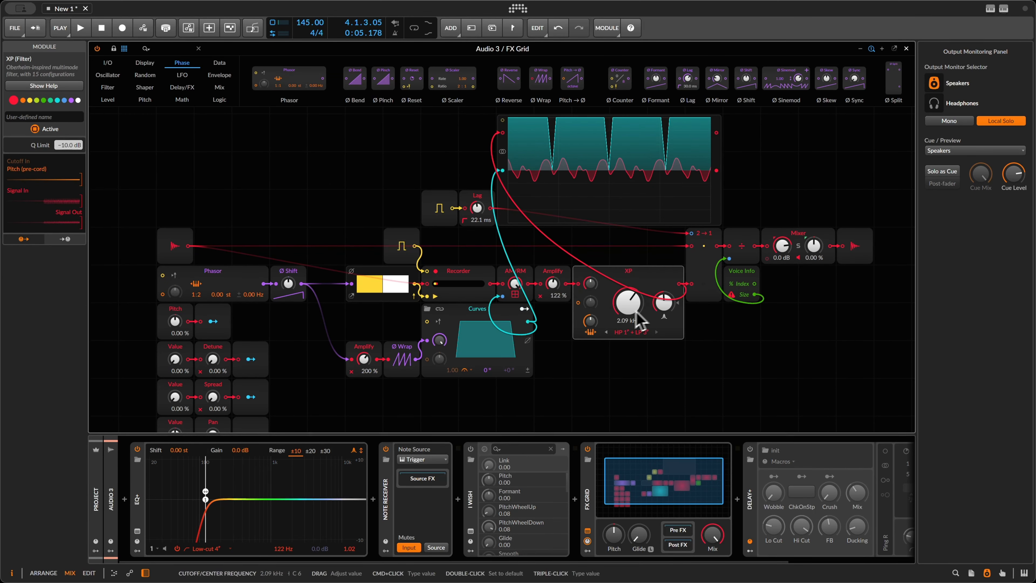
Set the XP filter mode to Band-pass 2 and reorder the chain so the makeup Amplify follows the filter.
left_click(638, 332)
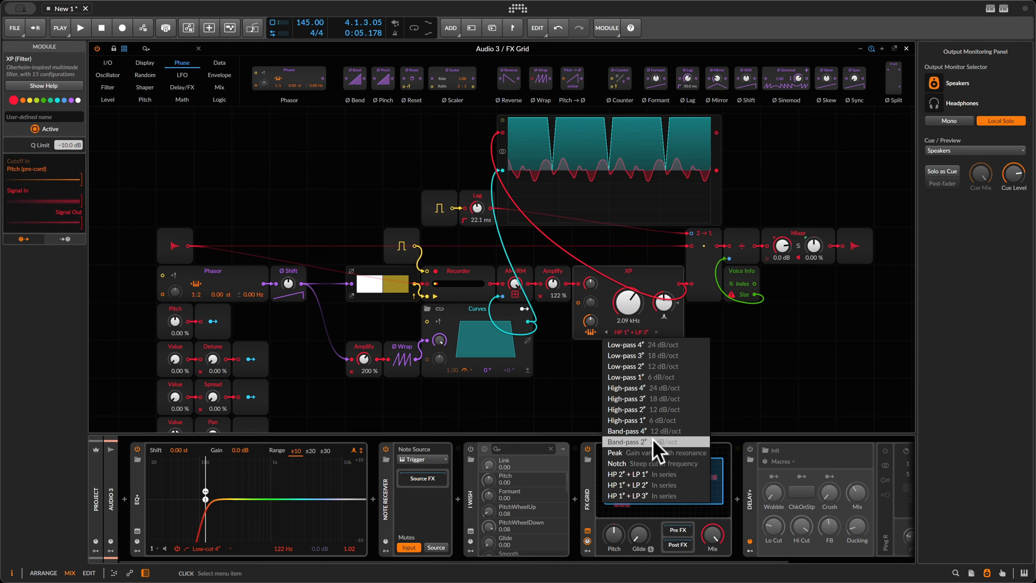
left_click(653, 442)
left_click(550, 283)
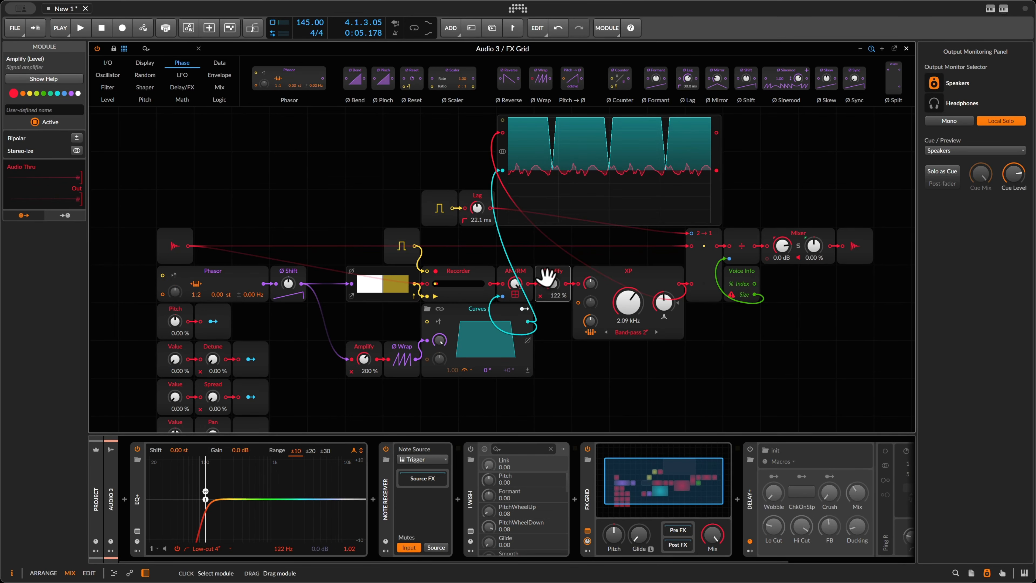
left_click_drag(684, 286, 686, 288)
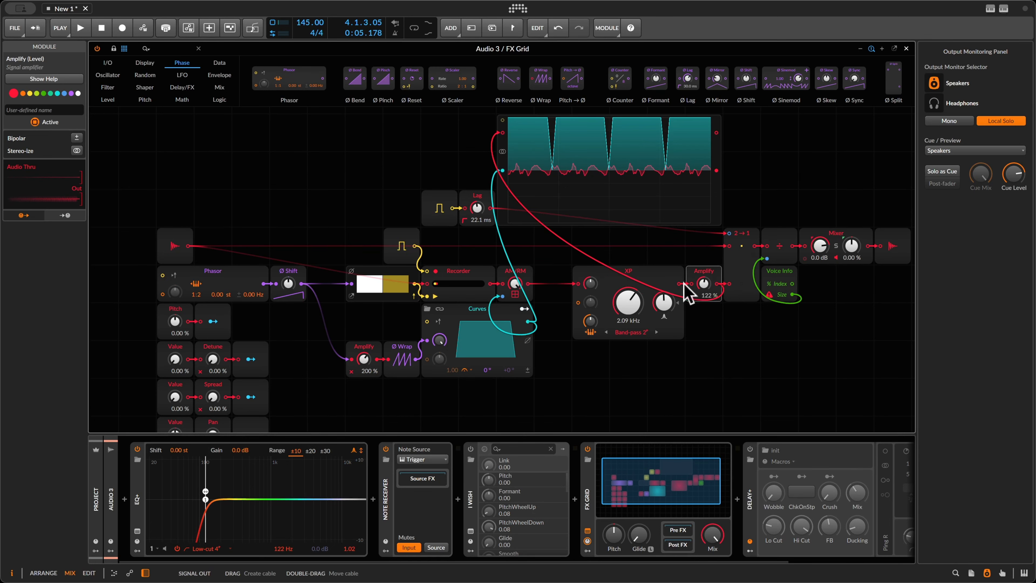
mouse_move(624, 257)
left_mouse_down()
mouse_move(624, 288)
mouse_move(711, 289)
mouse_move(627, 276)
left_mouse_up()
During playback, set the XP filter's cutoff to 1.66 kHz and the makeup Amplify to 261 %.
key("space")
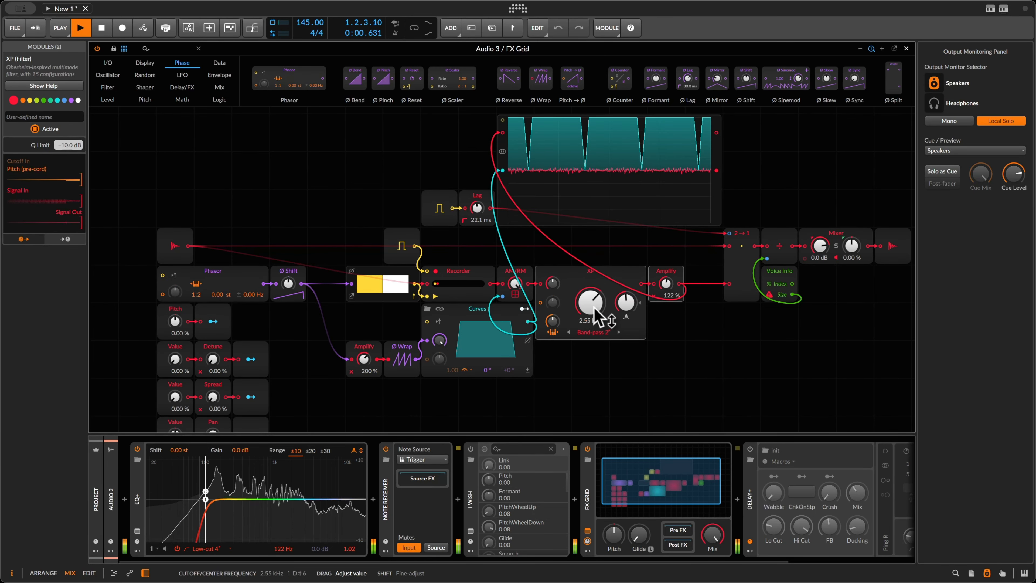
left_click_drag(594, 307, 594, 308)
left_click_drag(670, 301, 662, 288)
left_click_drag(590, 304, 586, 314)
key("space")
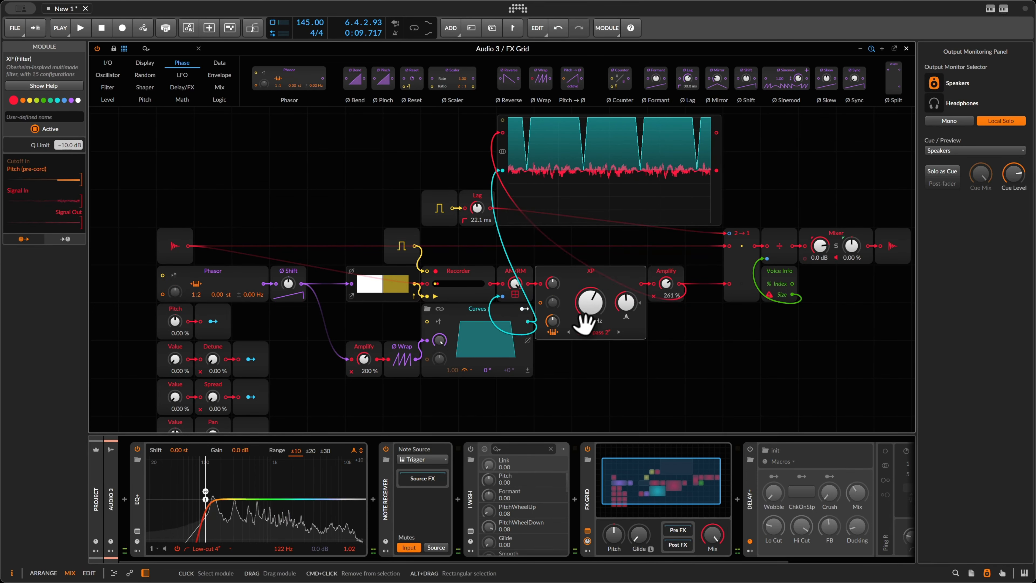
Show the FX Grid's remote controls and switch them to the Perform page, cancelling the preset browser.
left_click(585, 497)
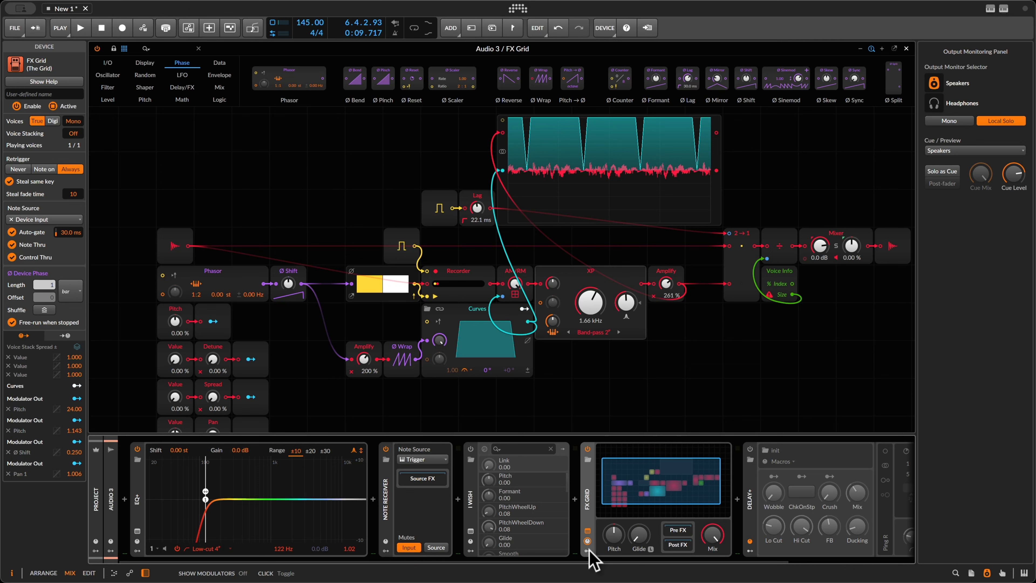
left_click(588, 543)
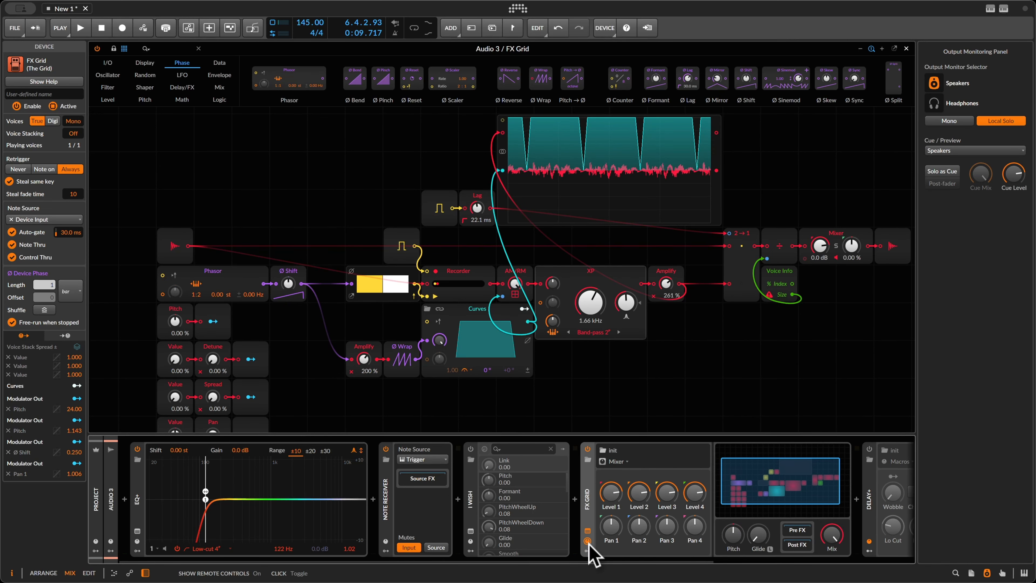
left_click(612, 453)
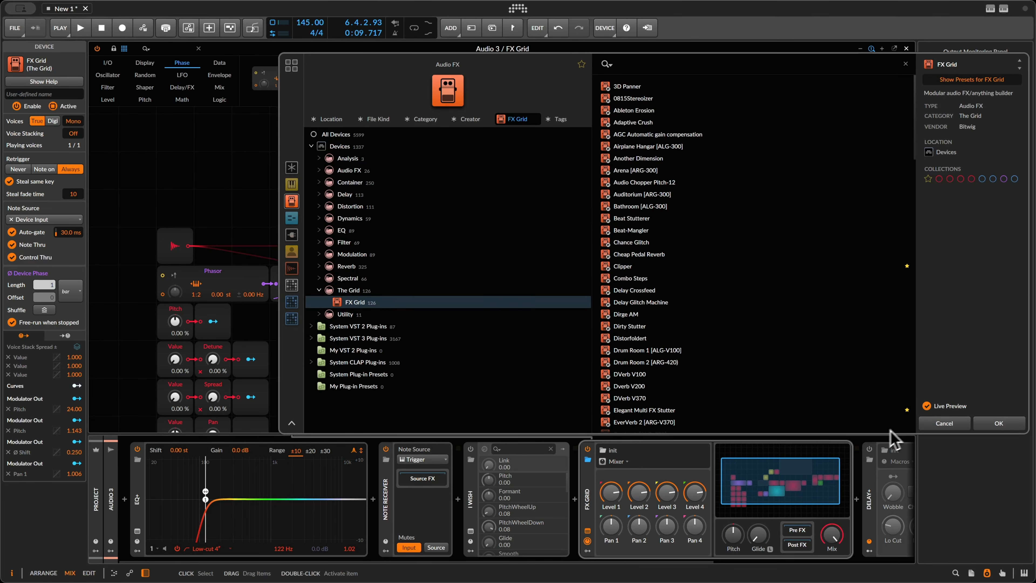
left_click(943, 424)
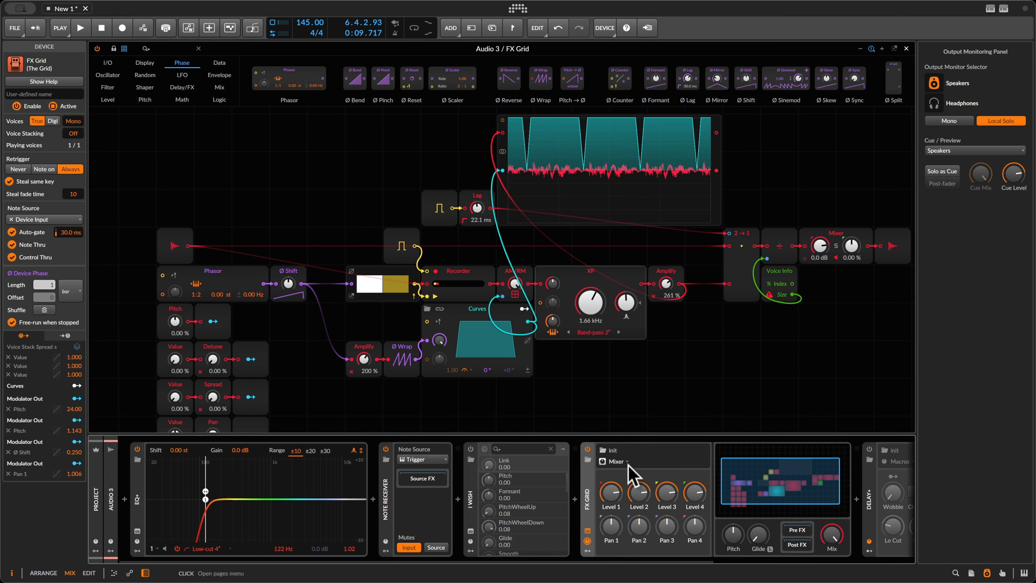
left_click(627, 483)
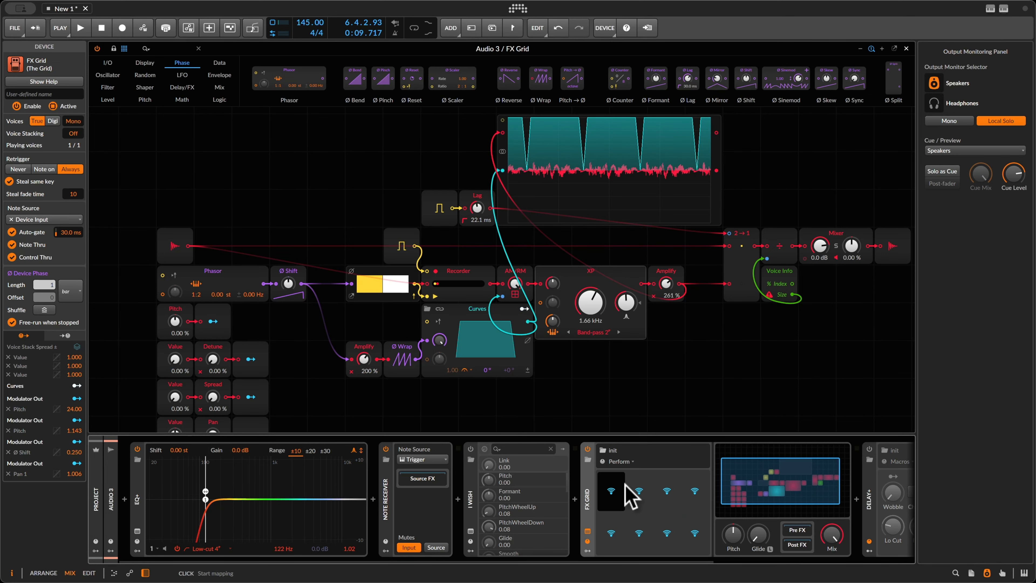
Map the Pitch knob and the XP filter's Cutoff to the first two Perform remote controls.
left_click(610, 487)
left_click(174, 321)
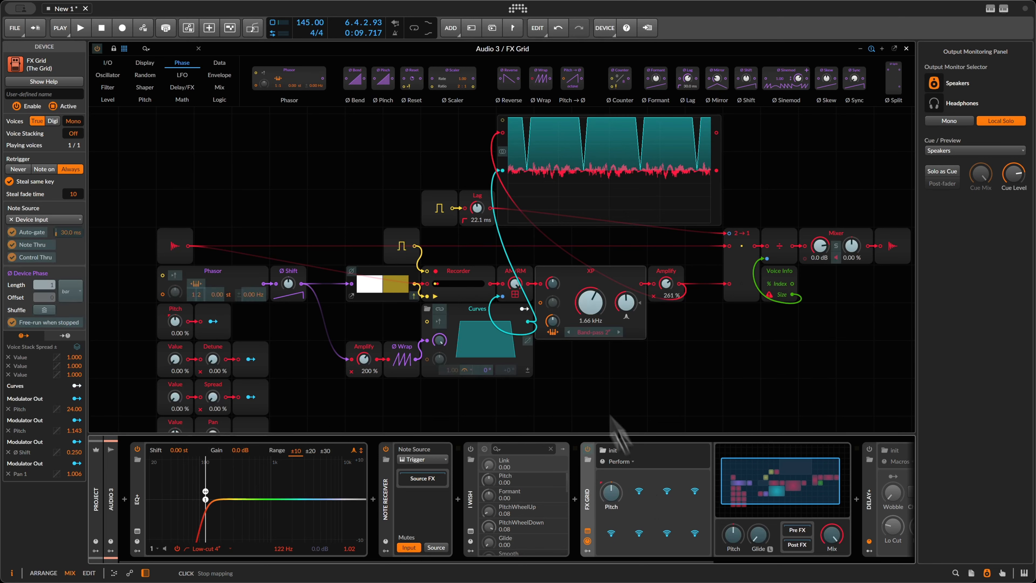
left_click(590, 307)
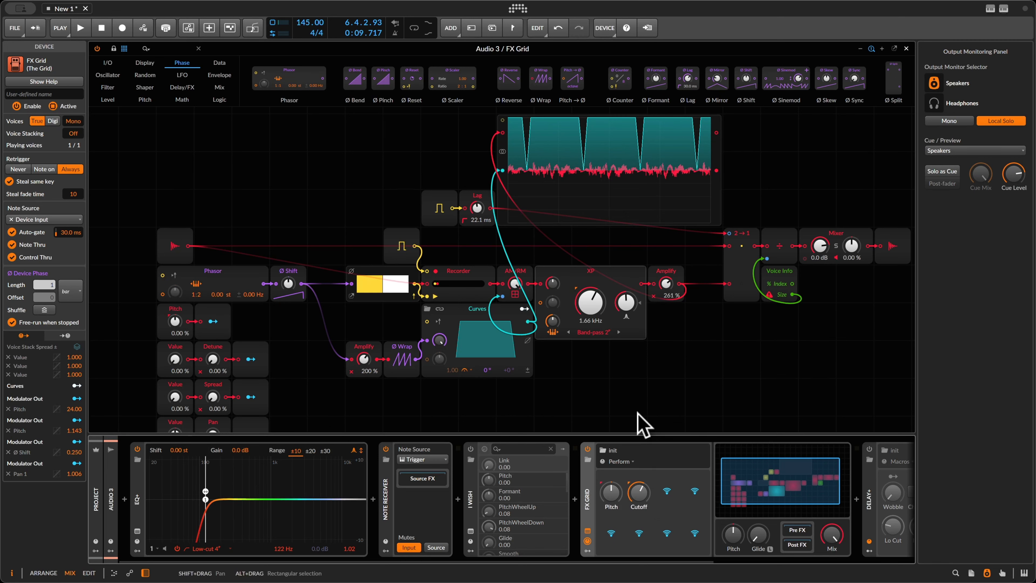
left_click_drag(152, 354, 281, 437)
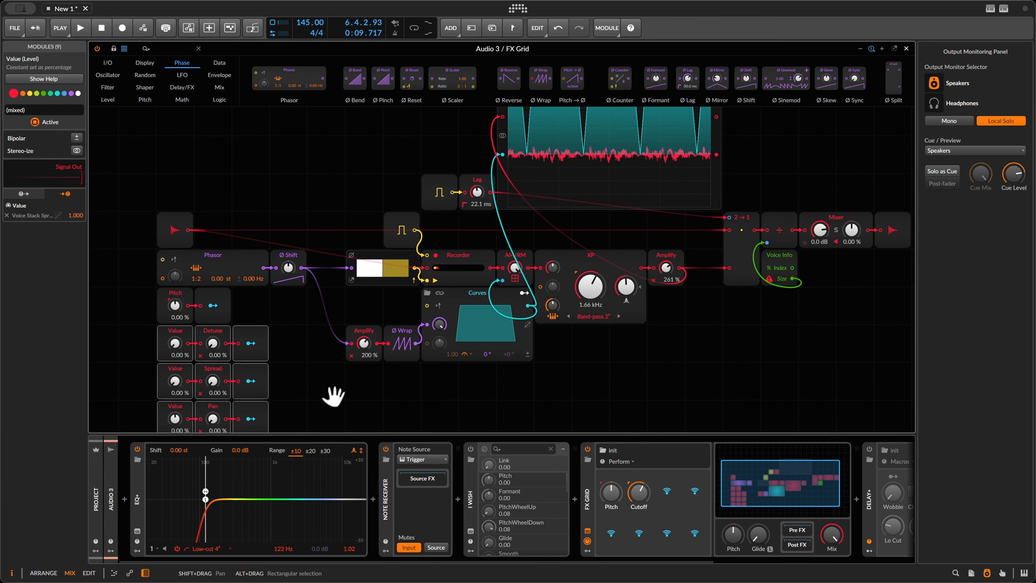
left_click(597, 499)
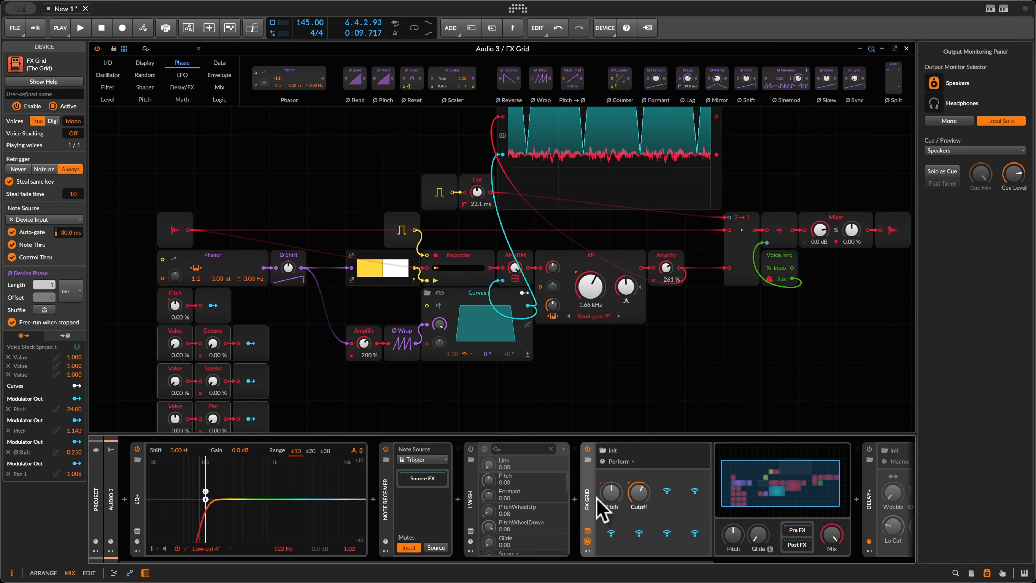
double_click(657, 516)
double_click(684, 526)
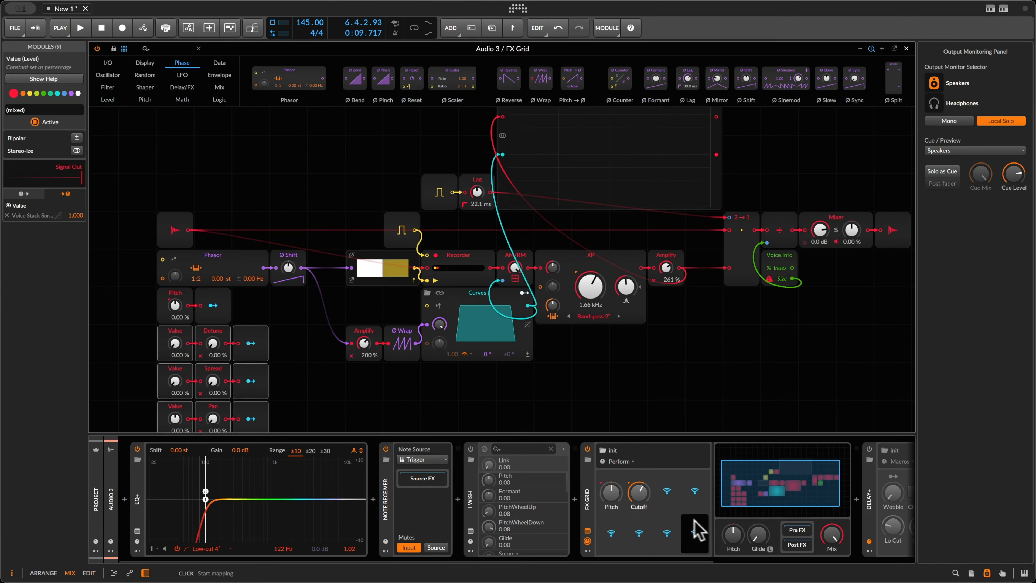
left_click(649, 475)
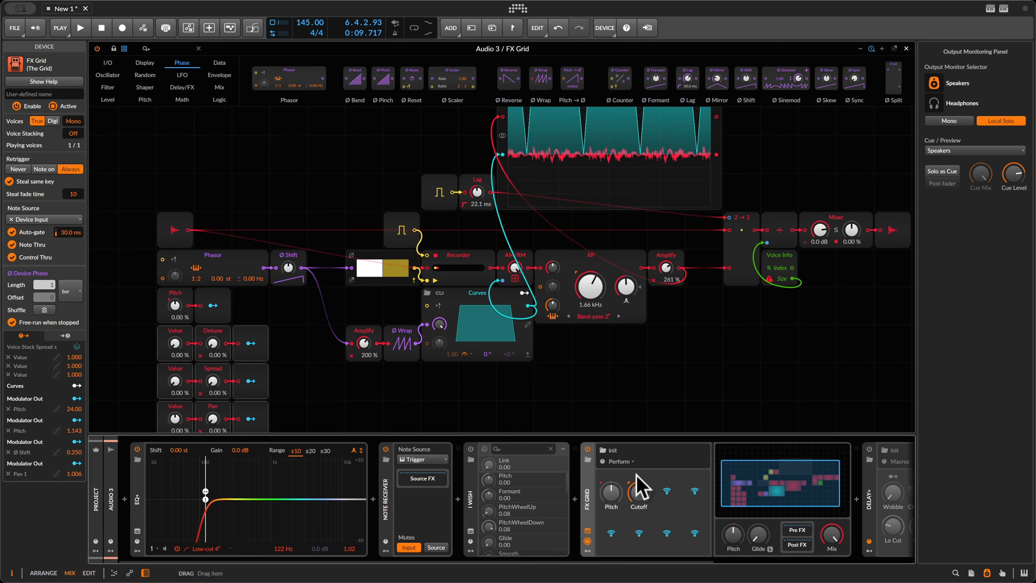
Reselect the FX Grid on the Audio 3 track, reopen its patch and audition the mapped Pitch and Cutoff controls during playback.
double_click(674, 446)
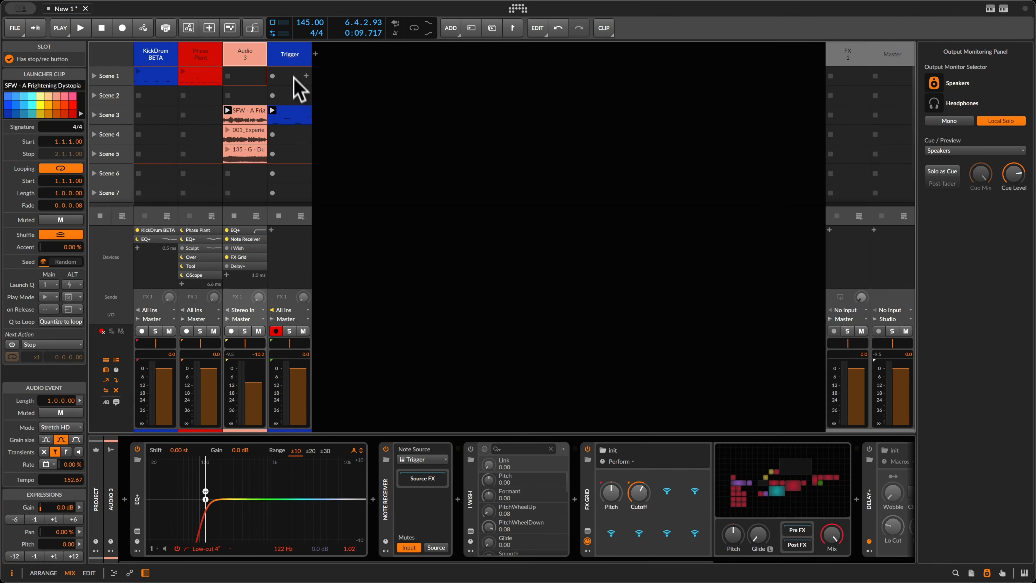
left_click(247, 55)
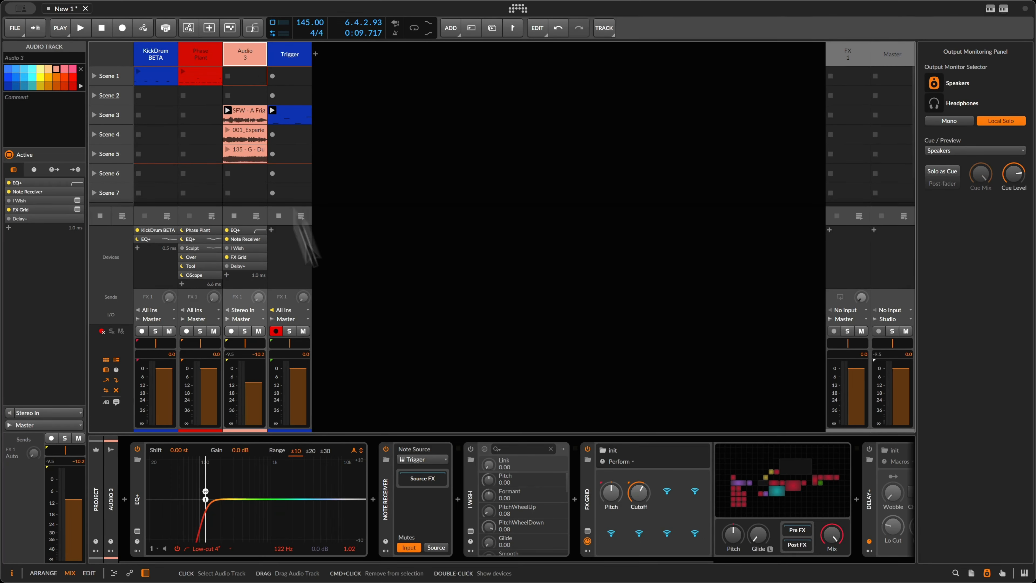
left_click(585, 515)
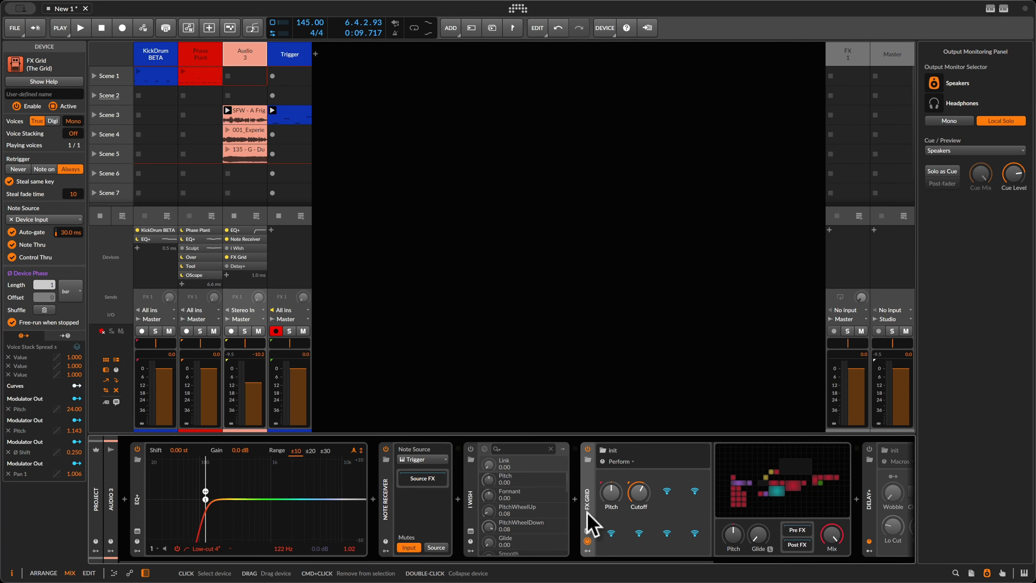
left_click(763, 510)
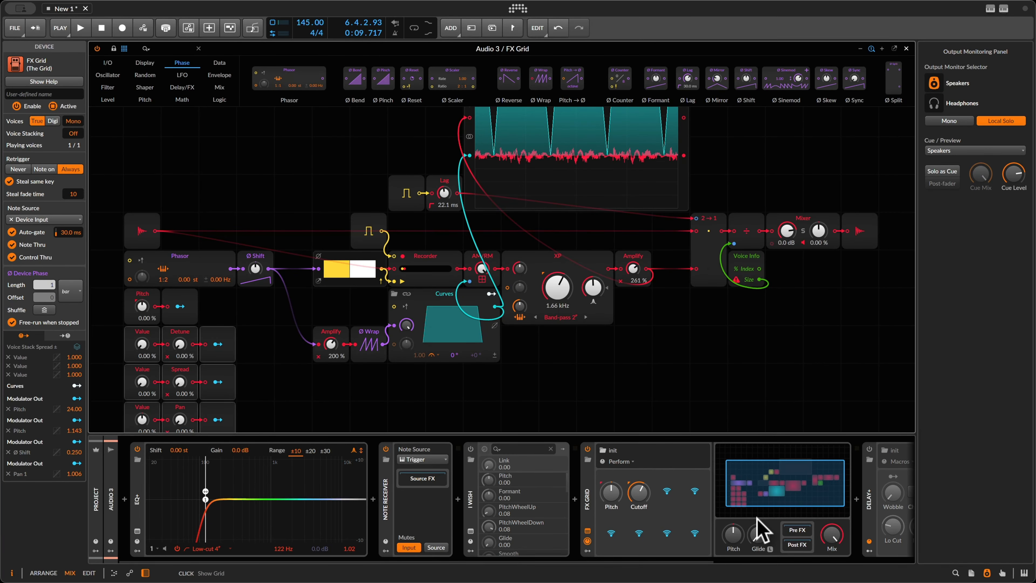
key("space")
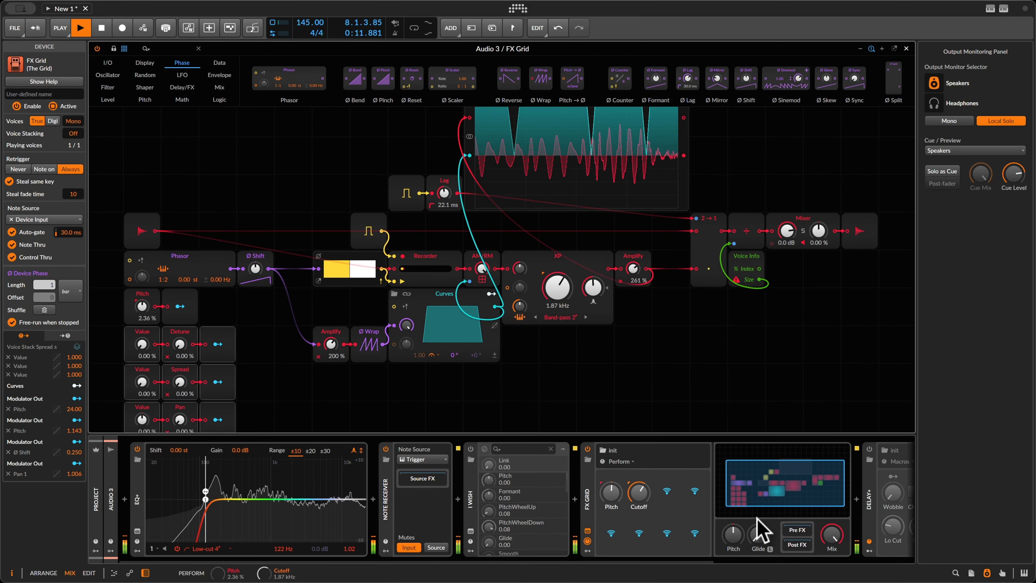
key("space")
Deactivate the XP filter module in the grid and enable the Delay+ device after the FX Grid.
left_click(590, 266)
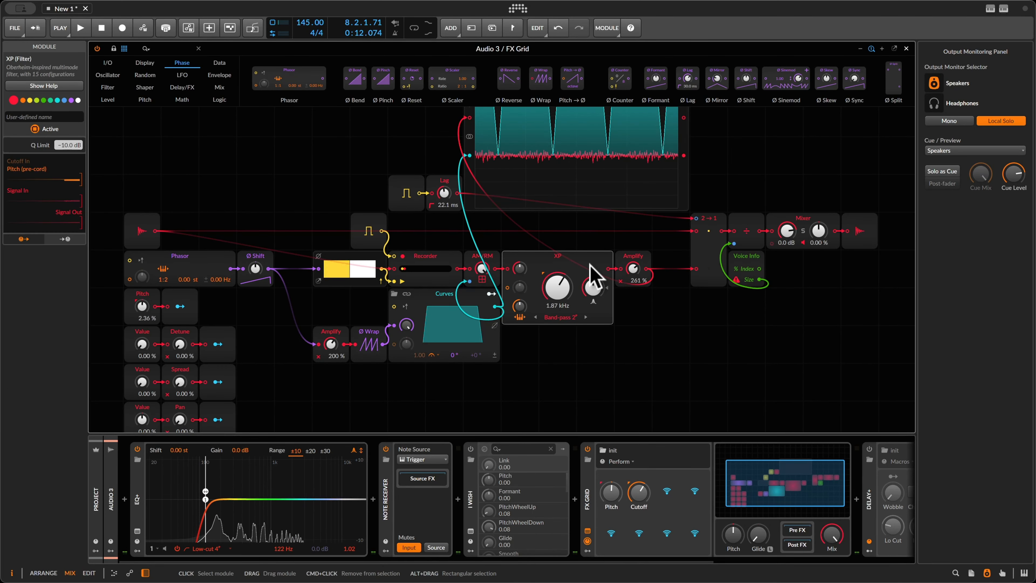
key("alt+a")
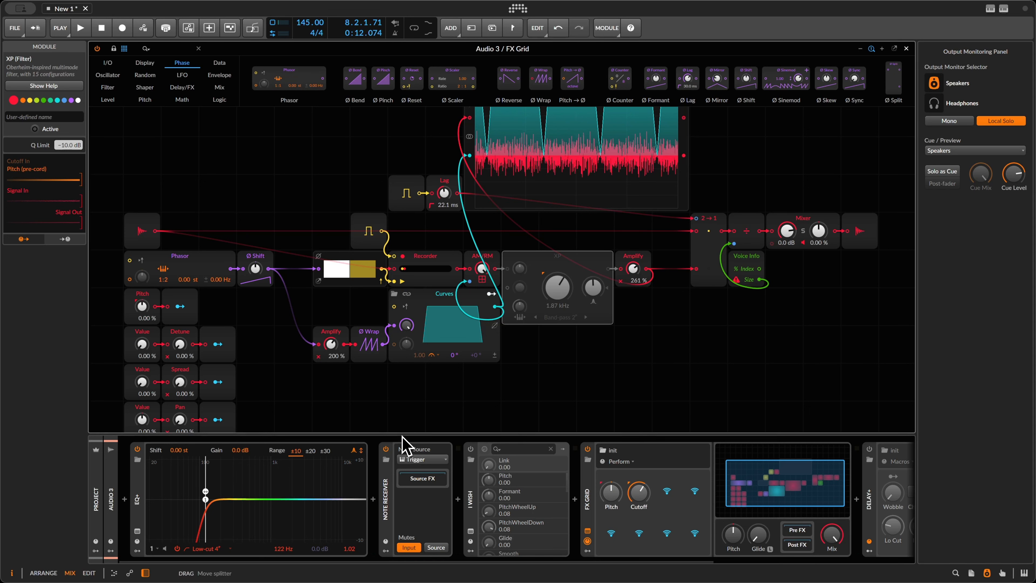
left_click(612, 373)
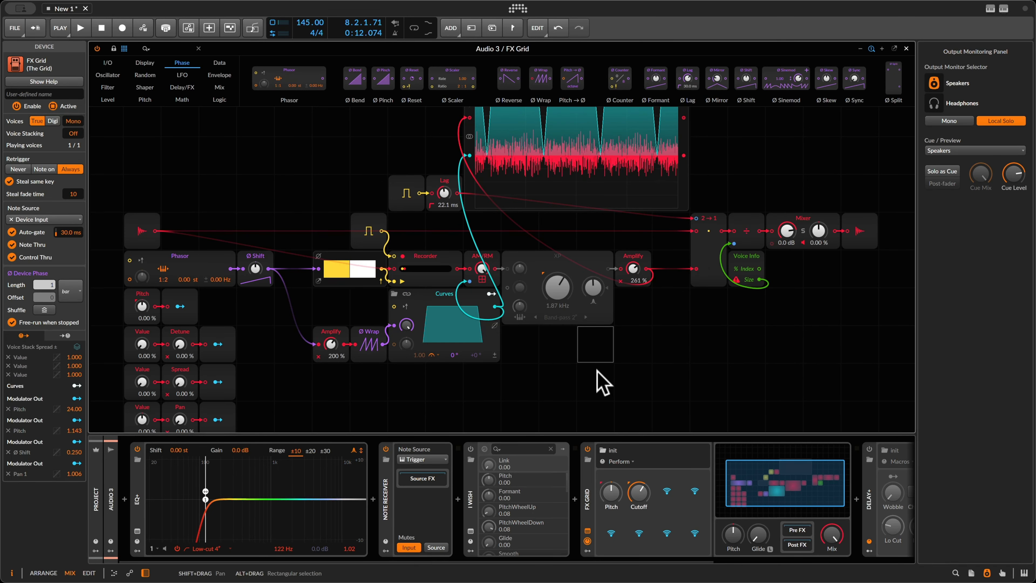
left_click(867, 494)
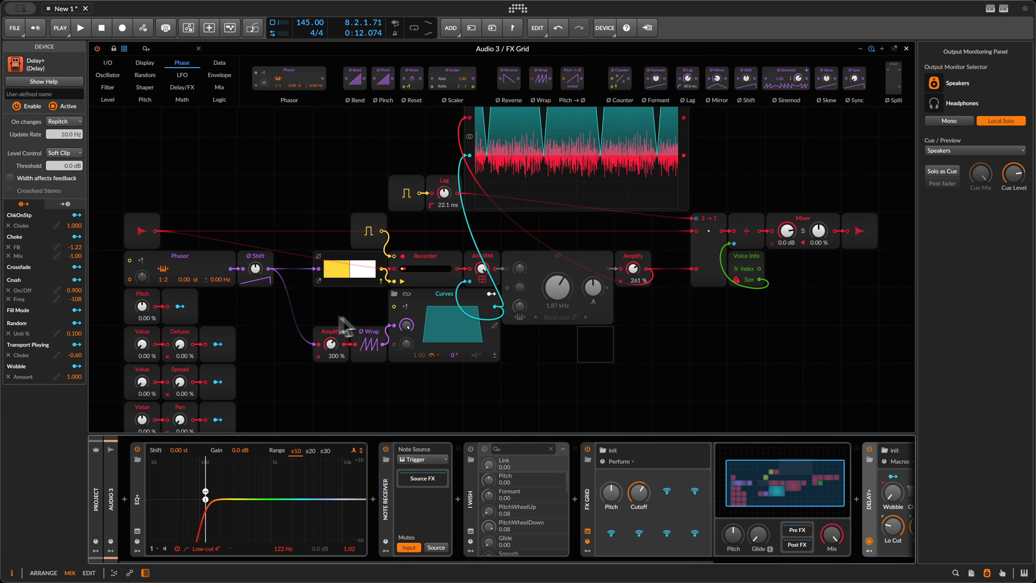
Audition the repeats through Delay+ while varying the mapped Pitch, inspect the Phasor, and close the grid editor.
key("space")
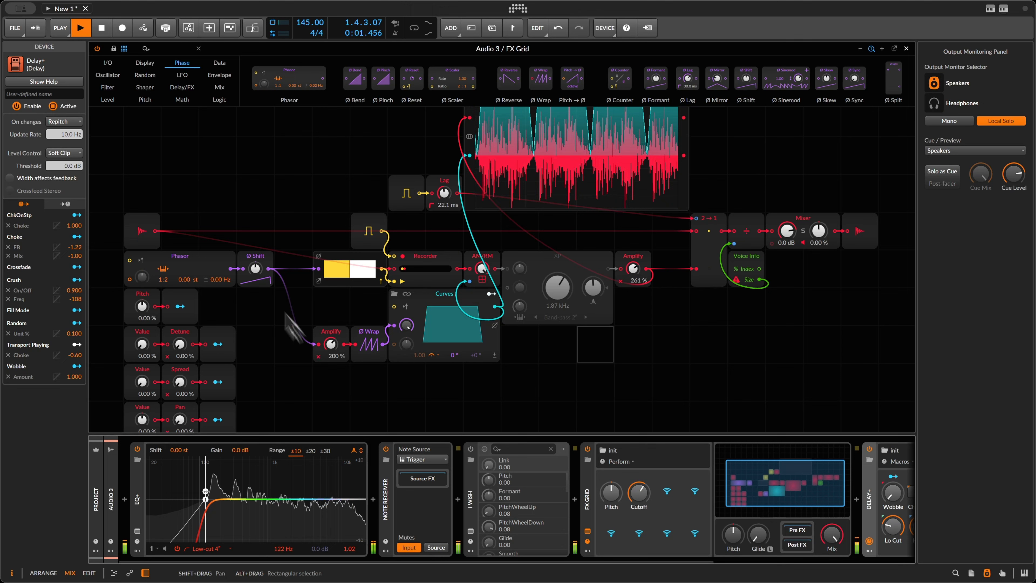
left_click(201, 266)
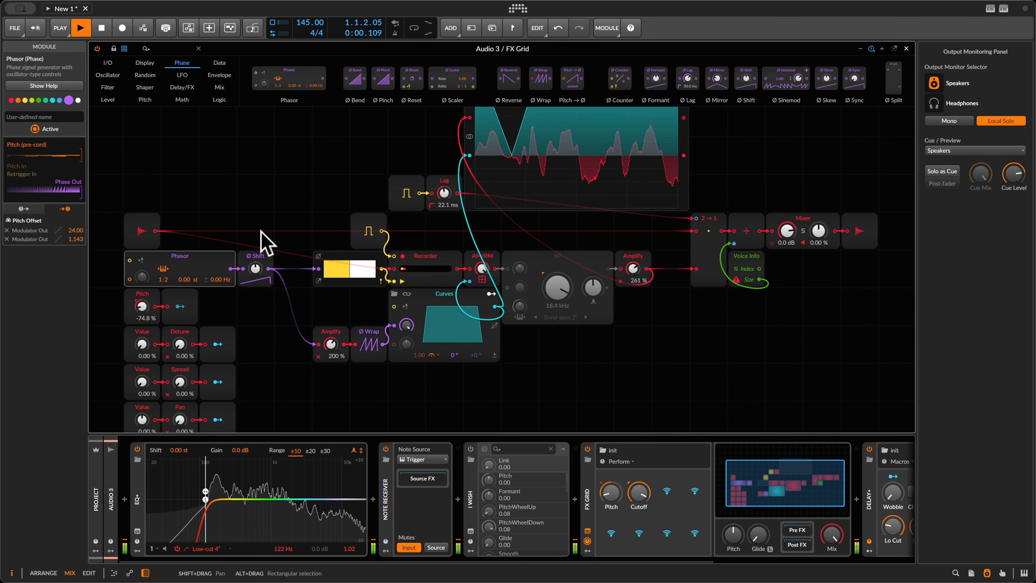
key("Escape")
key("space")
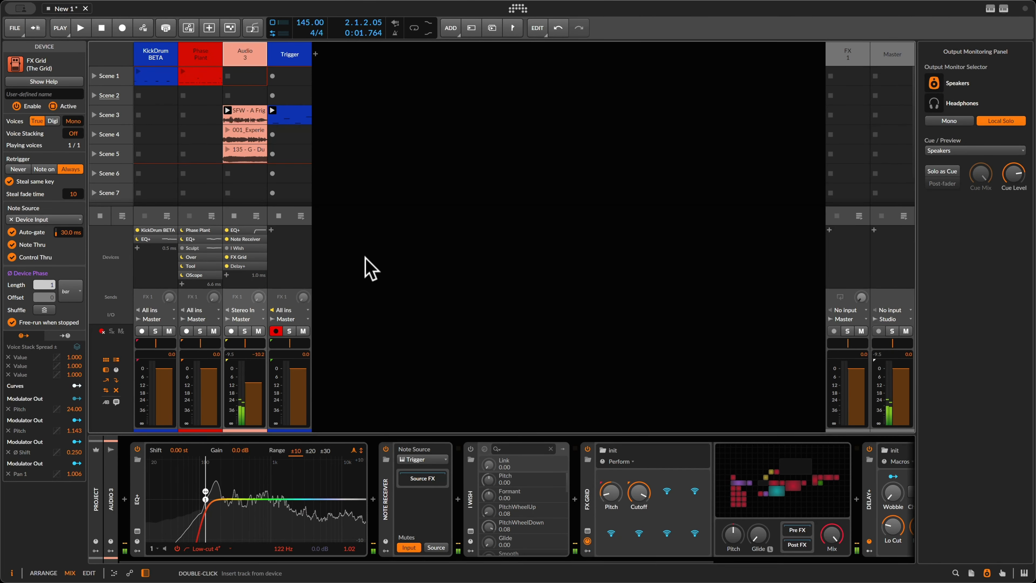
Launch the 001_Experience clip on the Audio 3 track and reselect the FX Grid device.
left_click(252, 139)
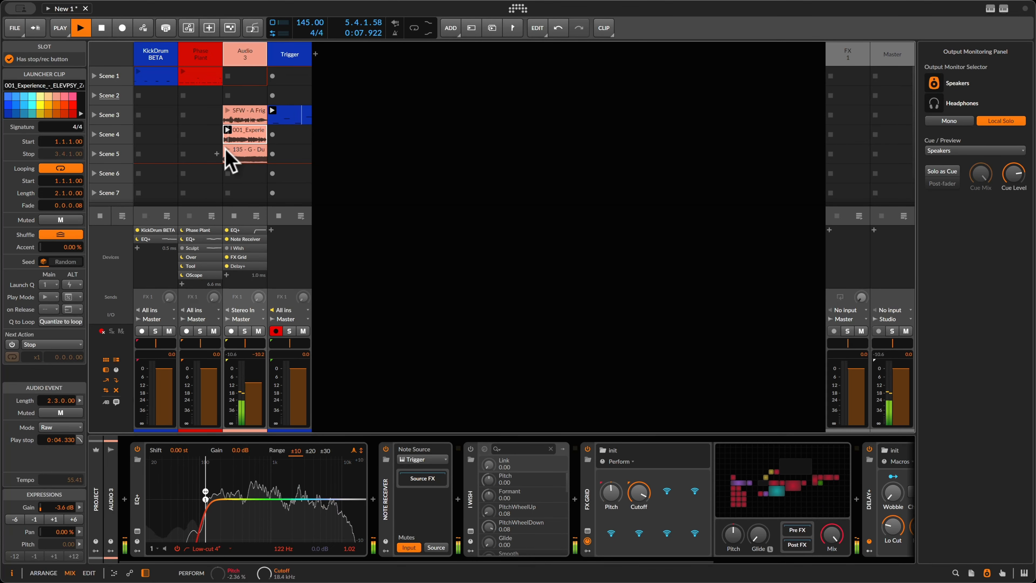
left_click(757, 445)
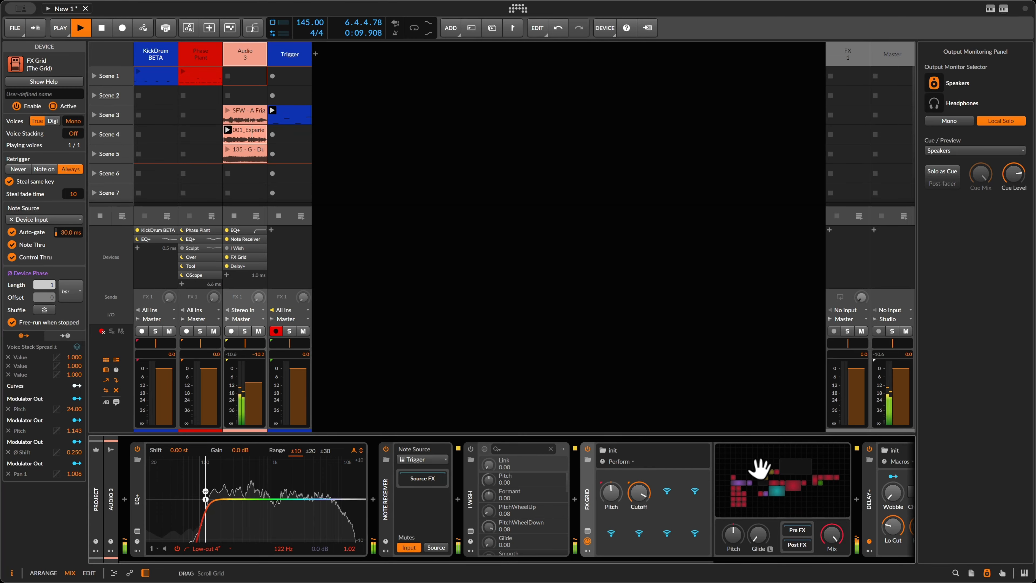
Open the FX Grid patch, reset the Pitch module to 0% and close the grid editor window.
left_click(759, 467)
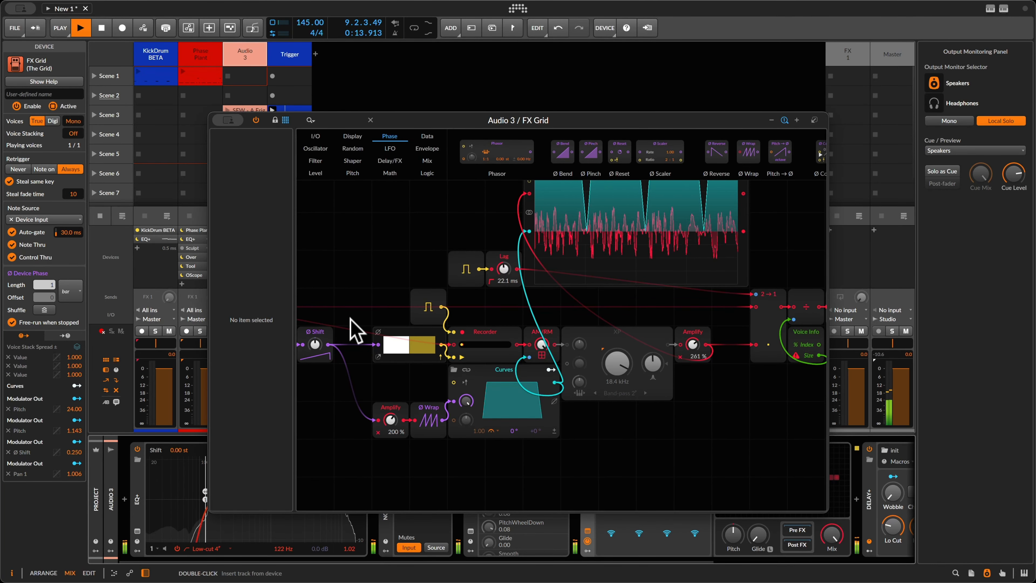
left_click(384, 408)
scroll(347, 390, "left", 10)
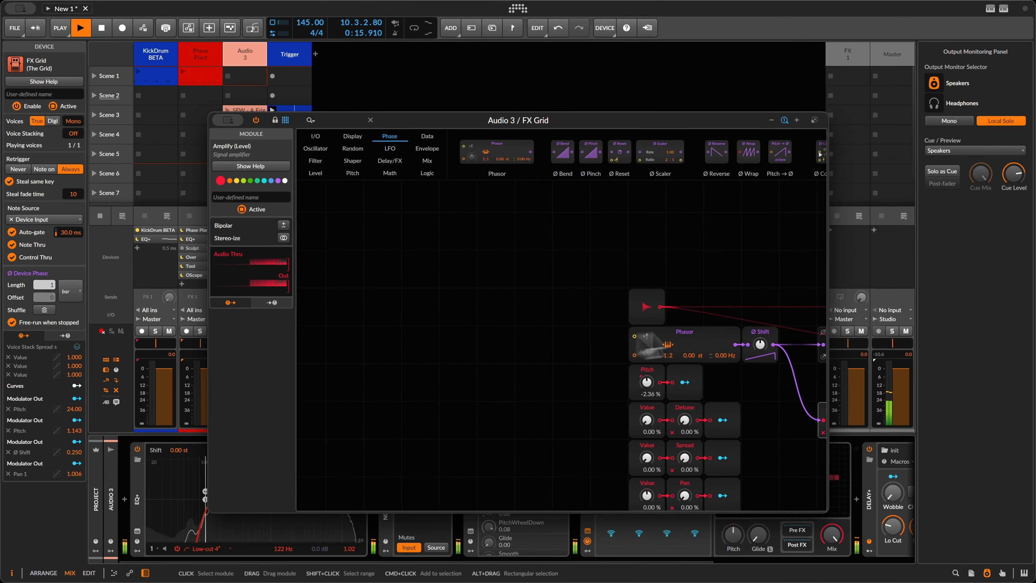
double_click(648, 384)
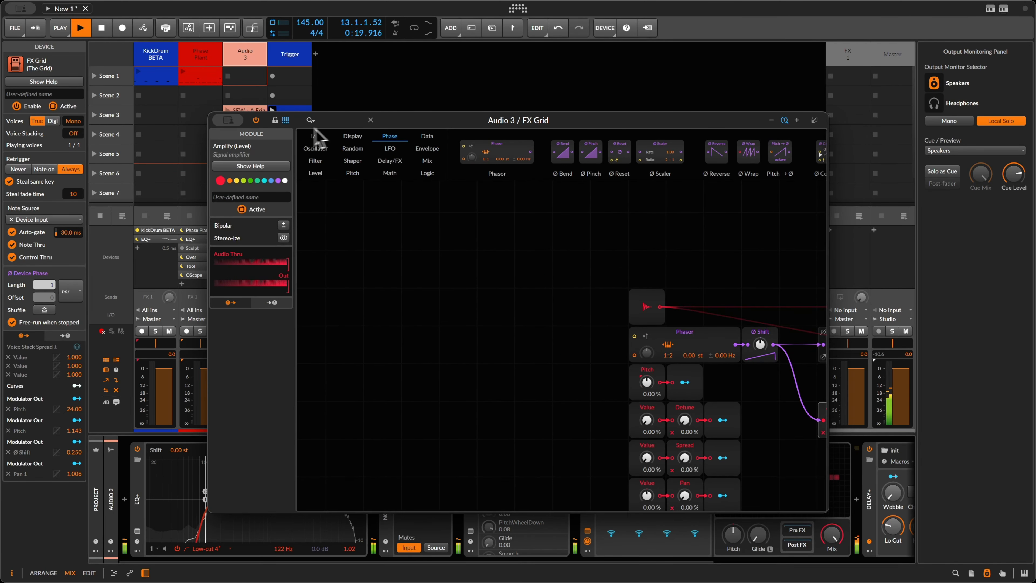
left_click(228, 120)
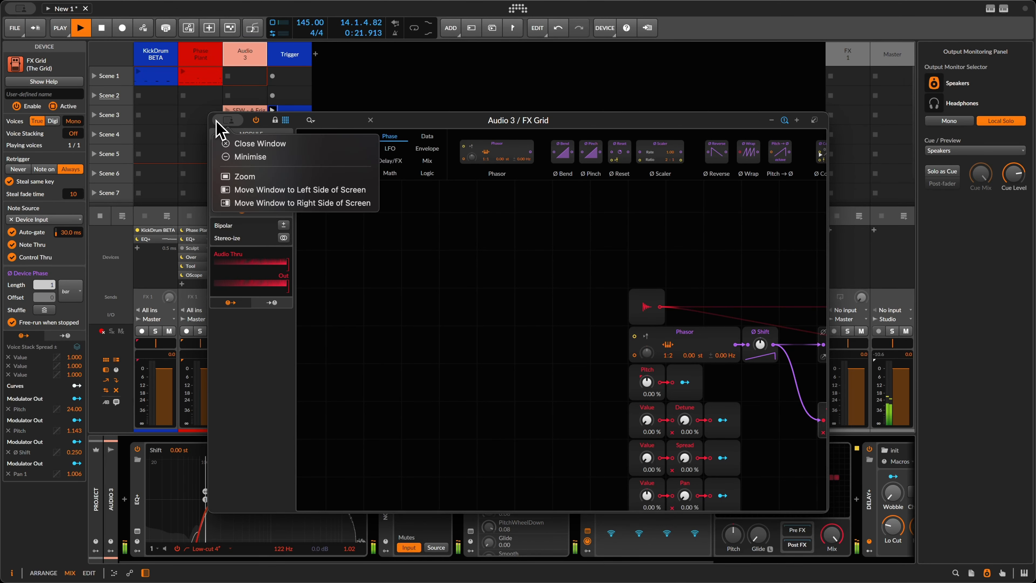
left_click(228, 143)
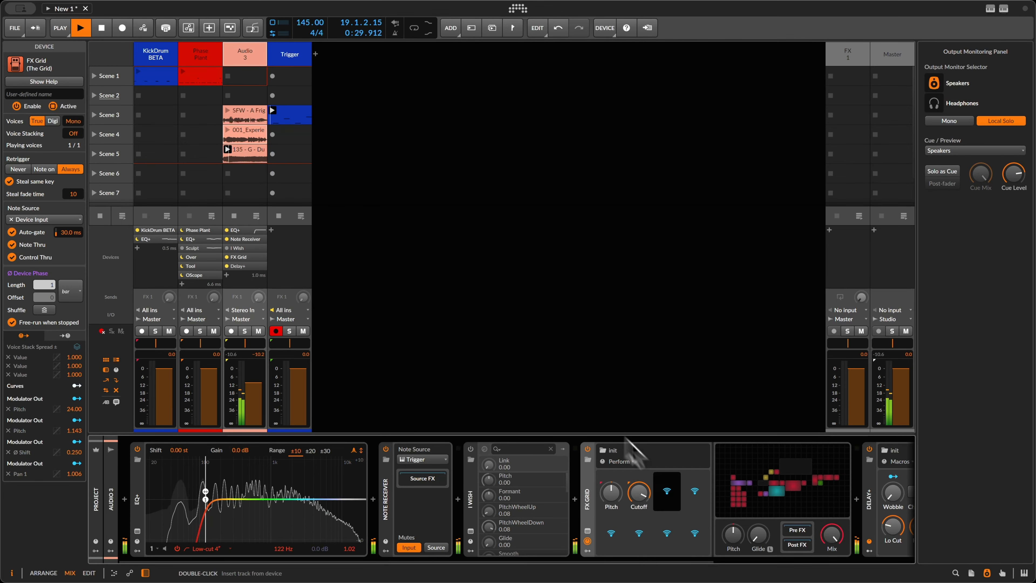
Reopen the FX Grid patch, lower the Amplify module after the XP filter to 161% and set Pitch to 42.9%.
double_click(751, 485)
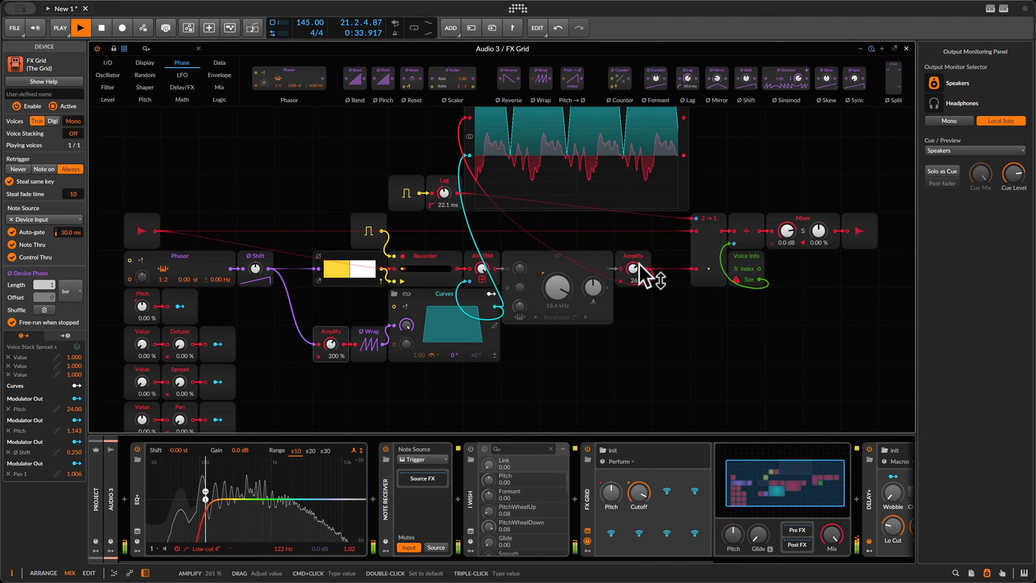
left_click_drag(634, 270, 640, 280)
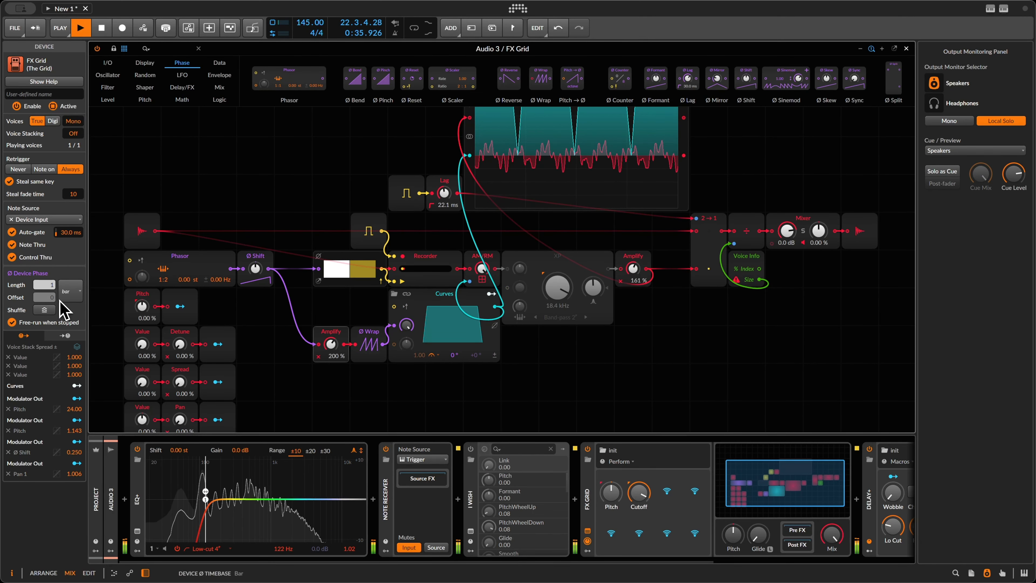
left_click_drag(142, 315, 143, 315)
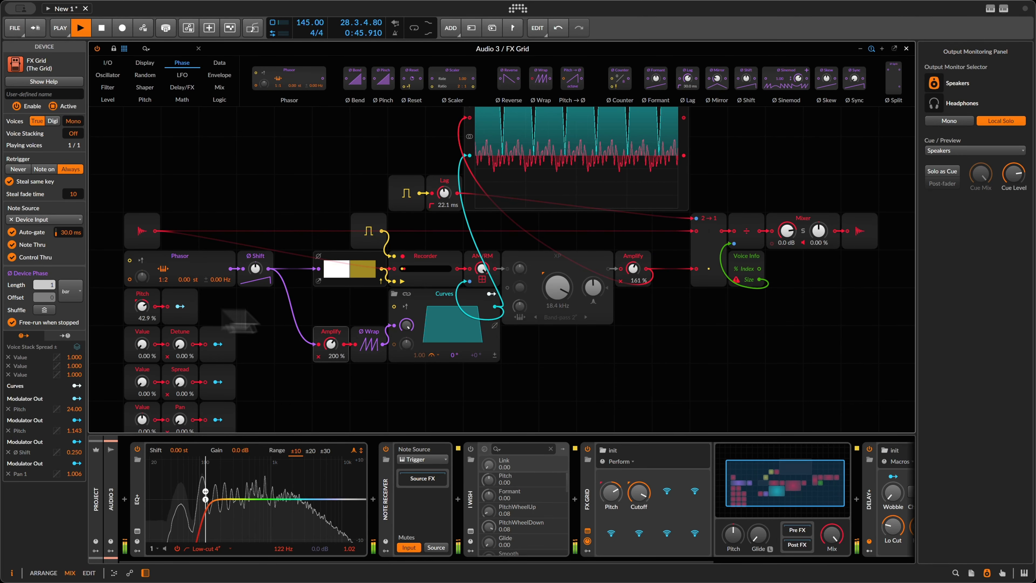
Reshape the Curves module's envelope from a plateau into an immediate peak with a concave decay to zero.
left_click(439, 320)
left_click_drag(357, 272, 352, 272)
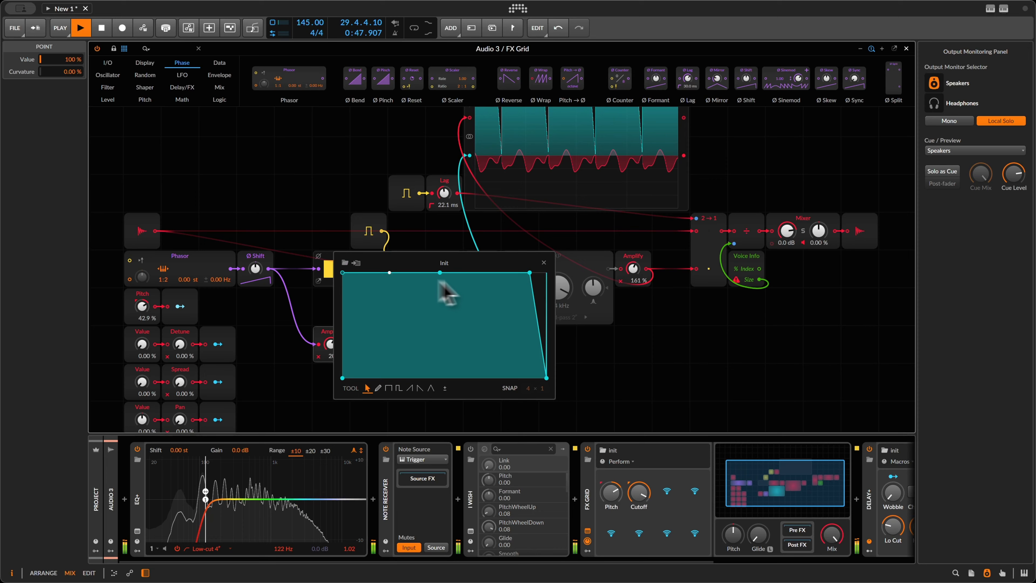
double_click(530, 273)
left_click_drag(440, 272, 514, 312)
left_click(544, 263)
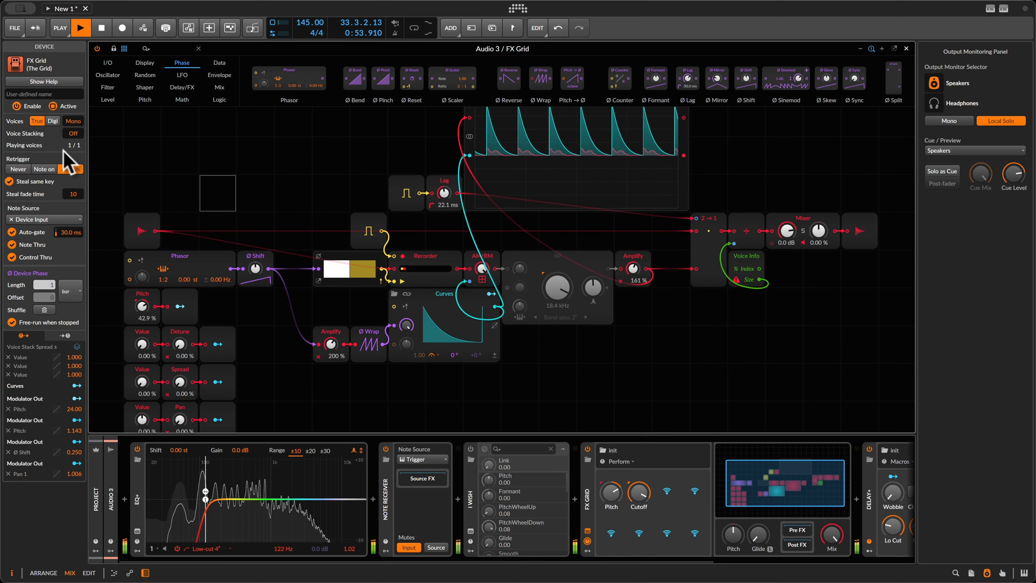
Set Voice Stacking to 4, reset Pitch to 0%, and set Detune to 40% and Spread to 30.3%.
left_click_drag(75, 132, 76, 133)
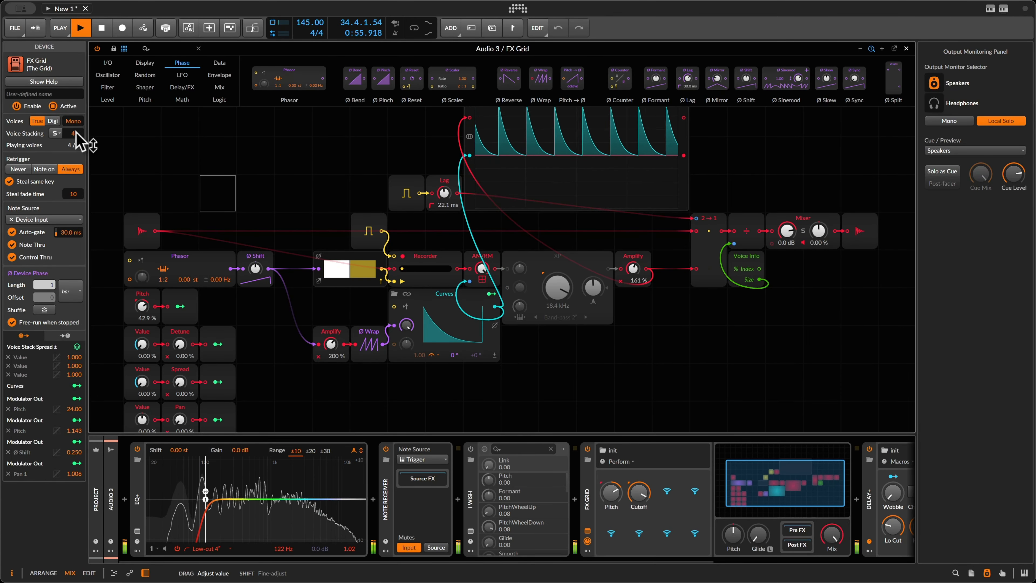
double_click(145, 309)
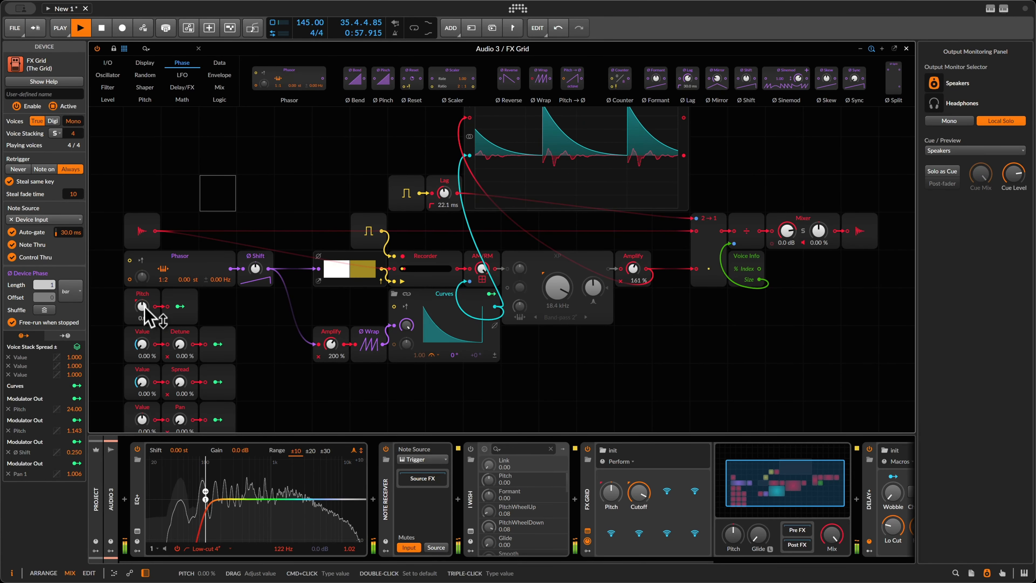
left_click_drag(180, 351, 186, 398)
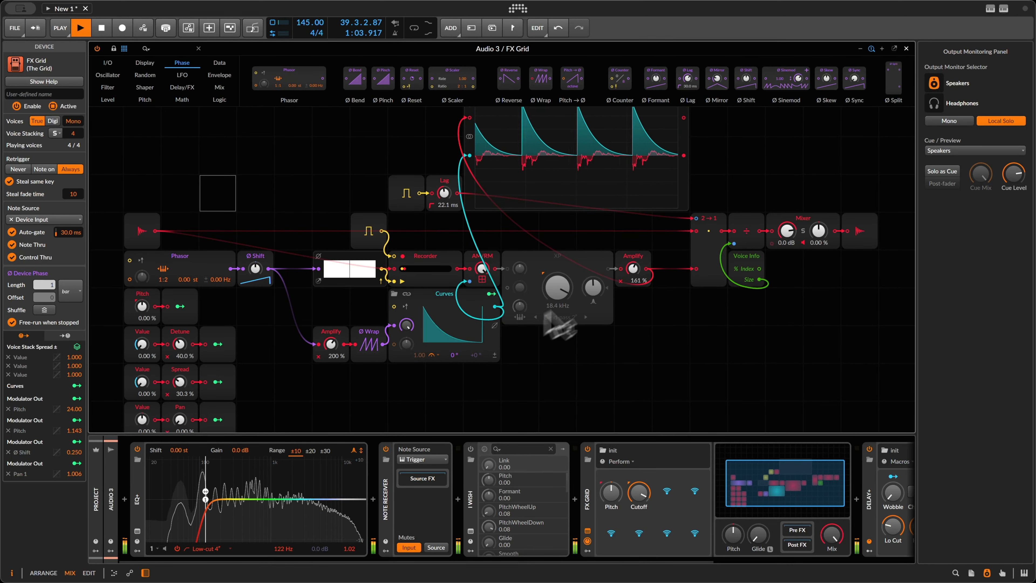
Raise the Amplify module after the XP filter to 540% and audition Pitch variations, ending at 0%.
left_click_drag(631, 271, 632, 270)
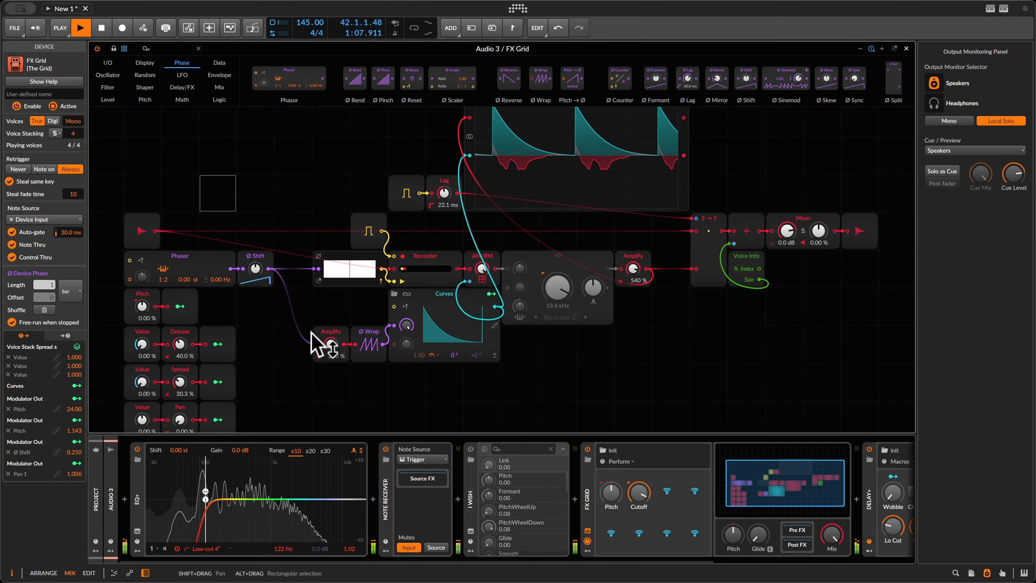
left_click_drag(146, 310, 145, 307)
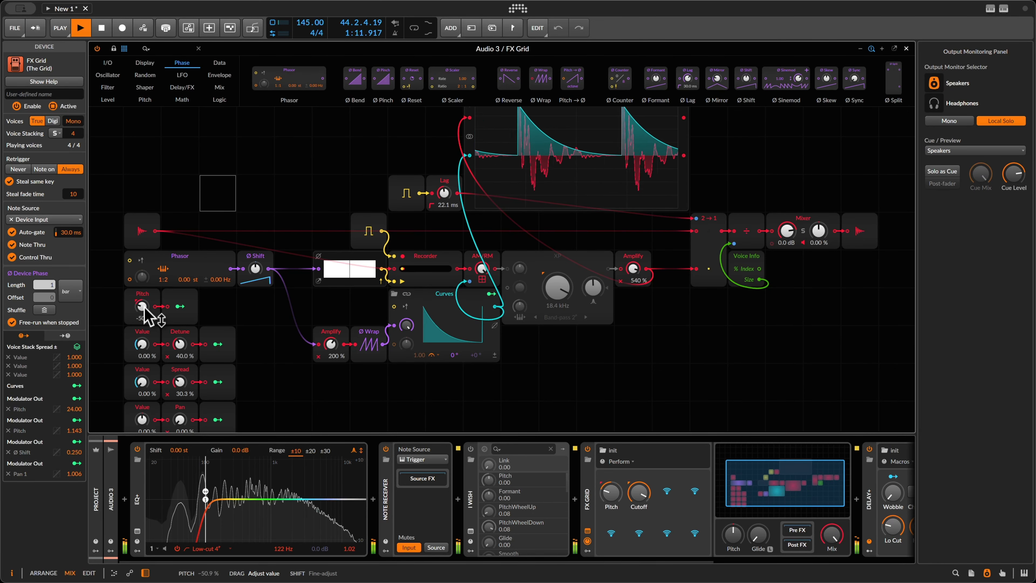
left_click_drag(143, 310, 143, 301)
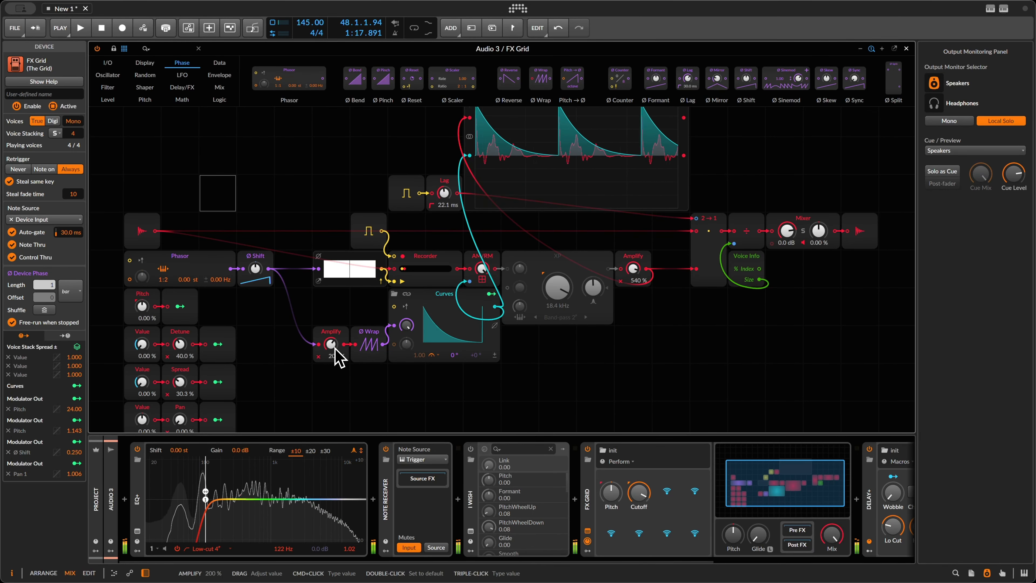
Close the grid editor and view the I Wish plug-in's interface on the Audio 3 track.
key("Tab")
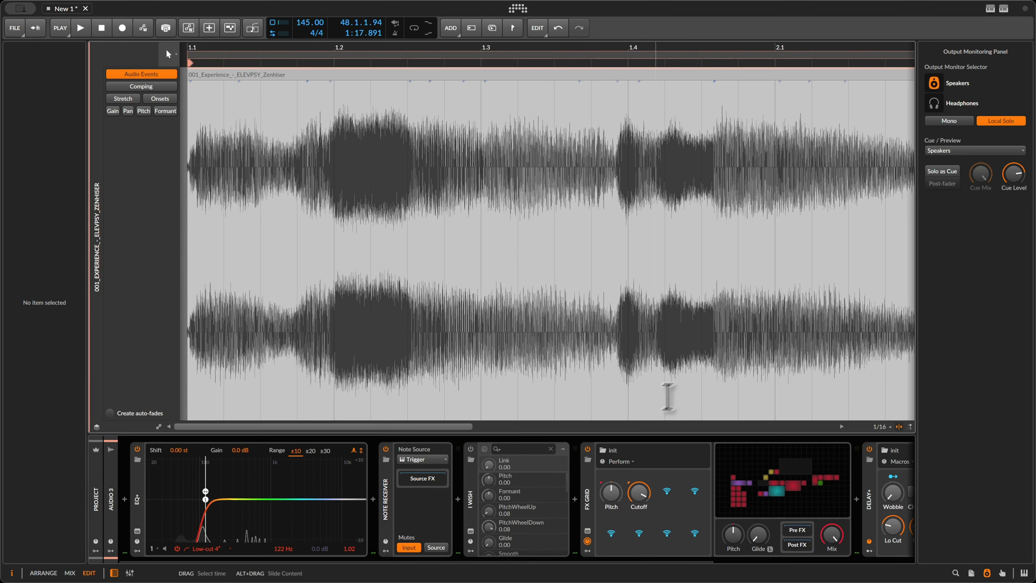
key("Tab")
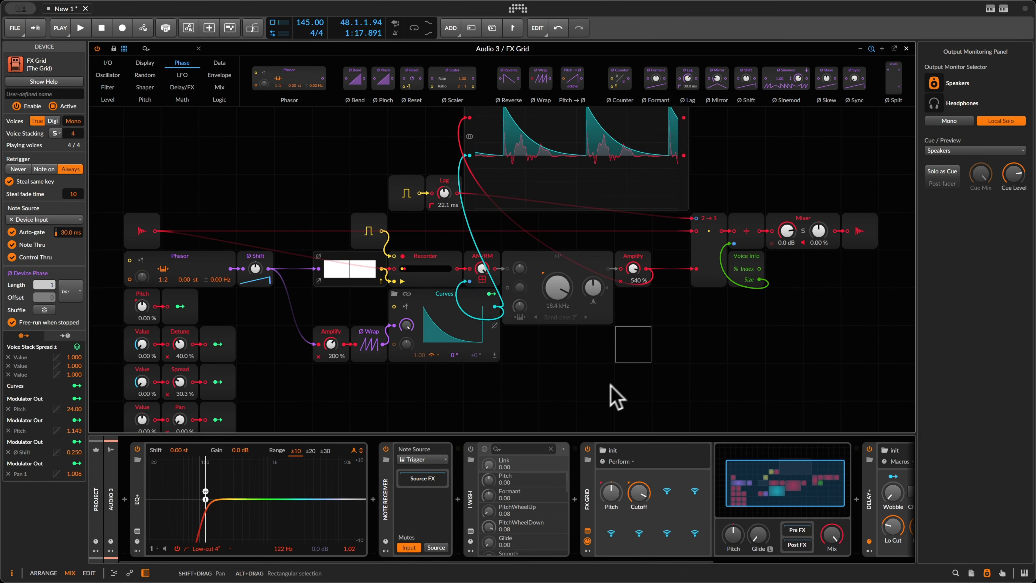
key("Escape")
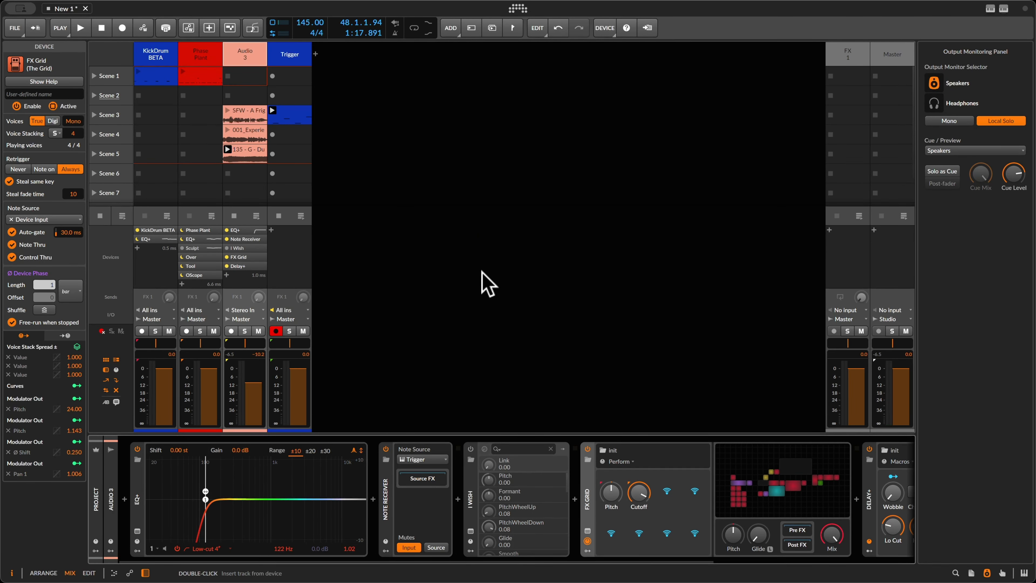
left_click(471, 500)
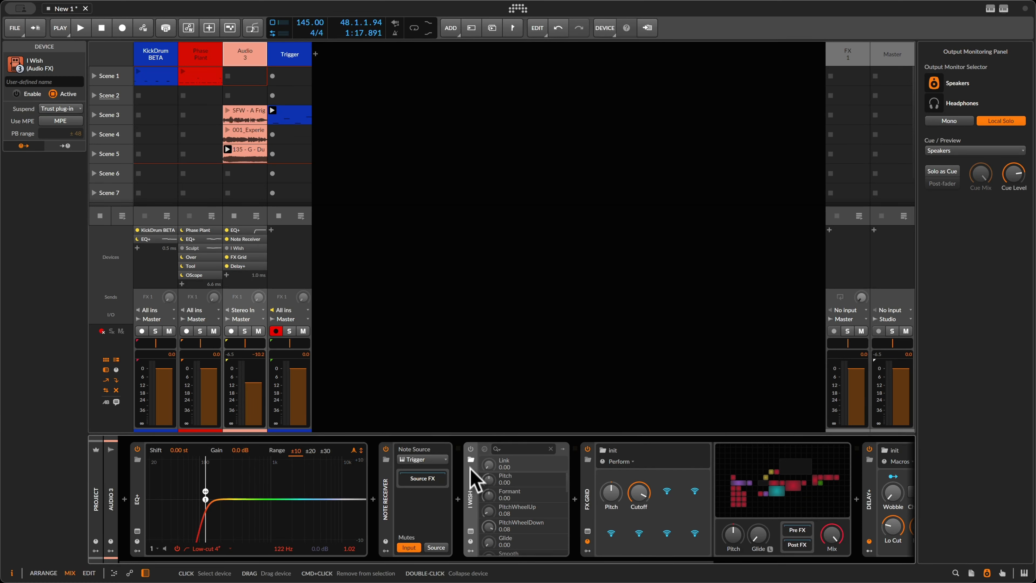
left_click(470, 530)
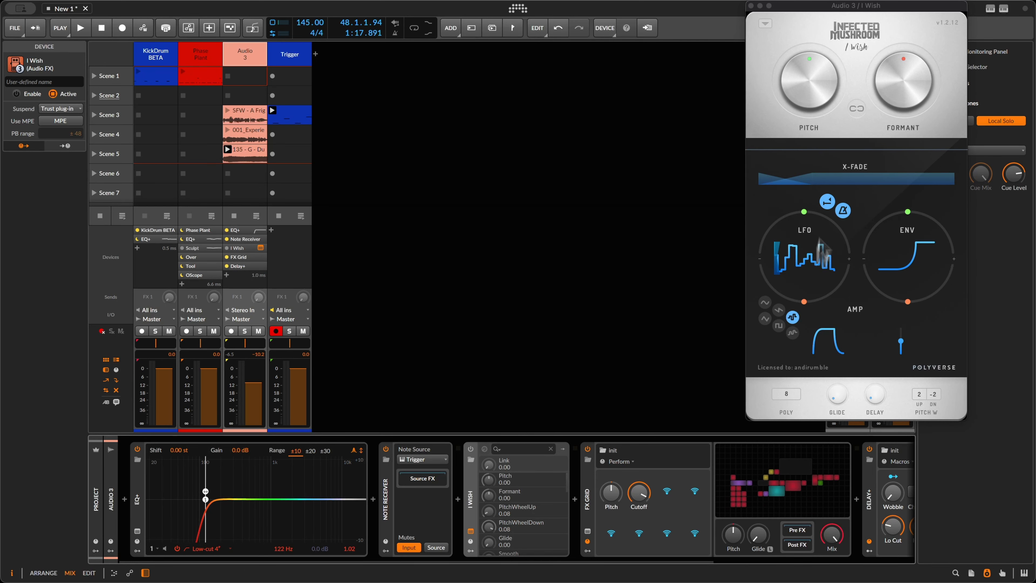
left_click(751, 6)
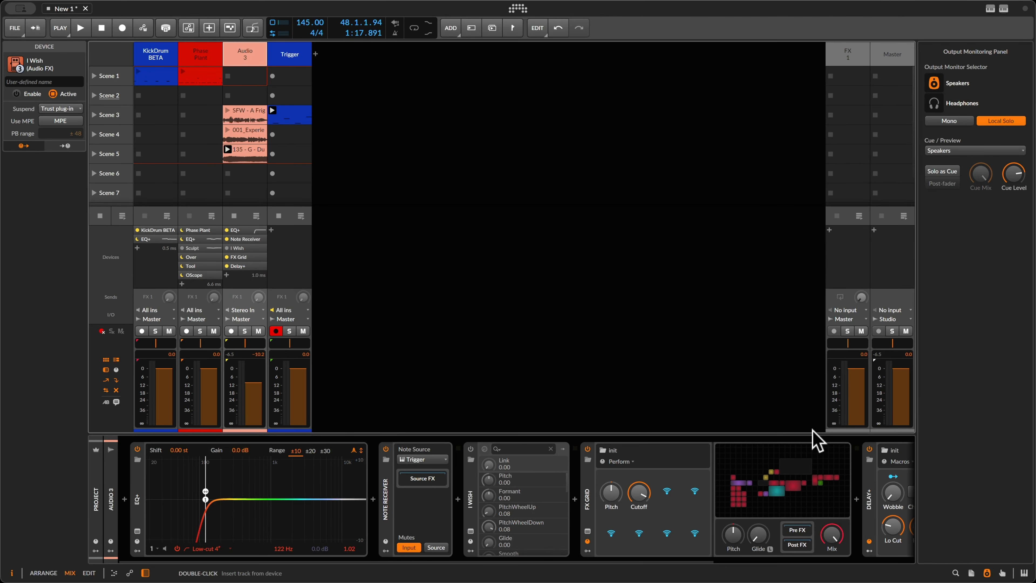
Reopen the FX Grid patch and add an S/H LFO module to the empty area above the Phasor.
left_click(806, 449)
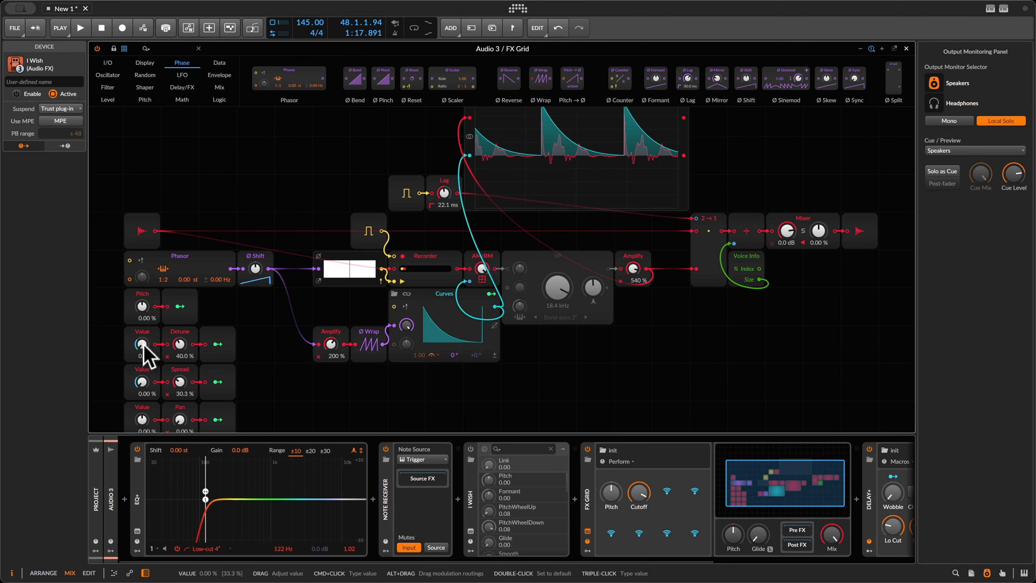
left_click(183, 75)
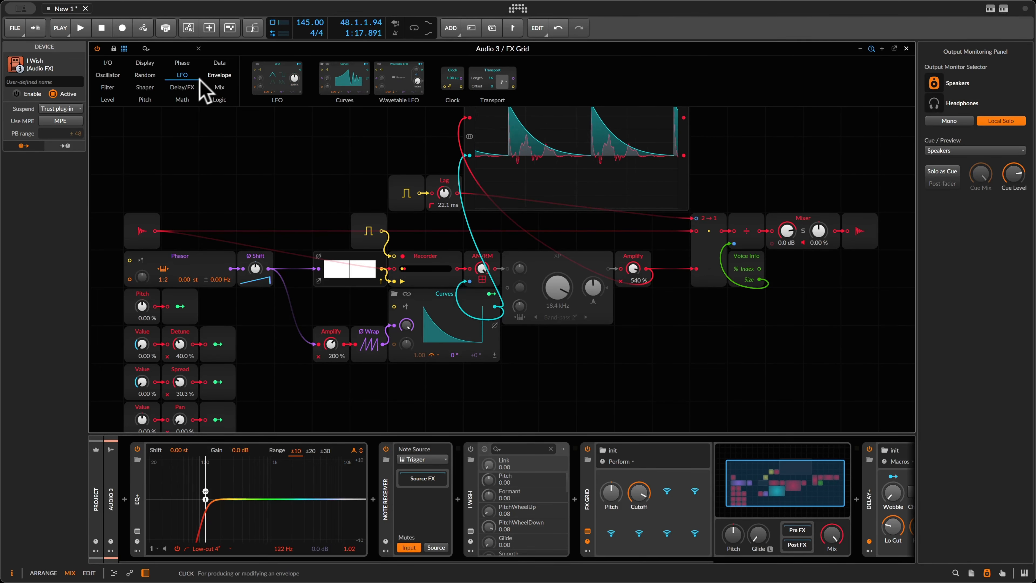
left_click(145, 75)
left_click_drag(312, 79, 267, 158)
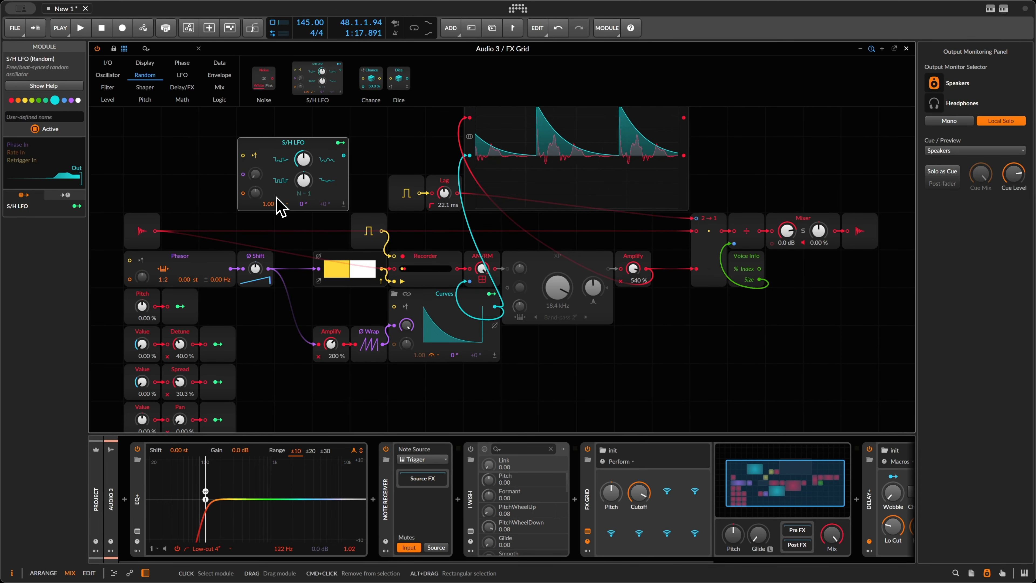
Review the available Data modules and the existing Gates module's settings, and close the grid editor.
scroll(278, 203, "up", 3)
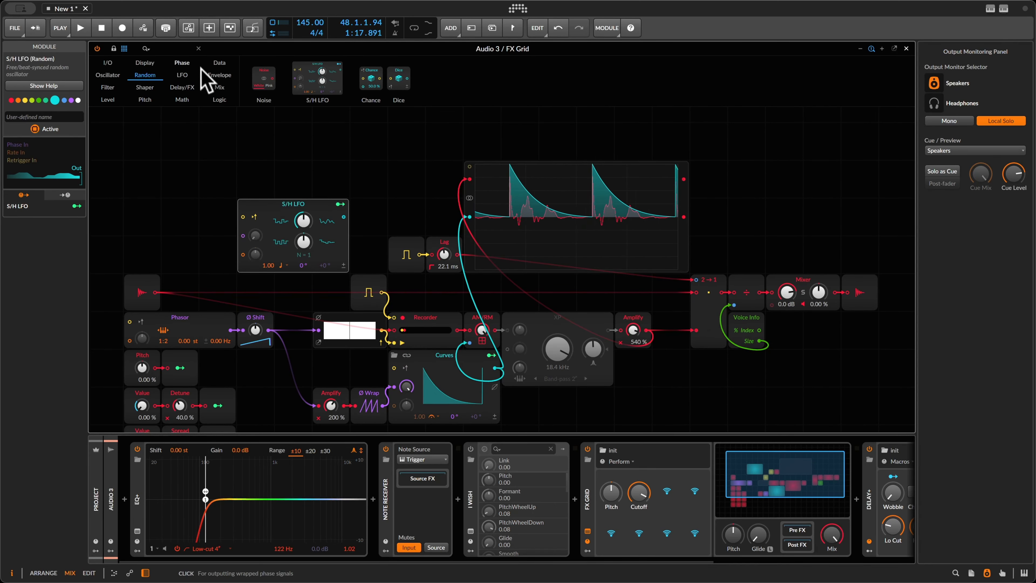
left_click(216, 64)
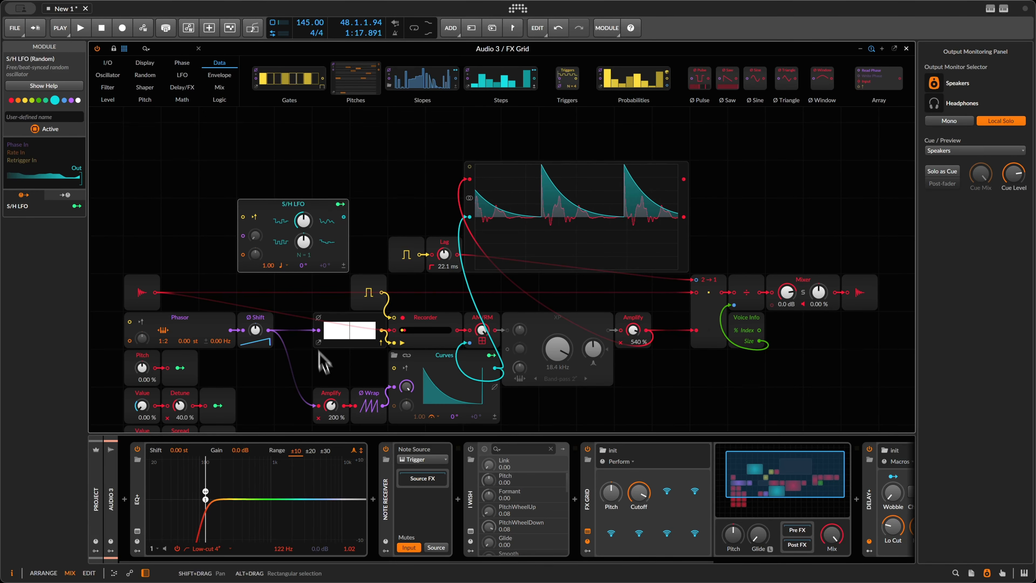
mouse_move(354, 337)
left_mouse_down()
mouse_move(363, 331)
mouse_move(342, 332)
mouse_move(363, 314)
mouse_move(345, 323)
left_mouse_up()
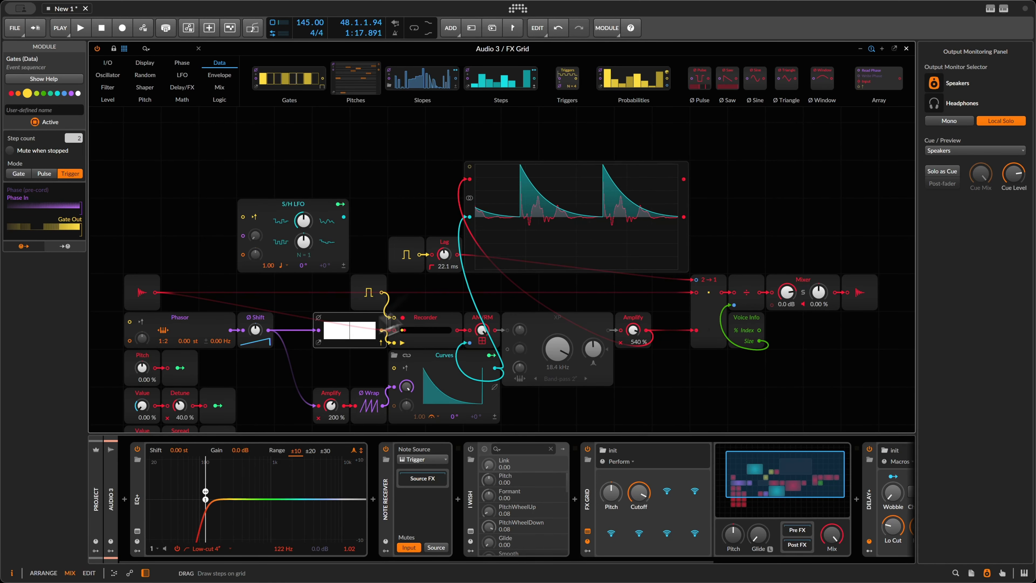
scroll(304, 225, "down", 2)
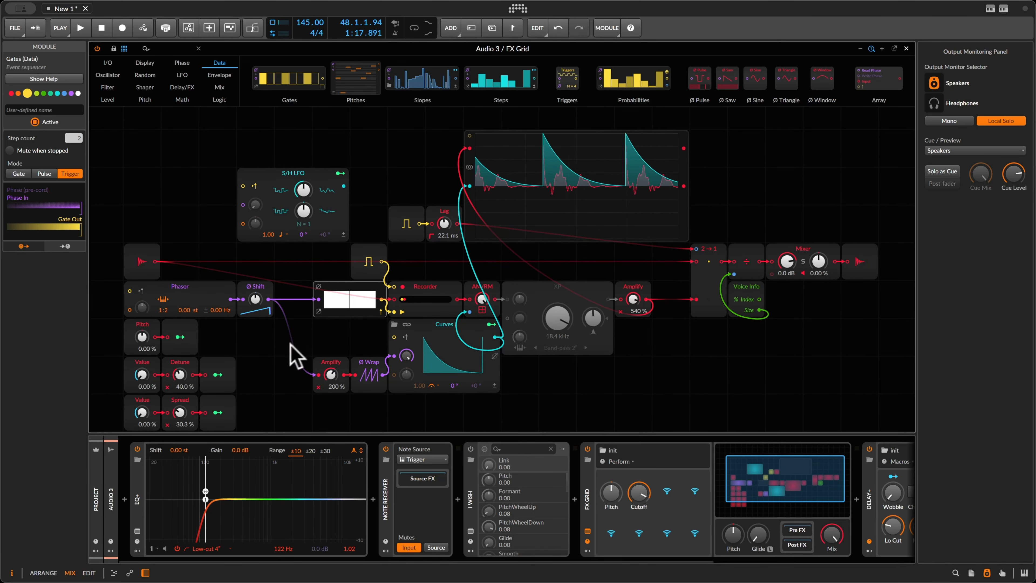
left_click(271, 349)
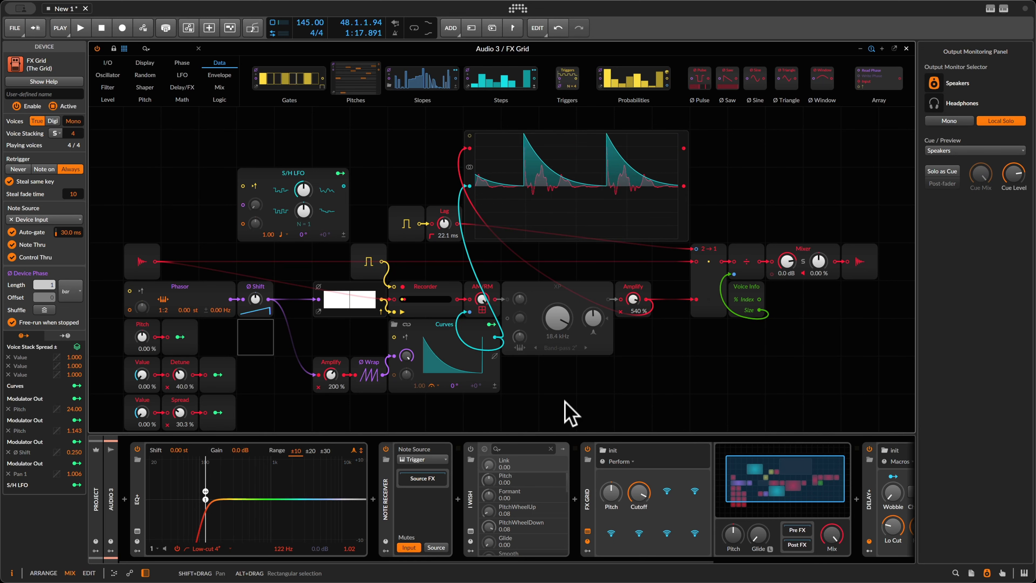
key("Escape")
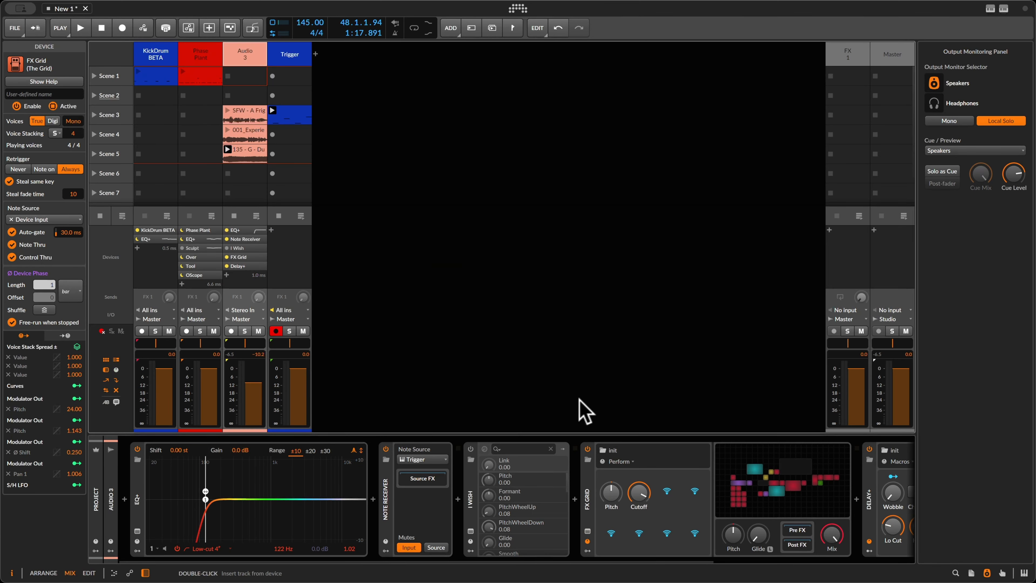
Play Scene 1 with the 135 - G clip on Audio 3, vary the grid's Pitch during playback, and stop with the editor closed.
left_click(95, 75)
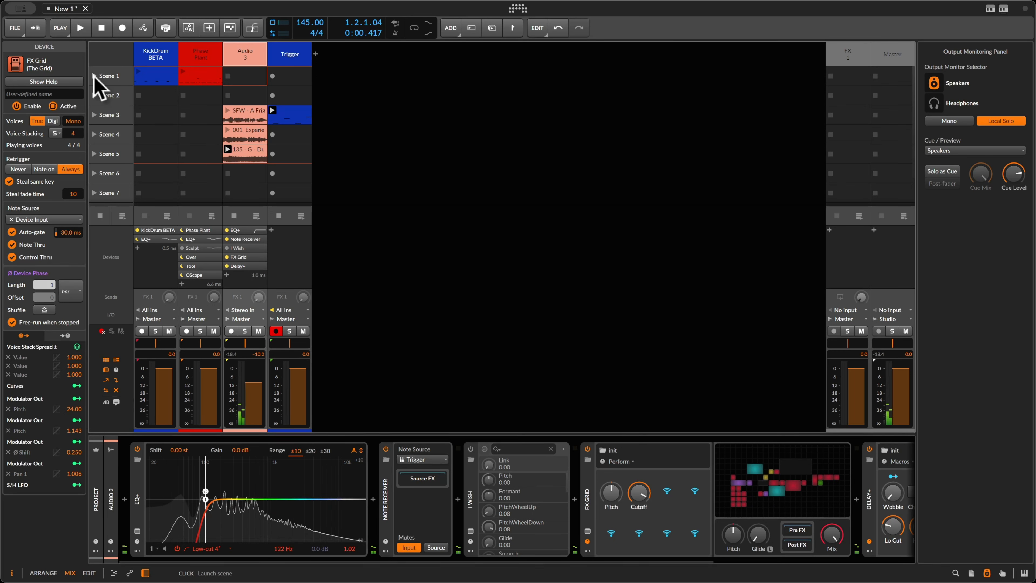
left_click(227, 150)
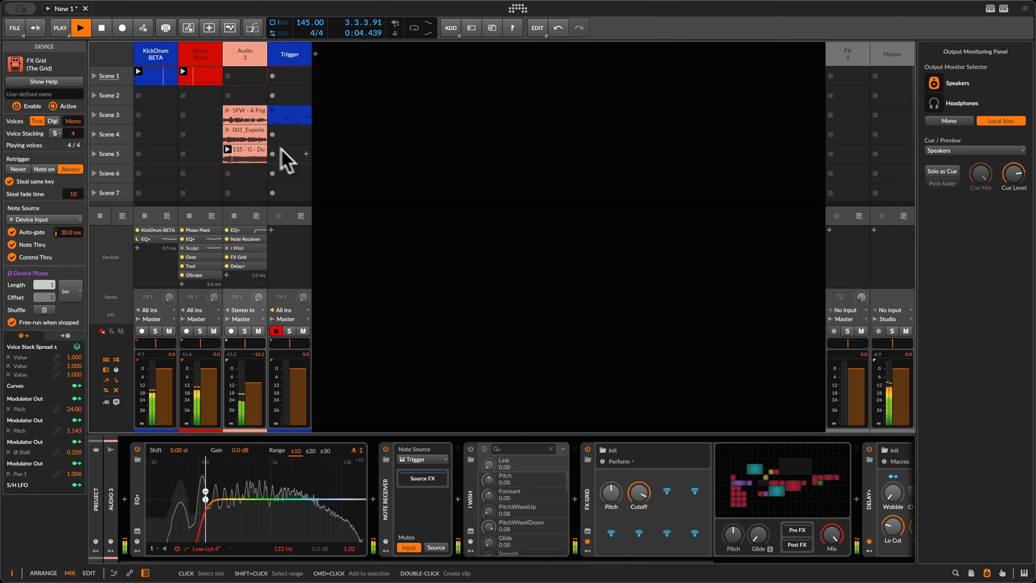
left_click(752, 494)
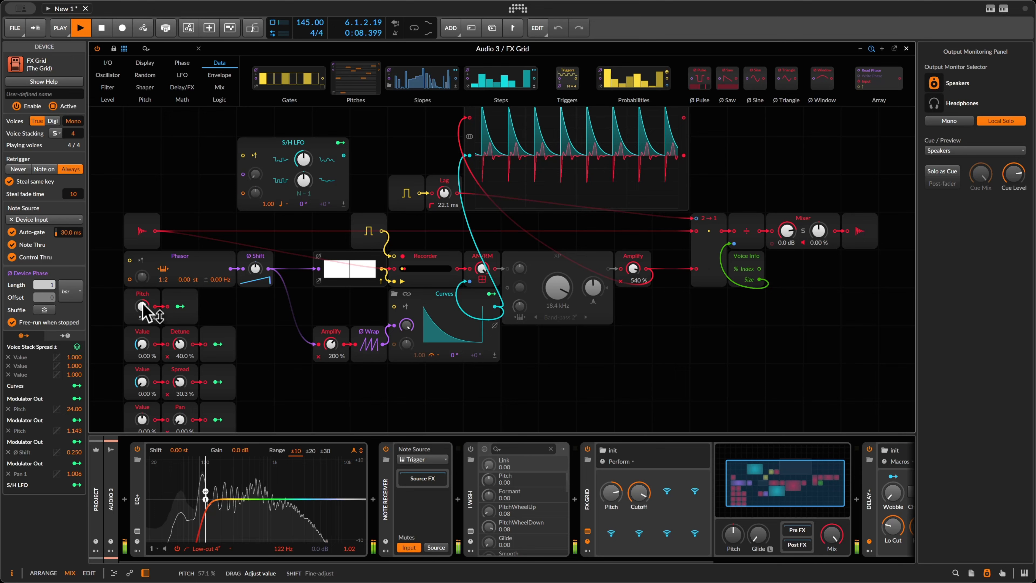
double_click(142, 306)
left_click_drag(142, 310, 142, 318)
key("Escape")
key("space")
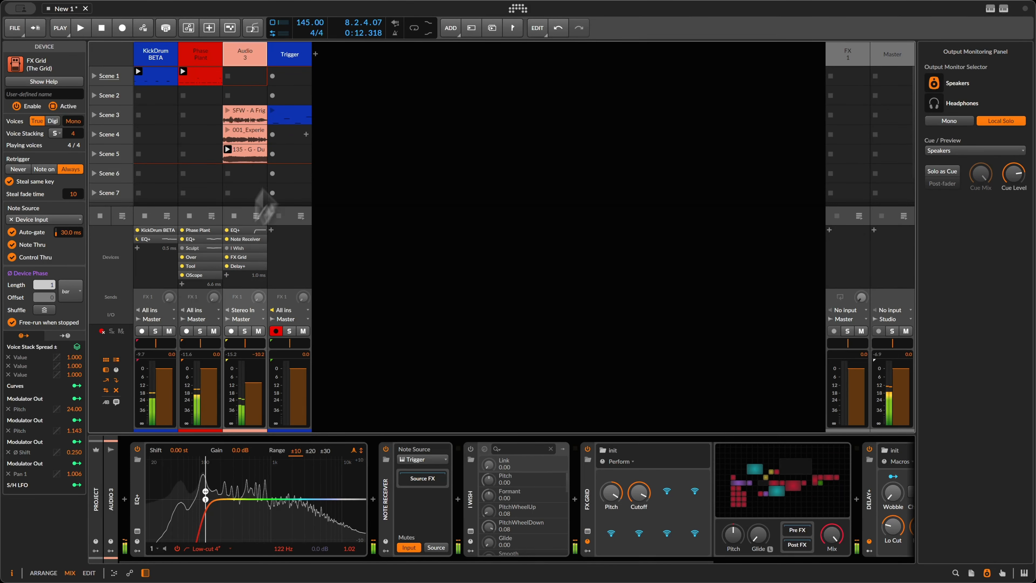
Launch the Scene 3 clip on the Trigger track, stop playback and return to the Audio 3 device chain.
left_click(287, 117)
left_click(273, 111)
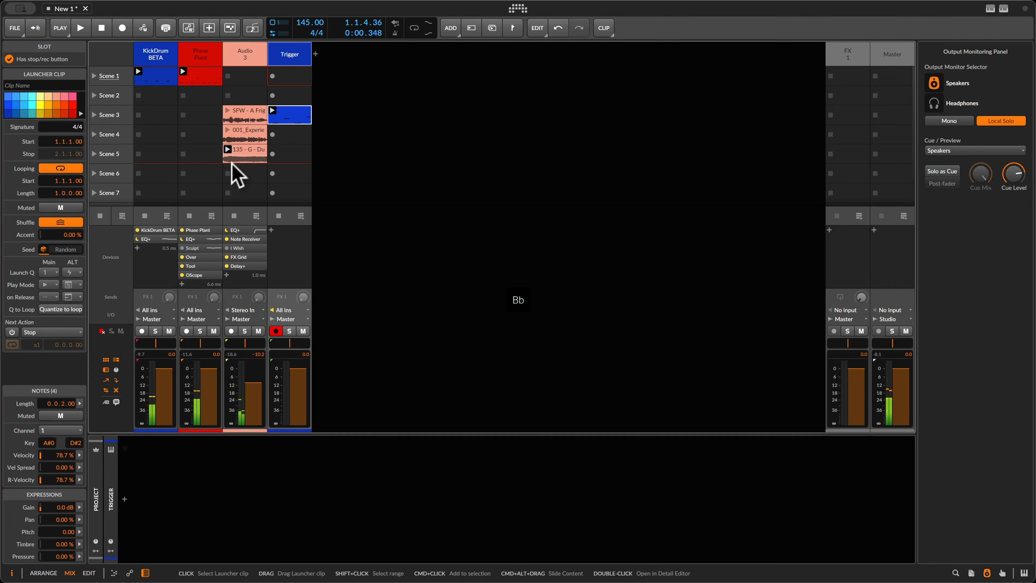
left_click(237, 155)
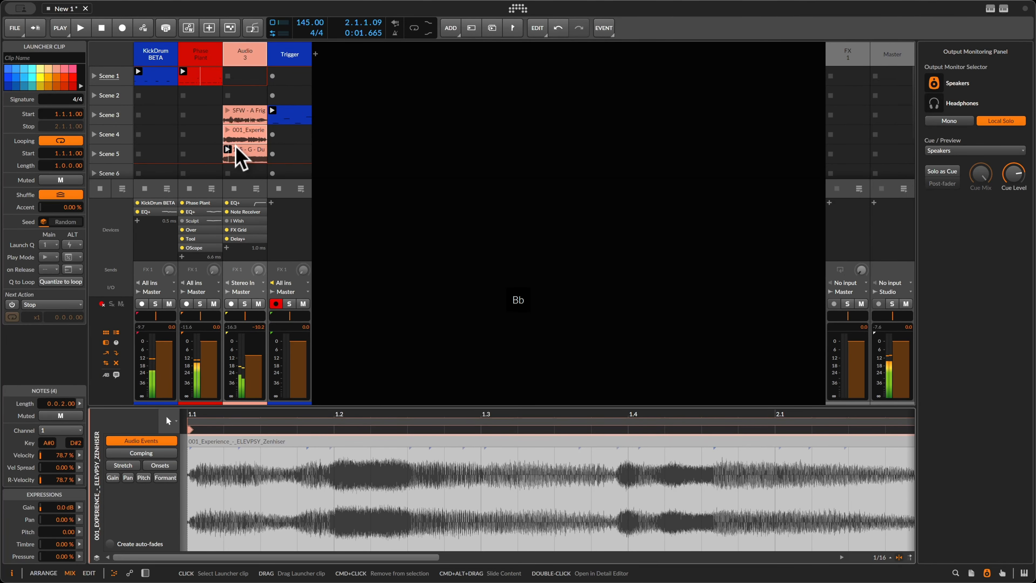
key("space")
key("d")
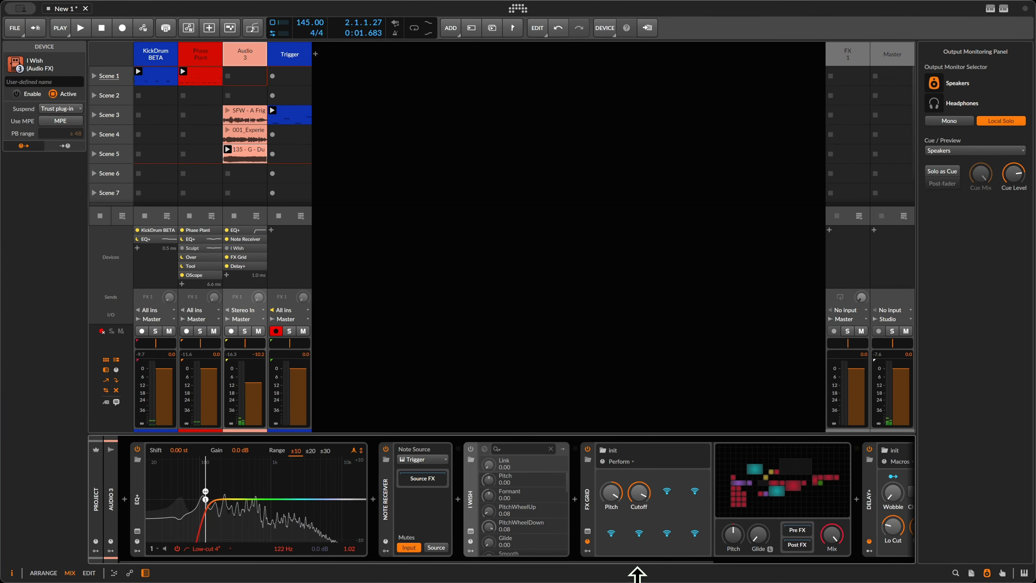
Open the FX Grid patch, start playback and reset the grid's Pitch to 0.00 %.
left_click(850, 498)
key("space")
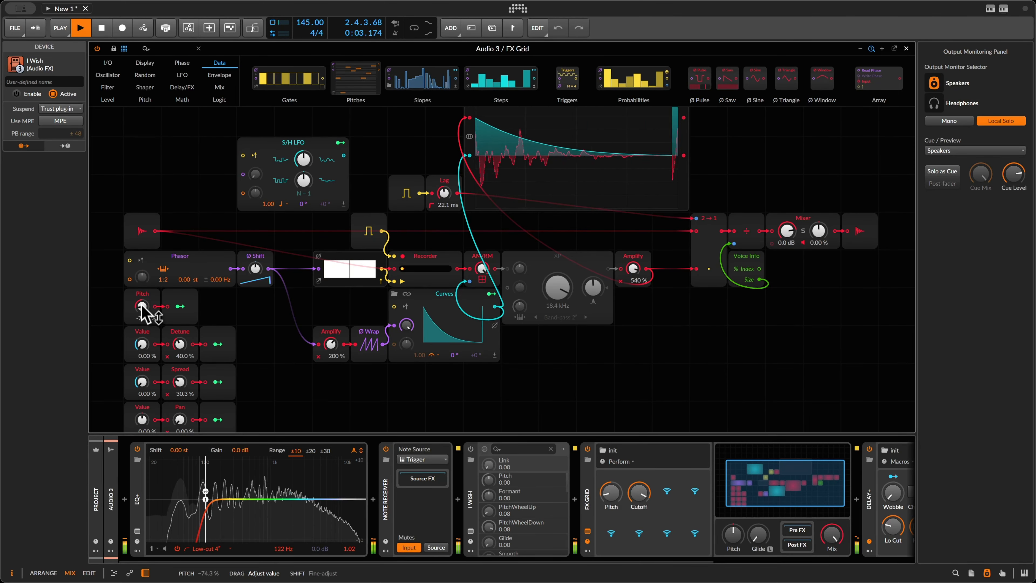
left_click_drag(143, 310, 143, 312)
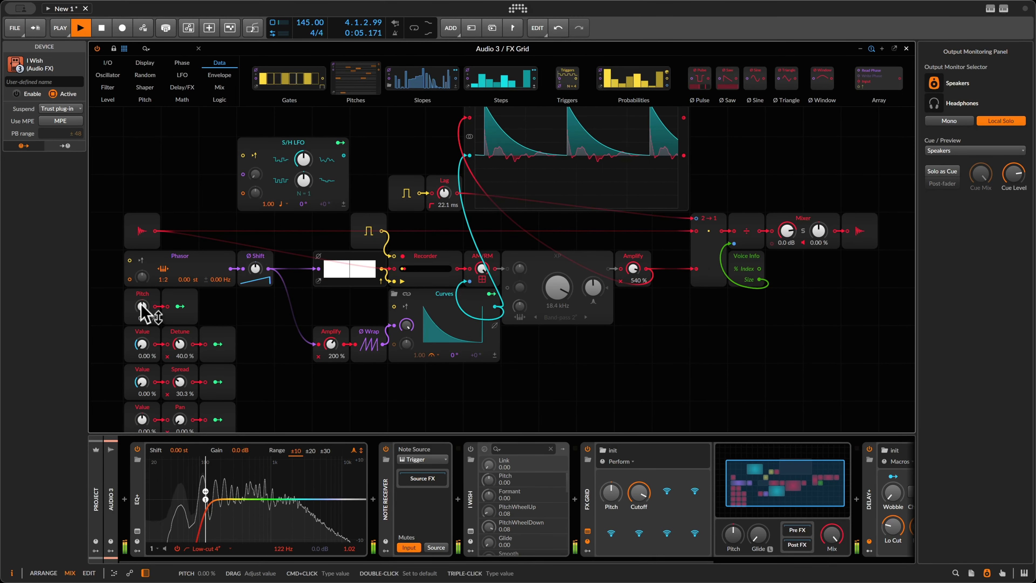
Turn off the FX Grid's Voice Stacking and set the output Amplify module to 236 %.
left_click(144, 157)
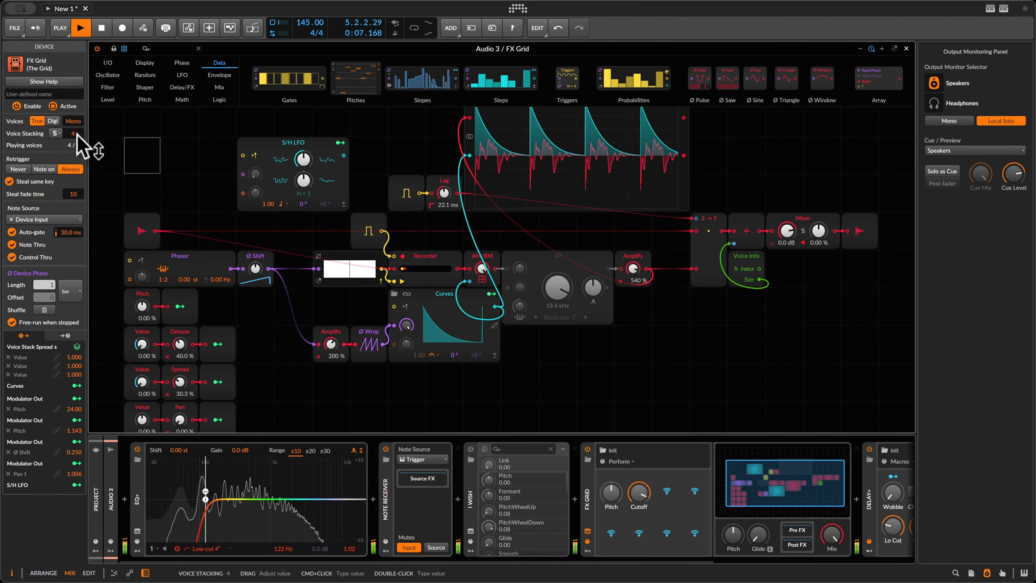
left_click_drag(76, 132, 75, 134)
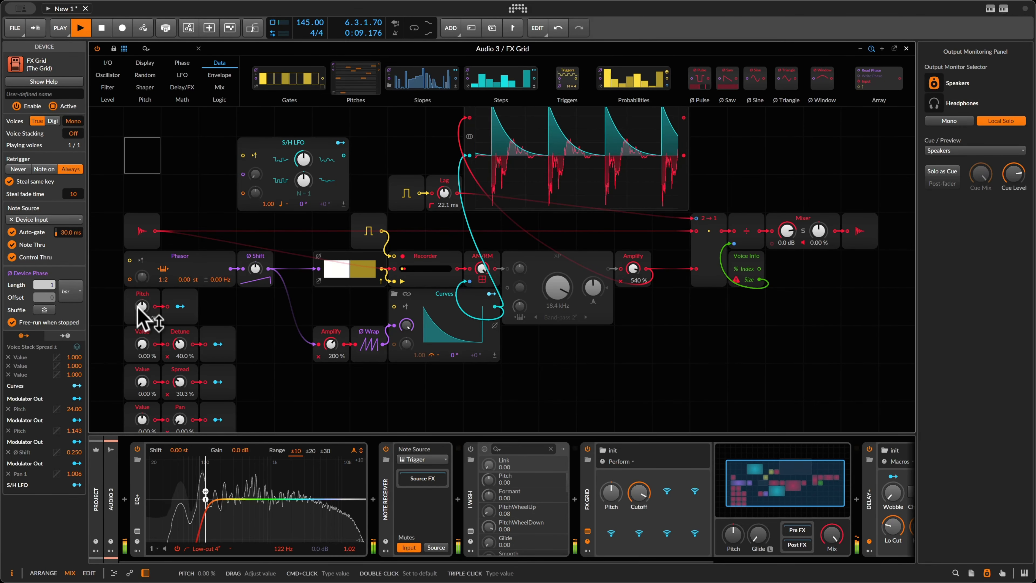
left_click_drag(632, 273, 628, 274)
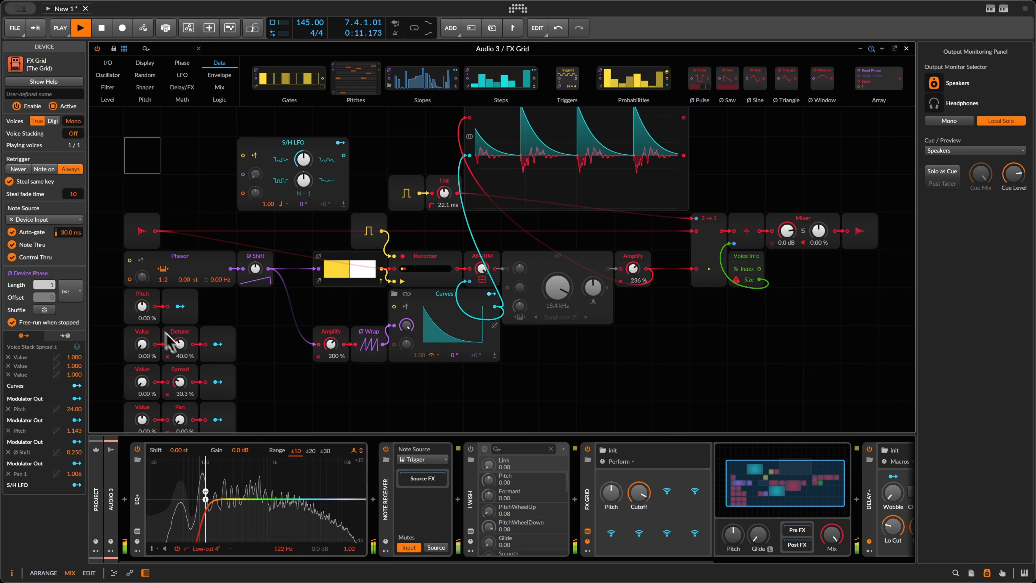
Reshape the Curves envelope into a trapezoid with a short ramp up, a 100 % plateau and a straight ramp down.
left_click(452, 322)
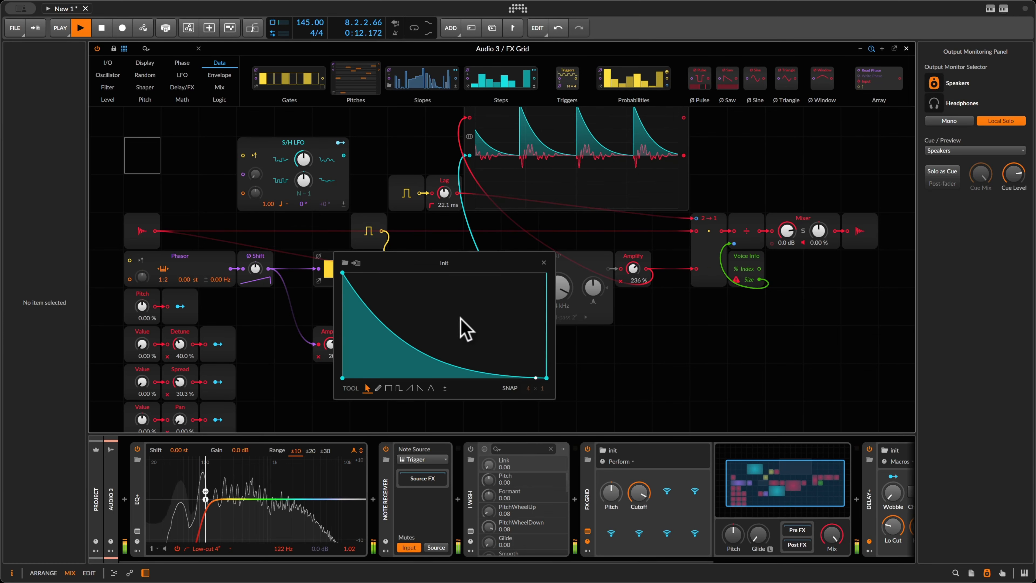
double_click(507, 295)
left_click_drag(508, 296, 503, 283)
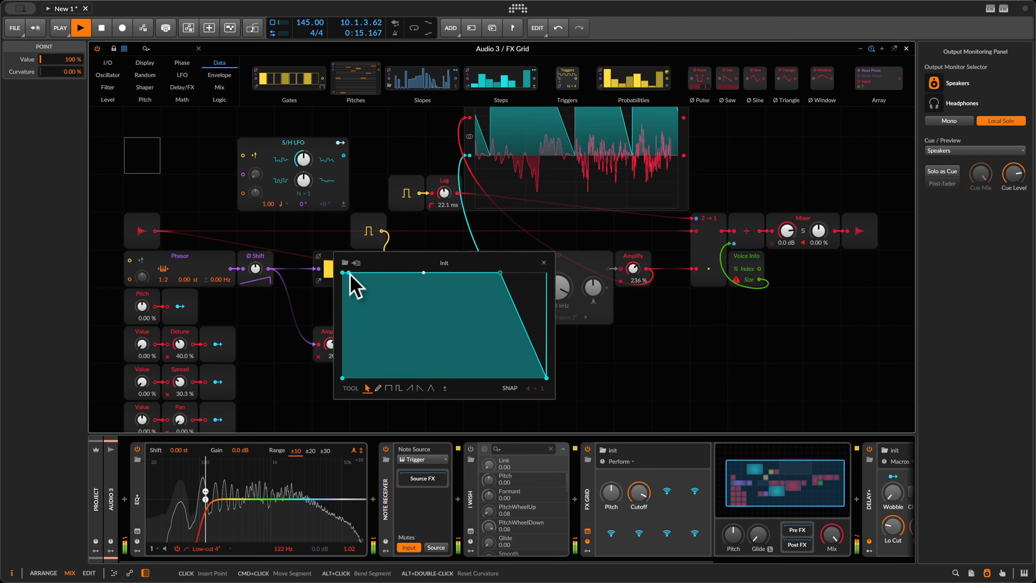
left_click_drag(344, 273, 374, 272)
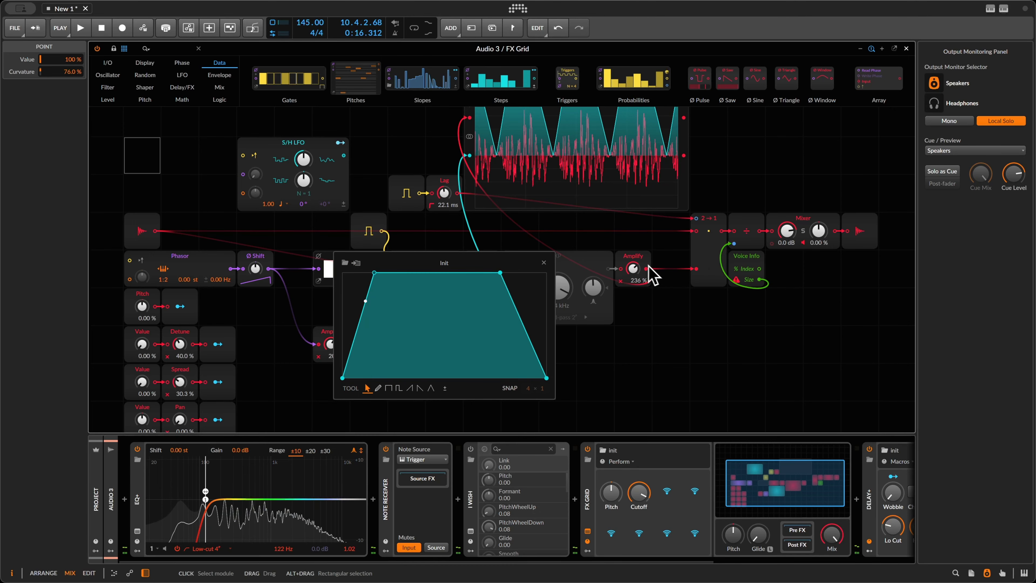
Set the output Amplify module to 180 % and restart playback.
key("space")
mouse_move(632, 269)
left_mouse_down()
mouse_move(632, 294)
mouse_move(632, 254)
left_mouse_up()
key("space")
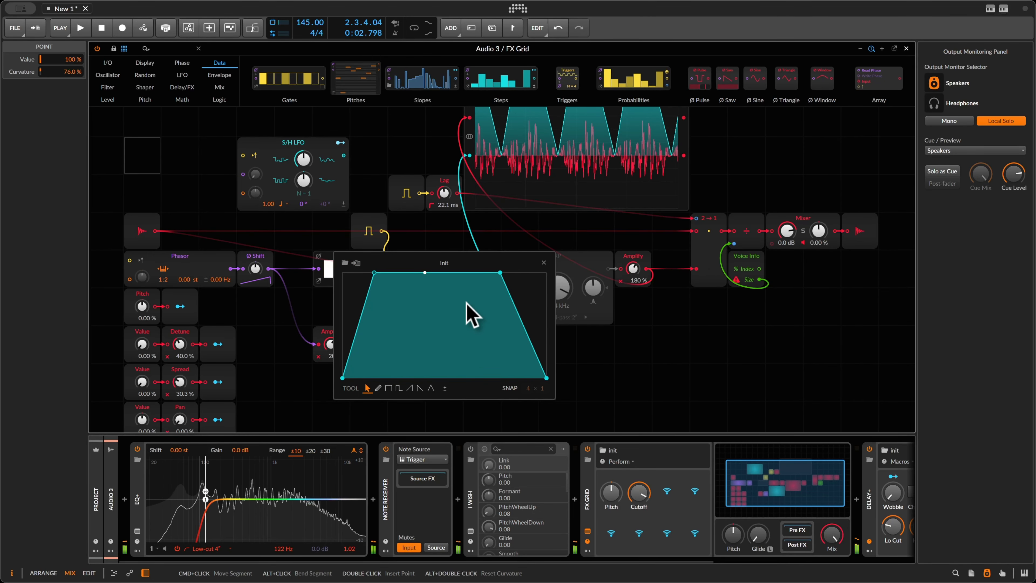
Close the grid editor, audition the 001_Experie and SFW - A Frig clips on Audio 3, and stop playback on 001_Experie.
key("Escape")
left_click(231, 135)
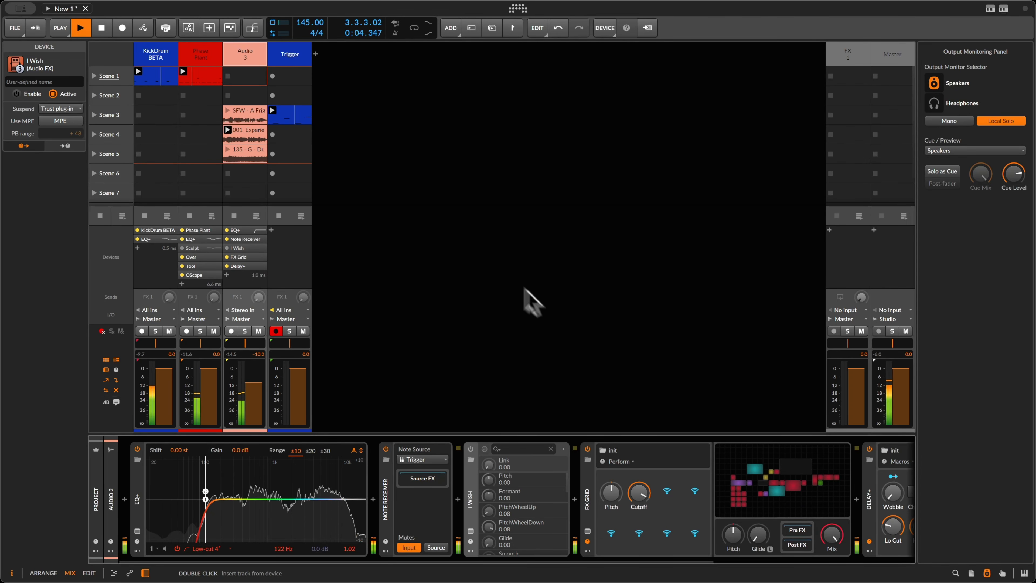
left_click(227, 110)
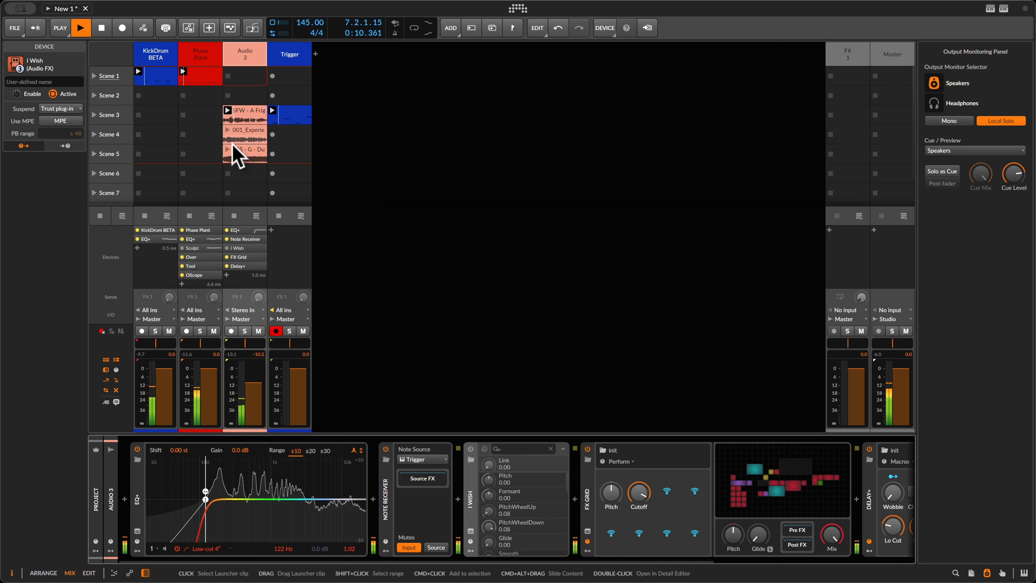
left_click(228, 135)
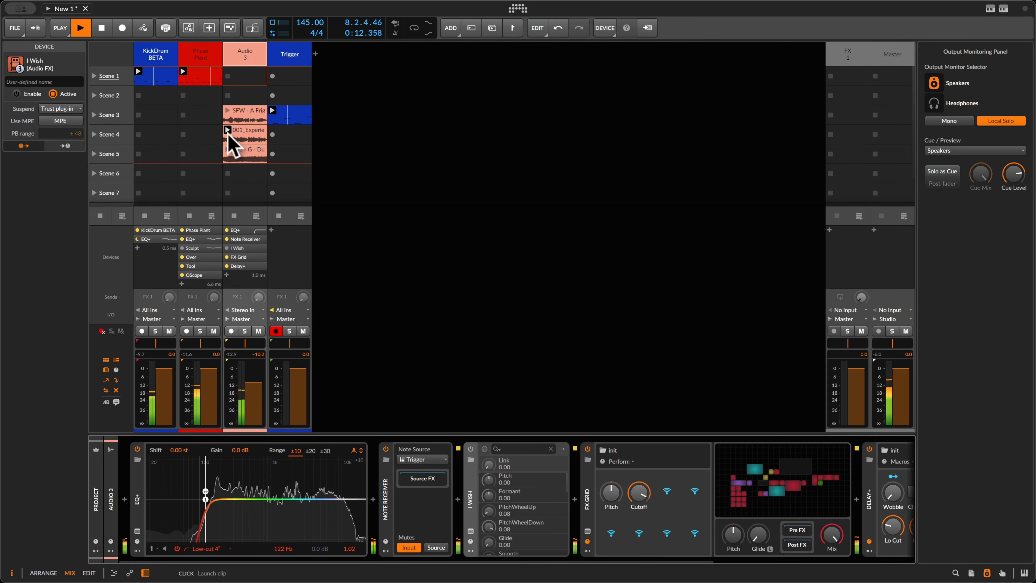
key("space")
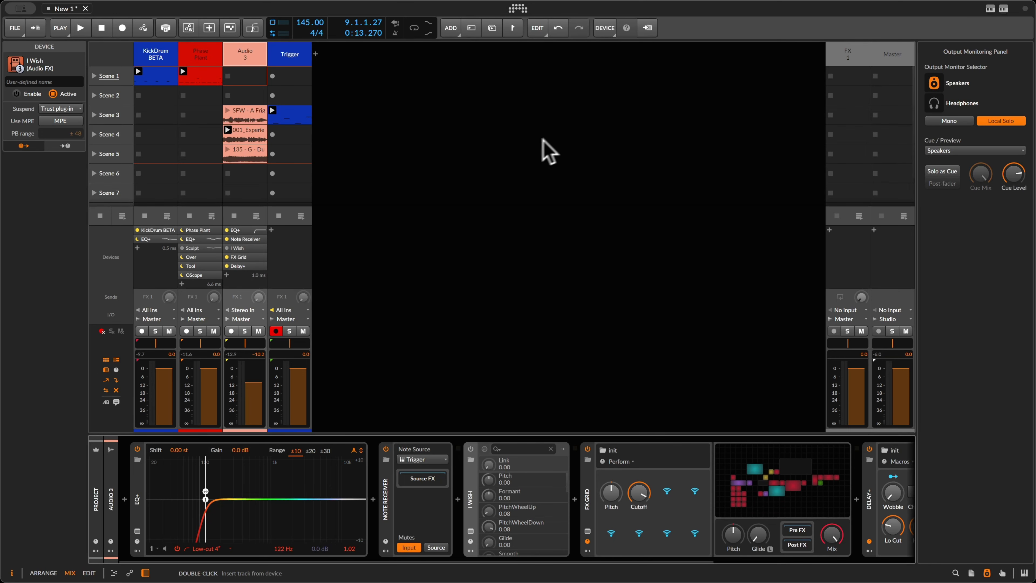
Examine the notes of the Trigger track's Scene 3 clip and return to the track's empty device chain.
double_click(287, 119)
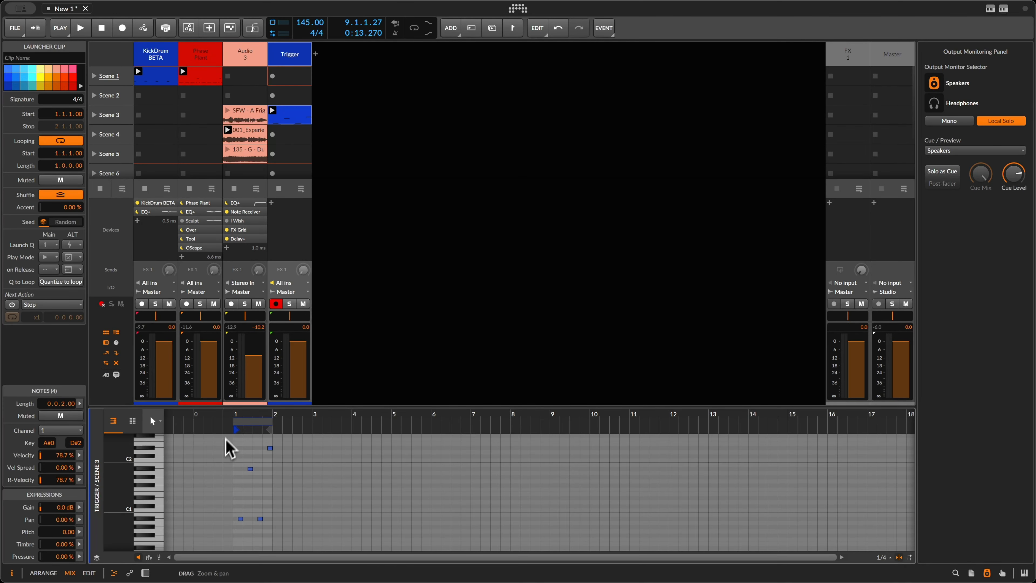
left_click_drag(246, 419, 249, 415)
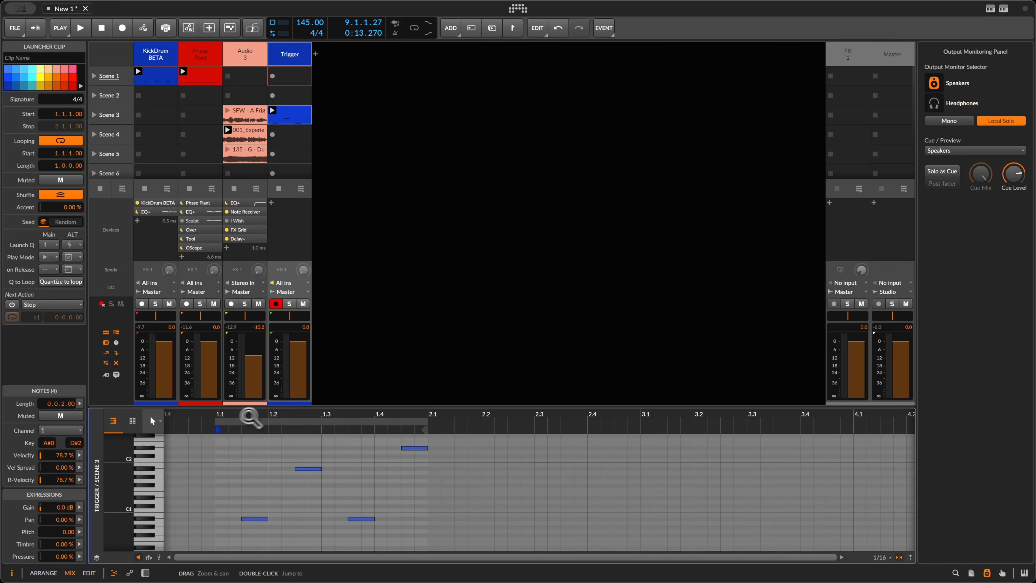
key("d")
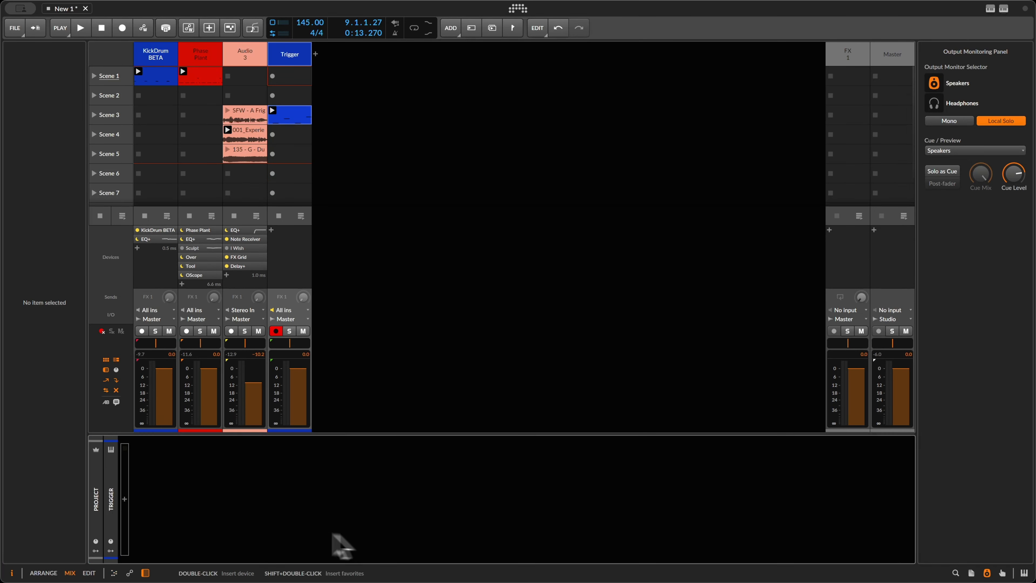
Add the Arpeggiator Note FX device to the Trigger track.
double_click(242, 486)
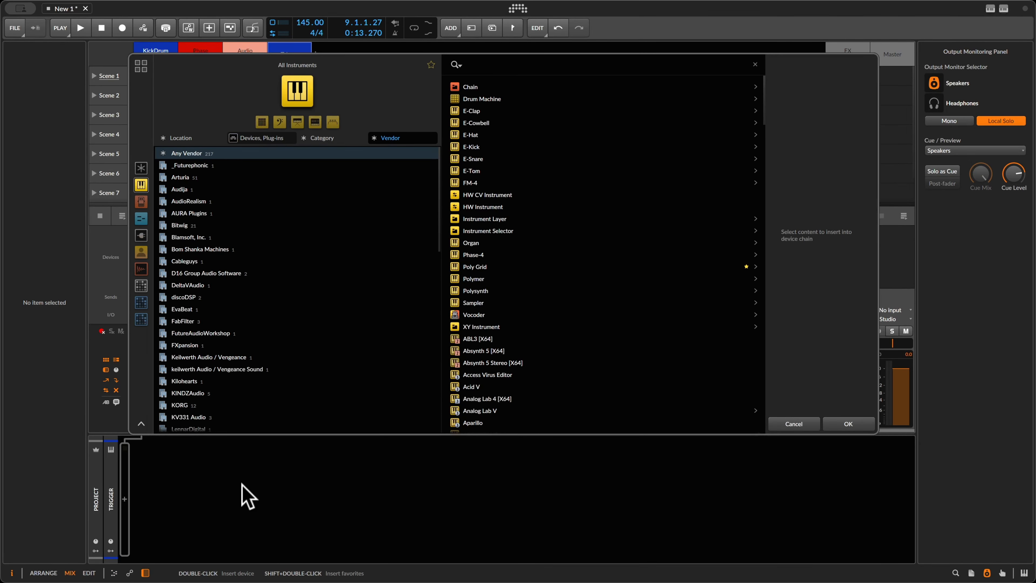
left_click(141, 218)
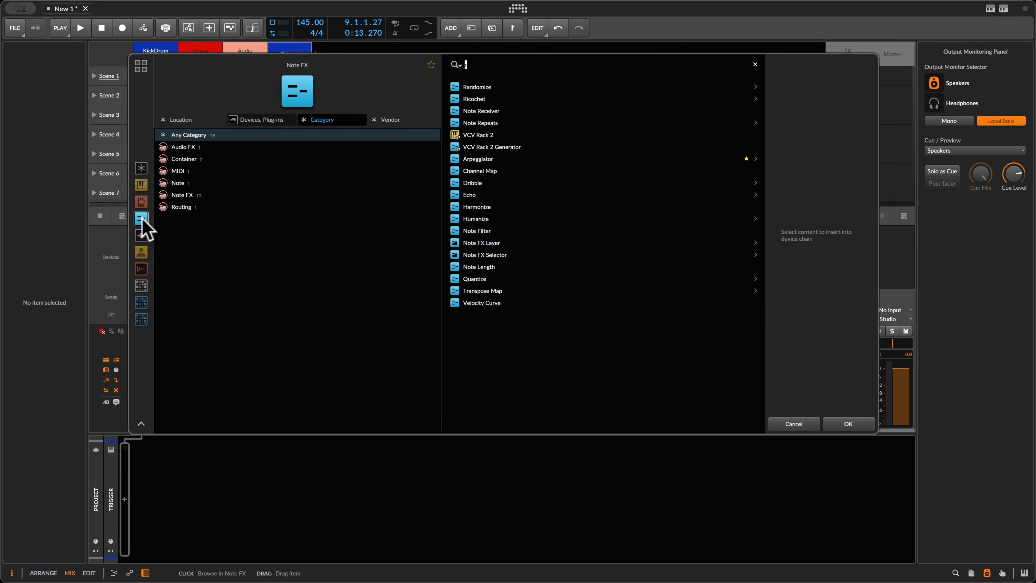
key("BackSpace")
double_click(474, 89)
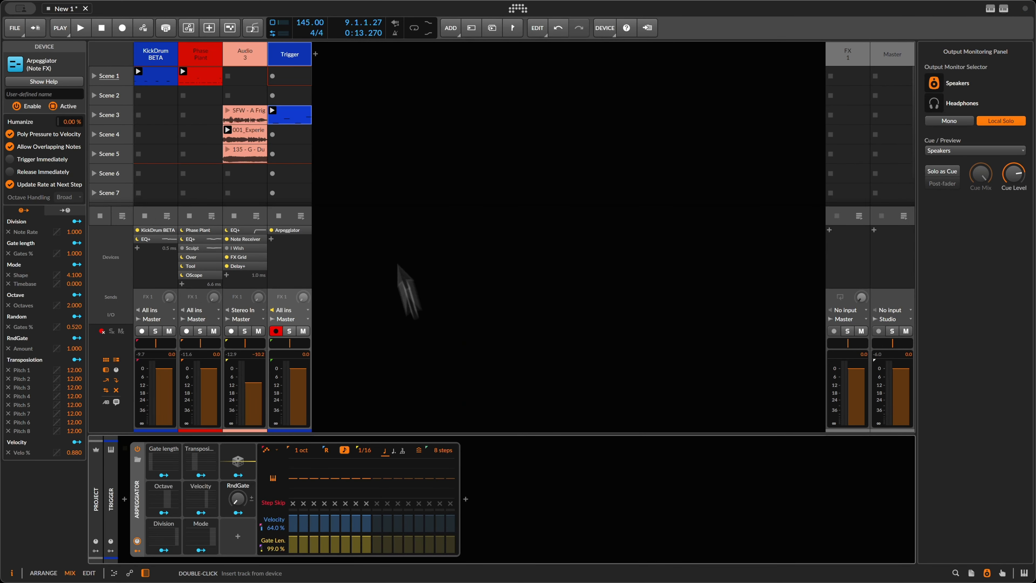
Mute the Trigger track's Scene 3 clip and start playback.
left_click(299, 111)
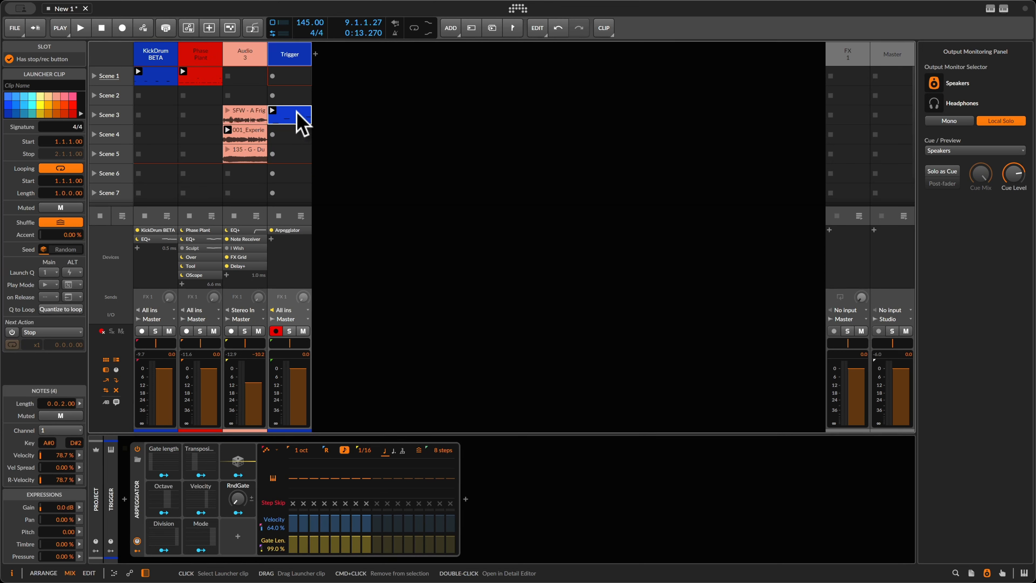
key("alt+m")
key("space")
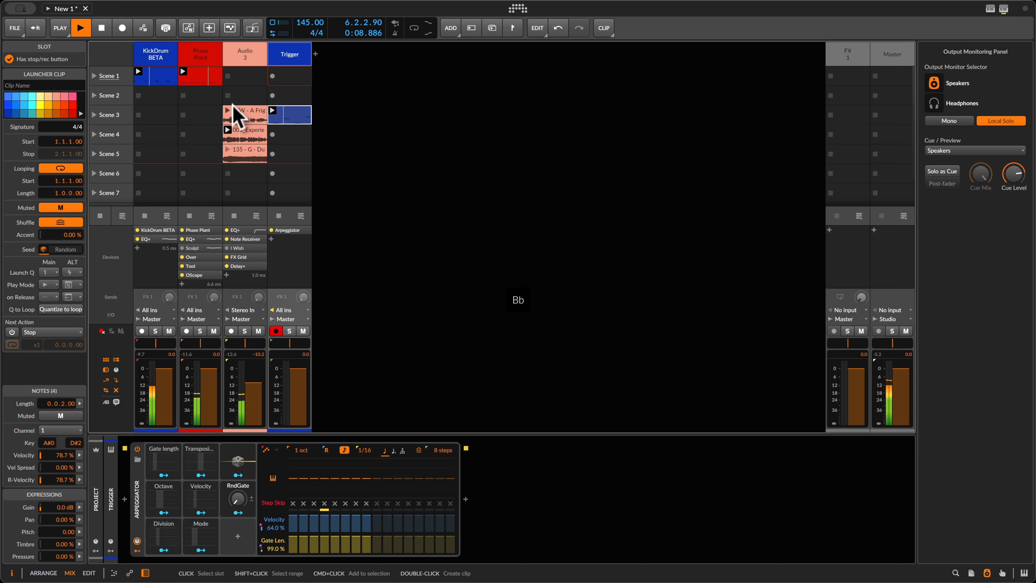
Audition the SFW - A Frig and 135 - G clips with the arpeggiated trigger, stop playback and select the Audio 3 track.
left_click(228, 113)
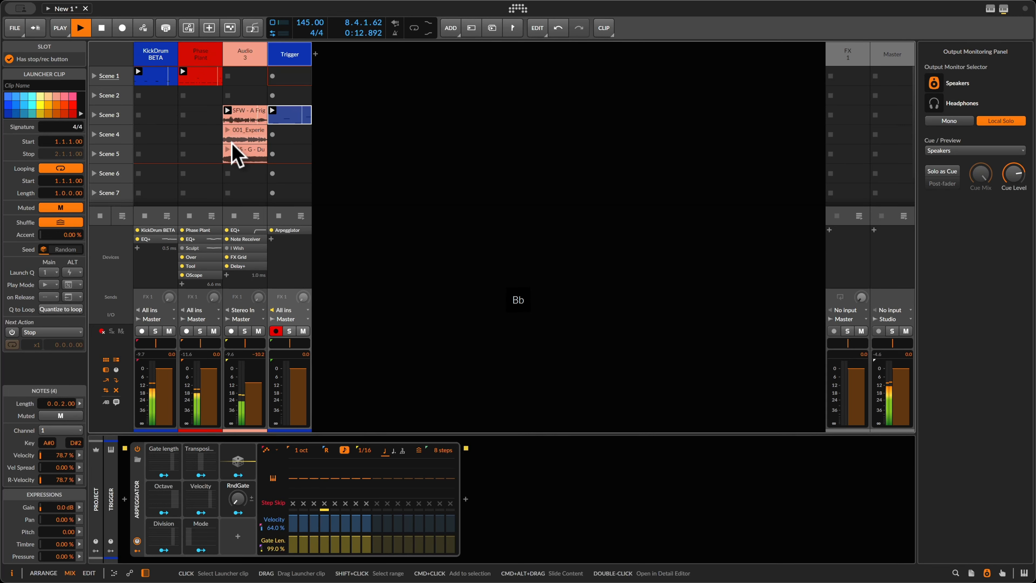
left_click(228, 150)
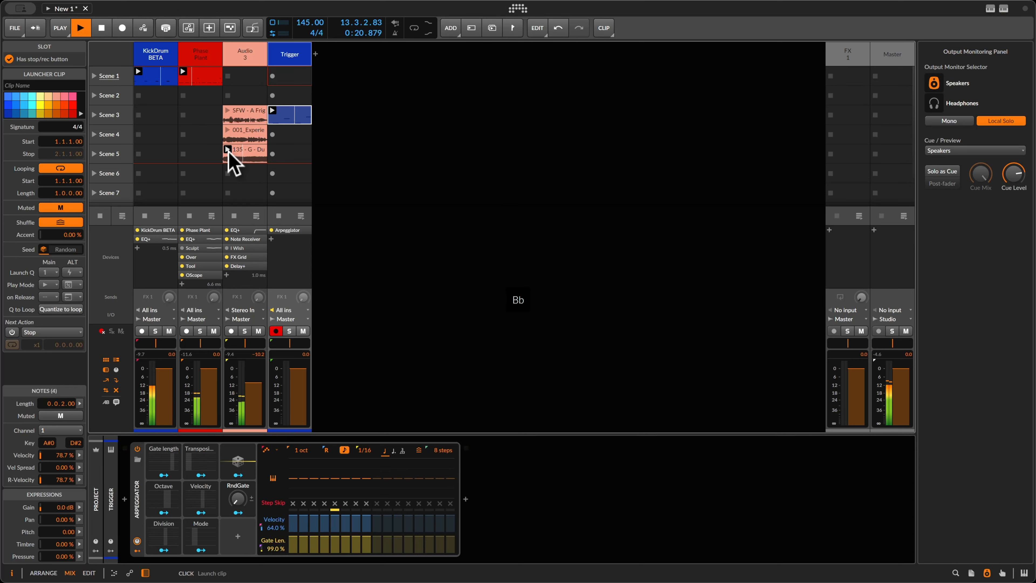
key("space")
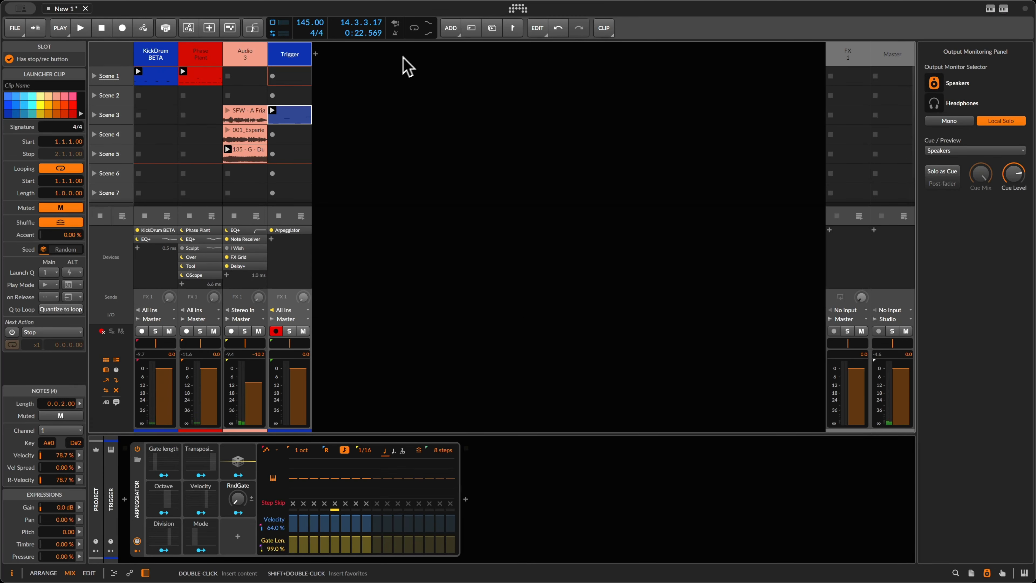
left_click(245, 59)
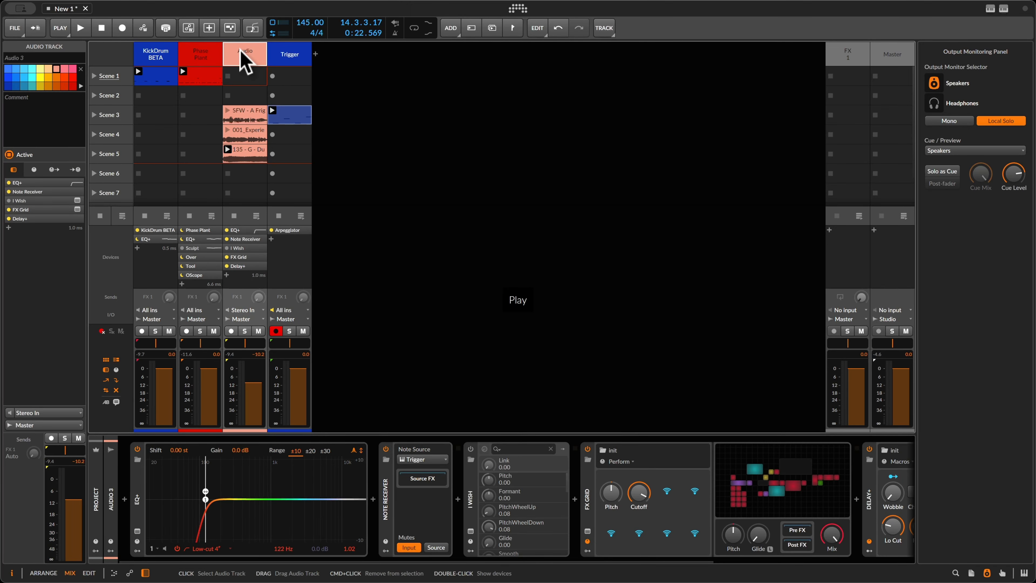